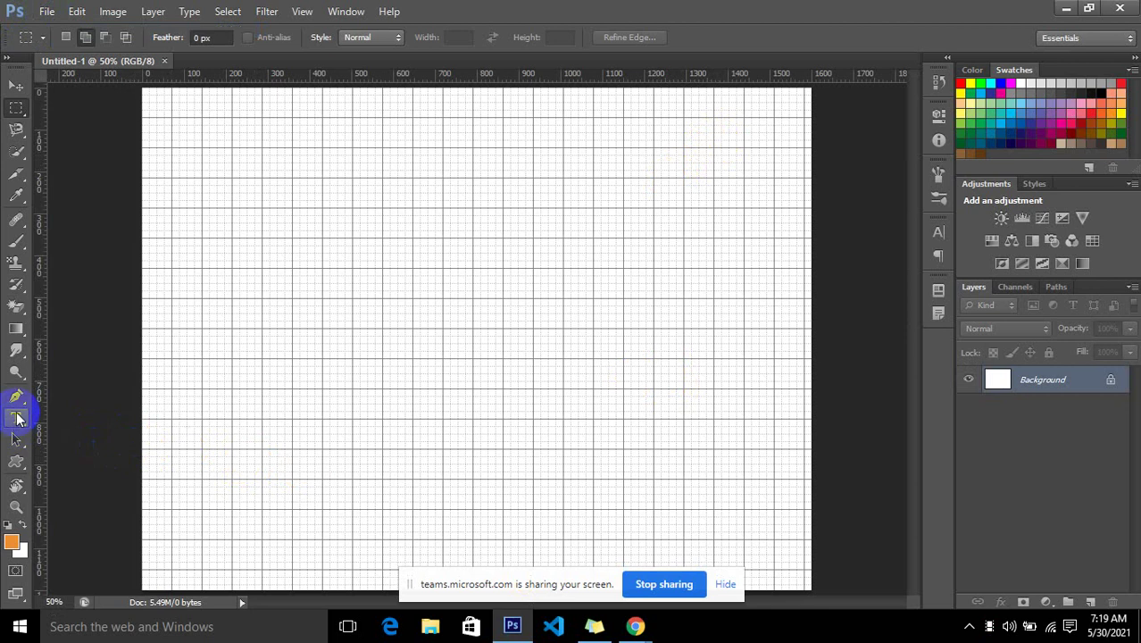
Draw a horizontal paragraph text box about 1350 px wide and 288 px tall across the upper half of the canvas.
click(17, 417)
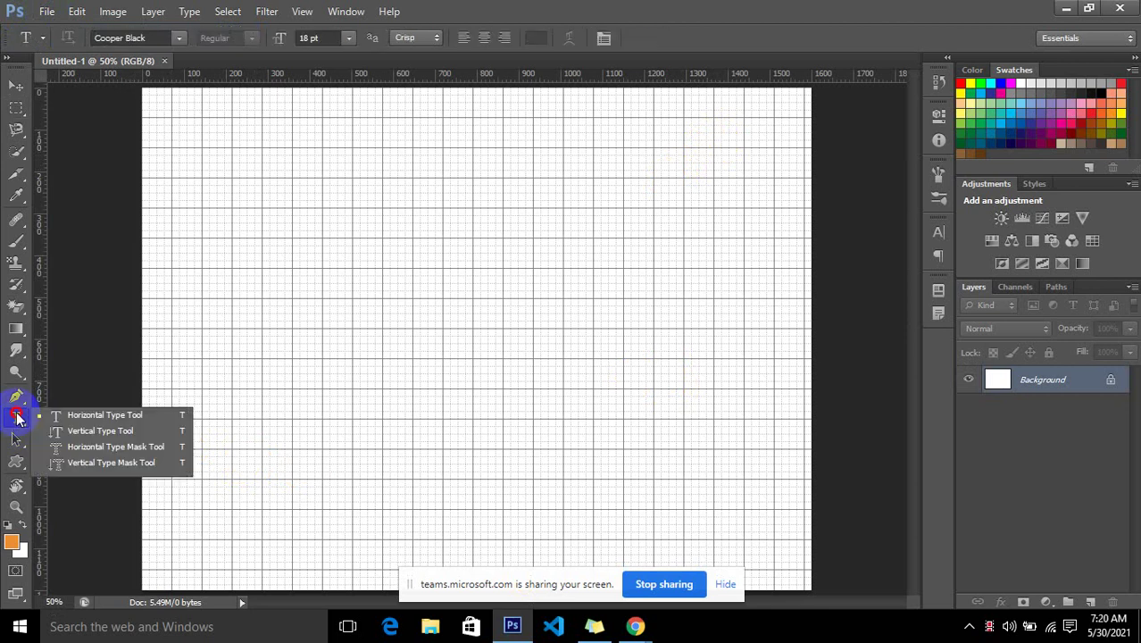
click(64, 419)
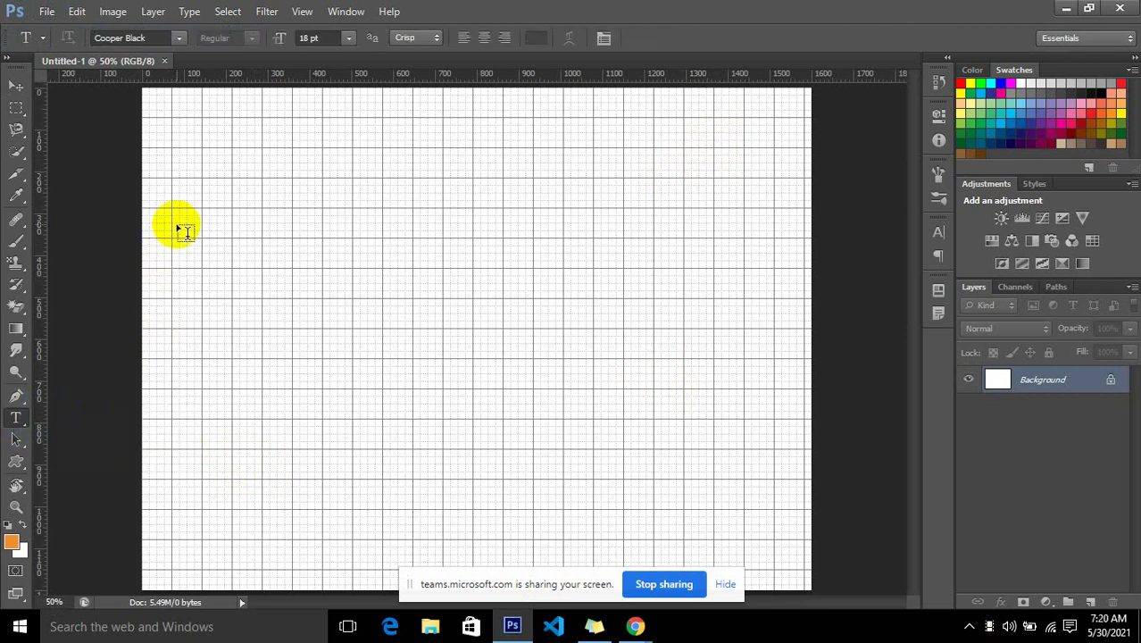
drag(173, 209, 767, 333)
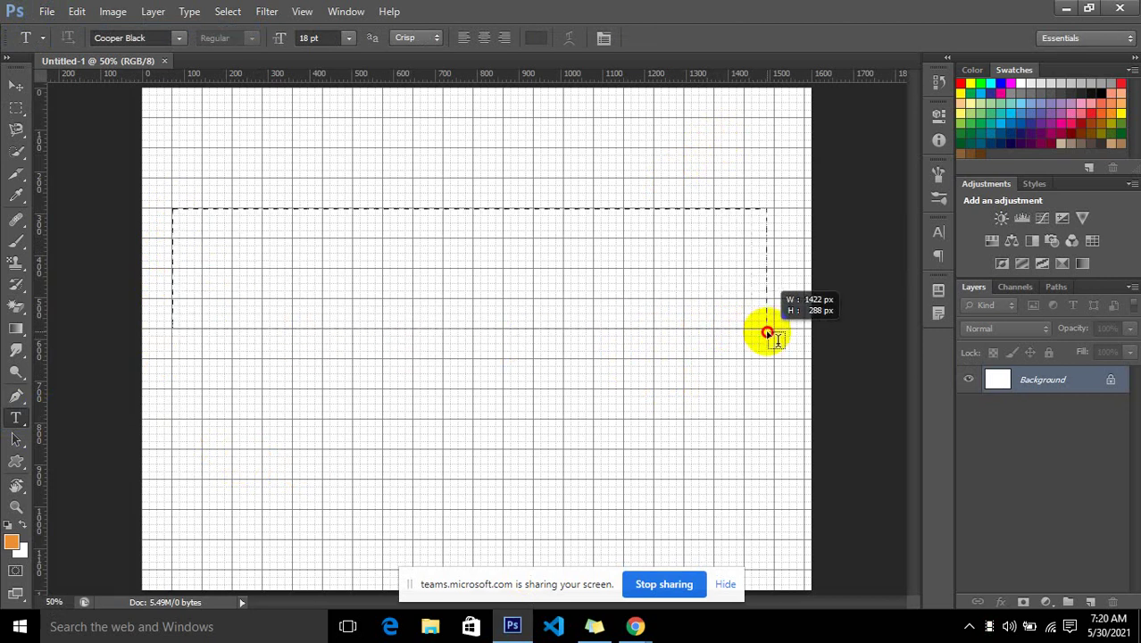
drag(767, 333, 738, 331)
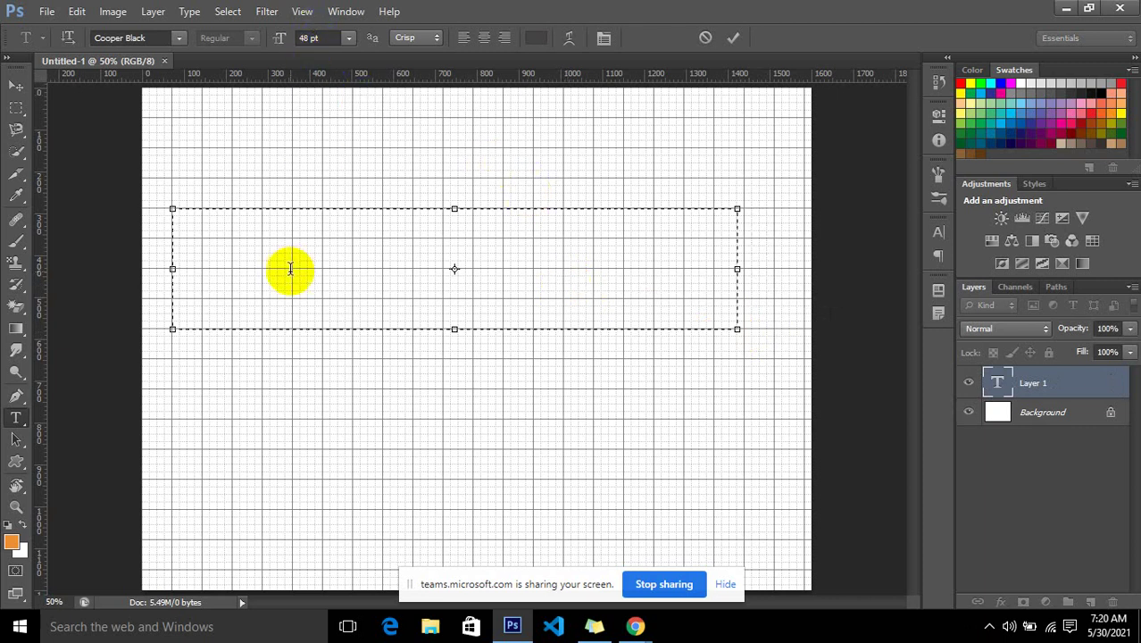
Enter the placeholder text "l;ksd" in the text box and enlarge it to 132 pt.
text(l;ksd)
key(shift+Left)
key(shift+Left)
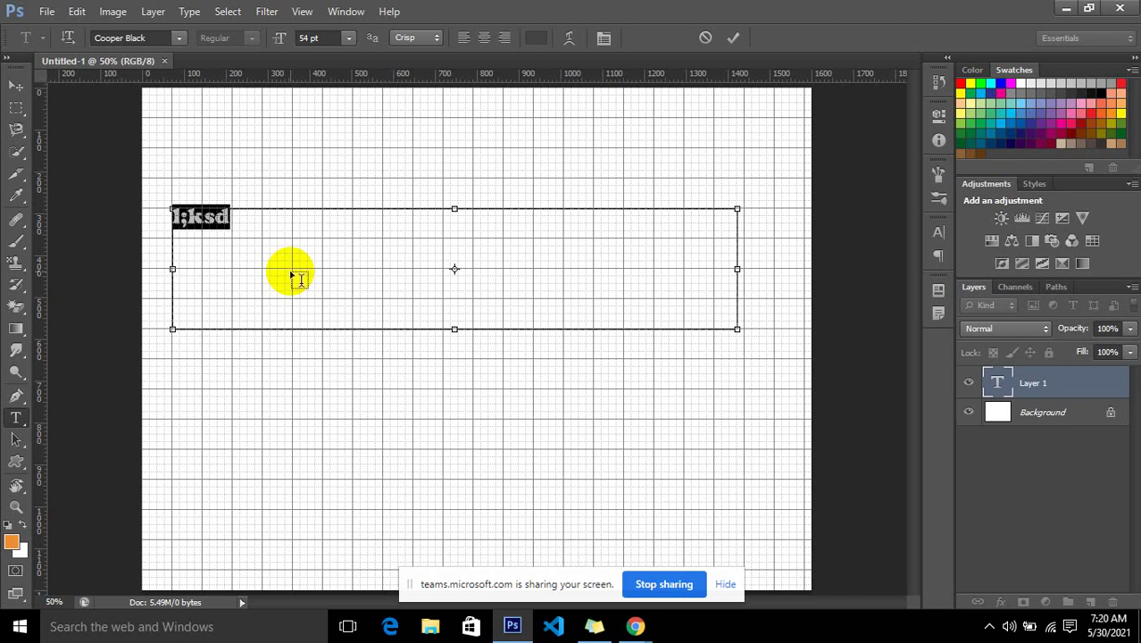
key(ctrl+shift+period)
key(ctrl+shift+period)
key(ctrl+shift+period)
key(ctrl+shift+period)
key(ctrl+shift+period)
key(ctrl+shift+period)
key(ctrl+shift+period)
key(ctrl+shift+period)
key(ctrl+shift+period)
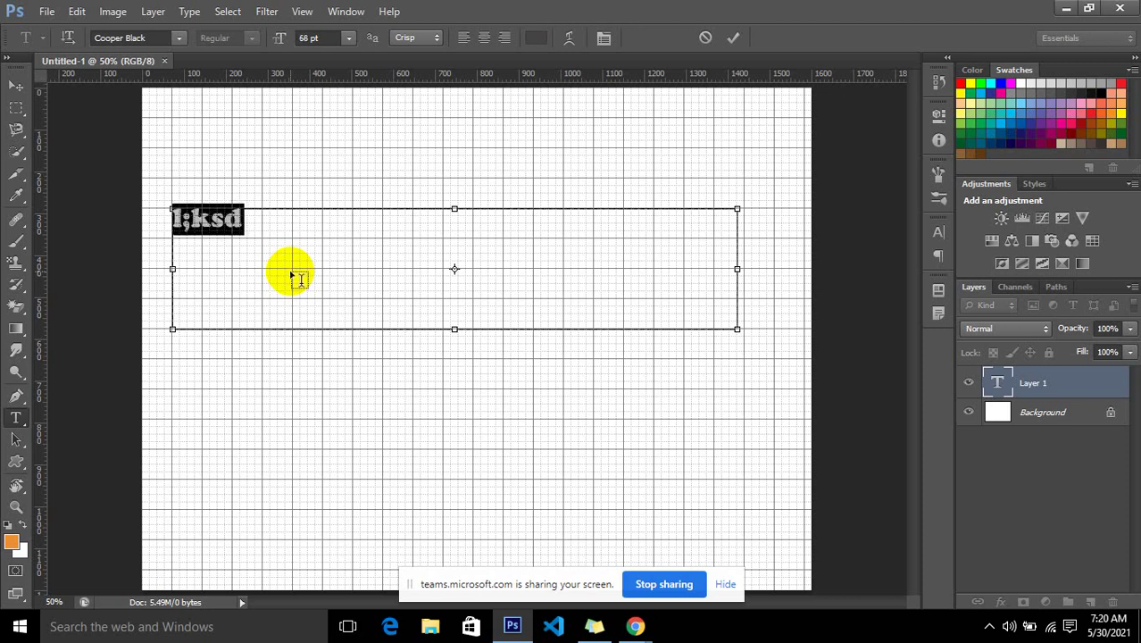
key(ctrl+shift+period)
key(ctrl+shift+period)
key(ctrl+shift+period)
key(ctrl+shift+period)
key(ctrl+shift+period)
key(ctrl+shift+period)
key(ctrl+shift+period)
key(ctrl+shift+period)
key(ctrl+shift+period)
key(ctrl+shift+period)
key(ctrl+shift+period)
key(ctrl+shift+period)
key(ctrl+shift+period)
key(ctrl+shift+period)
key(ctrl+shift+period)
key(ctrl+shift+period)
key(ctrl+shift+period)
key(ctrl+shift+period)
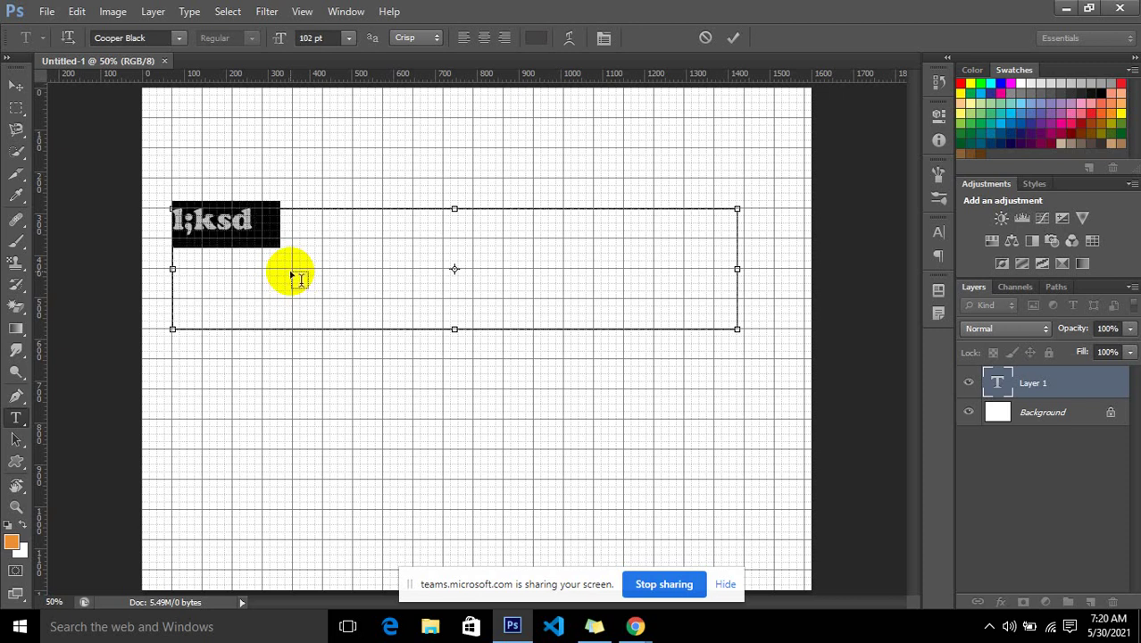
key(ctrl+shift+period)
key(ctrl+shift+period)
key(ctrl+shift+period)
key(ctrl+shift+period)
key(ctrl+shift+period)
key(ctrl+shift+period)
key(ctrl+shift+period)
key(ctrl+shift+period)
key(ctrl+shift+period)
key(ctrl+shift+period)
key(ctrl+shift+period)
key(ctrl+shift+period)
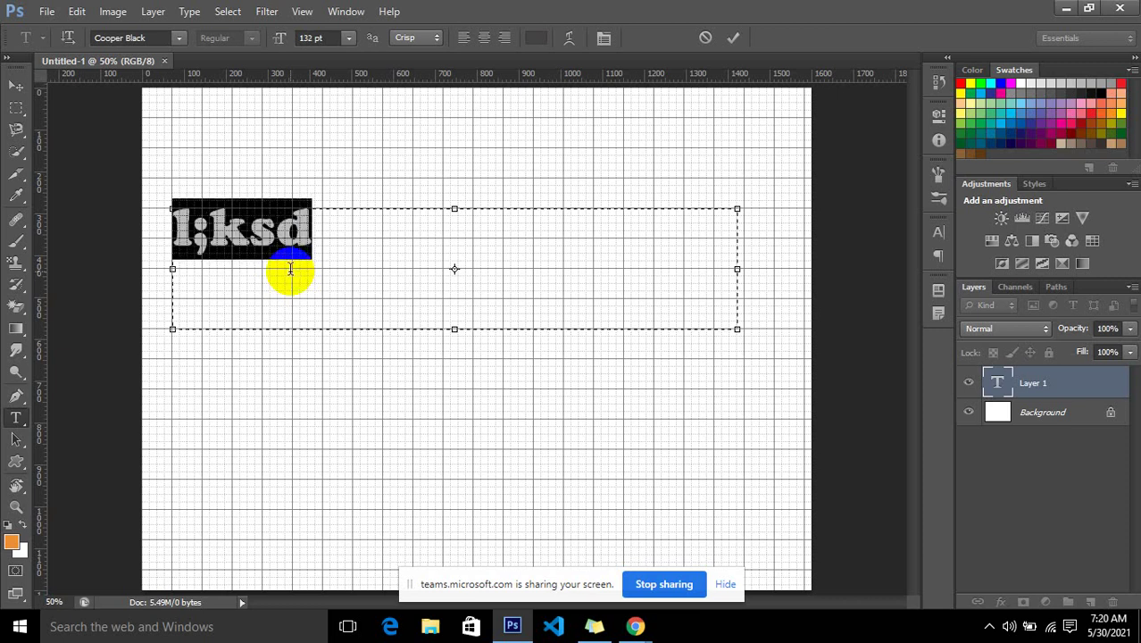
Replace the placeholder with "Hello i am" followed by the capitalized first name and a period, and commit the text.
key(BackSpace)
text(H)
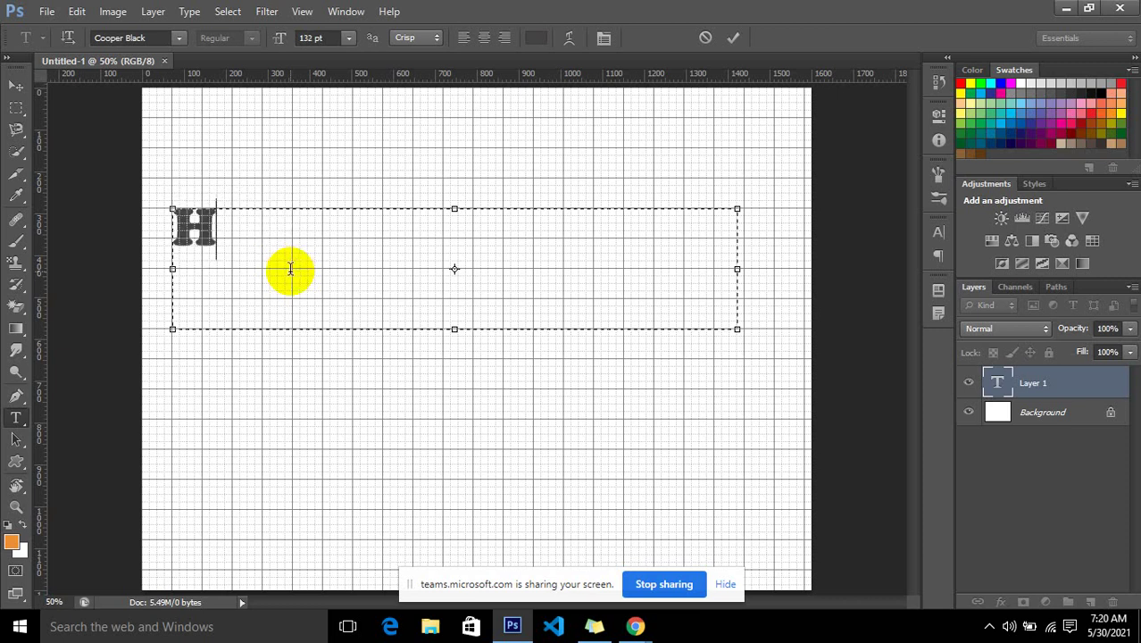
text(ello i am pasa)
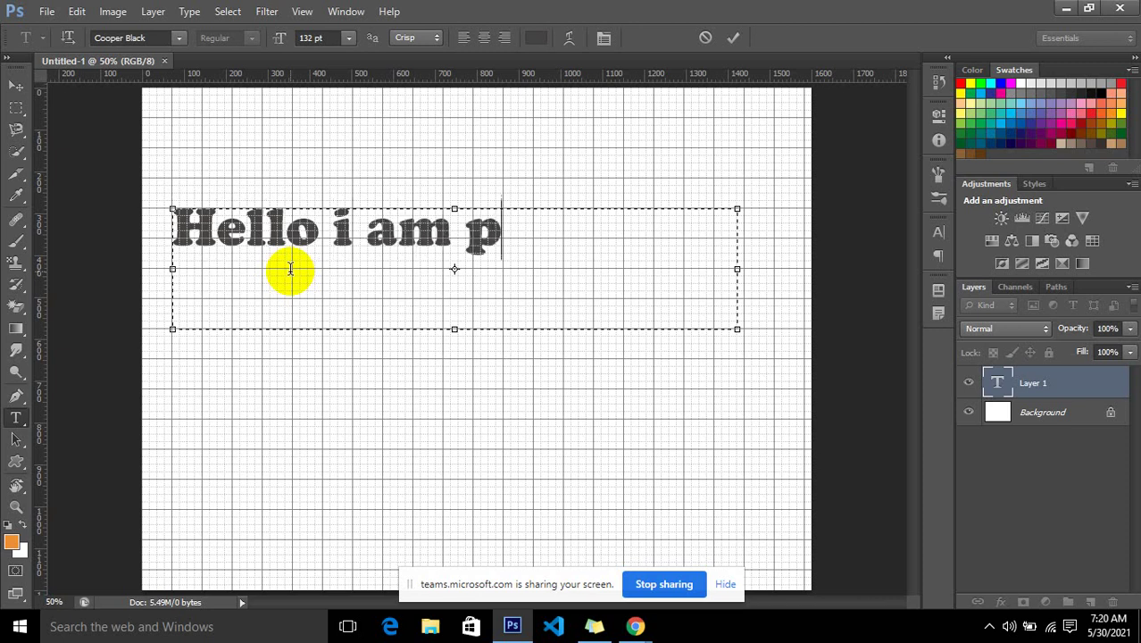
key(BackSpace)
key(BackSpace)
key(BackSpace)
key(BackSpace)
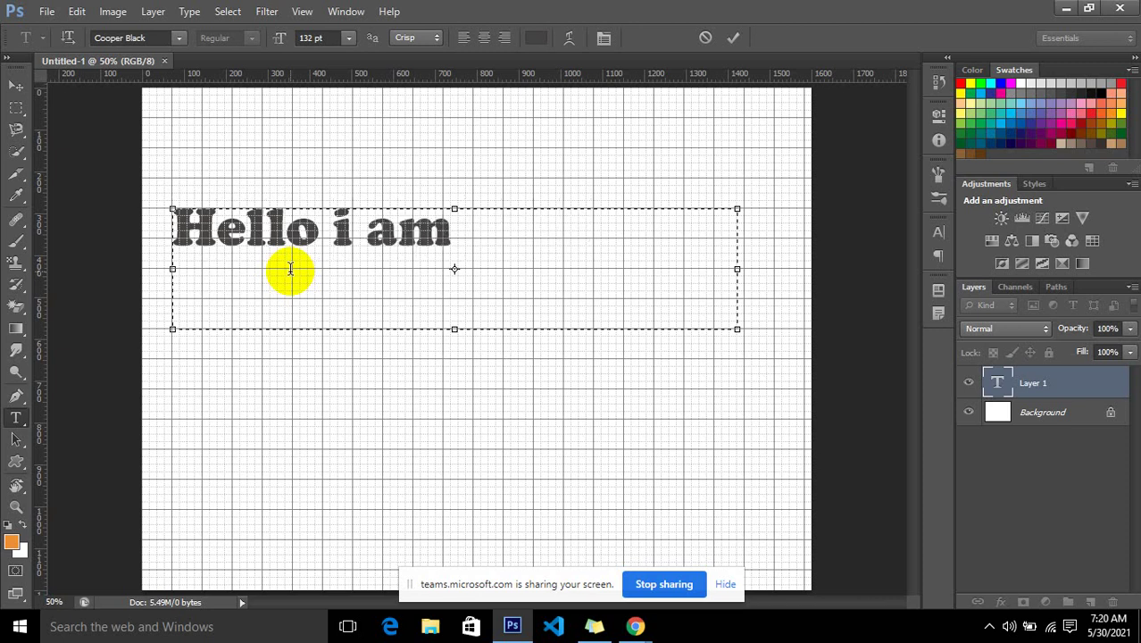
text(Pasang.)
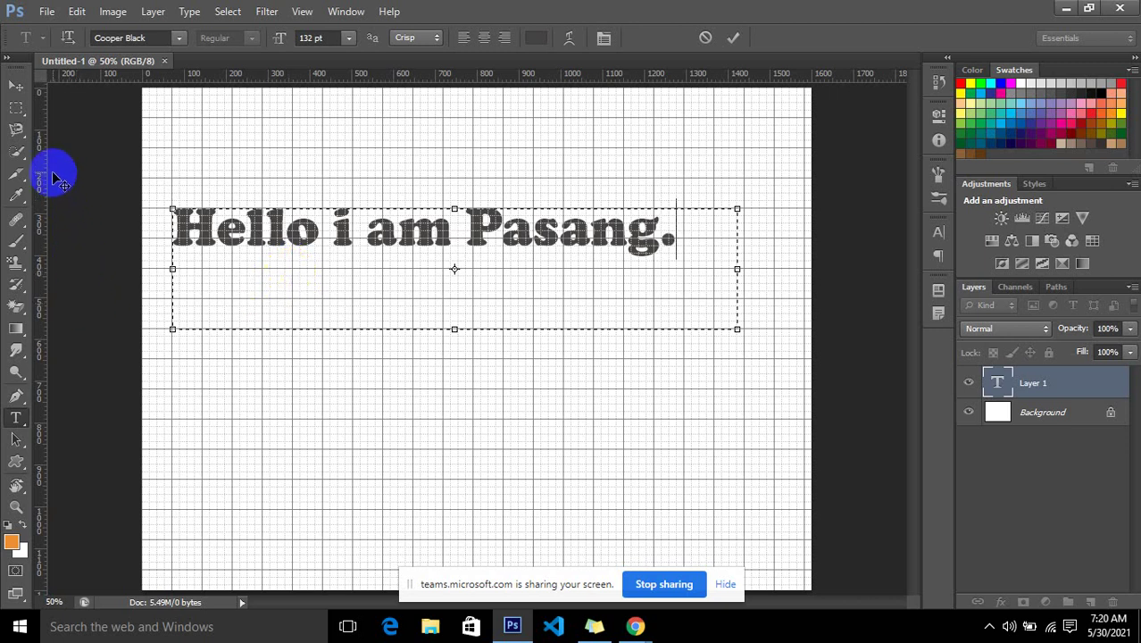
click(15, 85)
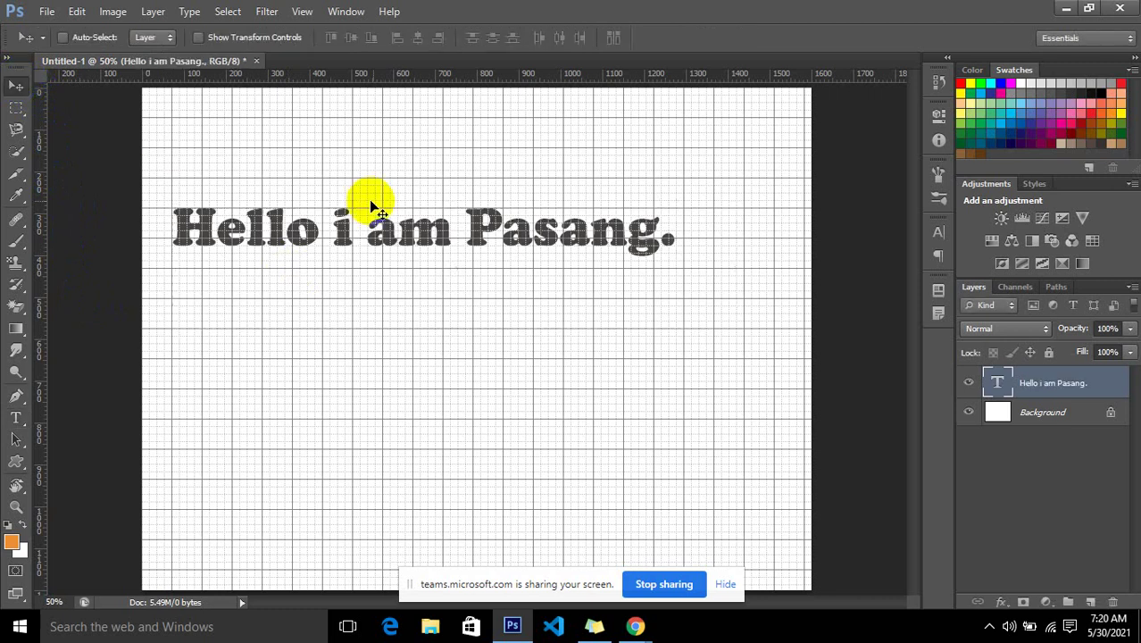
Move the greeting text toward the canvas middle and align its horizontal and vertical centers to the whole canvas.
drag(410, 233, 487, 353)
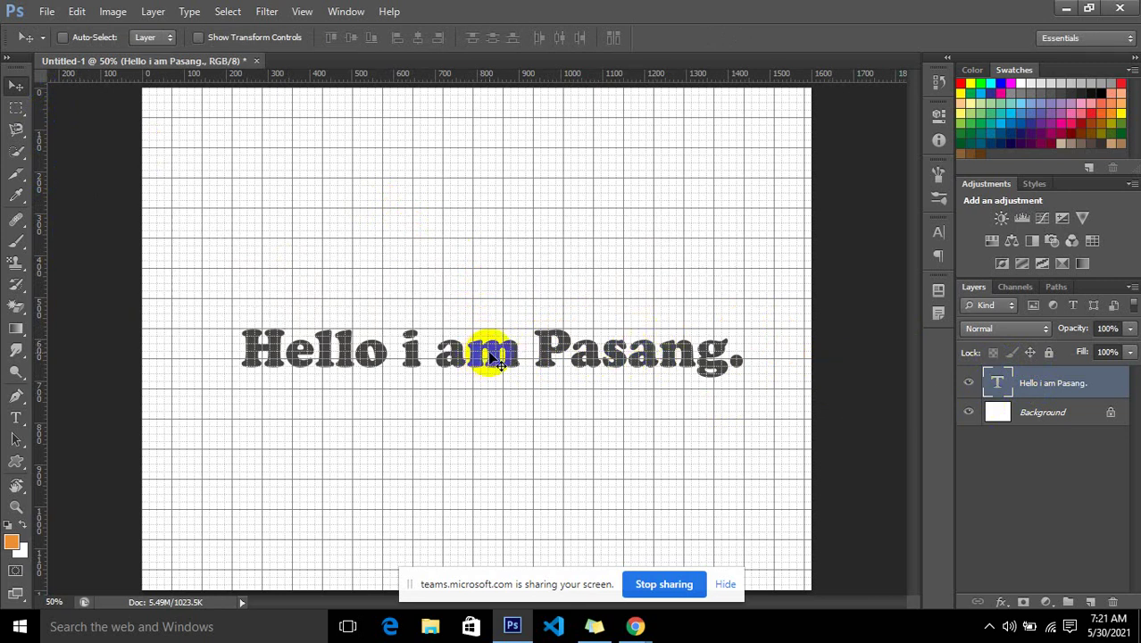
key(ctrl+a)
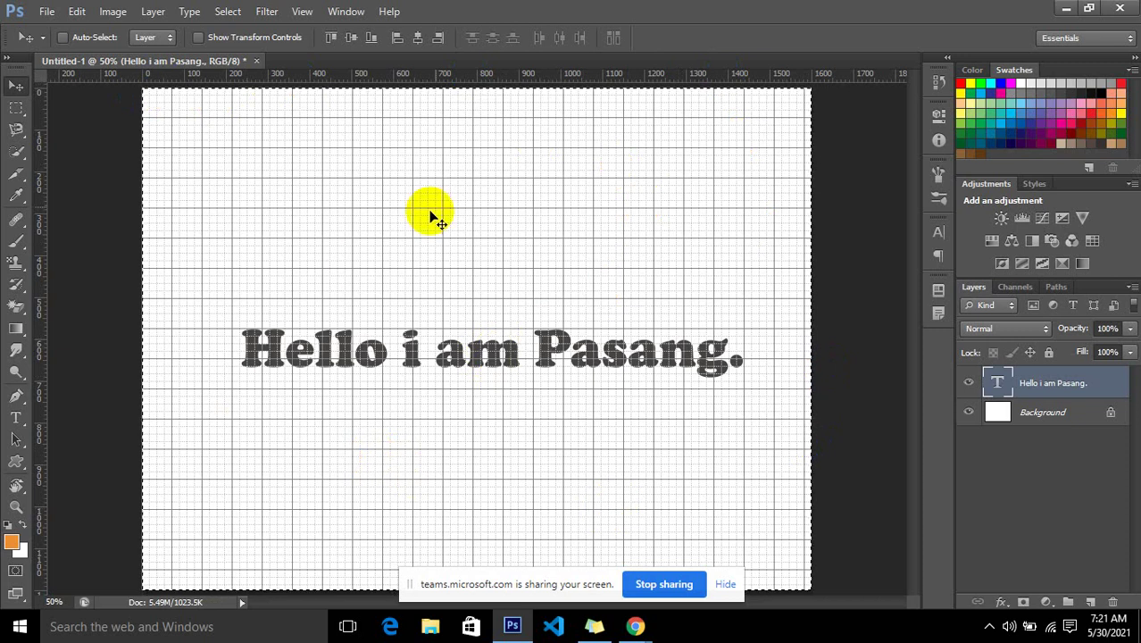
click(423, 43)
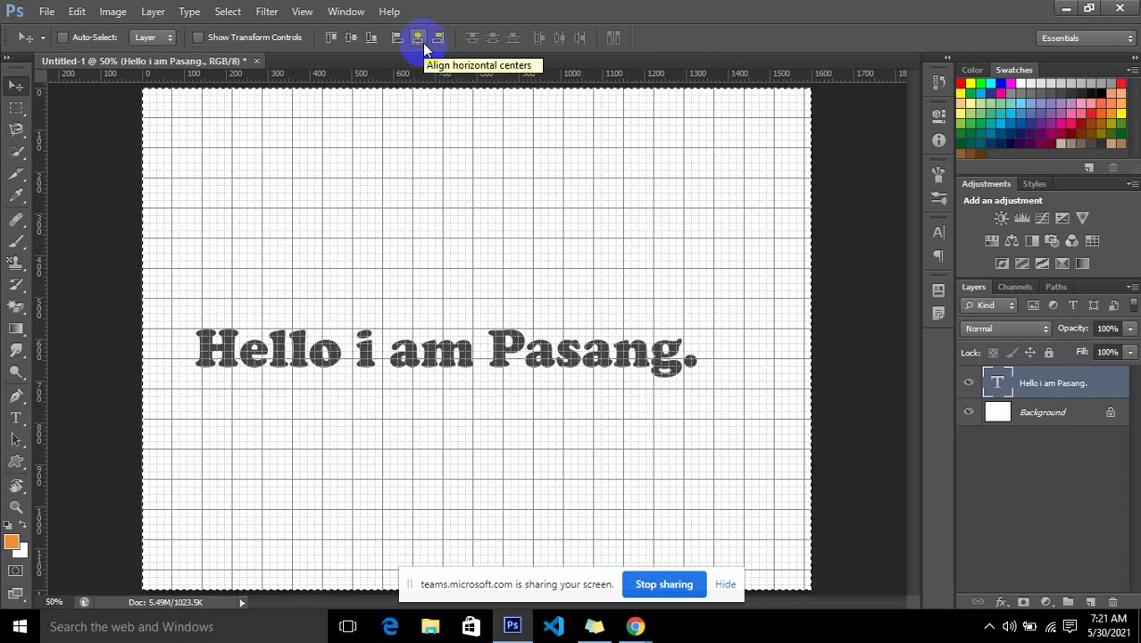
click(351, 40)
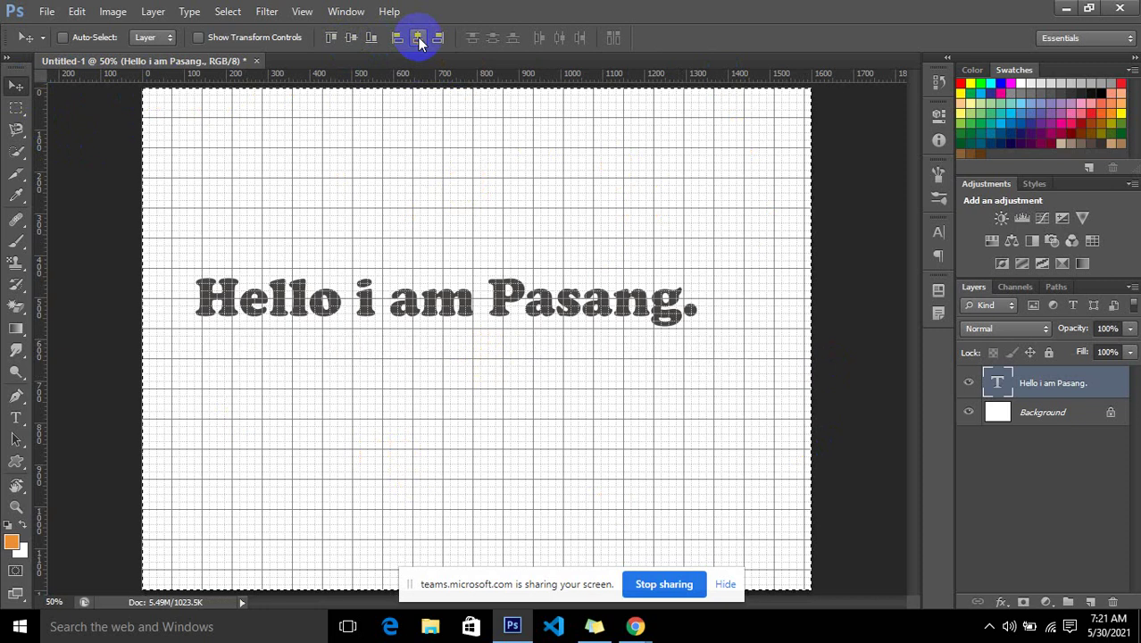
Tighten the text box around the single line of greeting text and commit the edit.
click(18, 418)
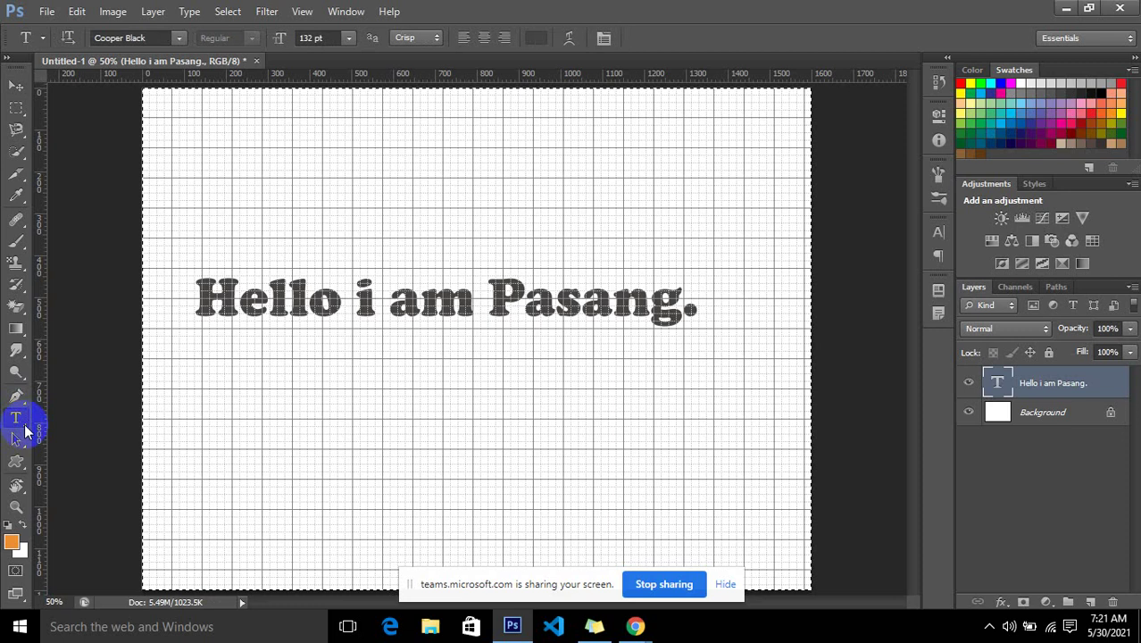
click(580, 308)
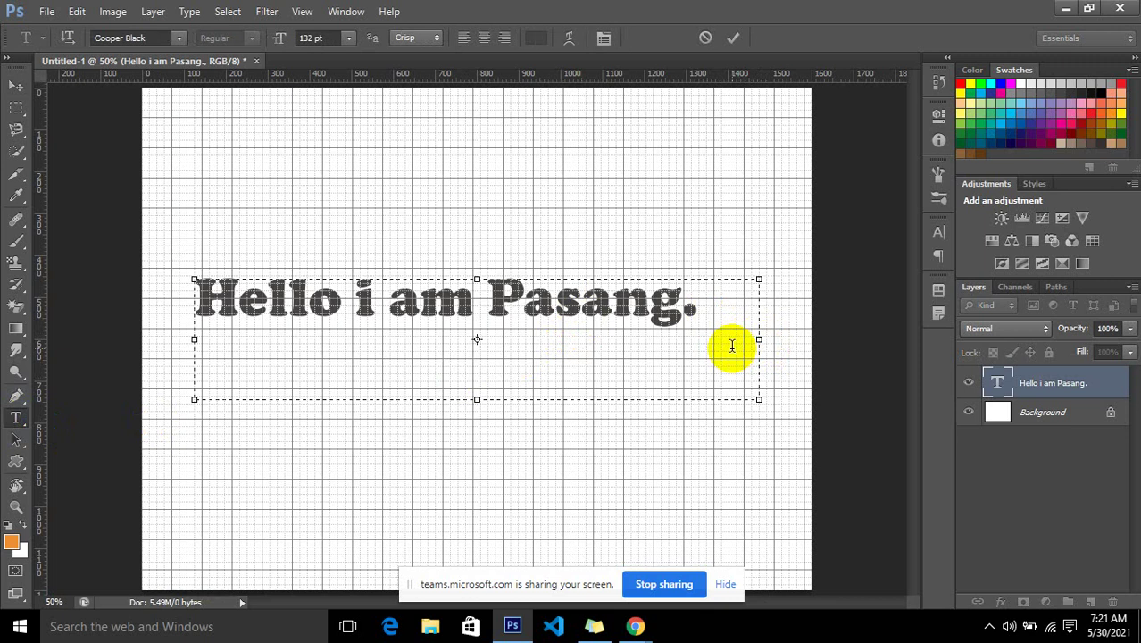
key(ctrl+Return)
key(v)
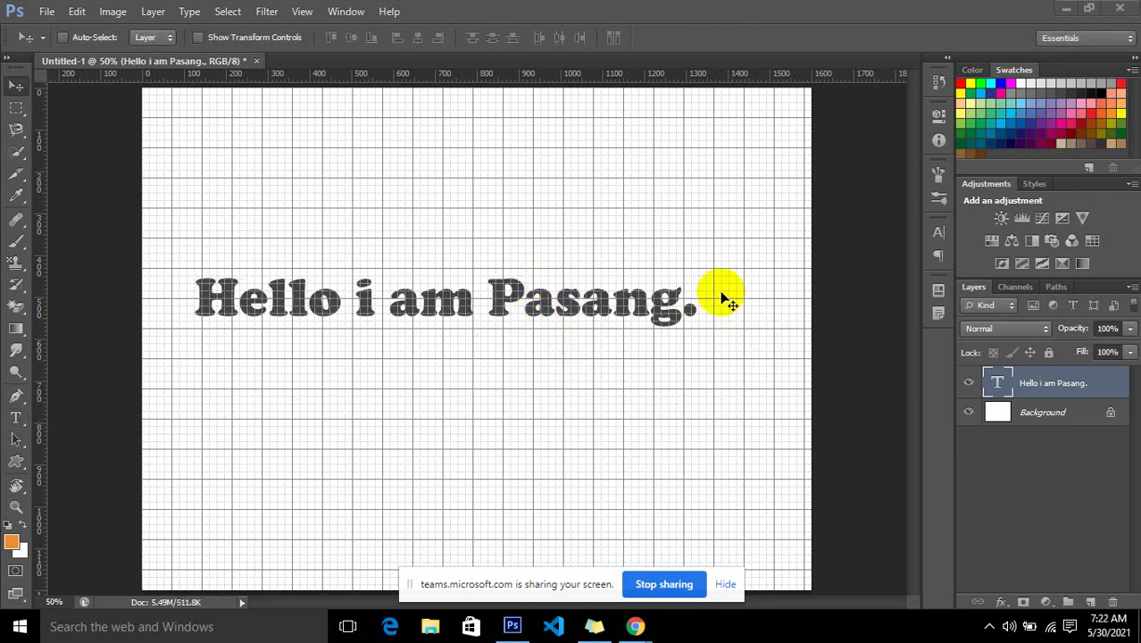
Center the greeting text horizontally and vertically against a selection of the whole canvas, and deselect.
key(ctrl+a)
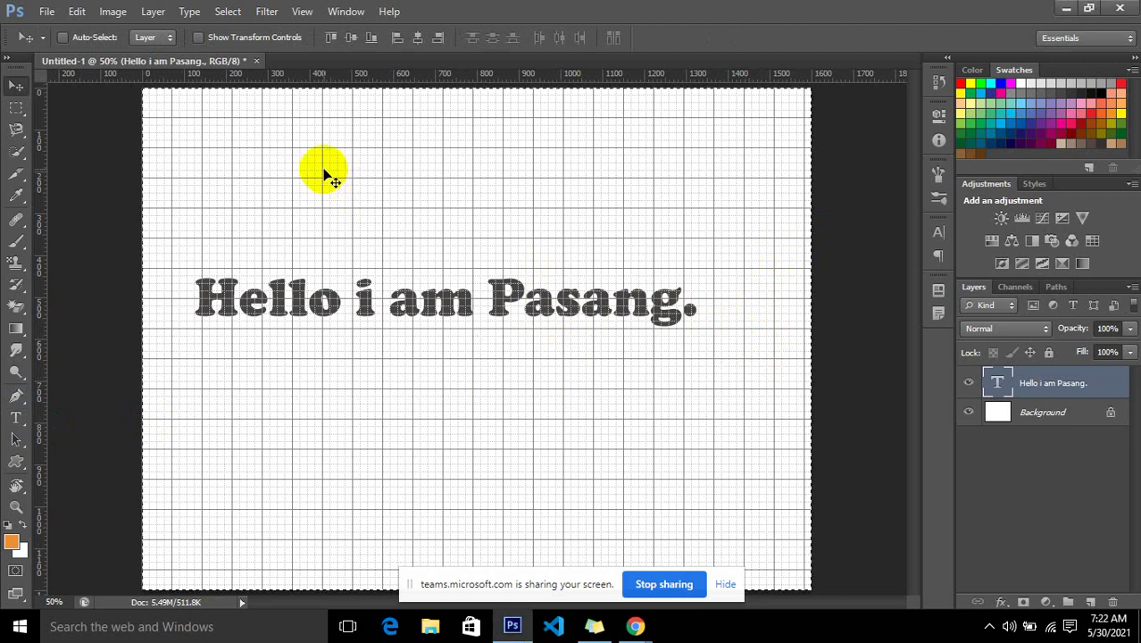
click(415, 38)
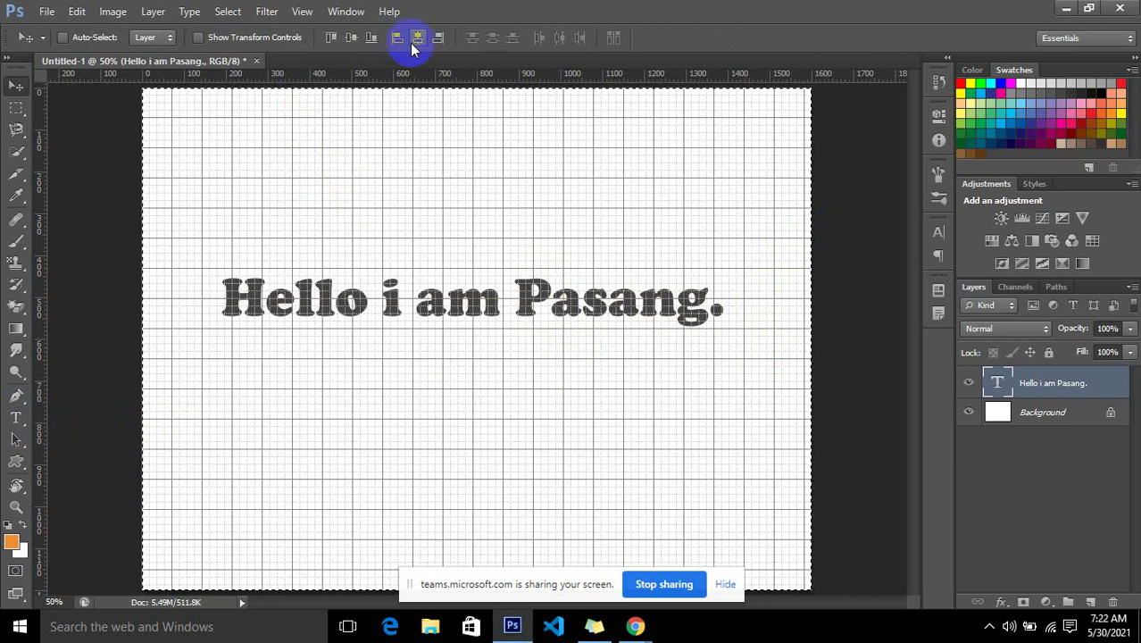
click(350, 37)
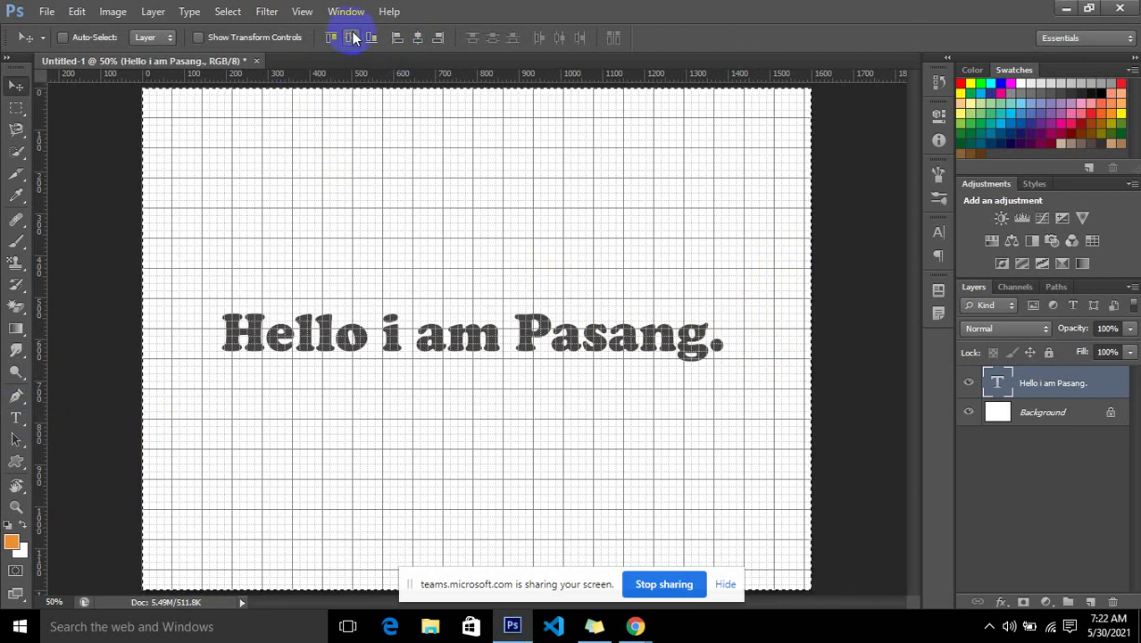
key(ctrl+d)
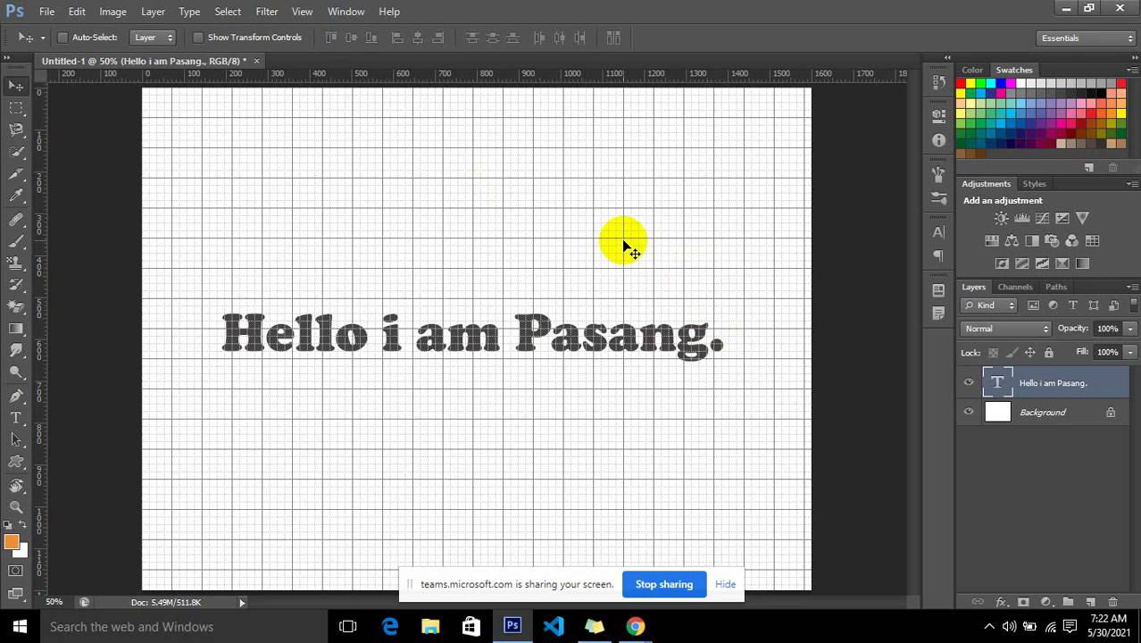
Duplicate the greeting text layer and hide the original beneath the copy.
key(ctrl+j)
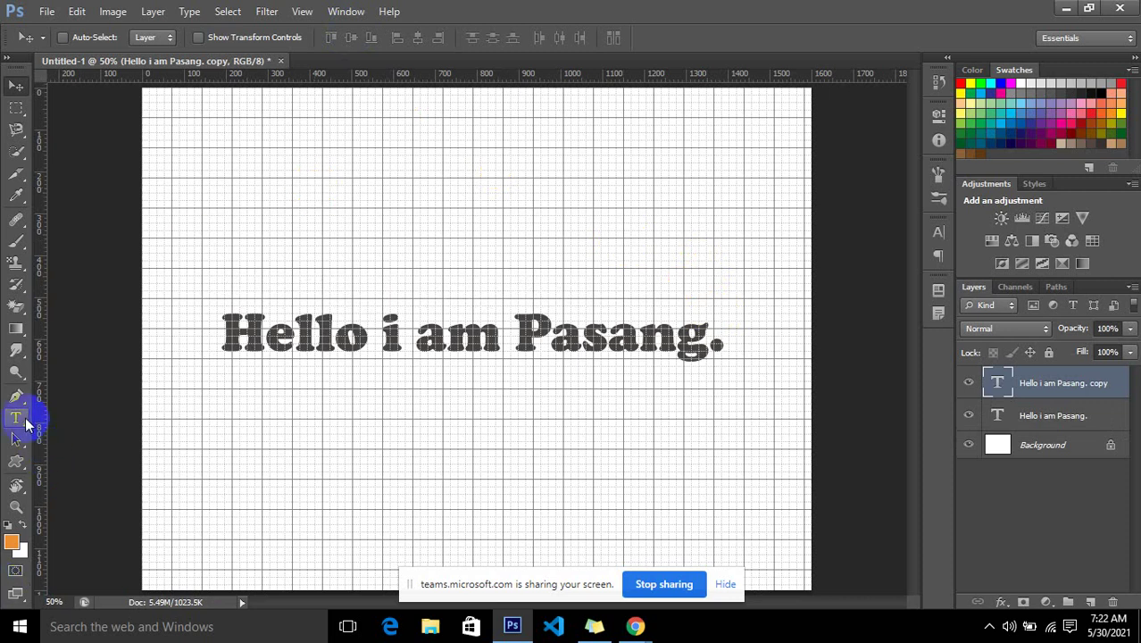
click(968, 415)
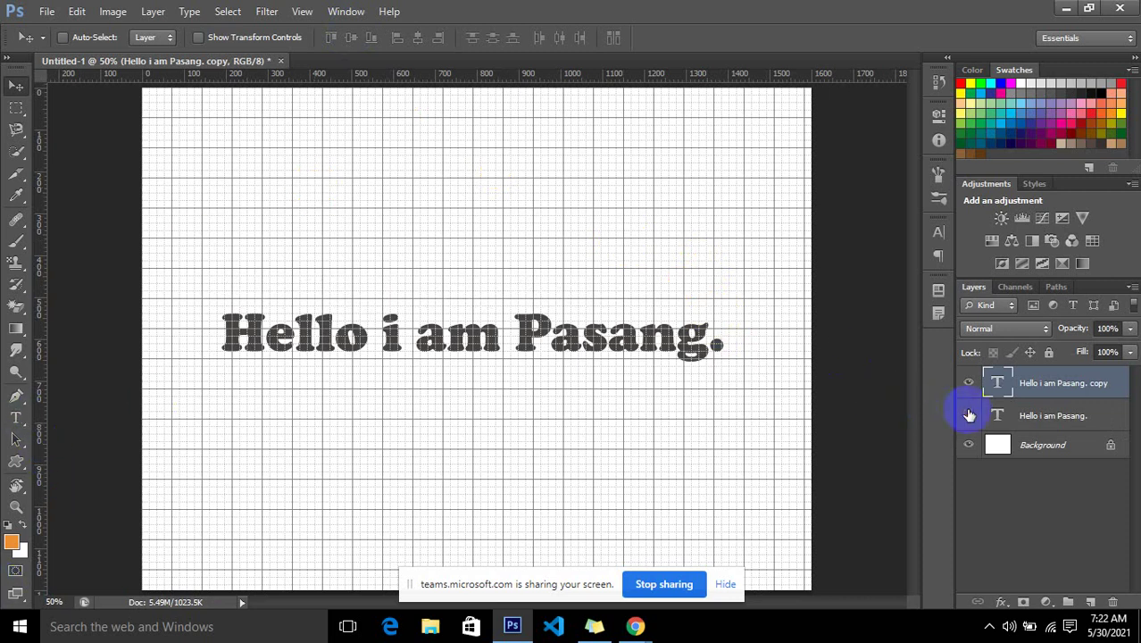
click(15, 418)
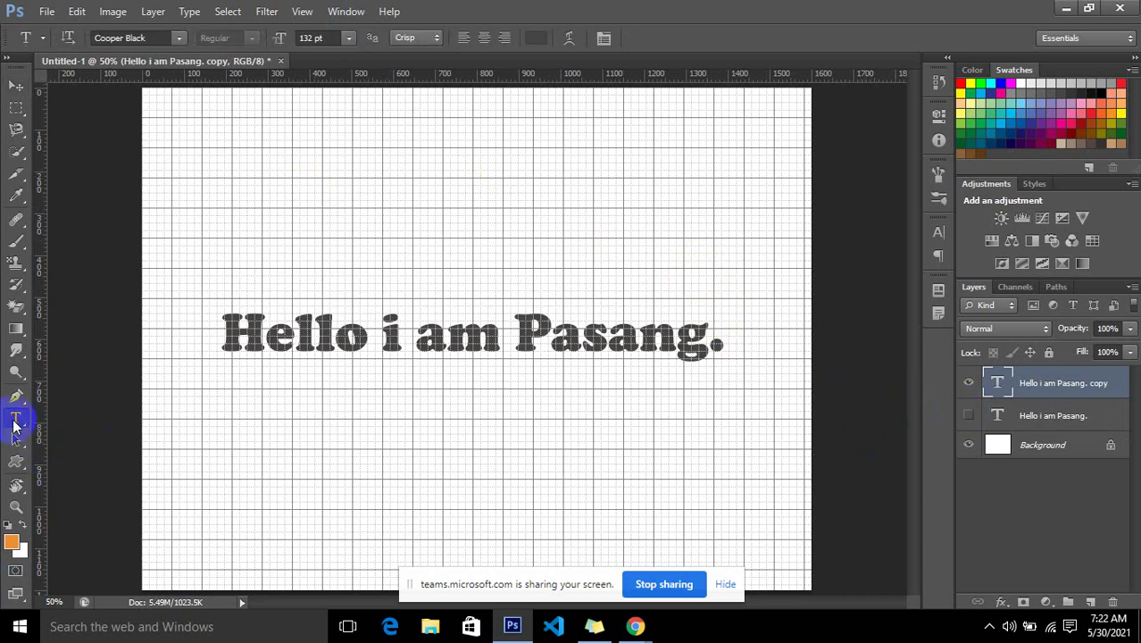
drag(446, 369, 490, 337)
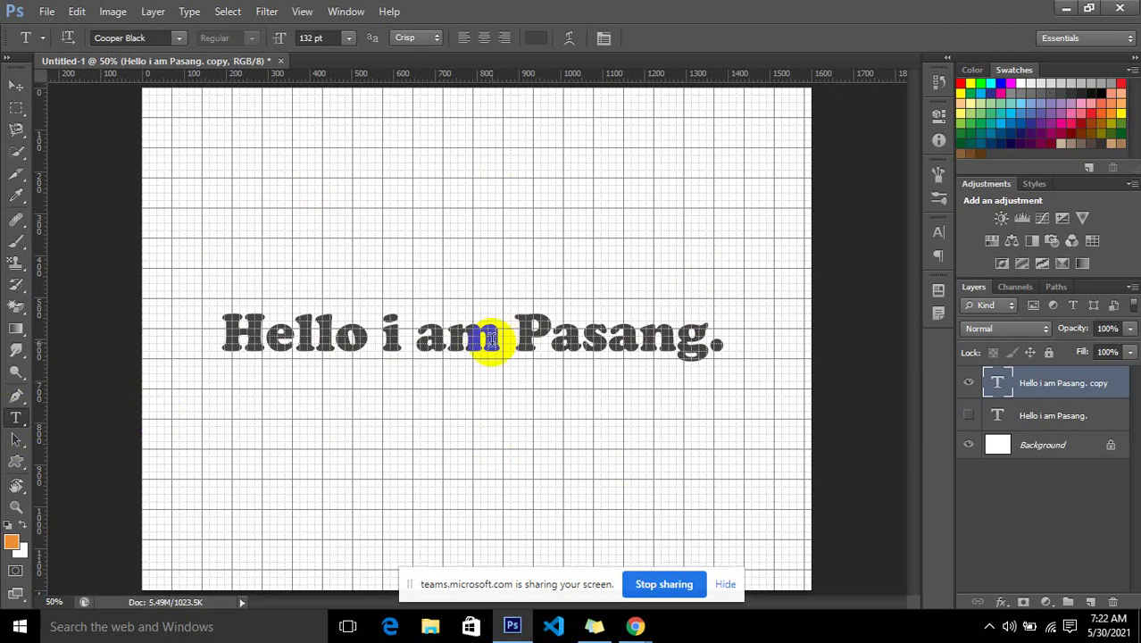
click(412, 346)
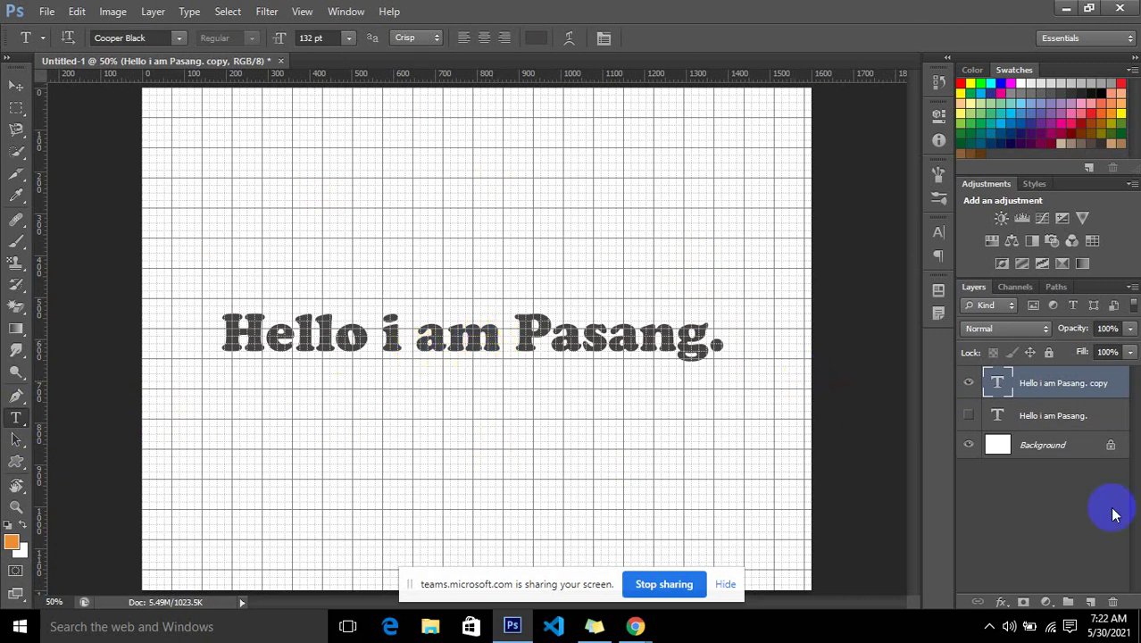
Show the original greeting text layer again and duplicate it five times.
click(975, 418)
click(1021, 418)
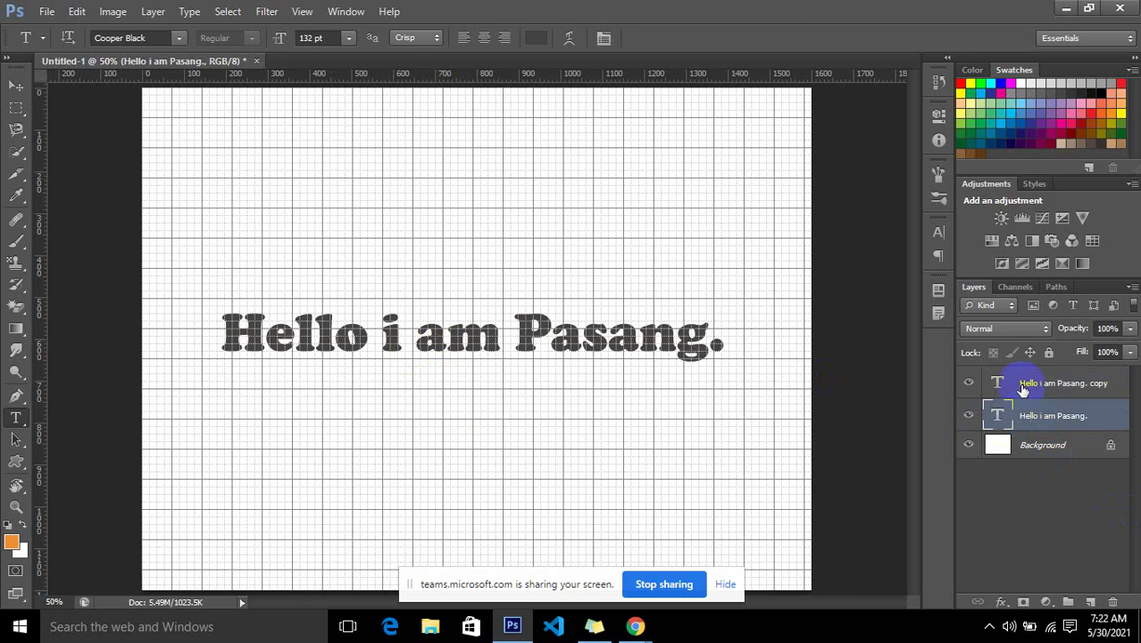
key(ctrl+j)
key(ctrl+j)
key(ctrl+j)
key(ctrl+j)
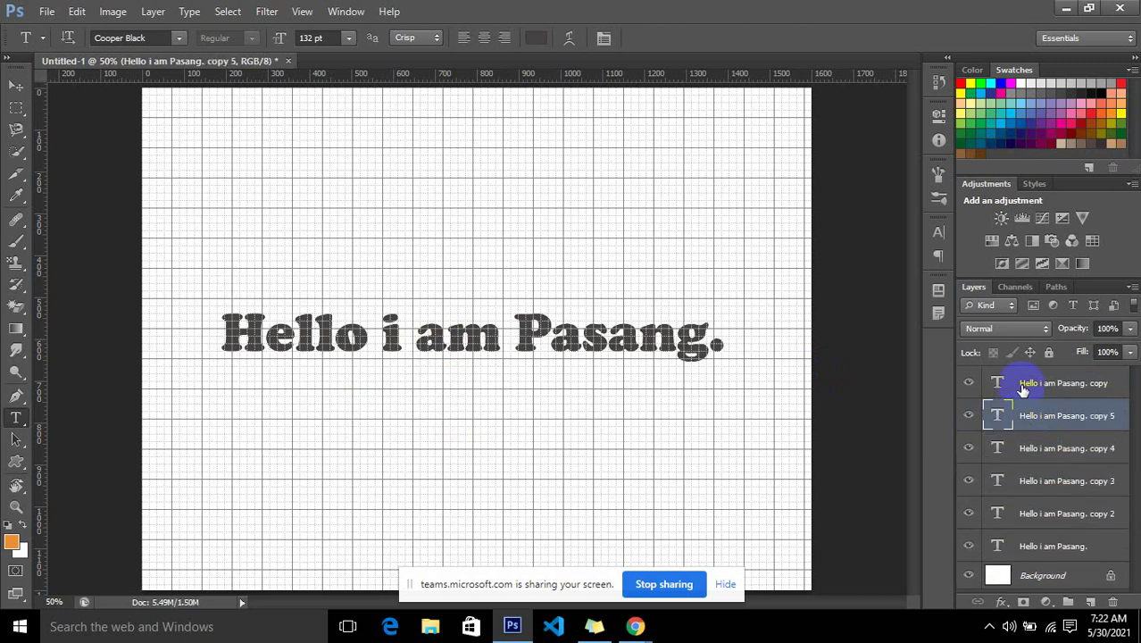
key(ctrl+j)
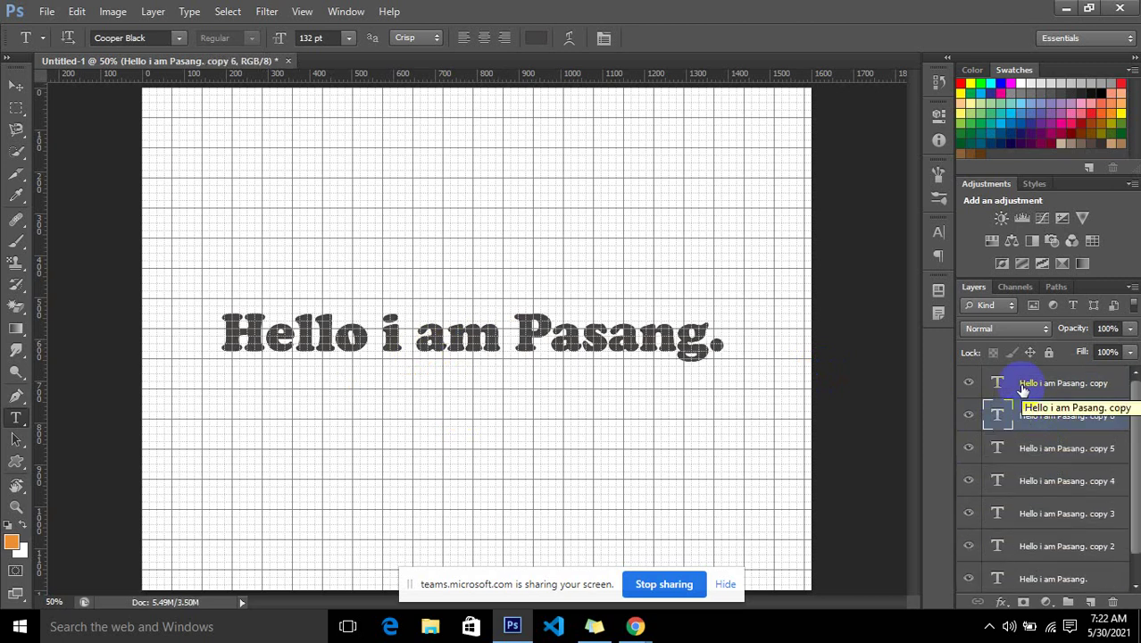
Hide the original greeting layer and copies 3 through 6, keeping copy 2 visible, and select the copy 2 text layer.
scroll(1027, 389, down, 1)
click(968, 549)
drag(975, 384, 979, 486)
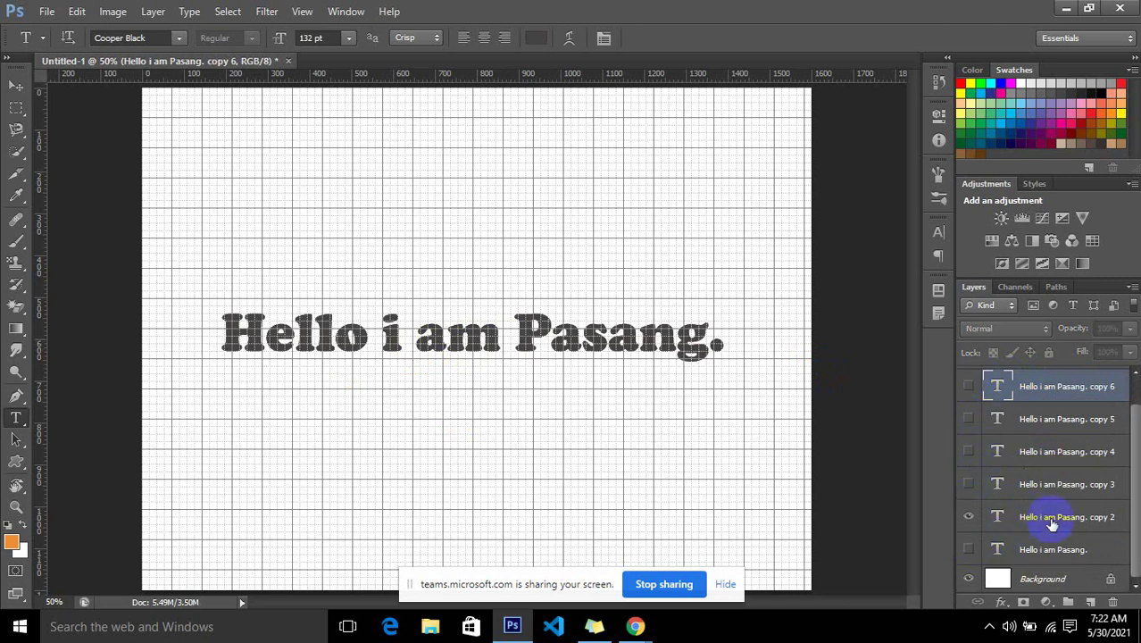
click(1051, 525)
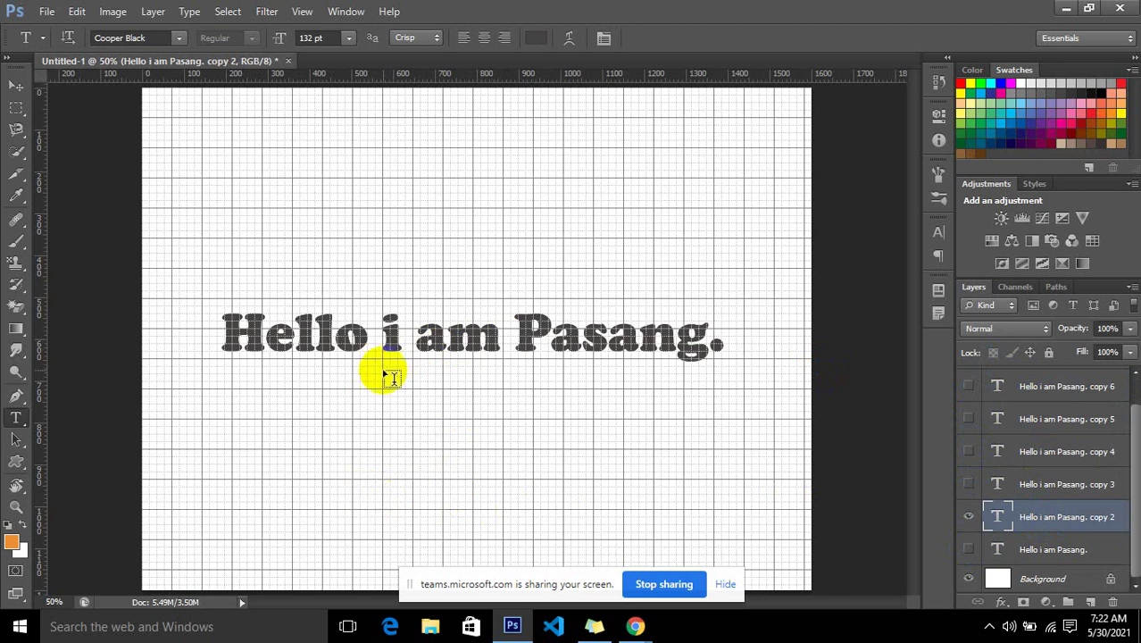
click(413, 334)
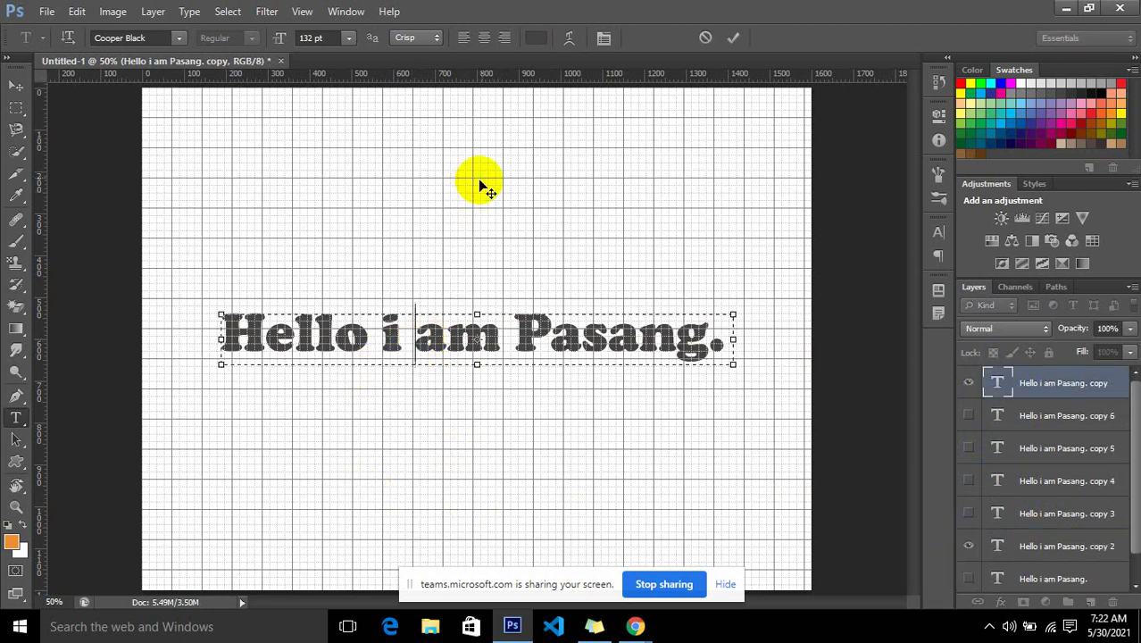
click(569, 38)
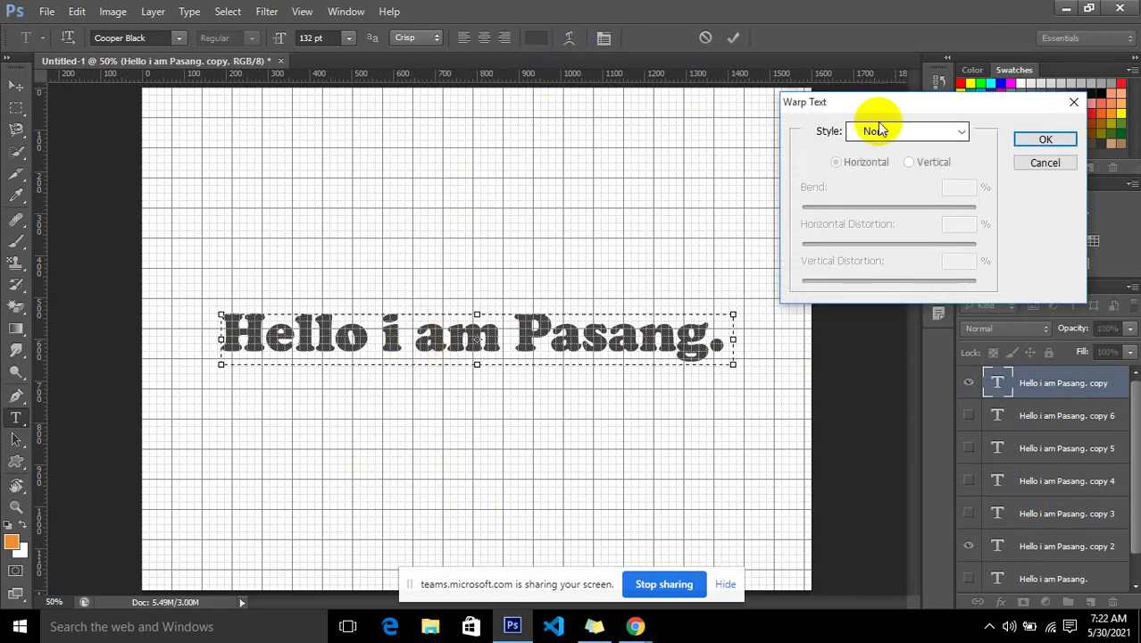
click(877, 130)
click(892, 182)
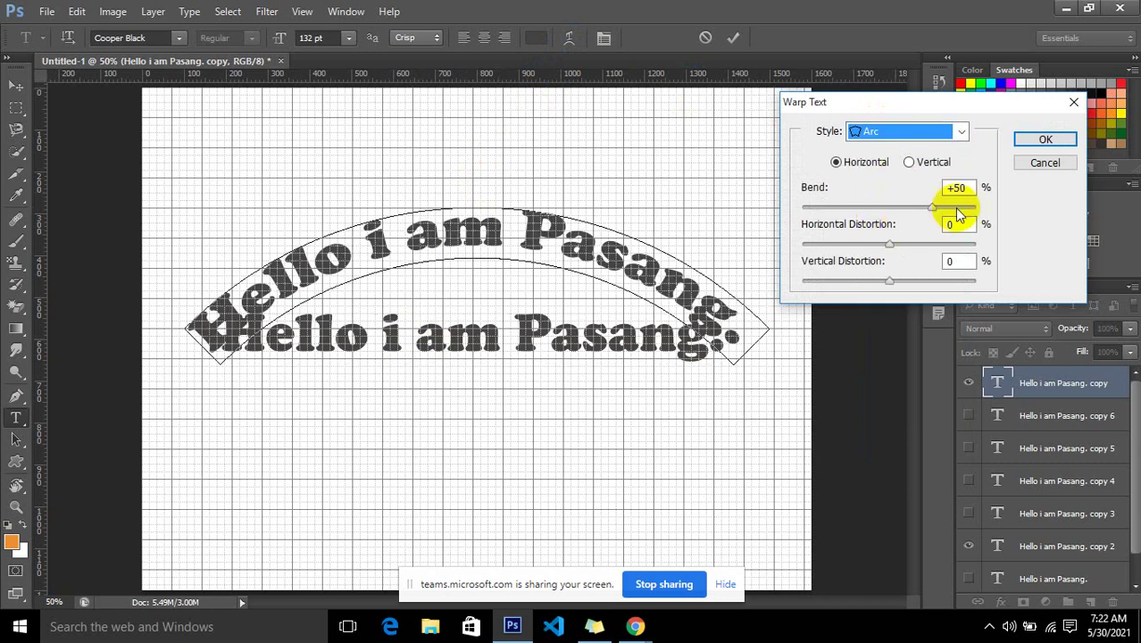
click(1044, 162)
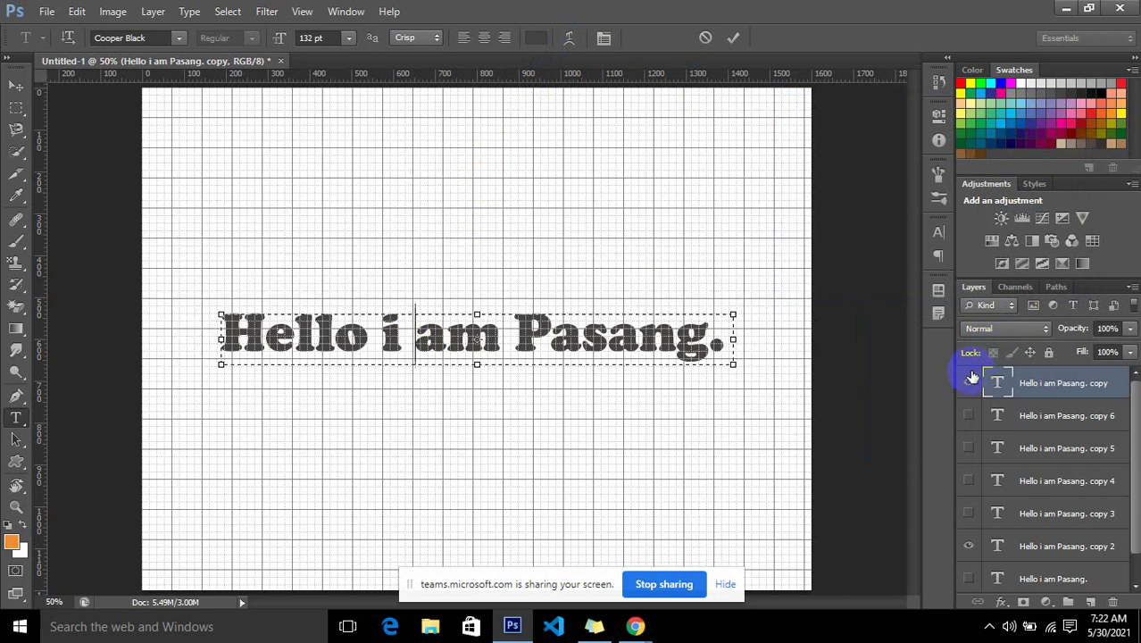
Hide the topmost greeting layer and warp the copy 2 text with the horizontal Arc style at +54% bend.
click(969, 380)
click(1040, 553)
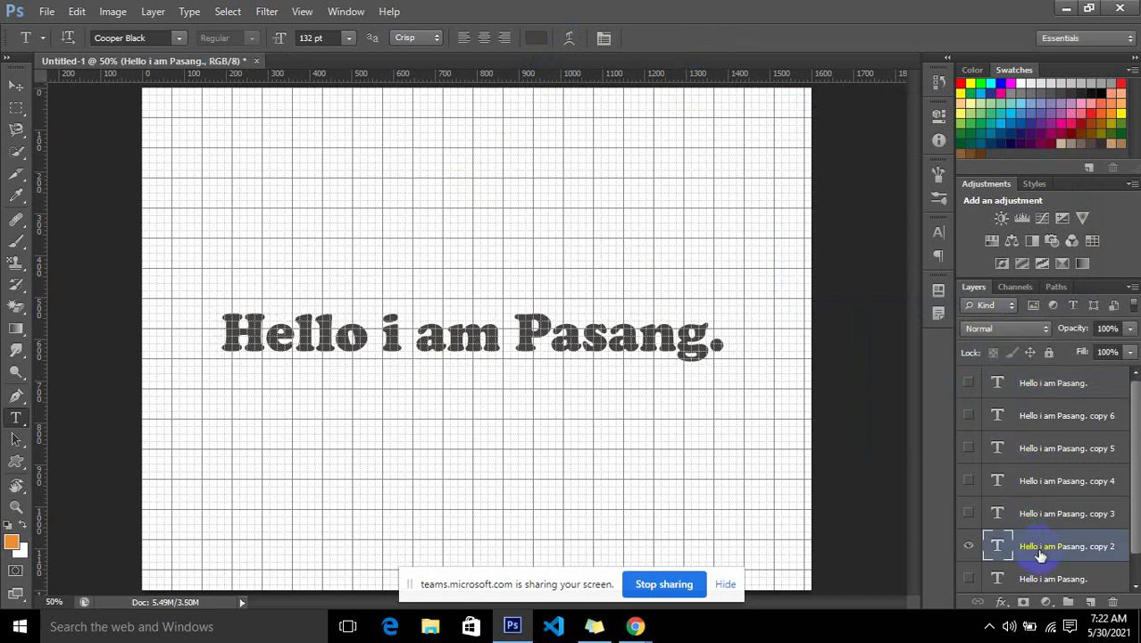
click(318, 339)
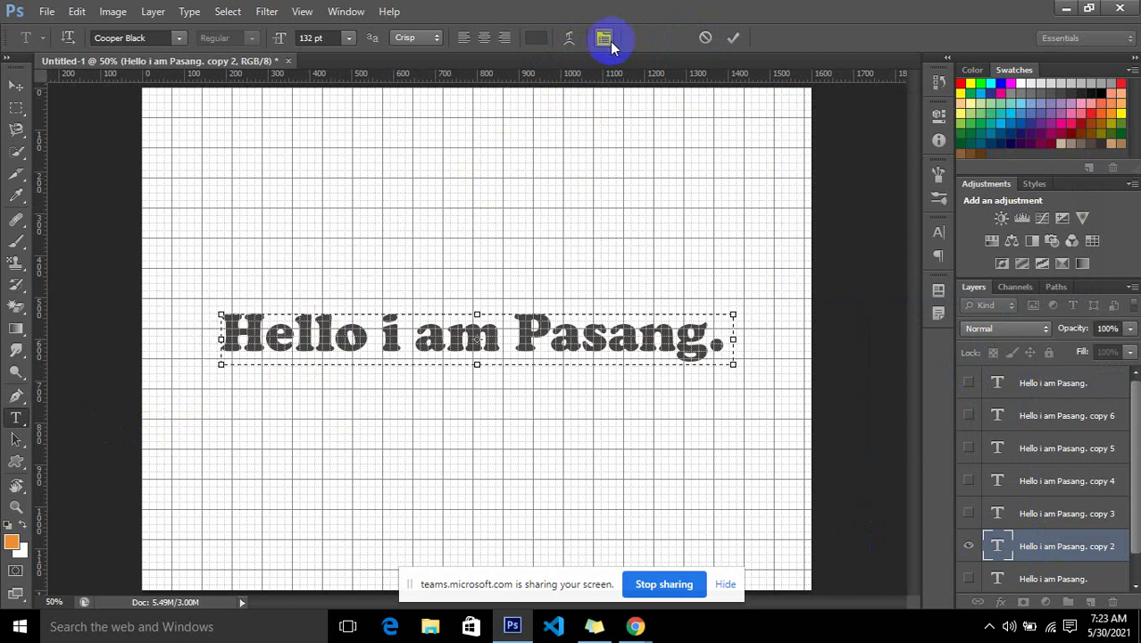
click(570, 39)
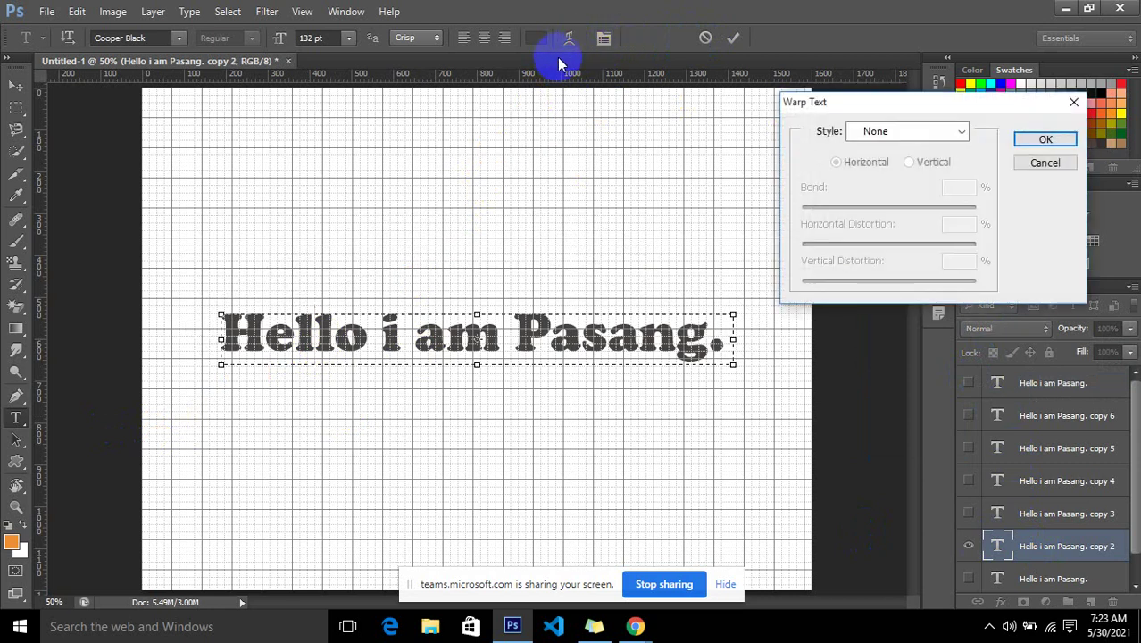
click(936, 126)
click(925, 177)
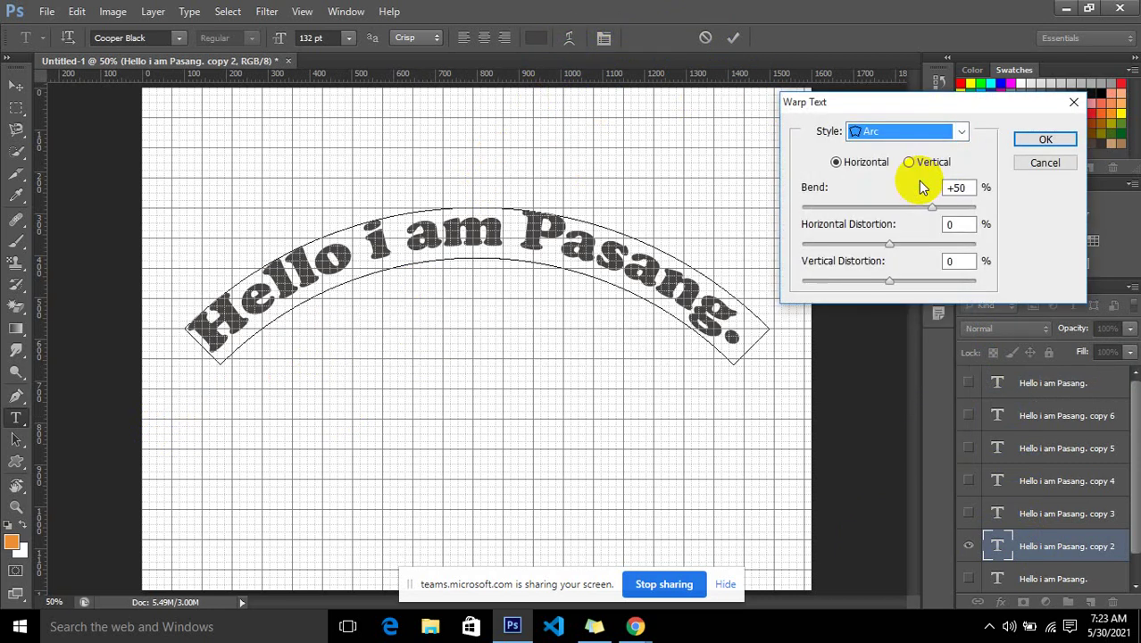
drag(932, 215, 934, 206)
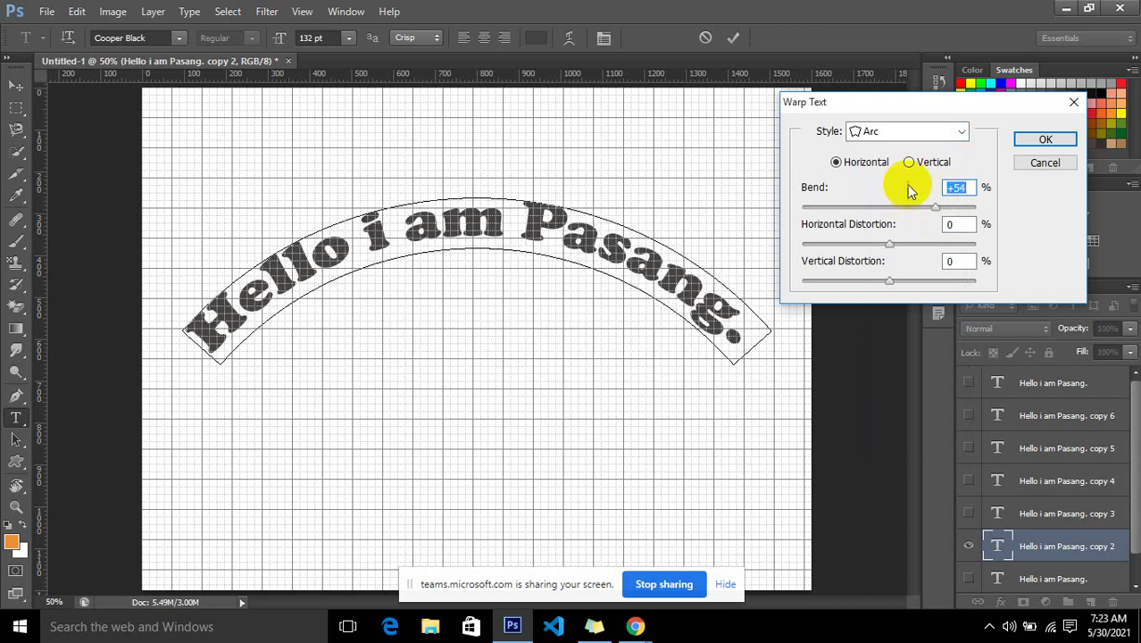
click(1046, 140)
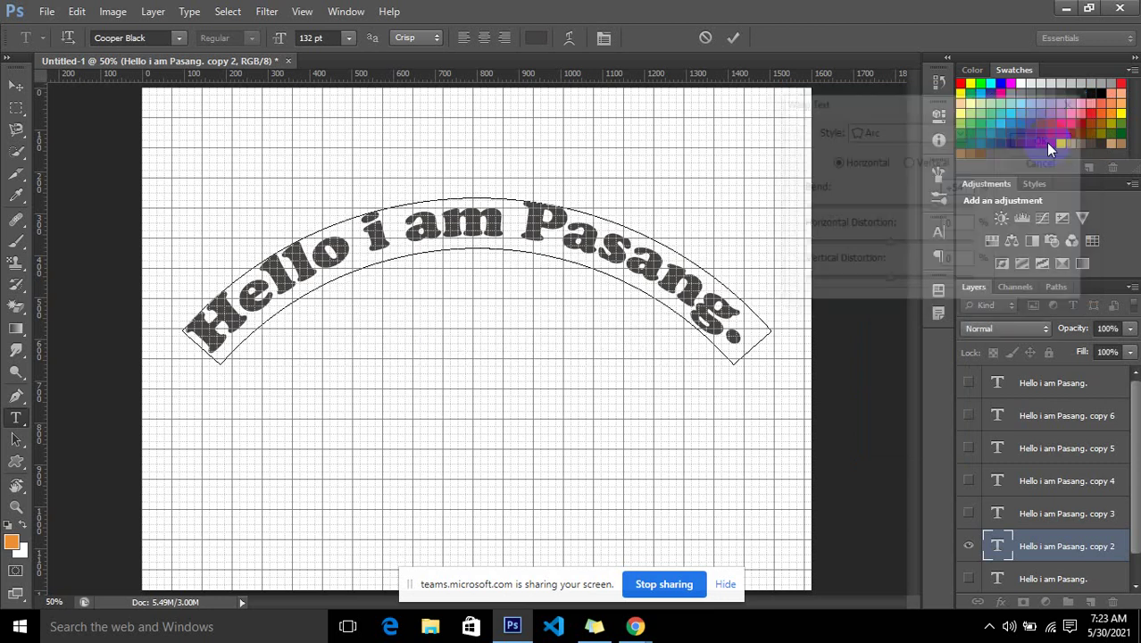
Show copy 3 instead of the arced copy 2 and warp its text with the horizontal Arc Lower style at +50% bend.
click(969, 546)
click(968, 515)
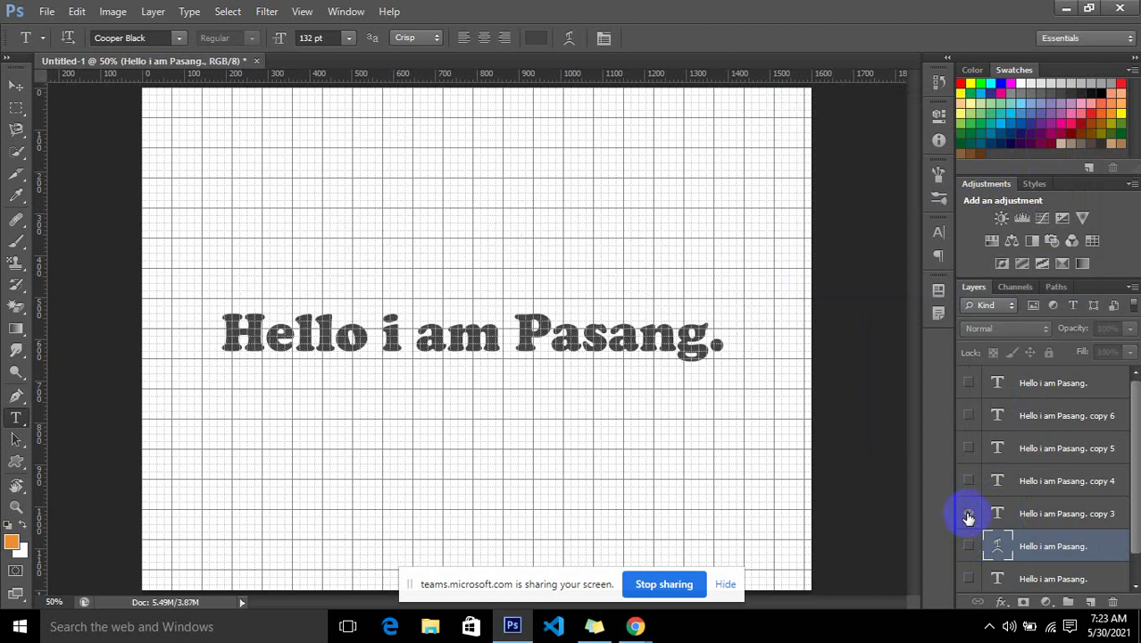
click(1018, 512)
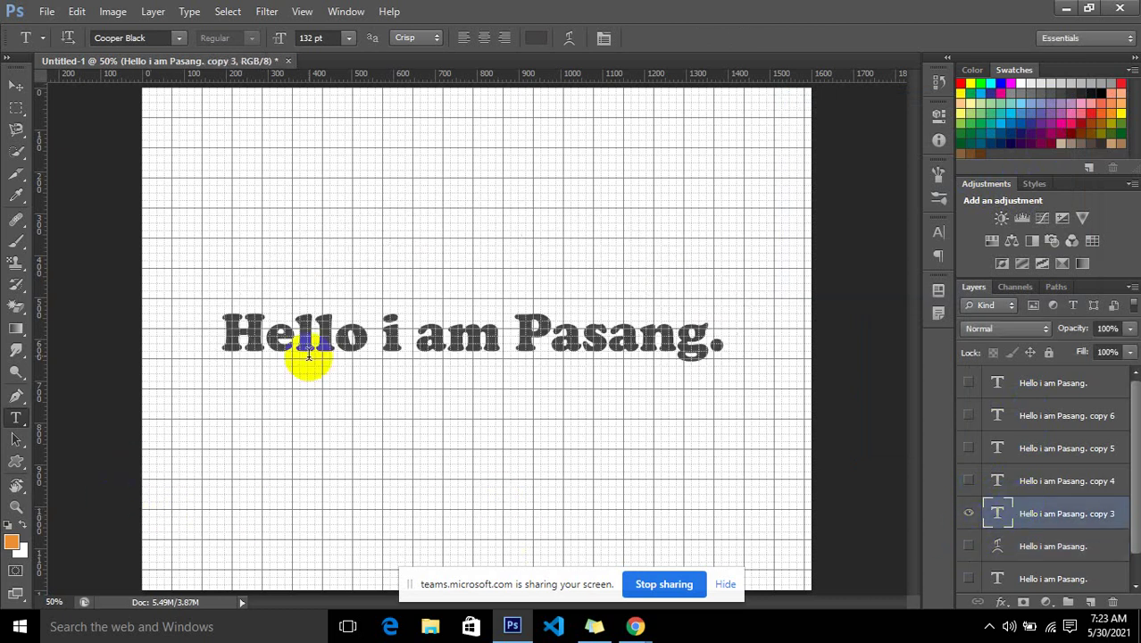
drag(437, 345, 417, 348)
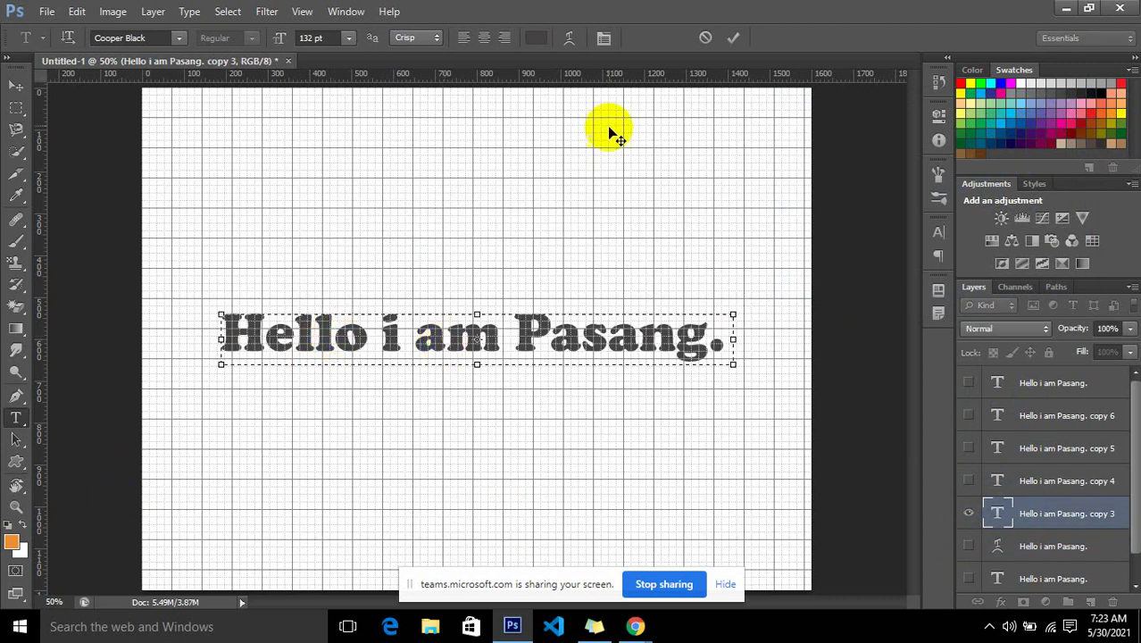
click(571, 39)
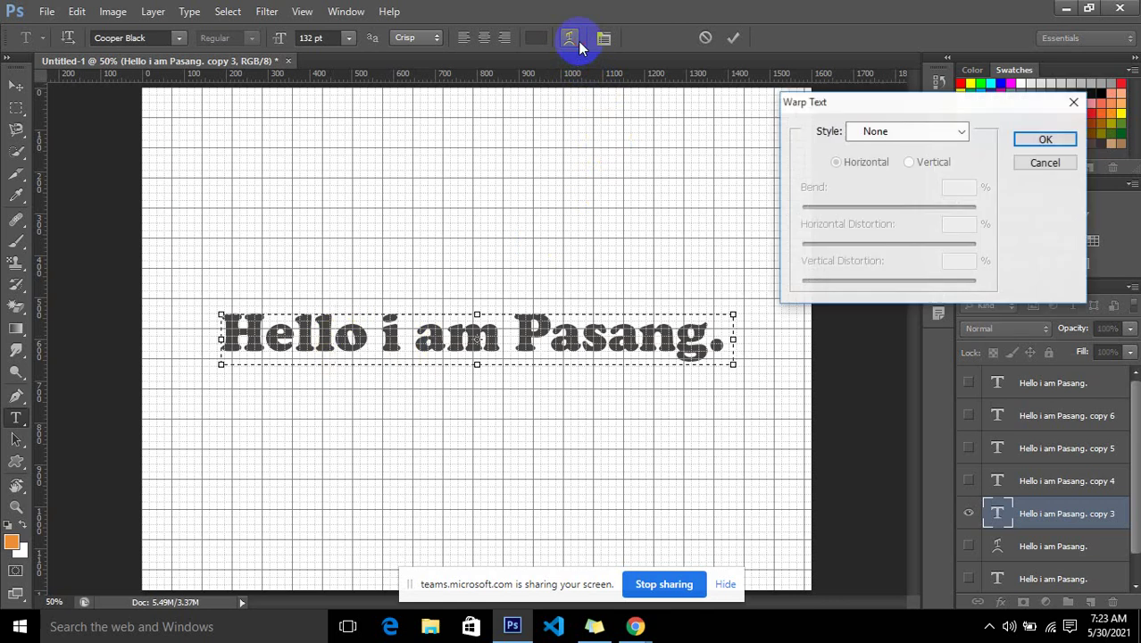
click(872, 130)
click(894, 198)
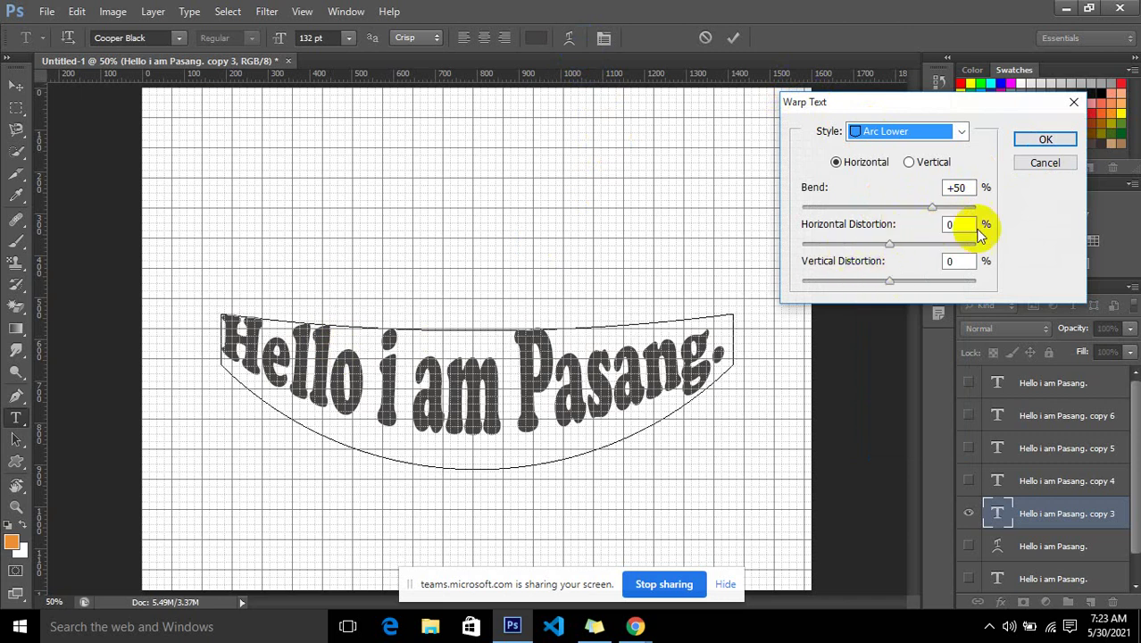
click(1044, 140)
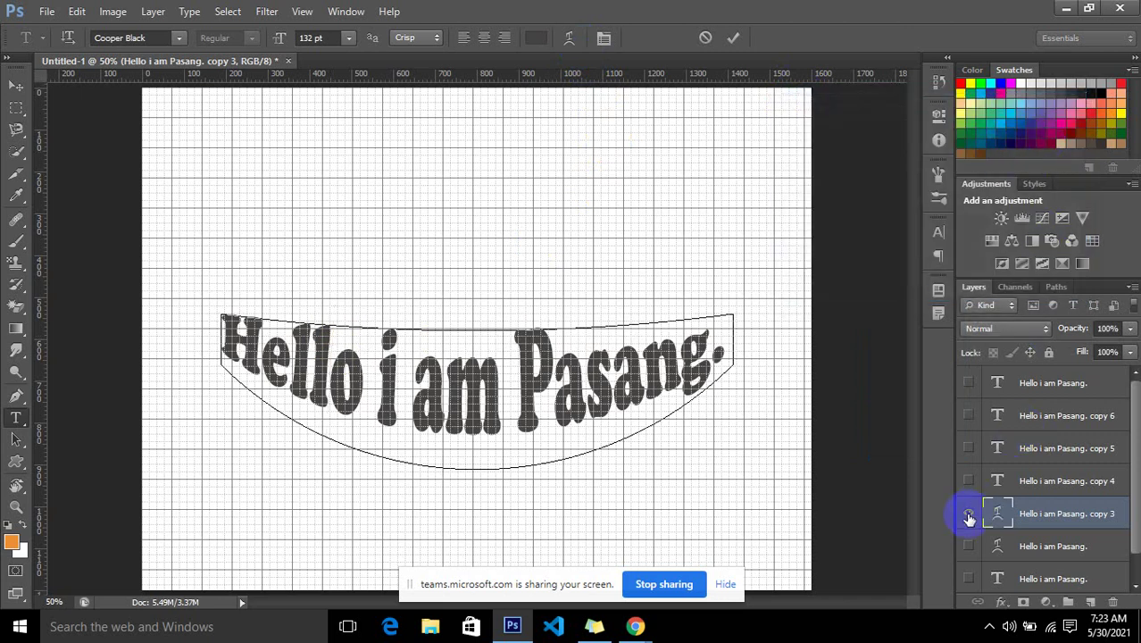
Show copy 4 instead of copy 3 and warp its text with the horizontal Arc Upper style at +50% bend.
click(969, 518)
click(968, 516)
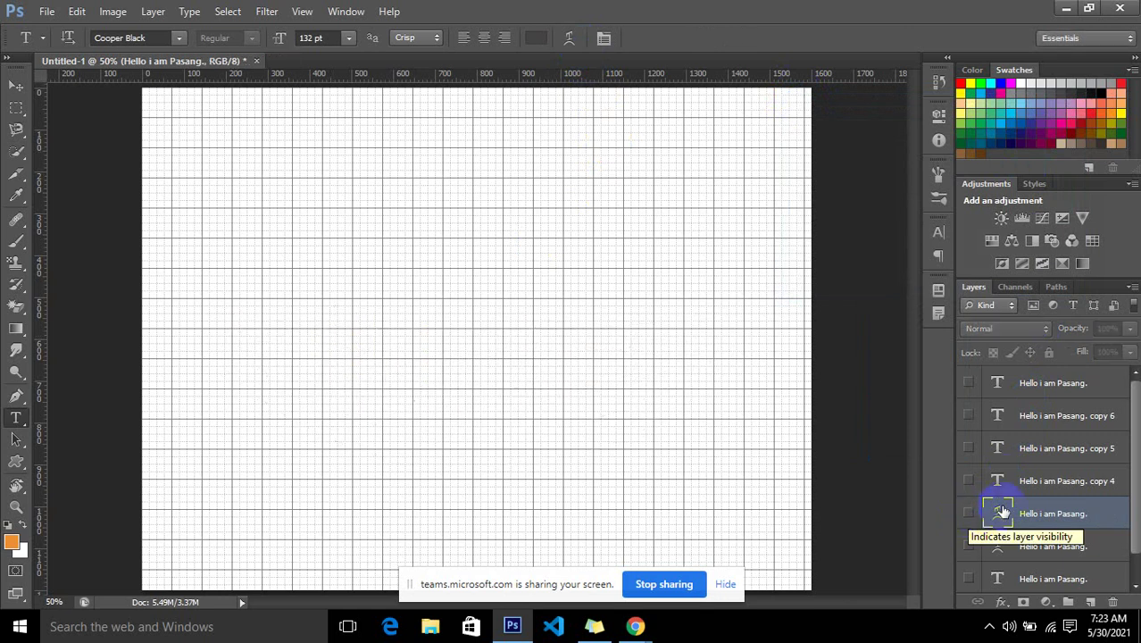
click(986, 487)
click(968, 481)
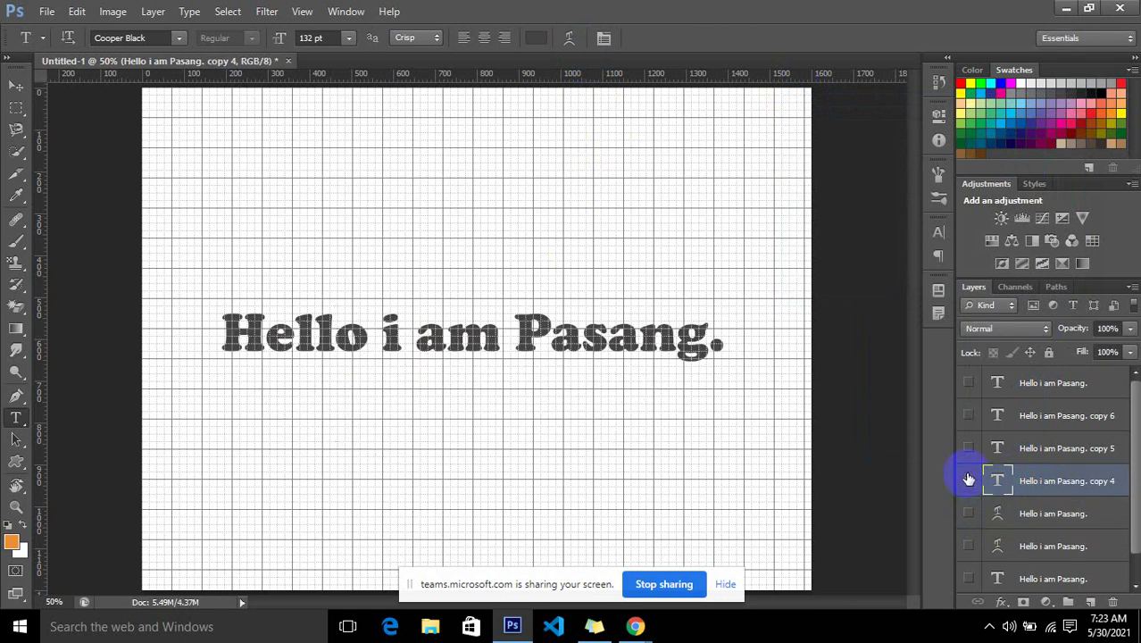
click(336, 347)
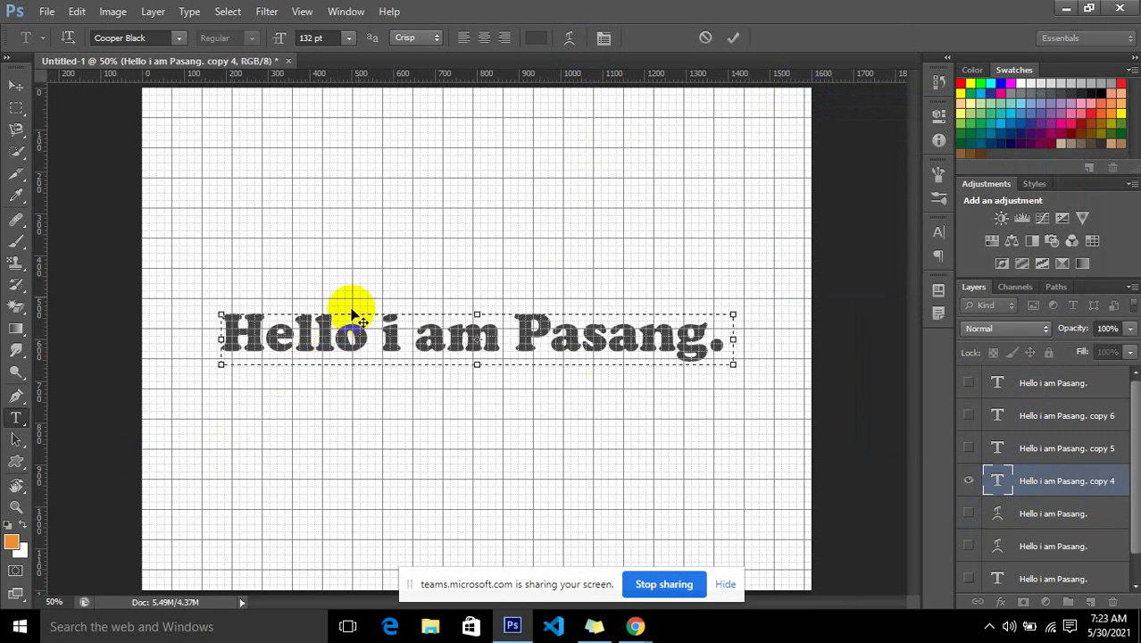
click(569, 37)
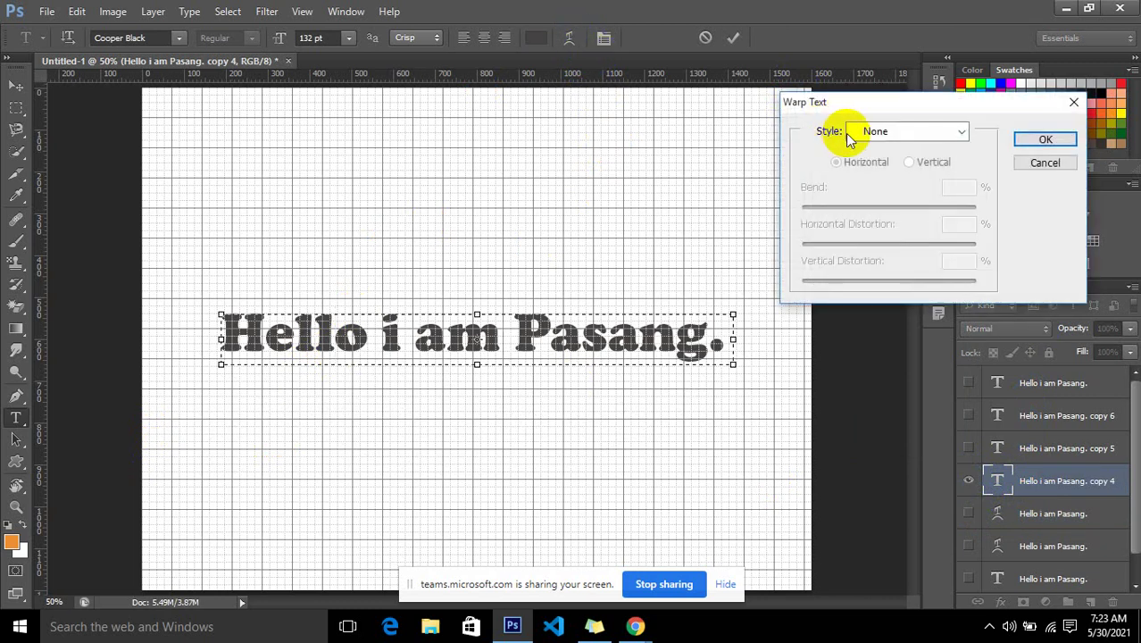
click(893, 131)
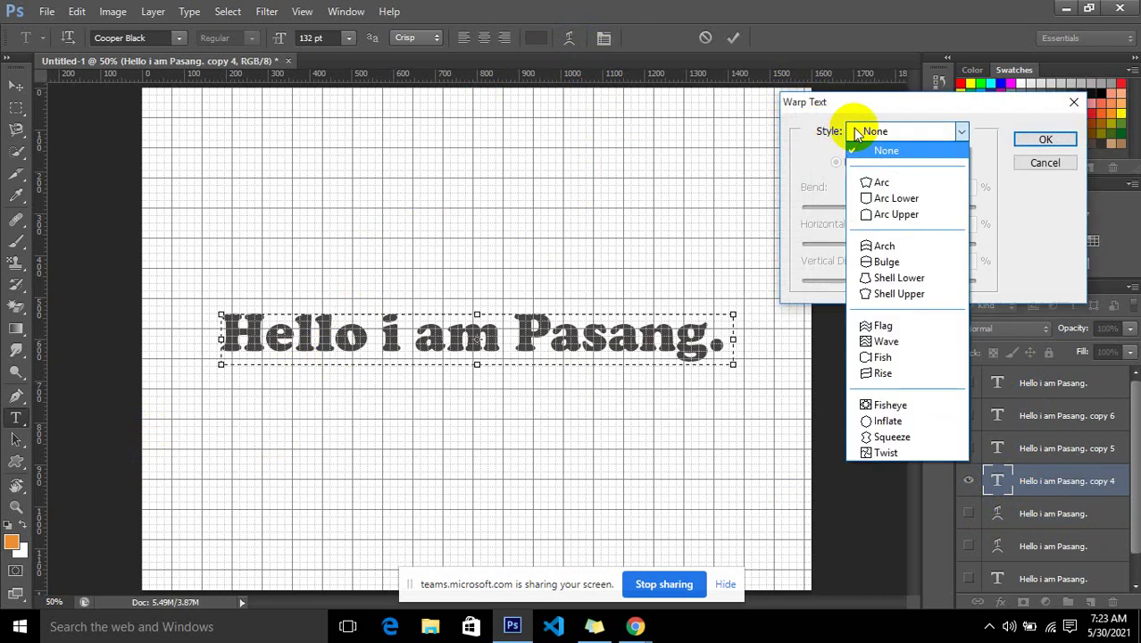
click(874, 220)
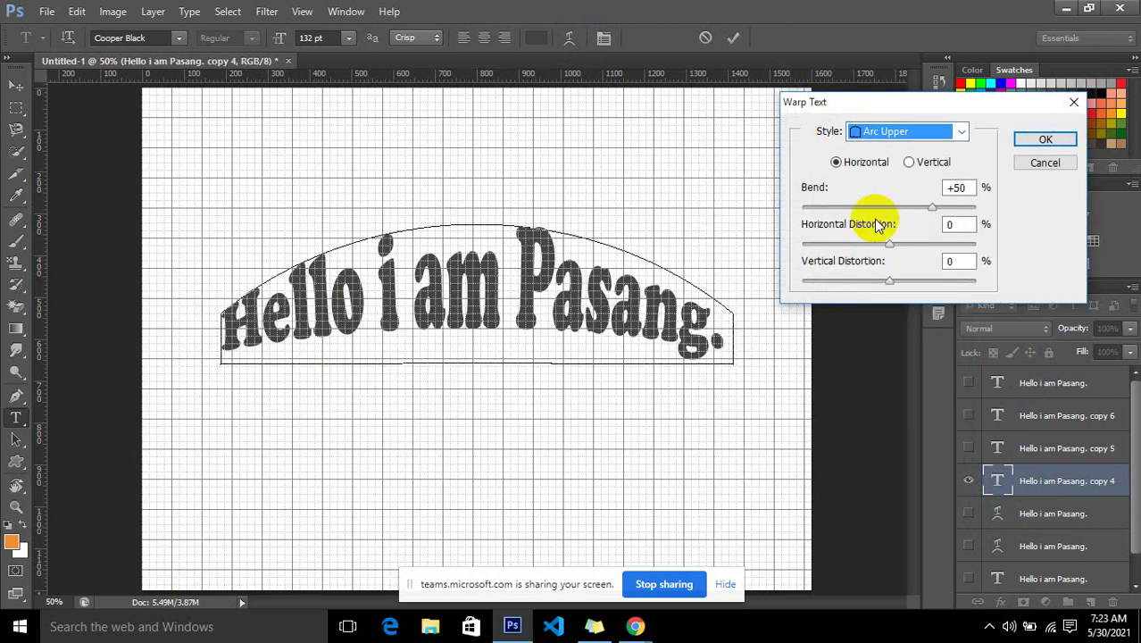
click(1044, 141)
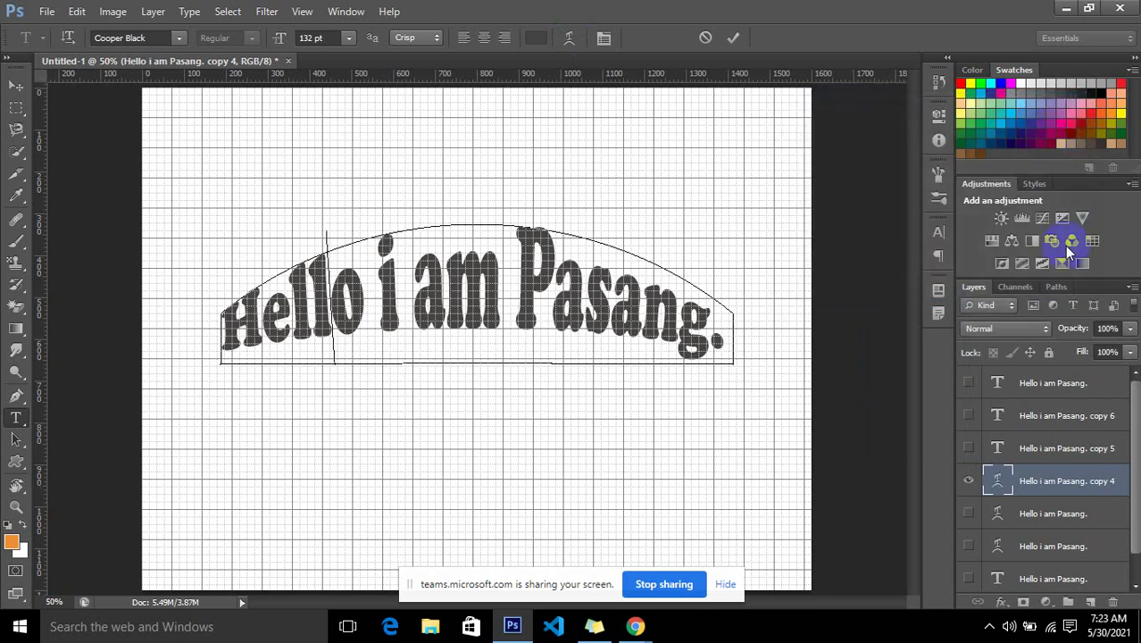
Show copy 5 instead of copy 4, try the Arch warp on its text, and apply the horizontal Bulge style at +50% bend.
click(1053, 448)
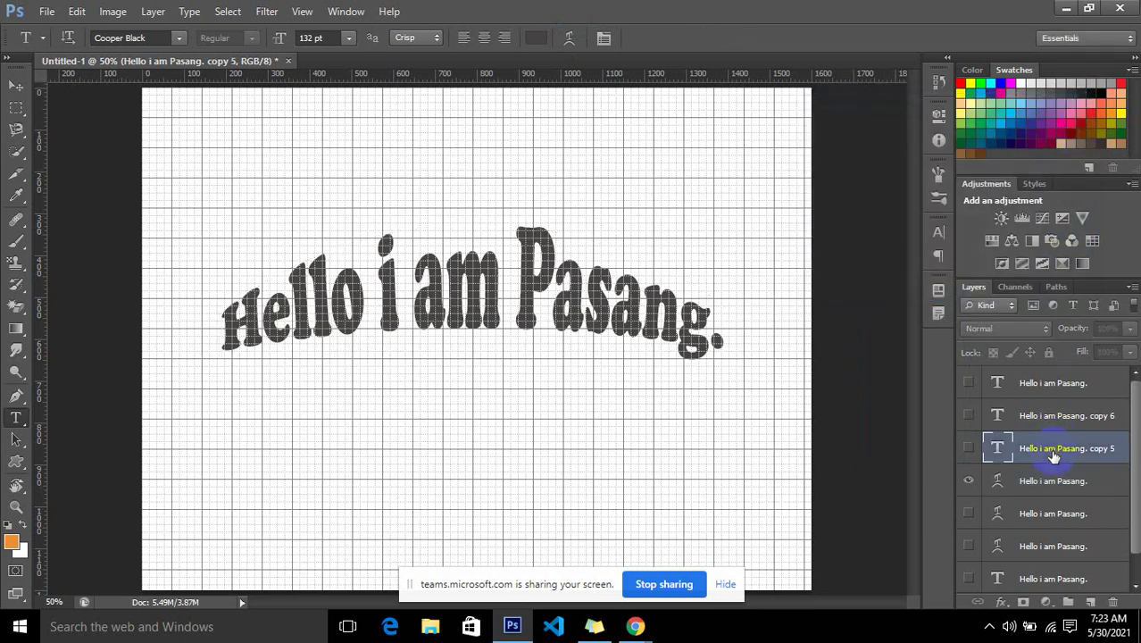
click(968, 449)
click(968, 480)
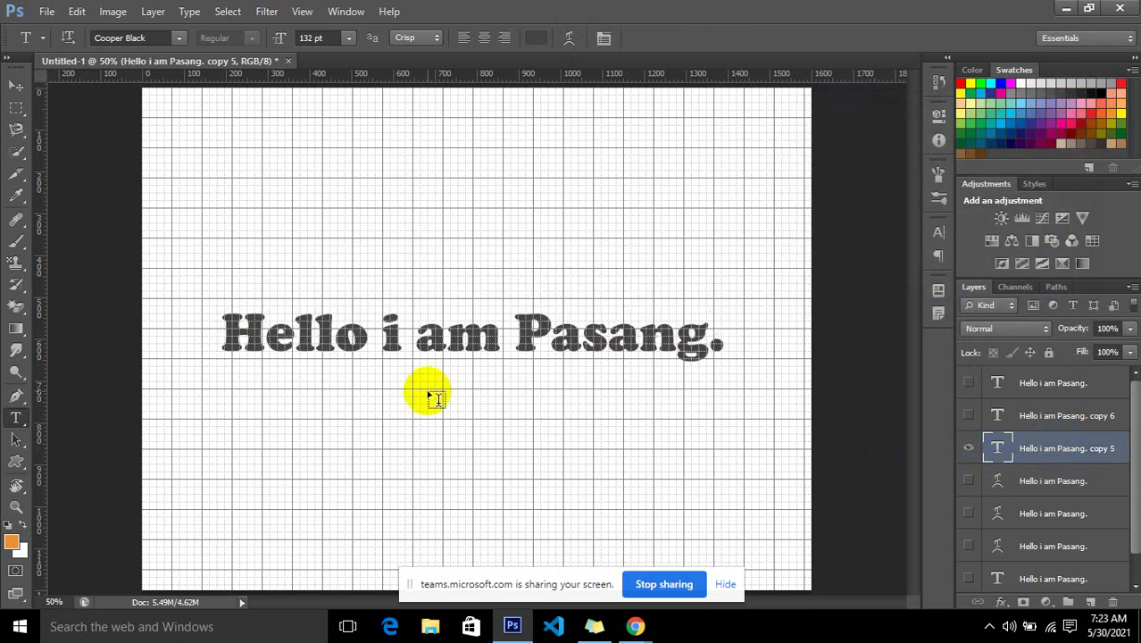
click(387, 360)
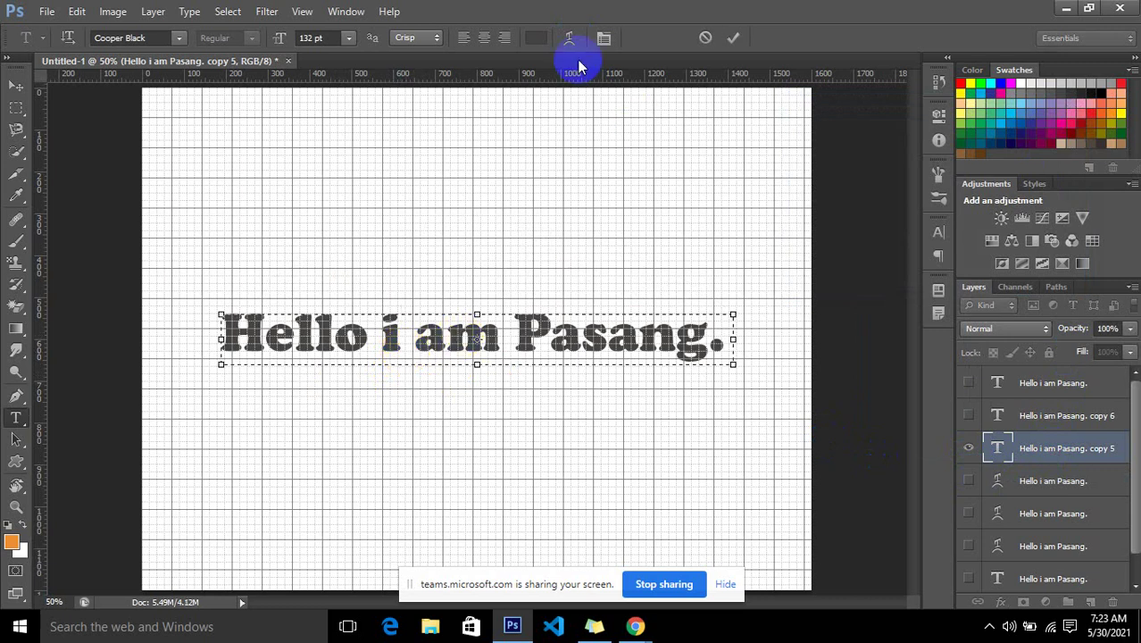
click(575, 42)
click(933, 136)
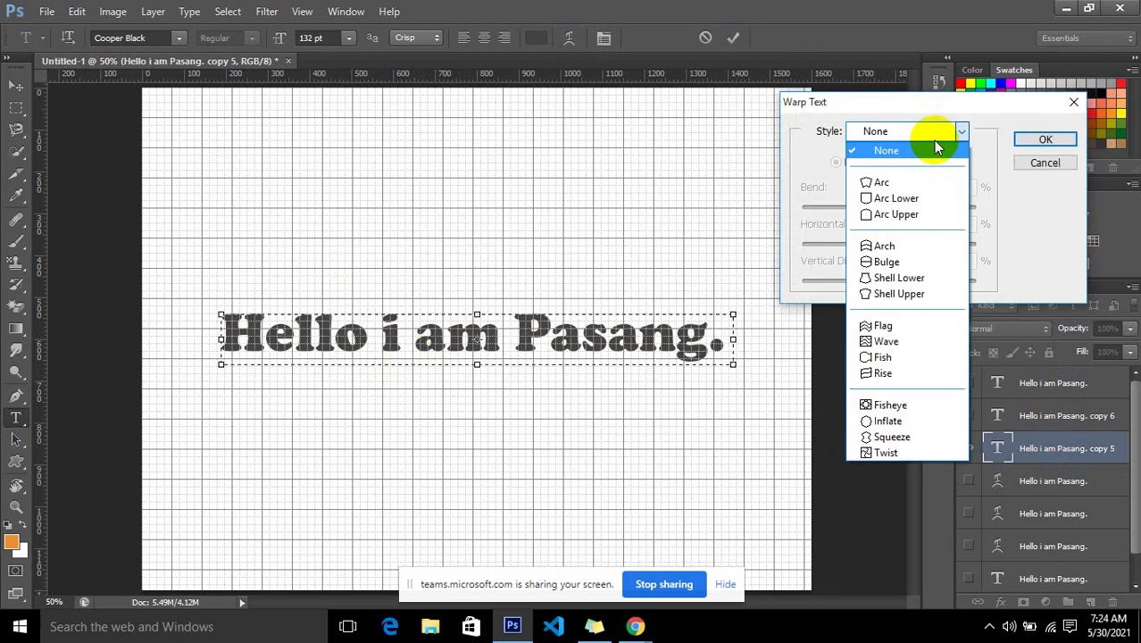
click(893, 260)
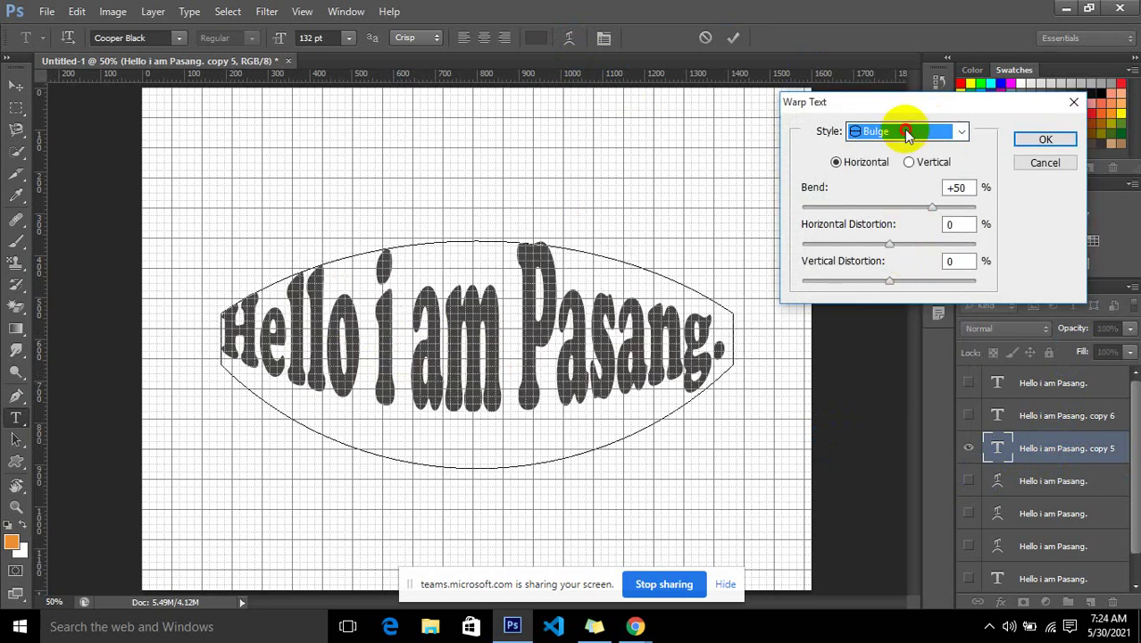
click(907, 131)
click(903, 246)
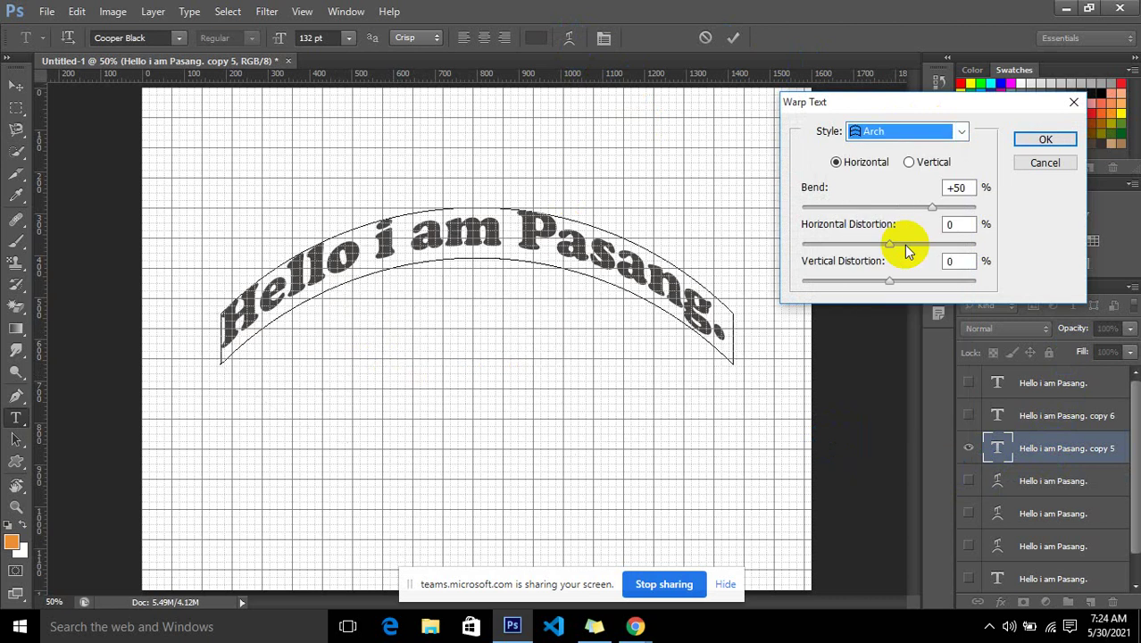
click(897, 131)
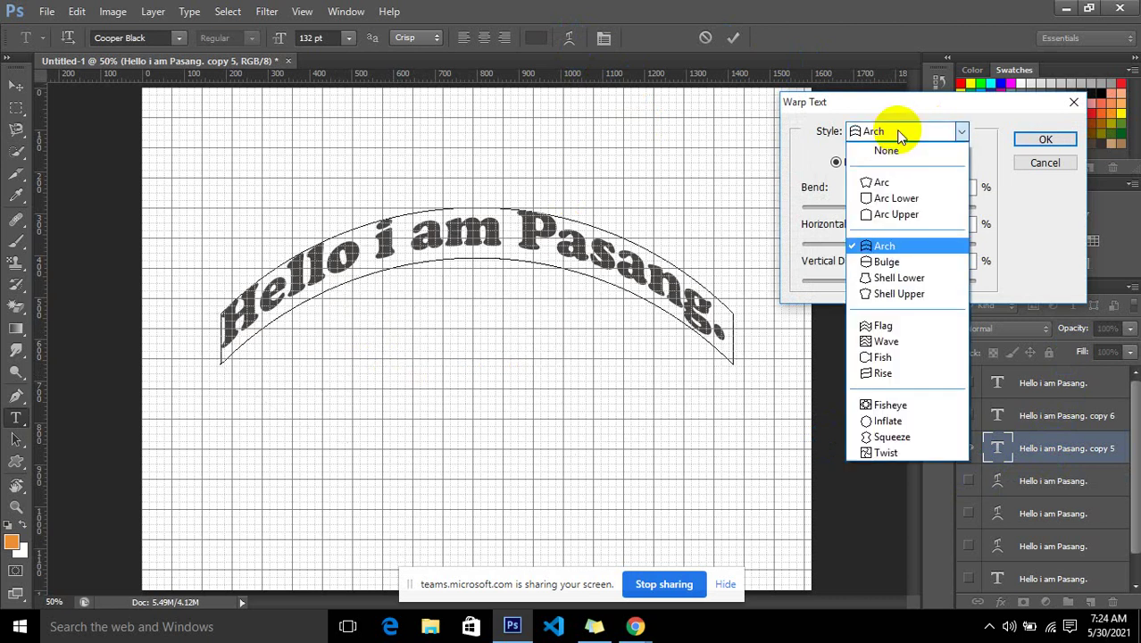
click(897, 260)
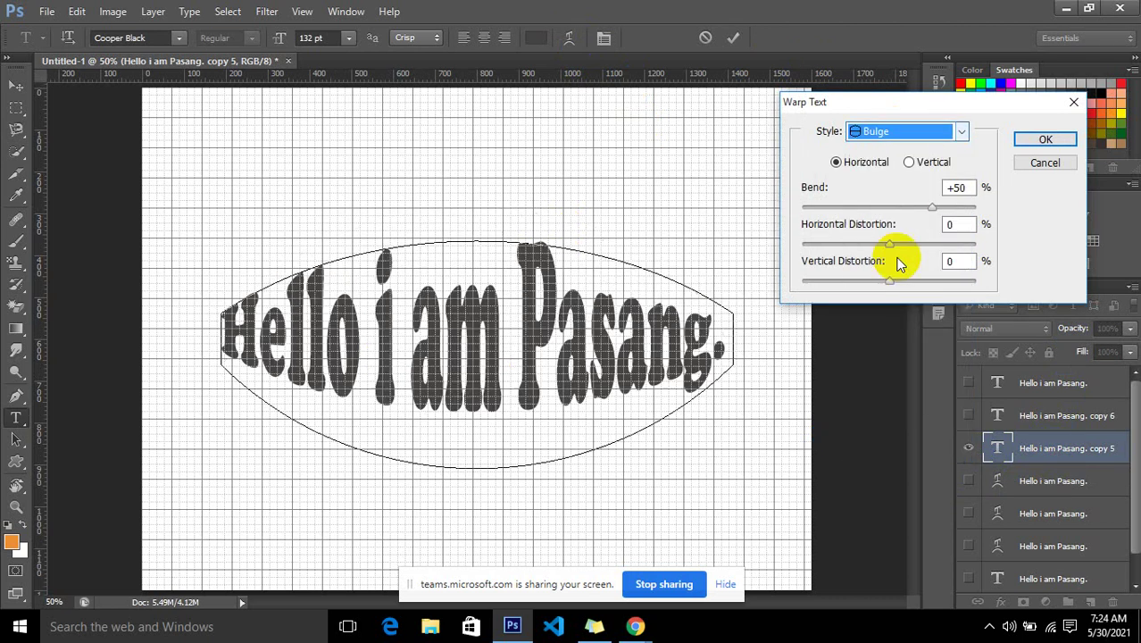
click(1044, 140)
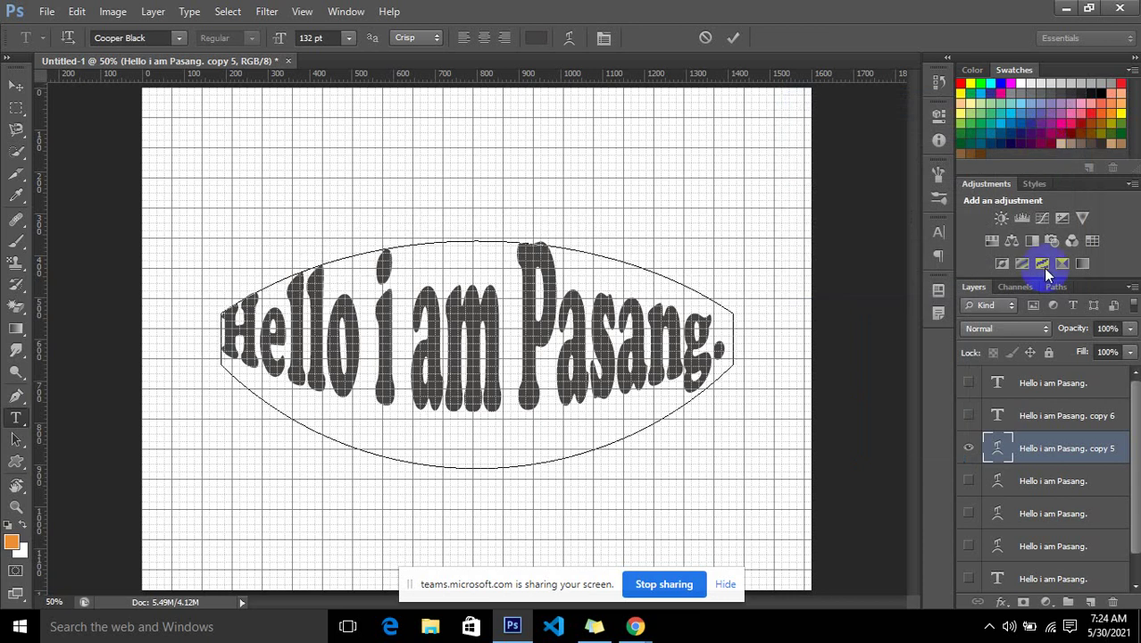
click(1059, 418)
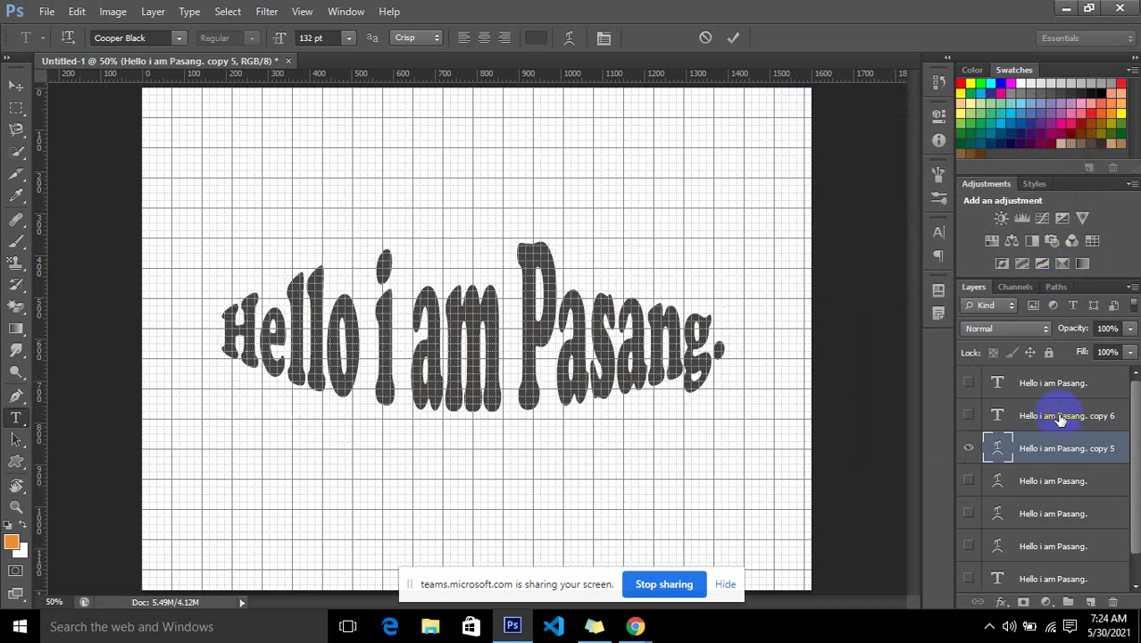
Show copy 6 instead of copy 5 and warp its text with the horizontal Shell Lower style at +50% bend.
click(968, 415)
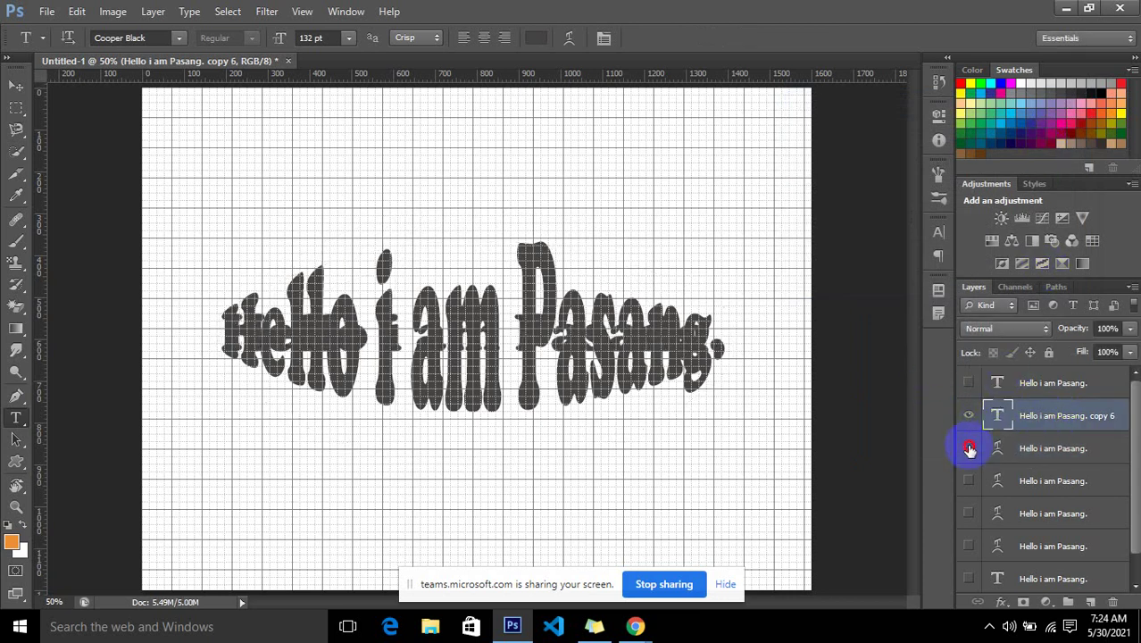
click(969, 447)
click(650, 350)
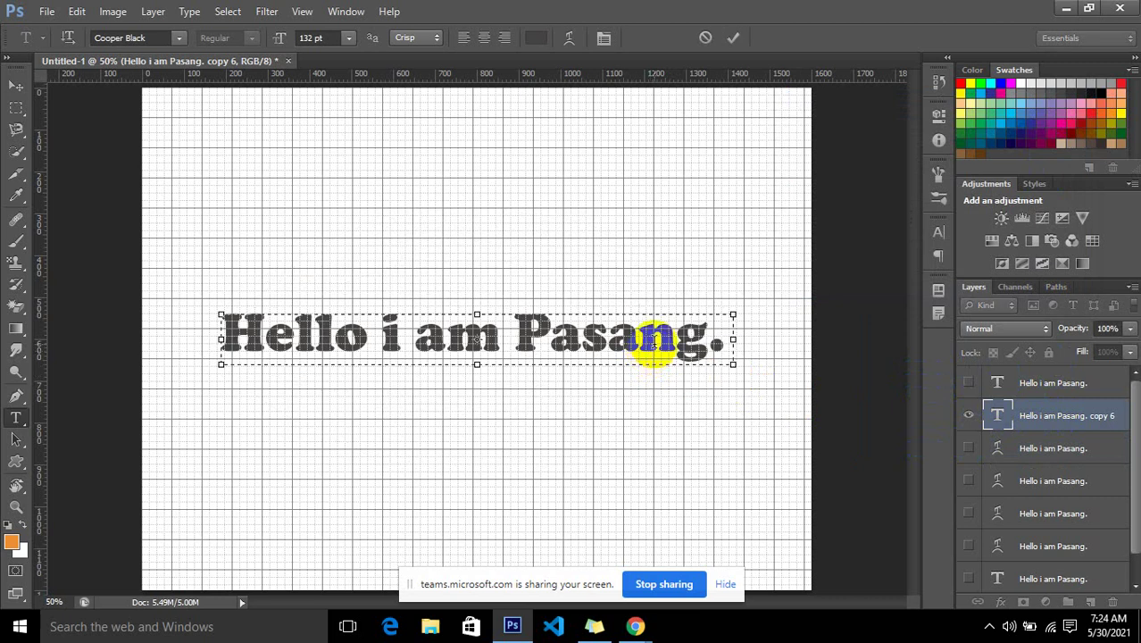
click(569, 40)
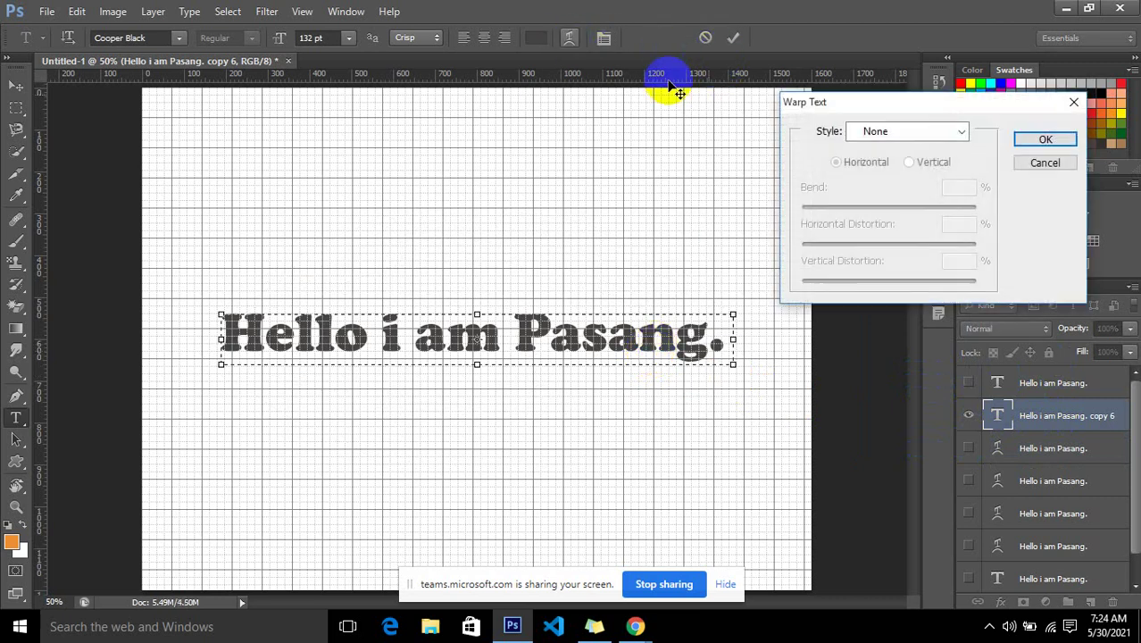
click(902, 131)
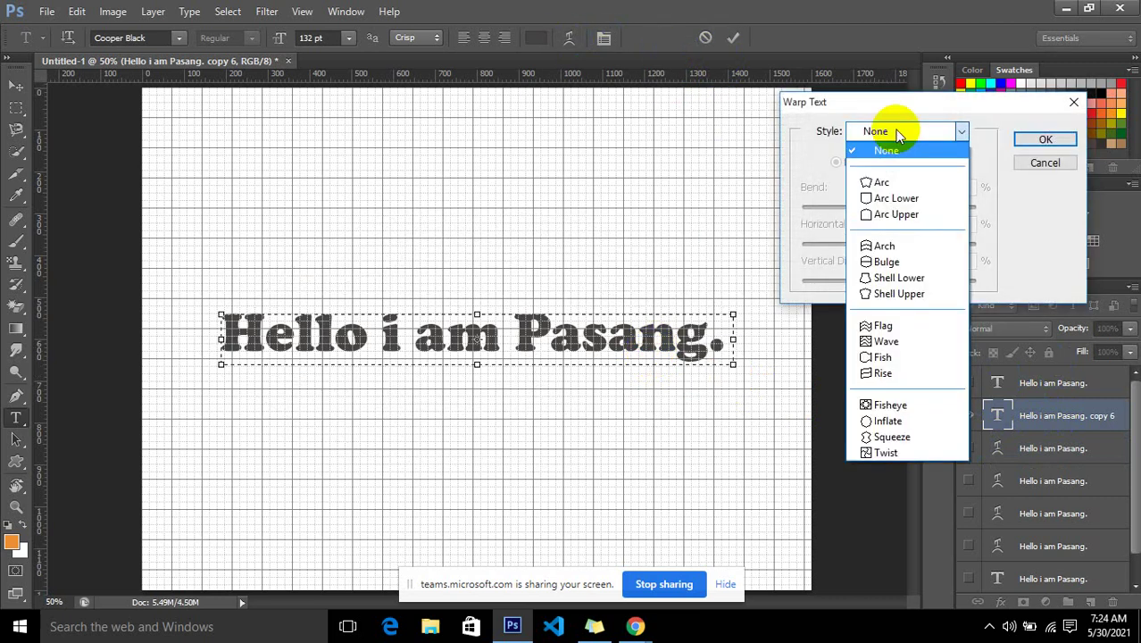
click(900, 277)
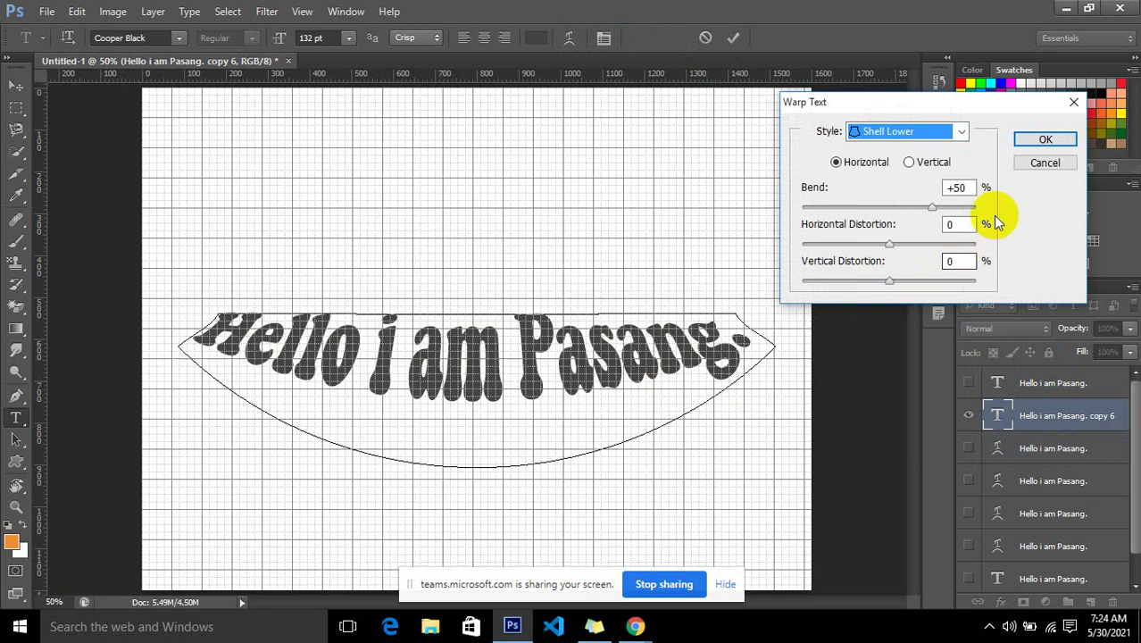
click(1045, 140)
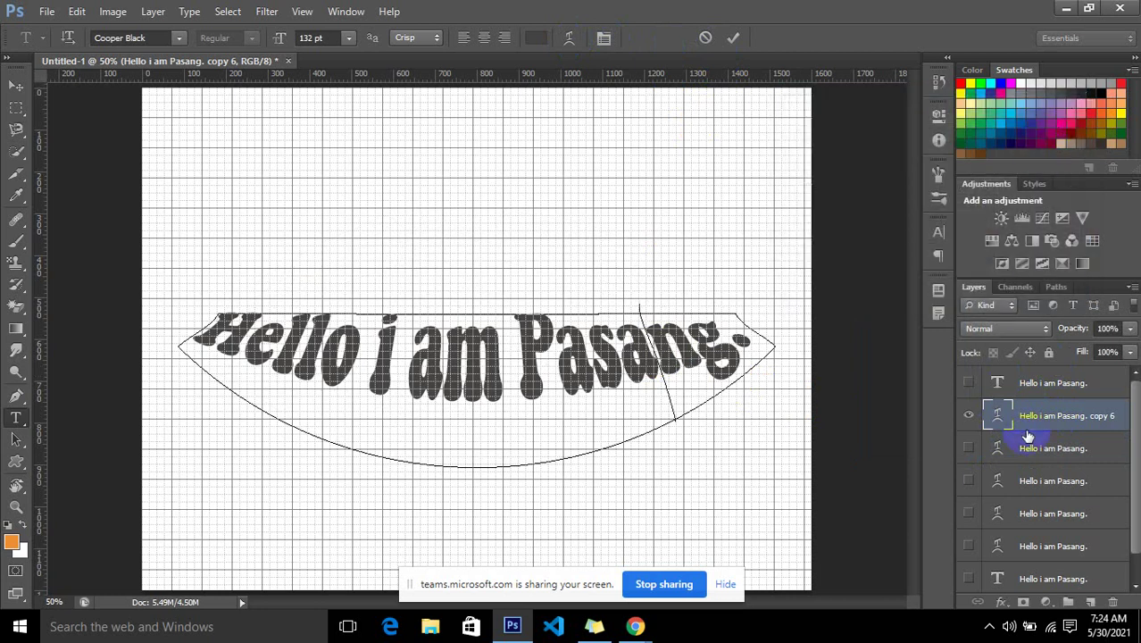
click(1034, 389)
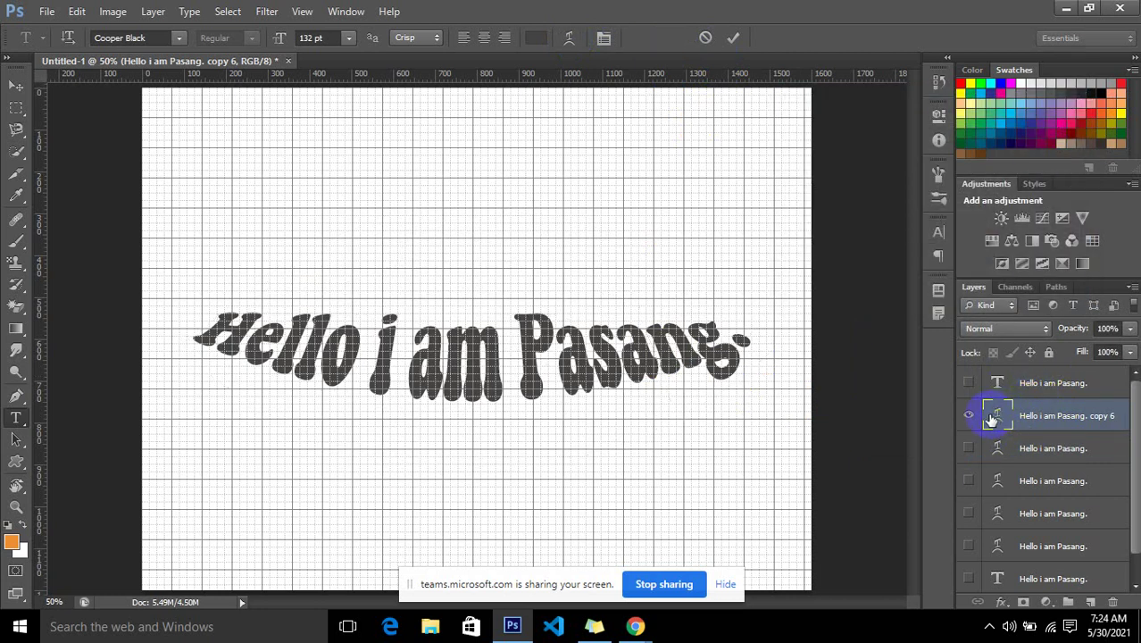
Show the topmost greeting layer instead of copy 6 and warp its text with the Flag style at +50% bend.
click(970, 415)
click(970, 384)
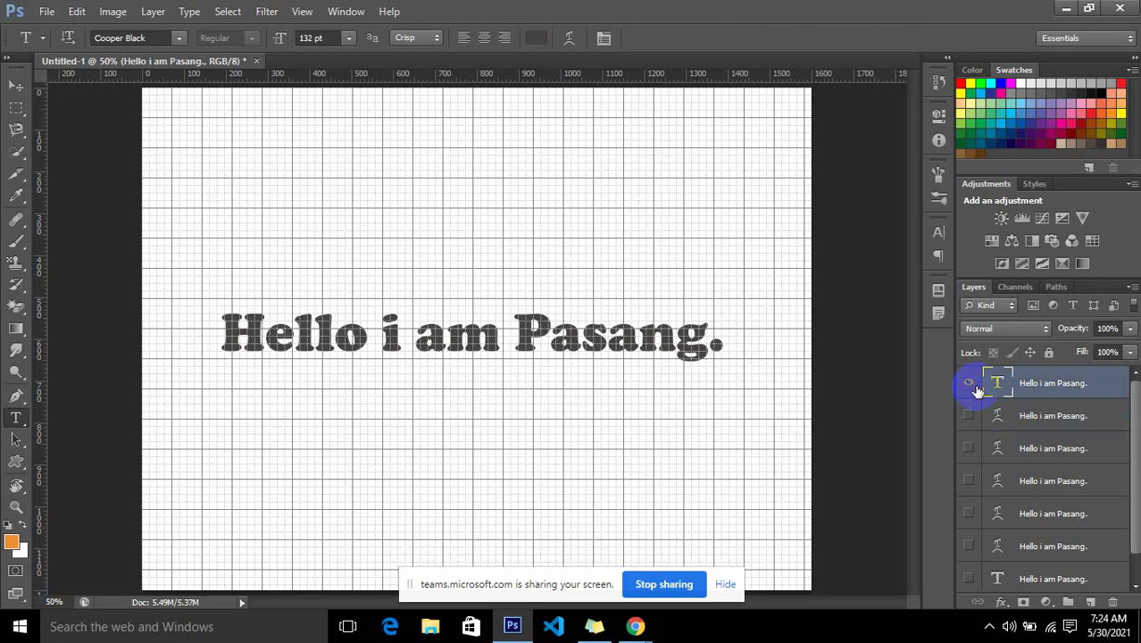
click(657, 339)
click(569, 37)
click(871, 129)
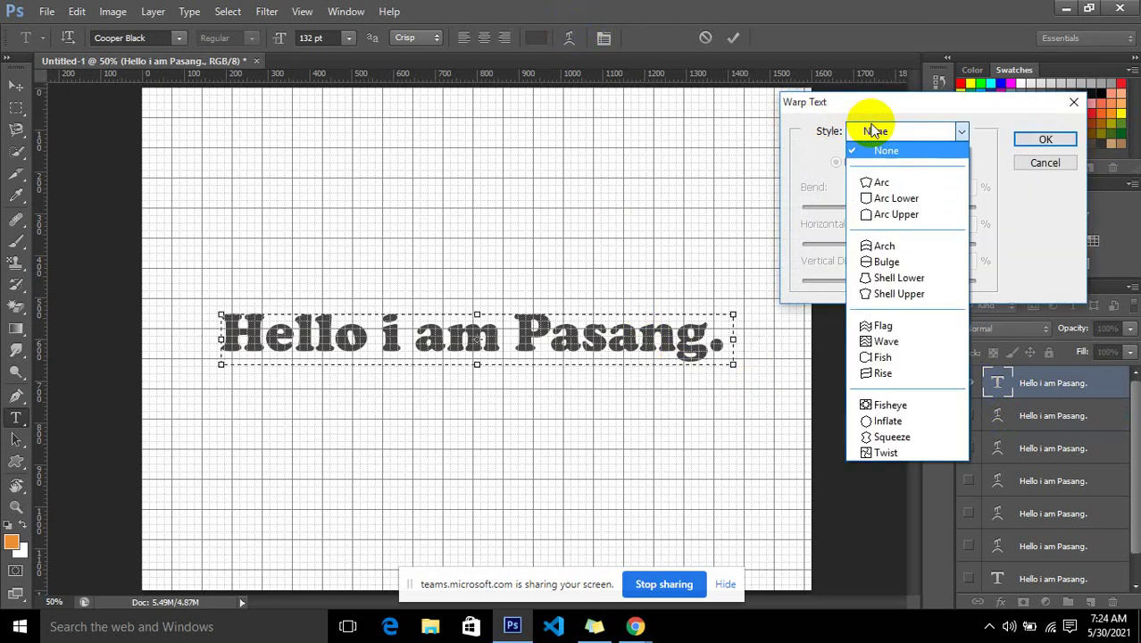
click(888, 327)
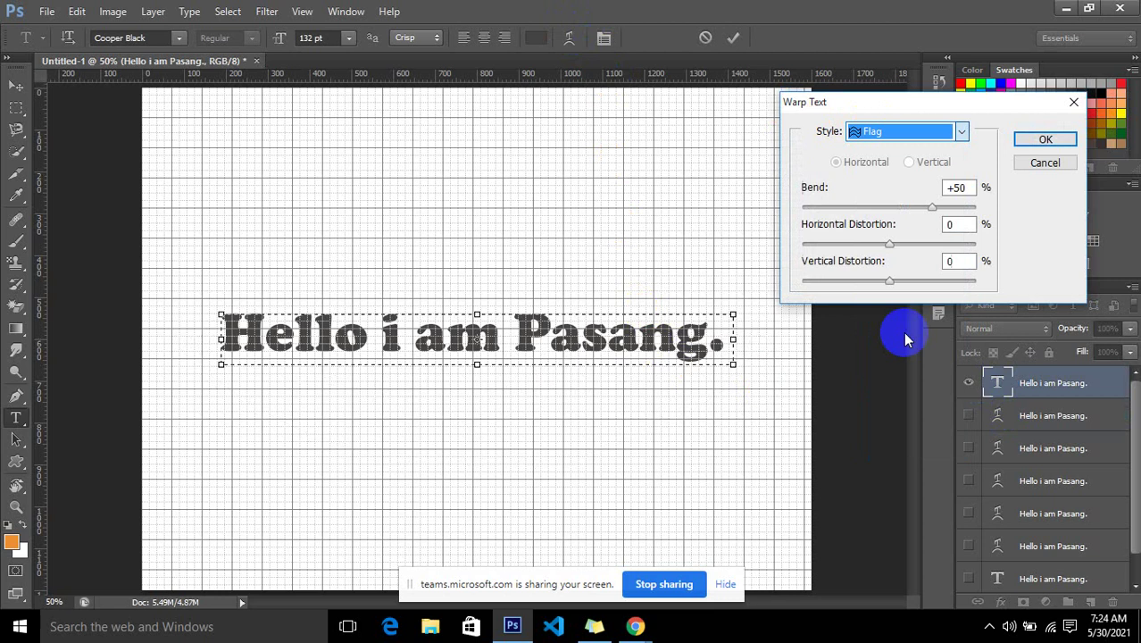
click(1035, 141)
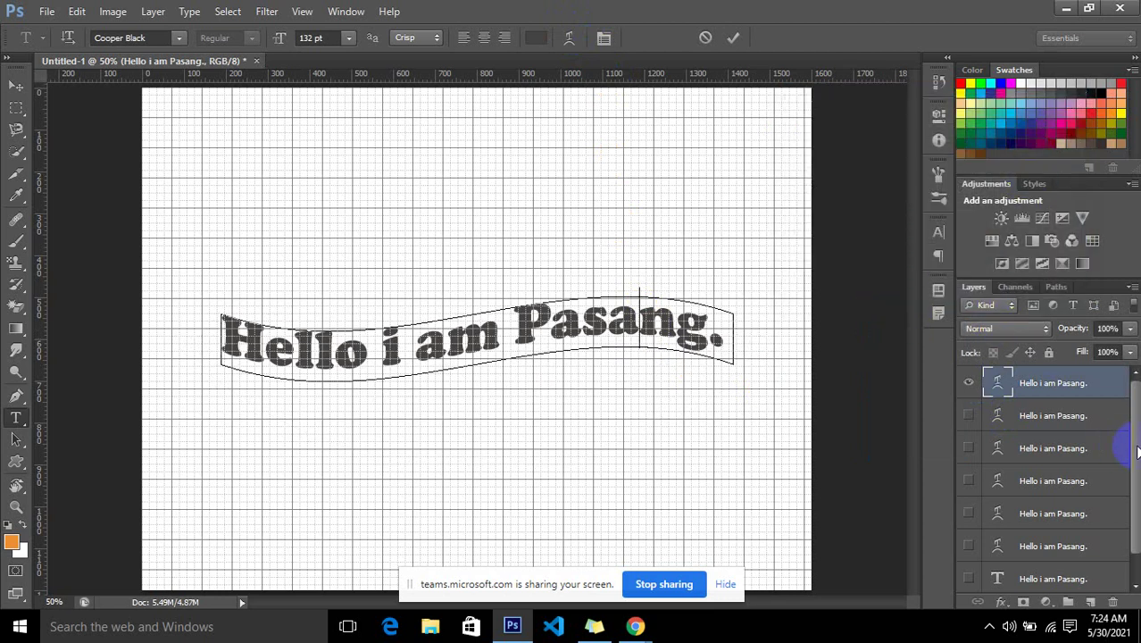
Hide the topmost greeting layer and turn off the canvas grid.
click(1116, 352)
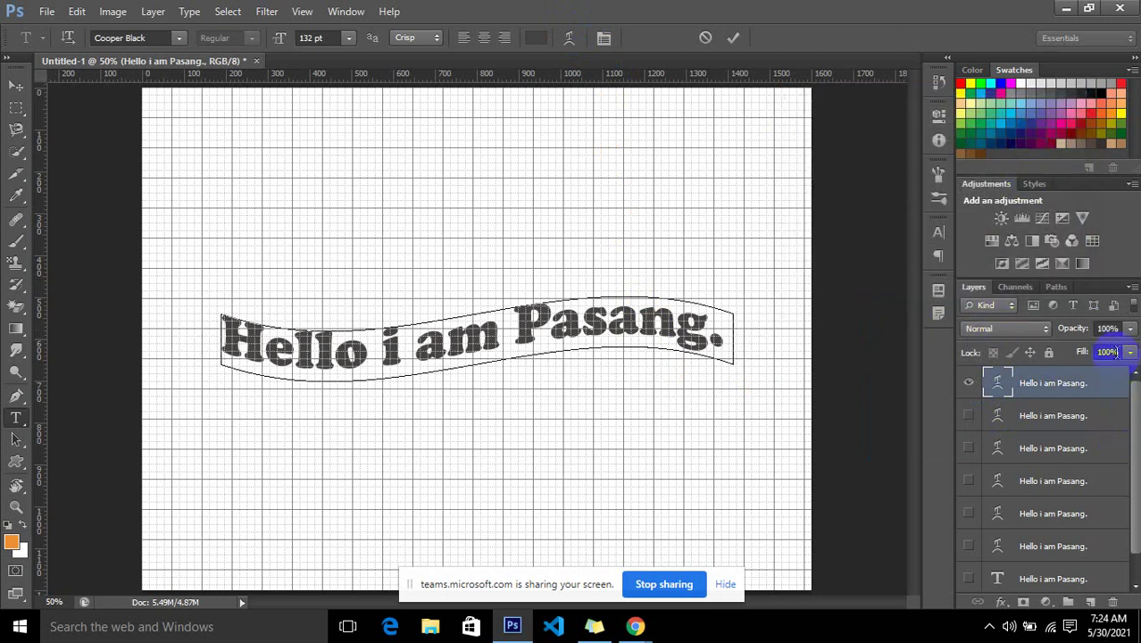
click(1132, 455)
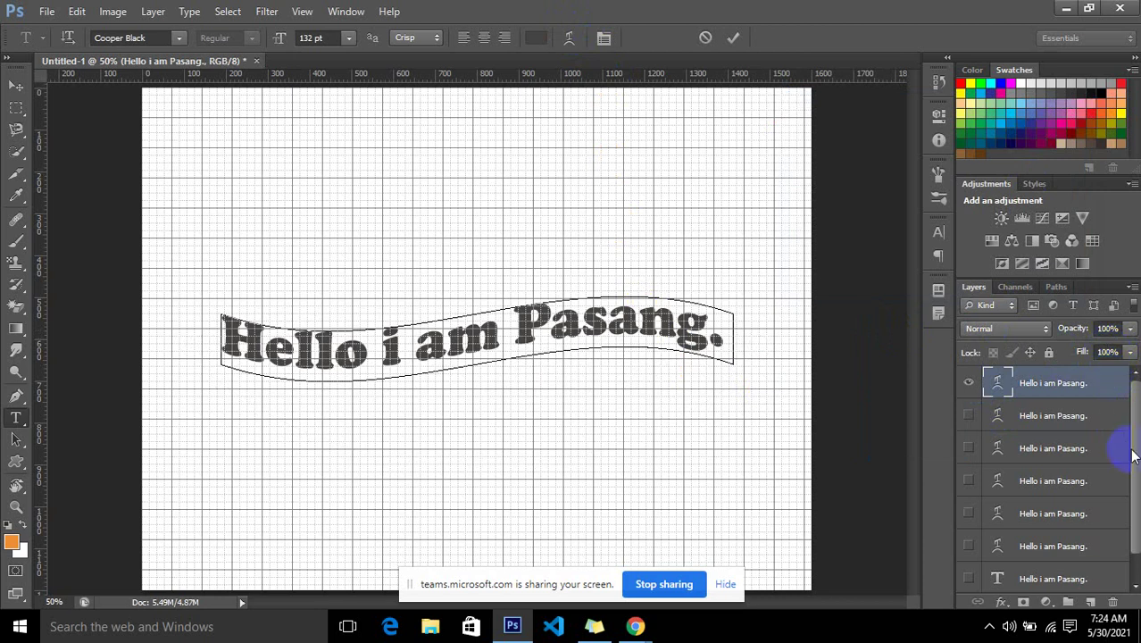
drag(1135, 451, 1120, 503)
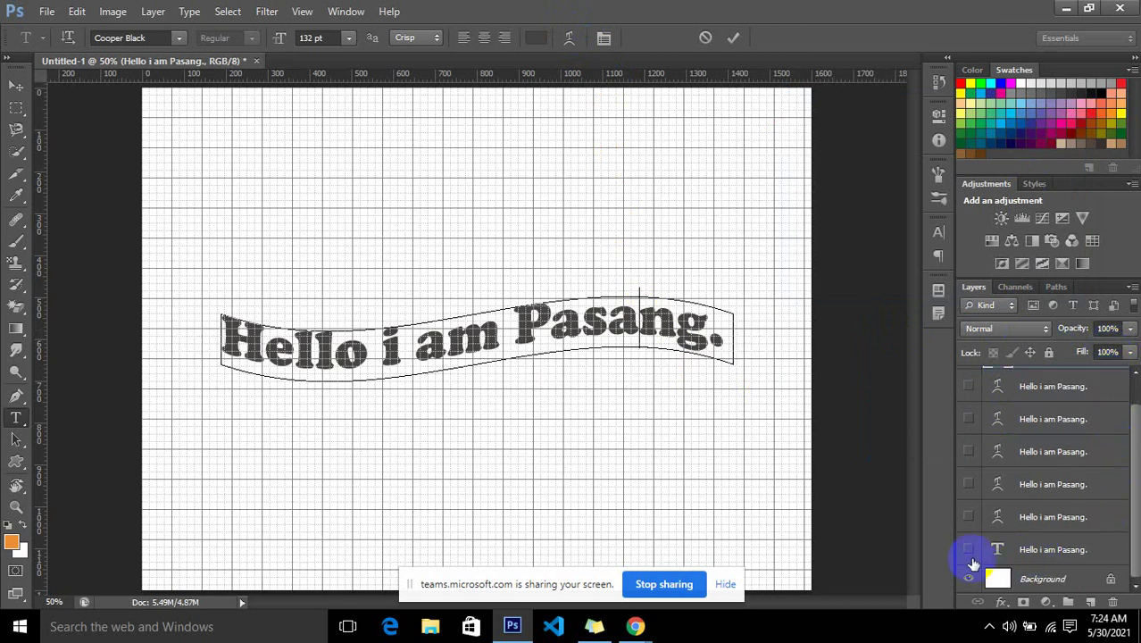
drag(1130, 451, 1121, 426)
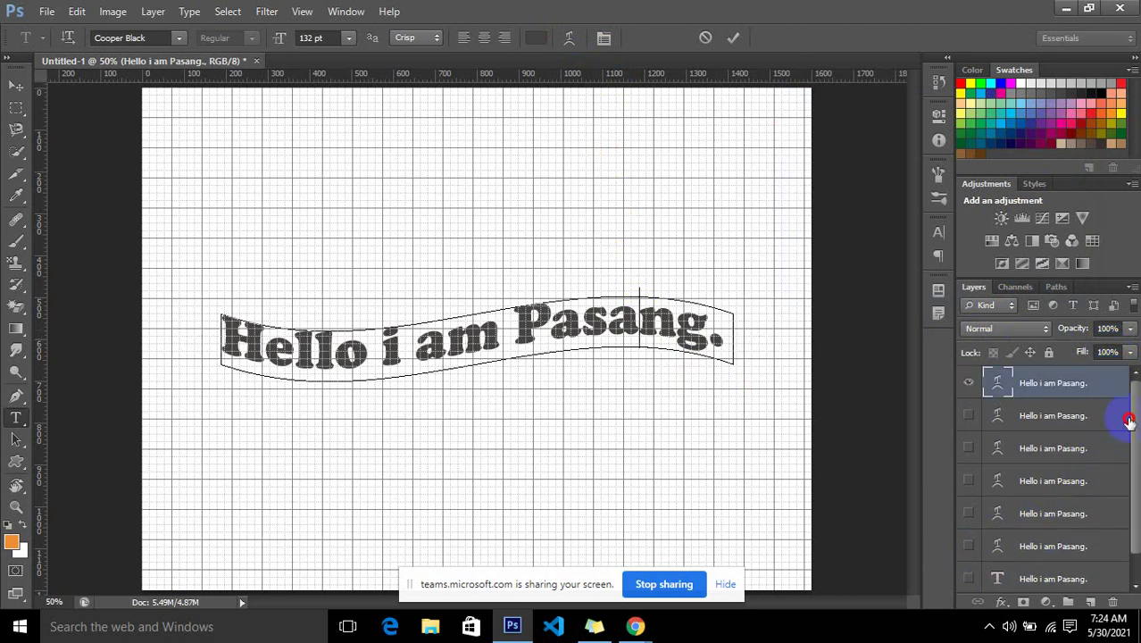
click(969, 384)
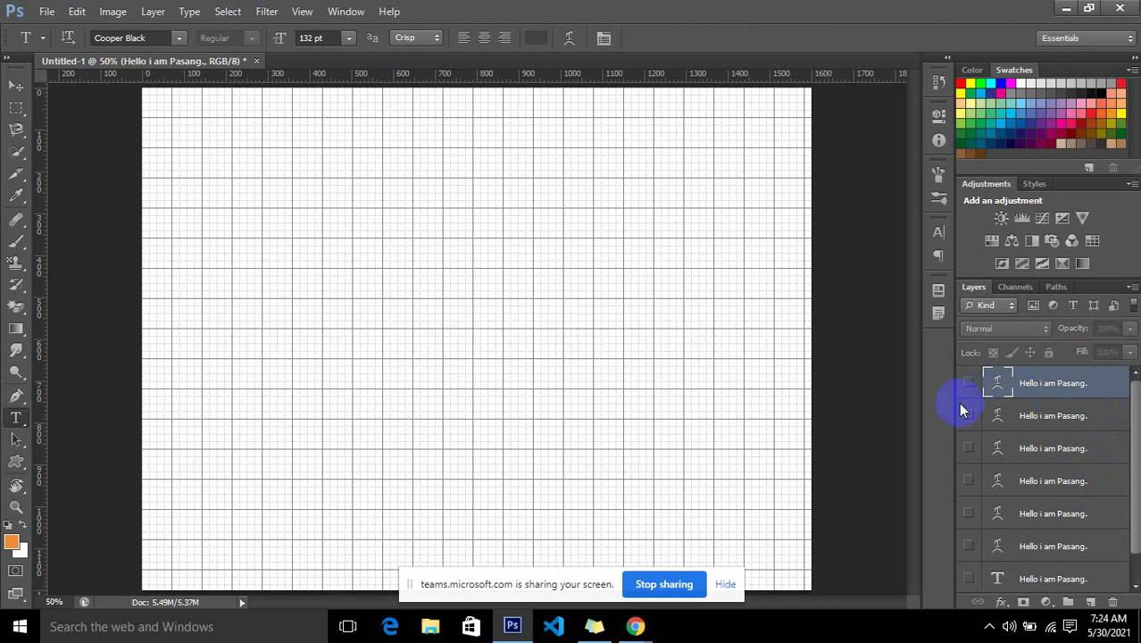
click(20, 86)
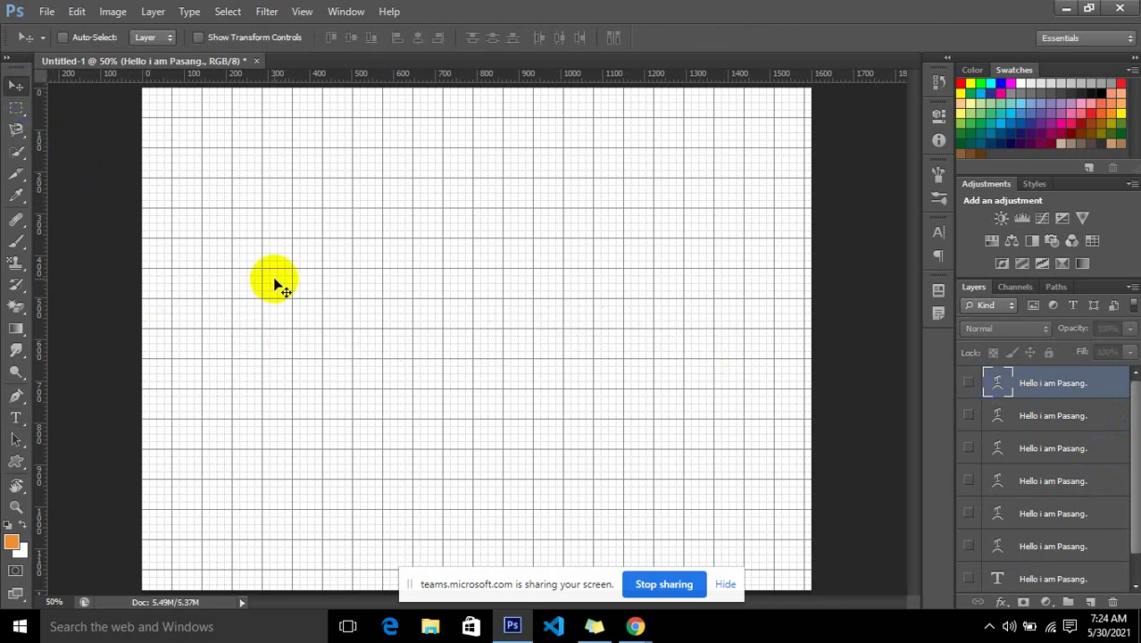
key(ctrl+apostrophe)
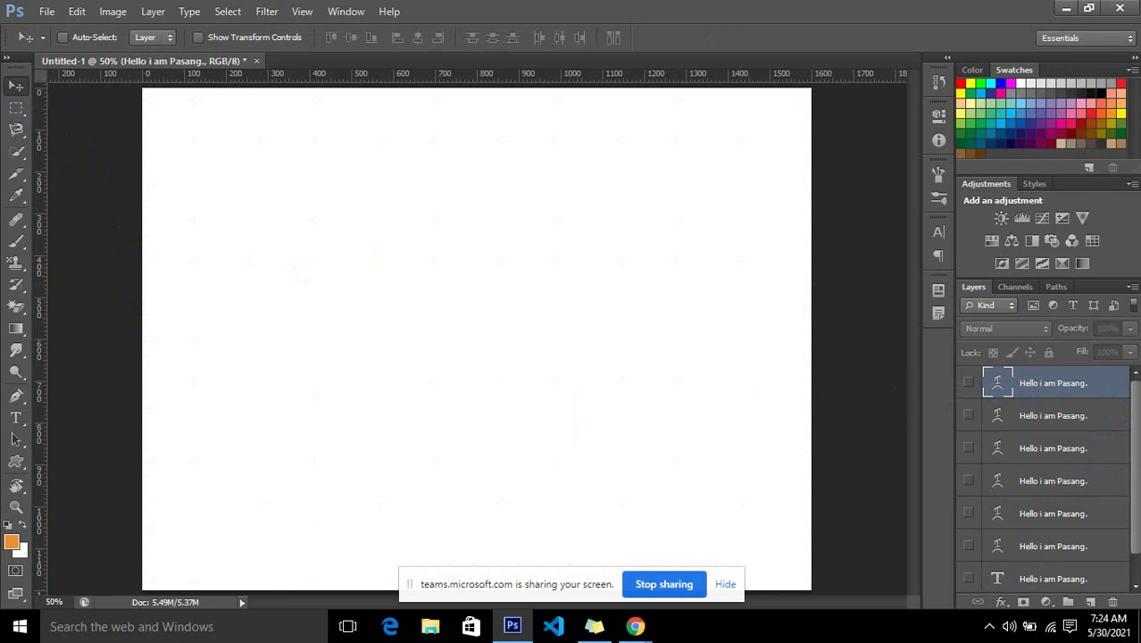
Select the Background layer and set the foreground color to light blue #61acf2.
scroll(1135, 449, down, 1)
click(1035, 579)
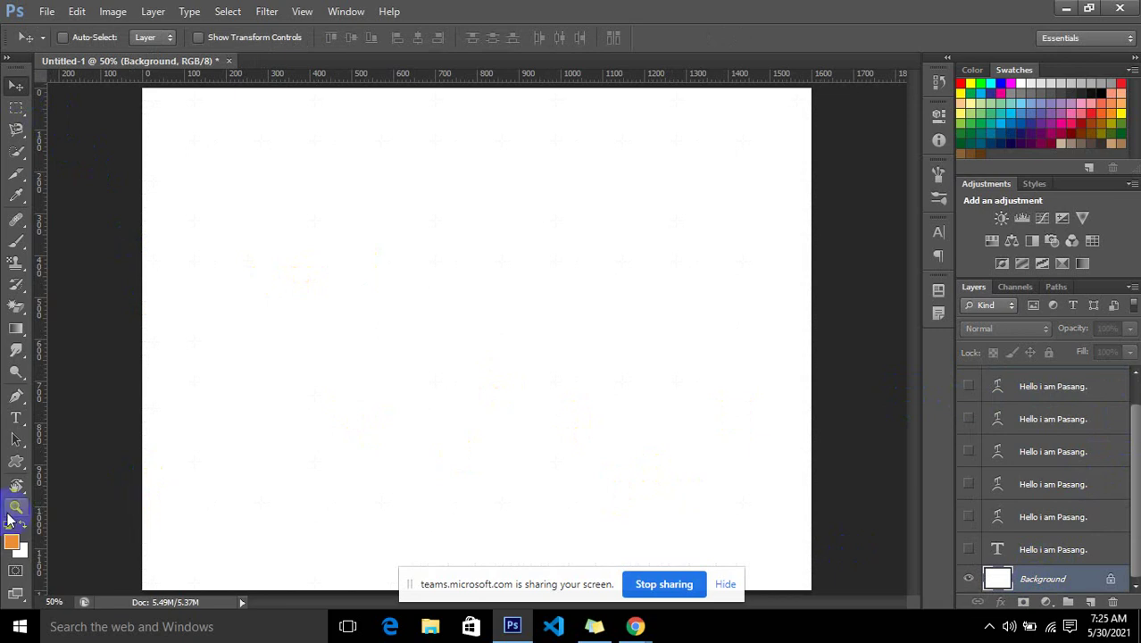
click(11, 542)
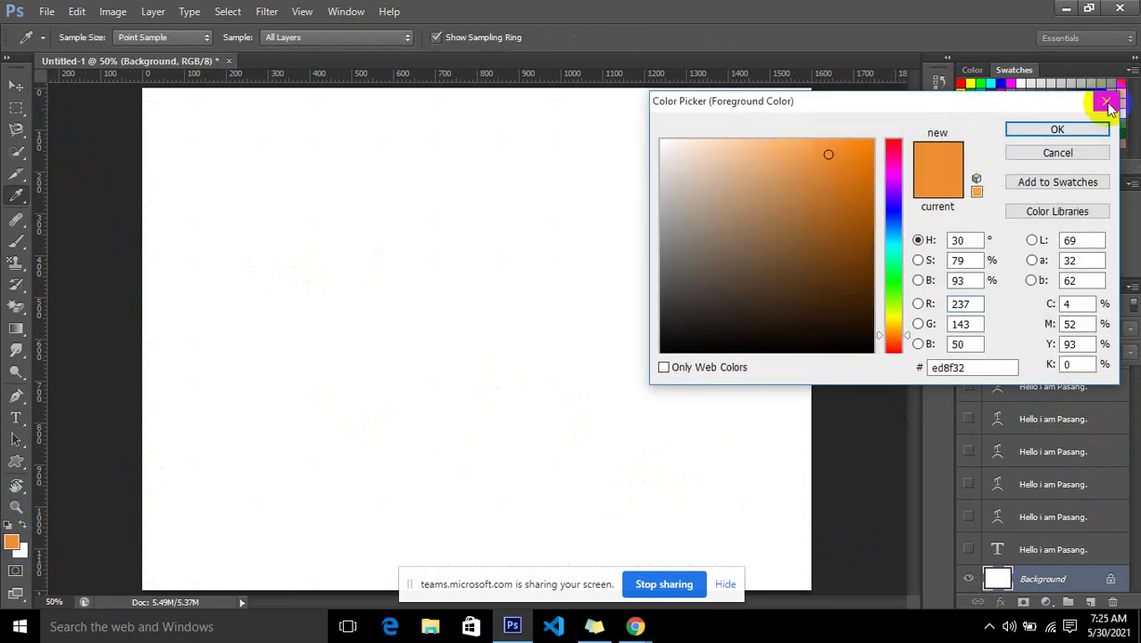
click(890, 228)
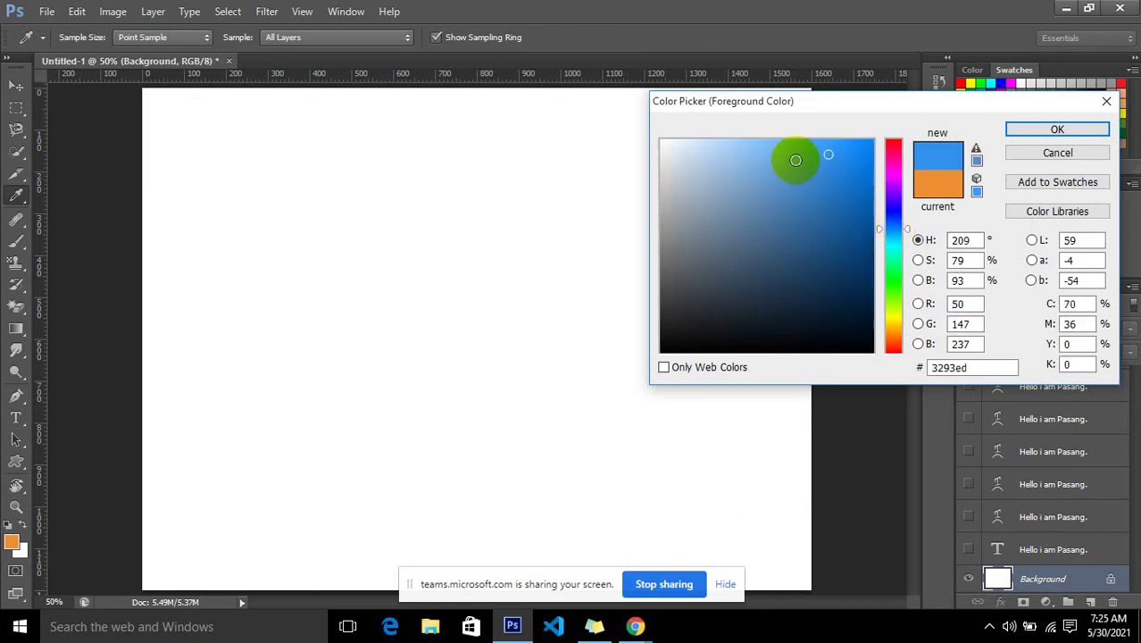
click(795, 160)
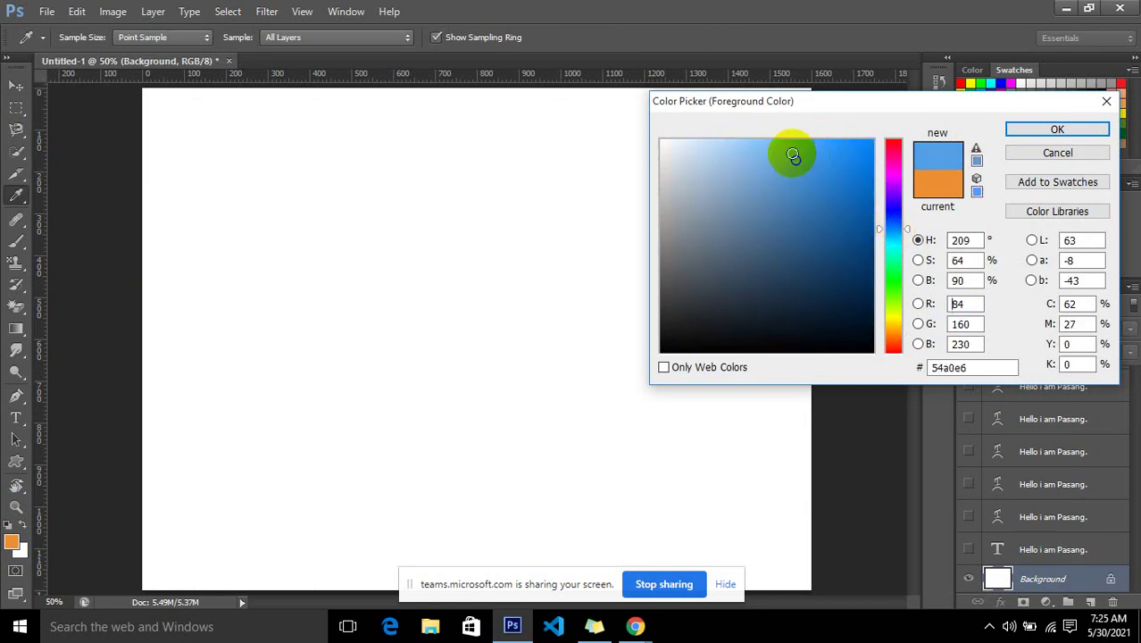
click(787, 150)
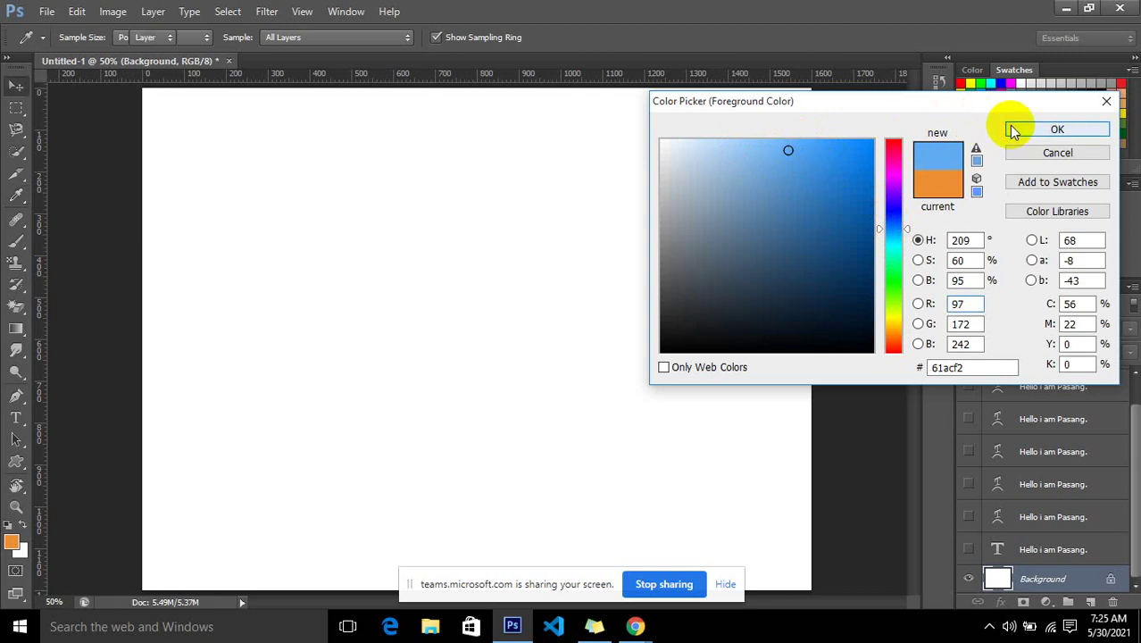
click(1009, 127)
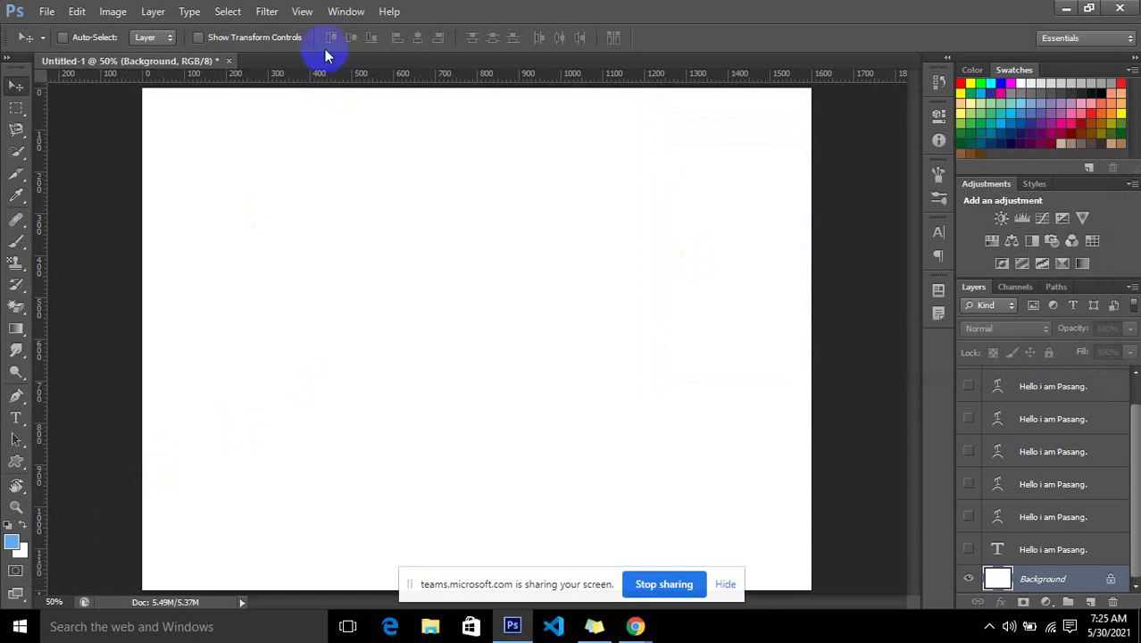
Render the Clouds filter on the Background layer.
click(268, 13)
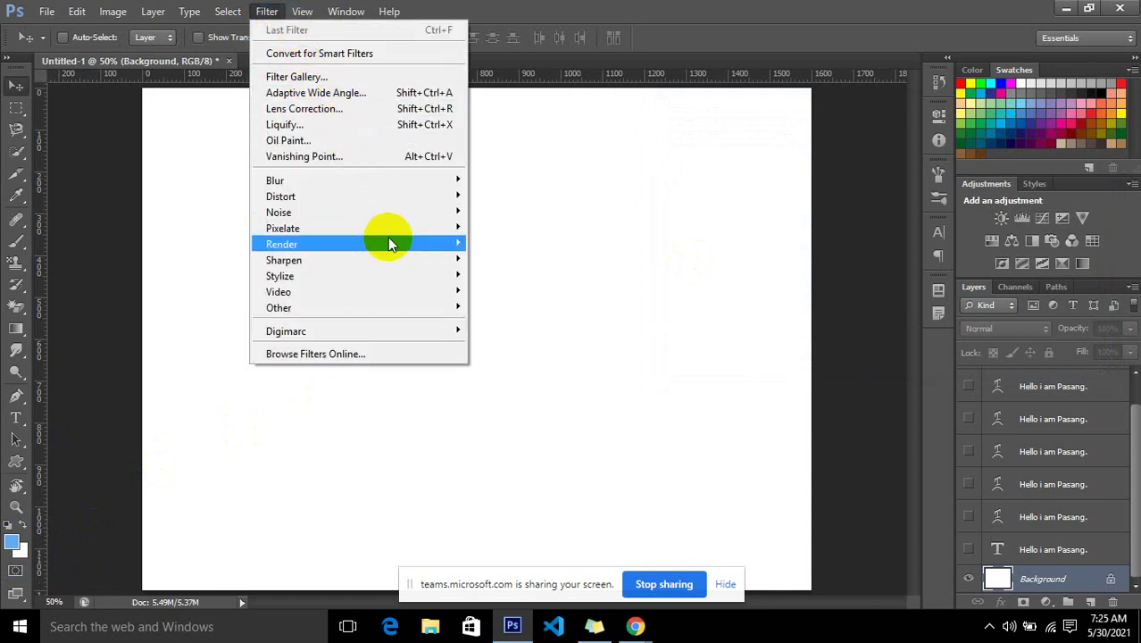
mouse_move(411, 183)
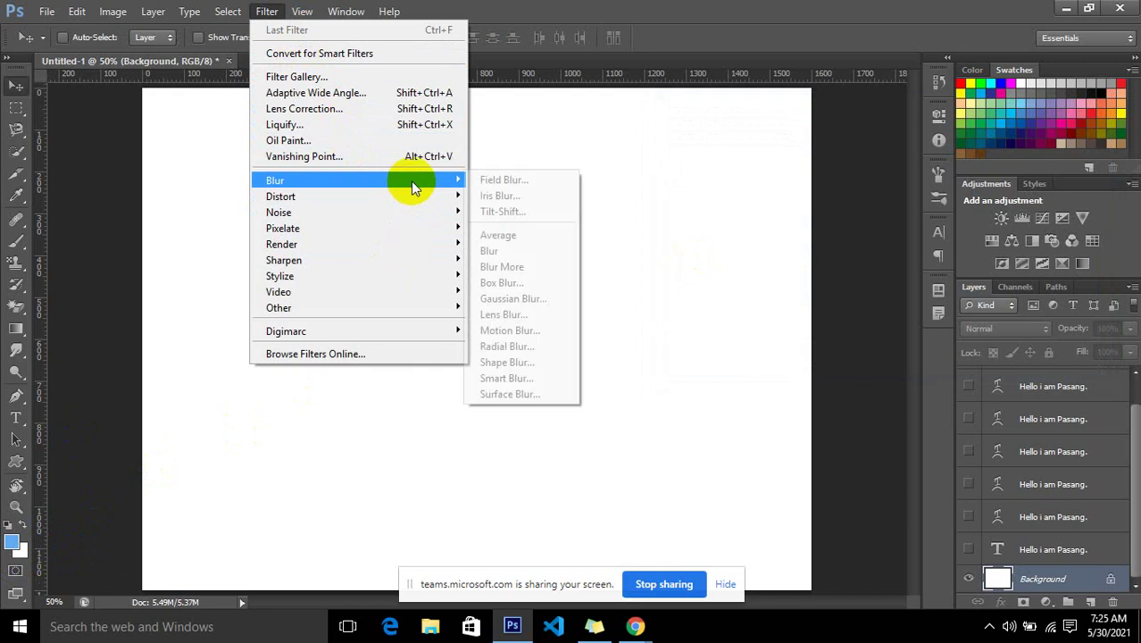
mouse_move(418, 250)
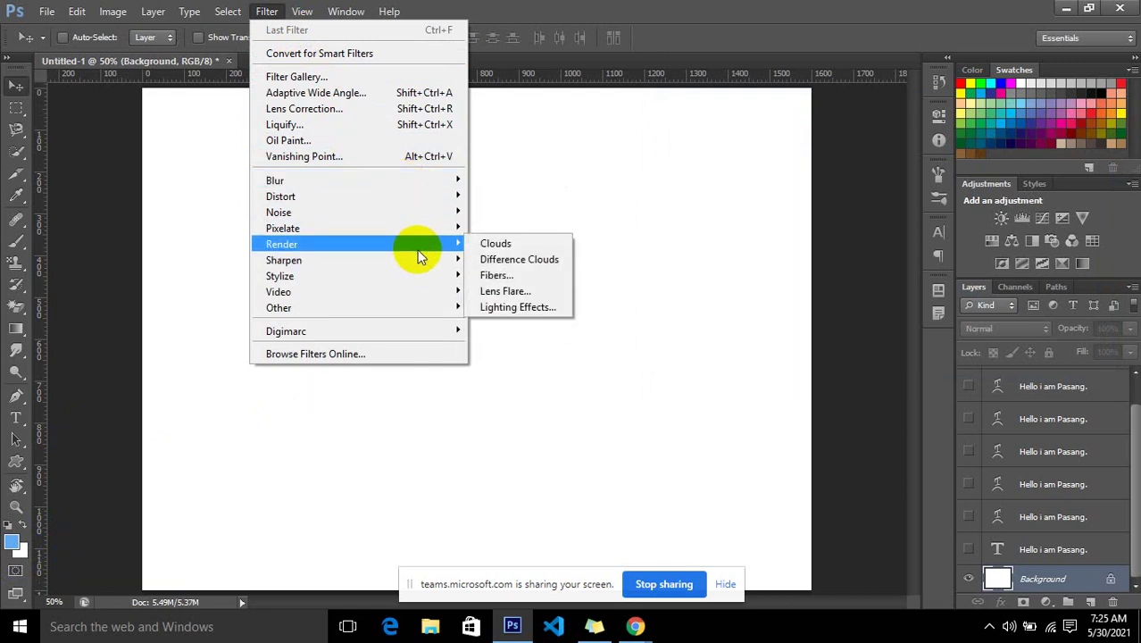
click(486, 248)
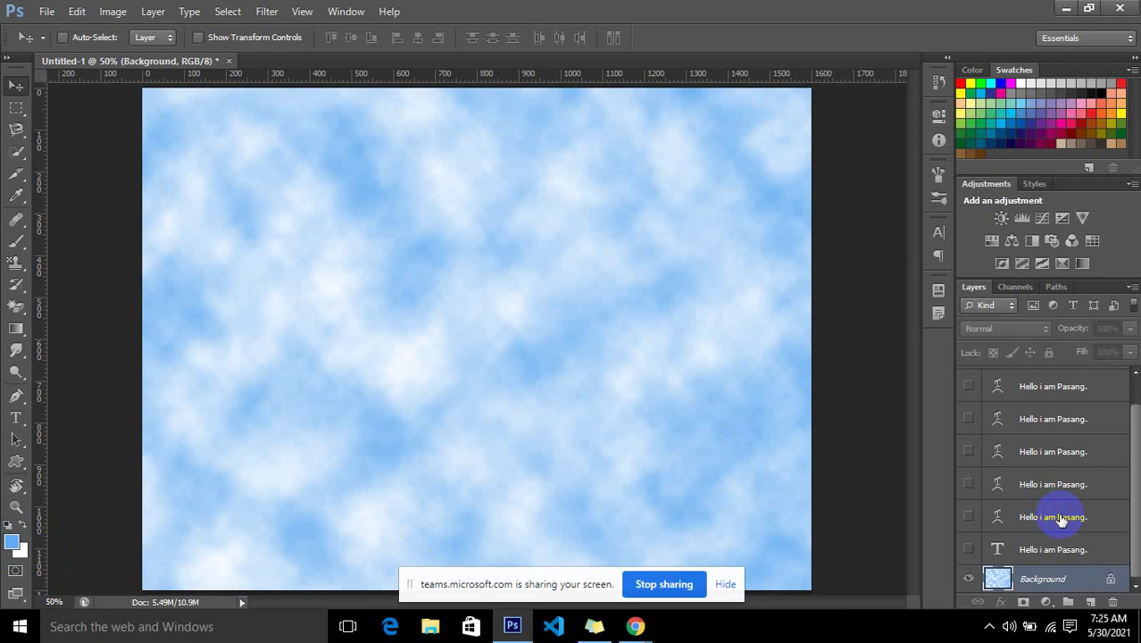
Display the animation Timeline, collapse the opened Tool Presets, and bring the Background layer into view.
click(301, 13)
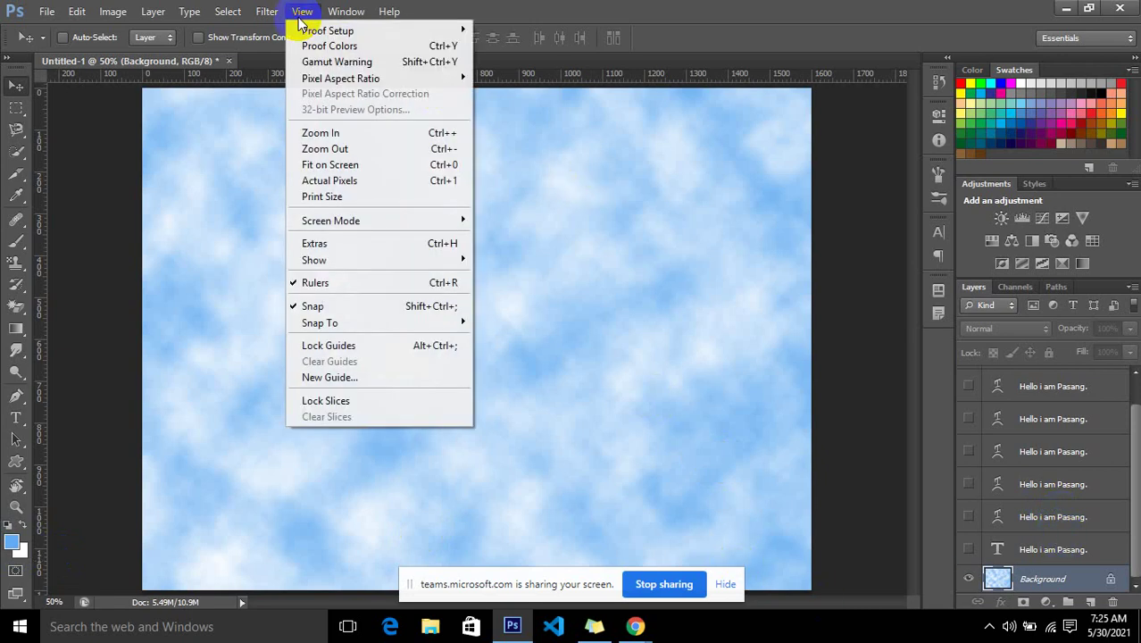
click(317, 19)
click(343, 16)
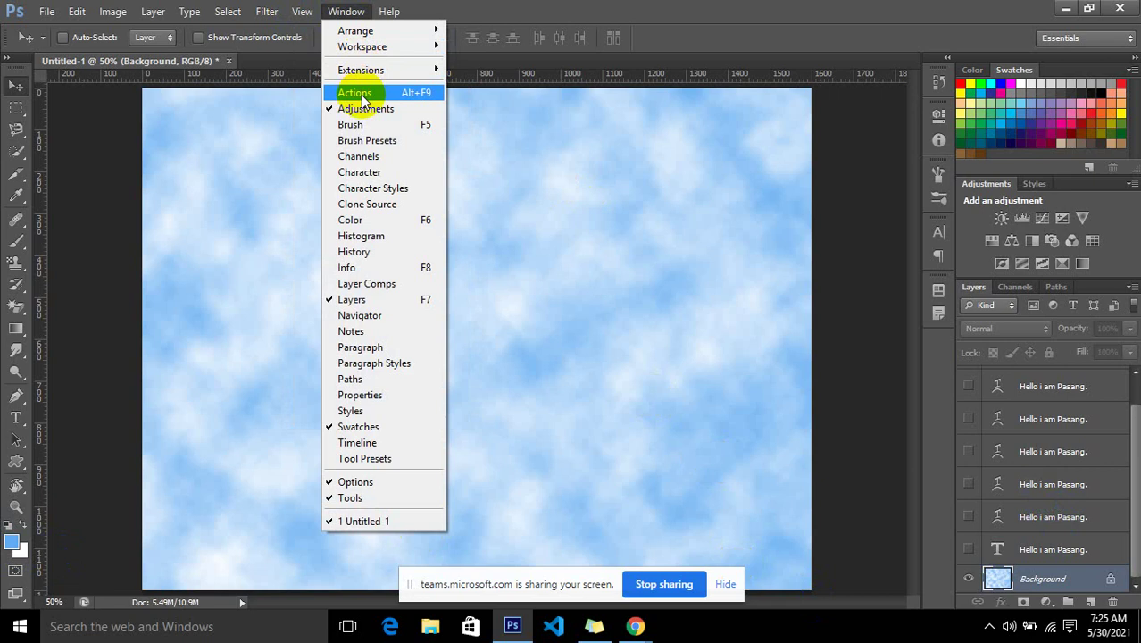
click(366, 458)
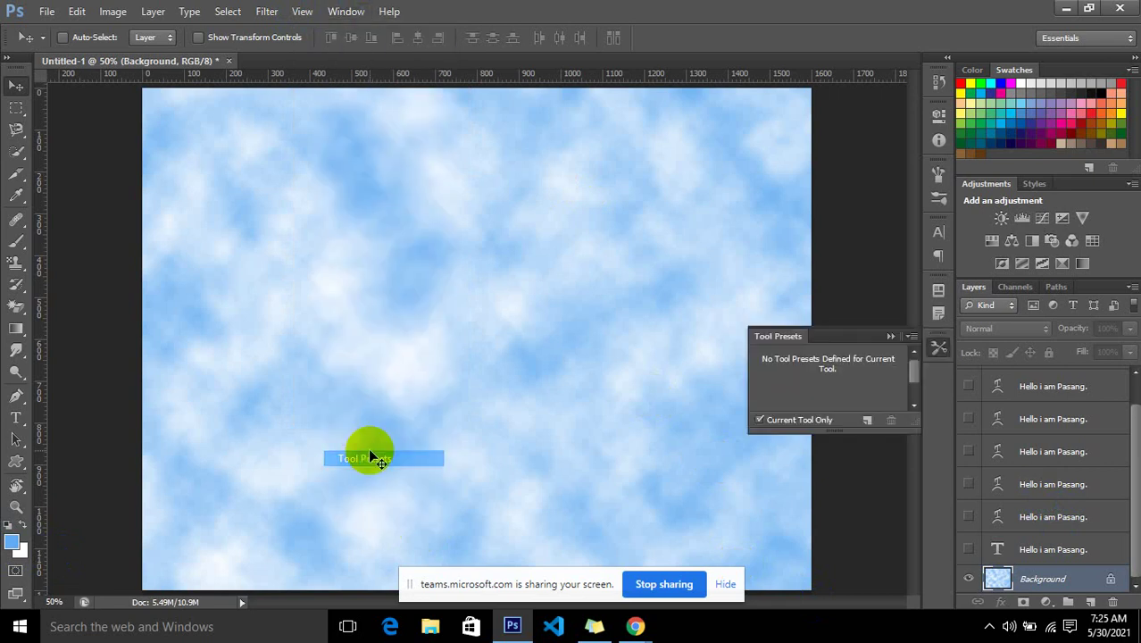
click(346, 12)
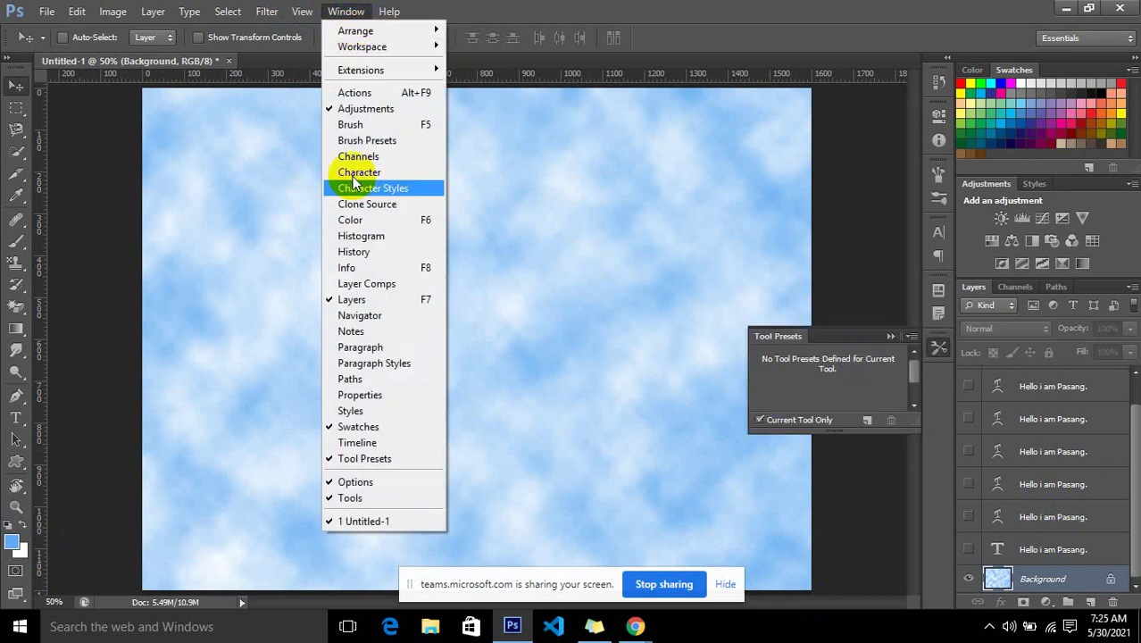
click(373, 444)
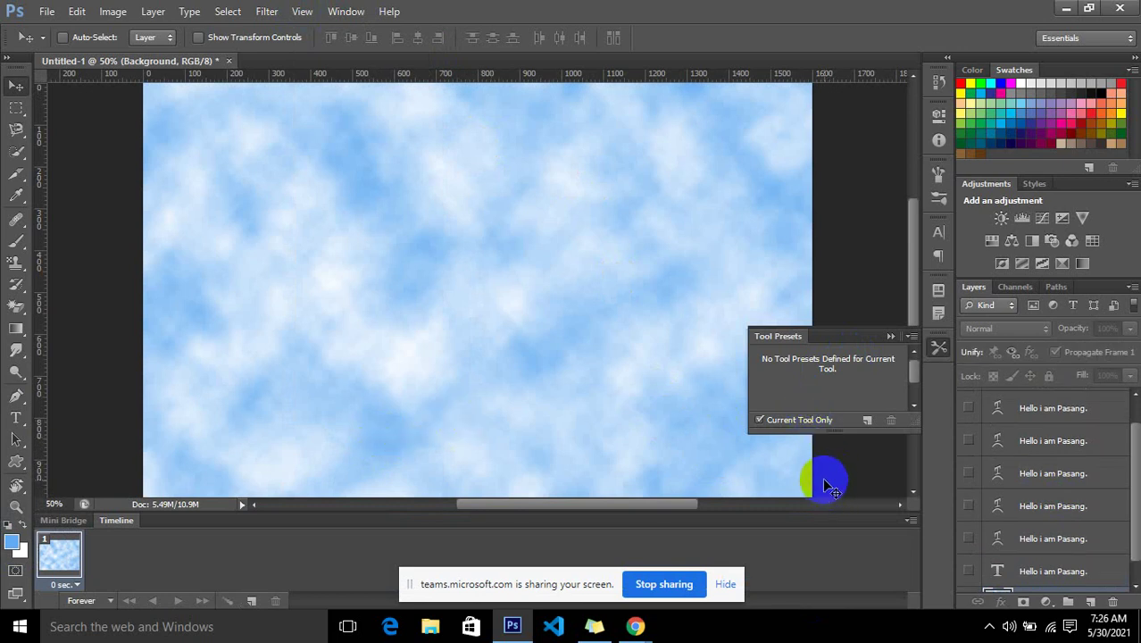
click(890, 338)
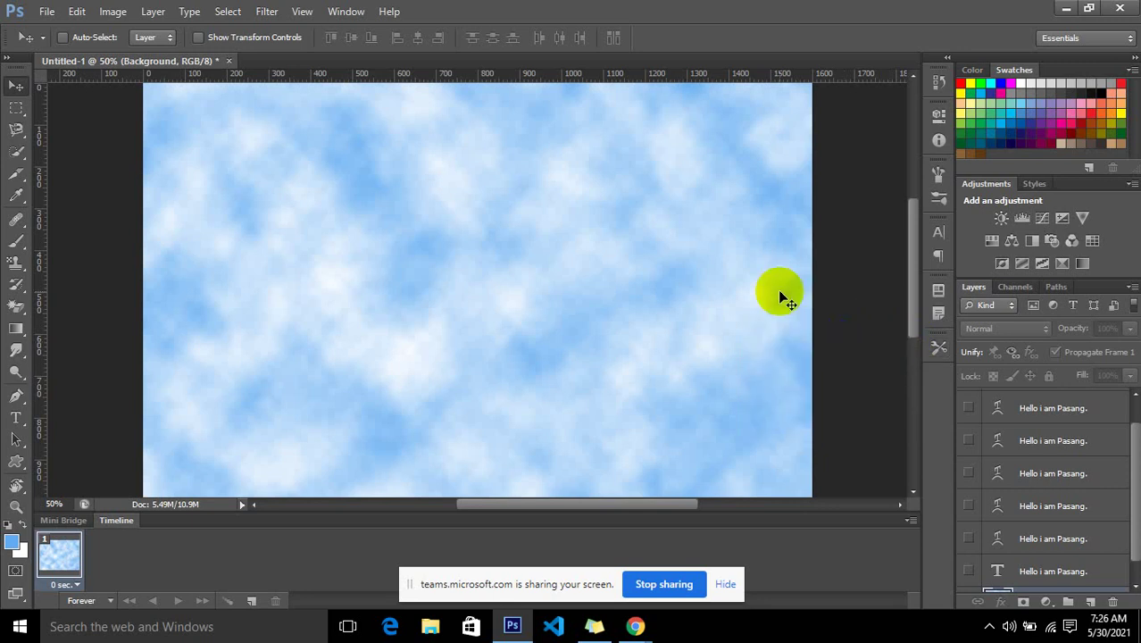
scroll(1137, 474, down, 1)
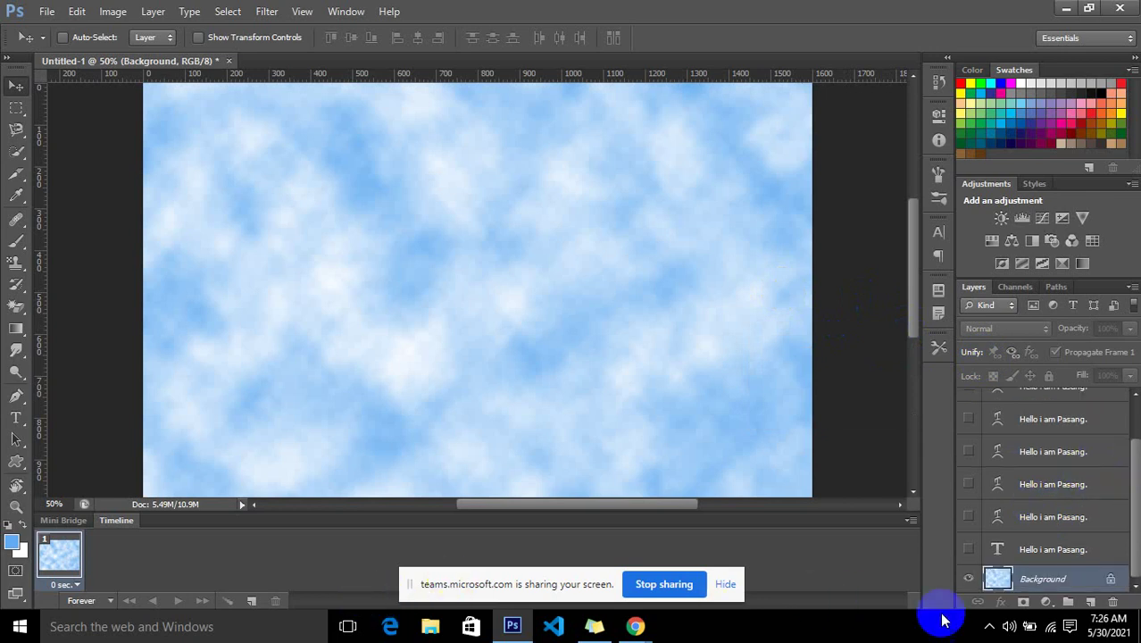
Show the unwarped greeting layer in frame 1, then add frame 2 showing only the arc-warped greeting layer directly above it.
click(968, 550)
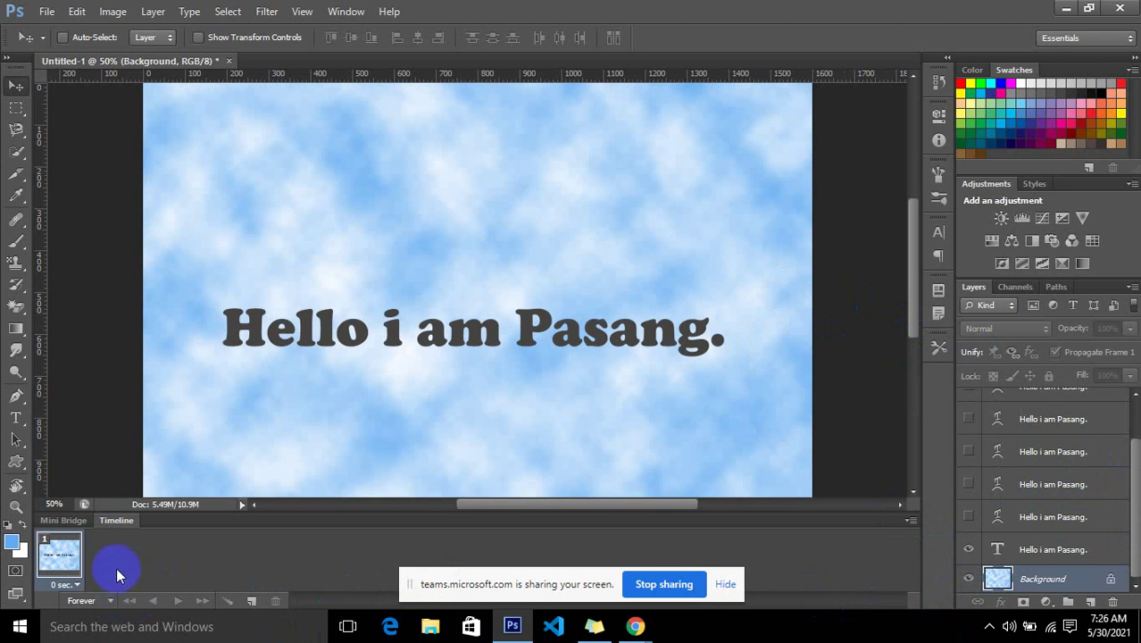
click(252, 600)
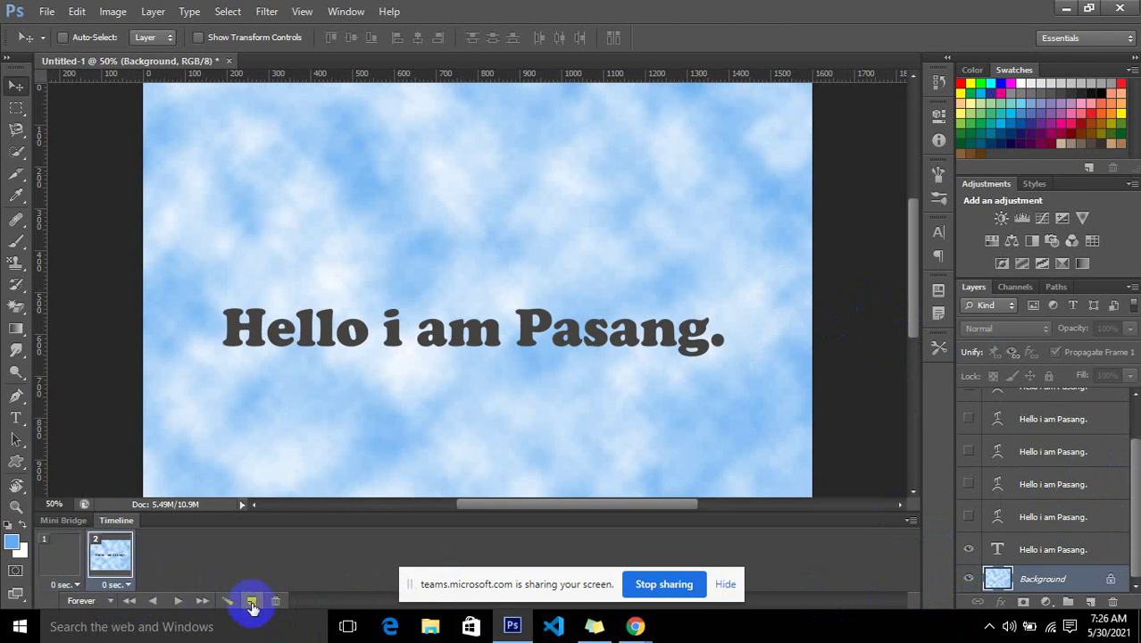
click(968, 550)
click(968, 517)
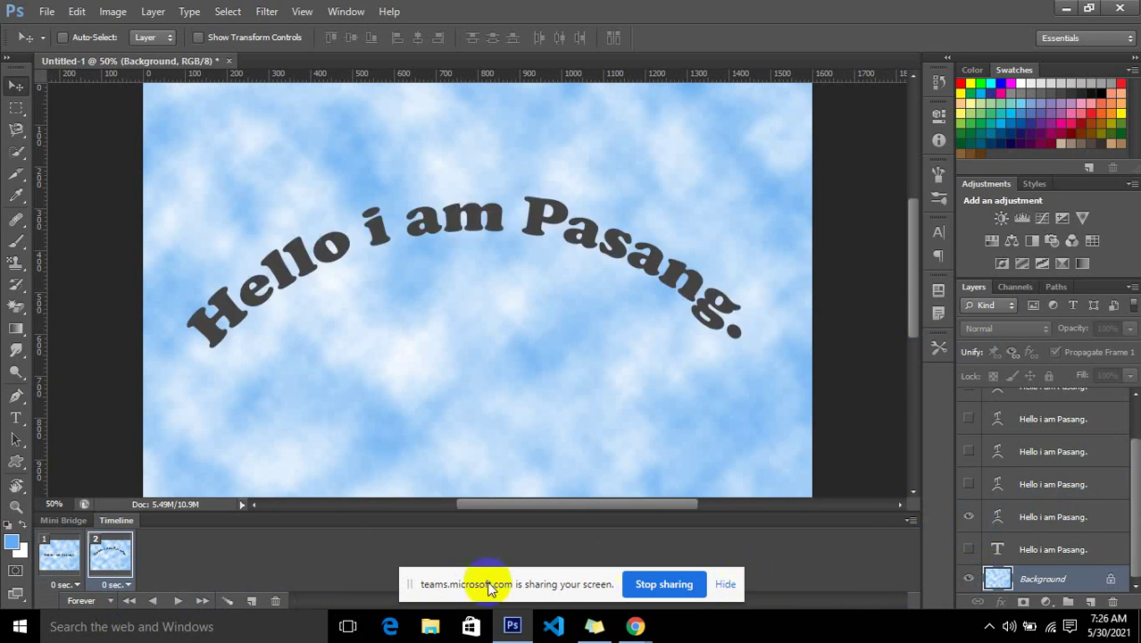
Add frames 3 and 4, swapping the visible greeting in each for the next warped text layer up the stack.
click(252, 599)
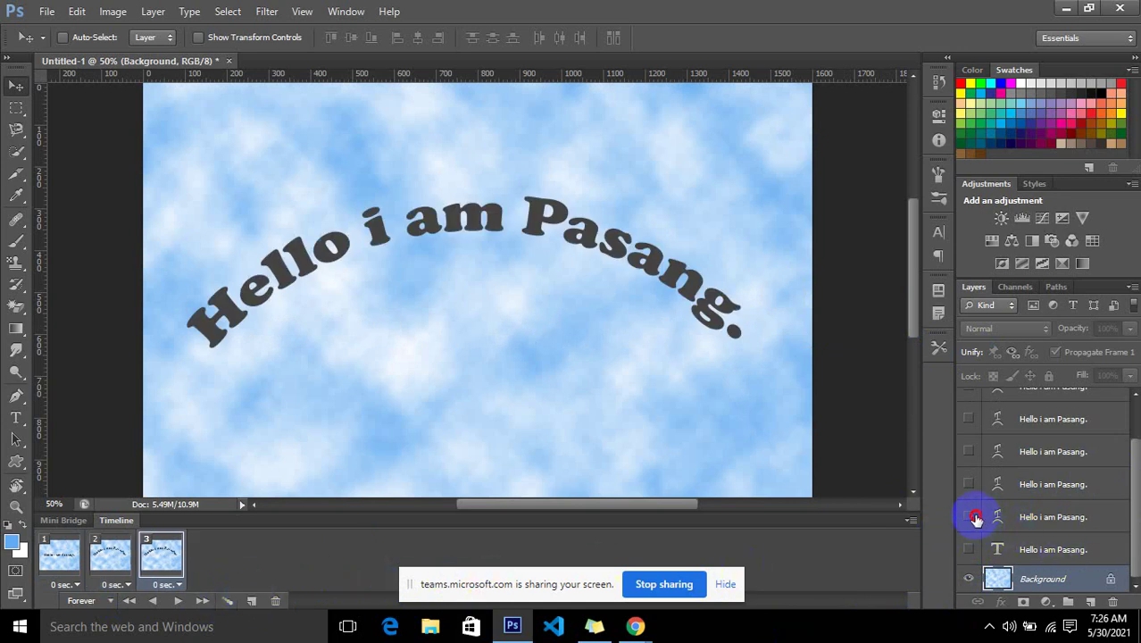
click(971, 516)
click(970, 483)
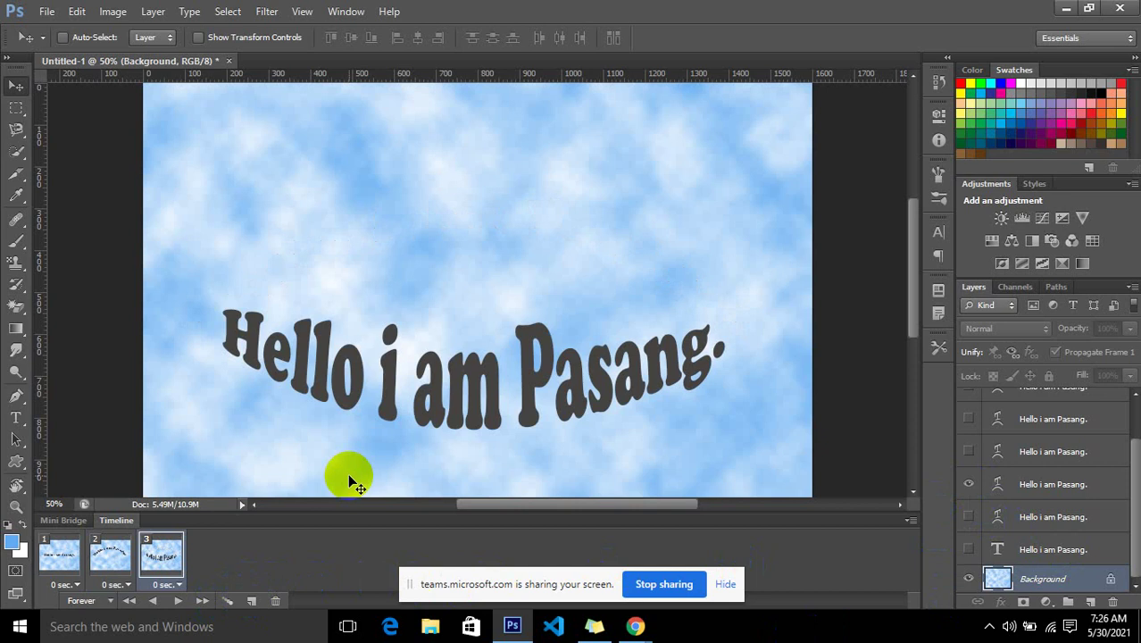
click(251, 600)
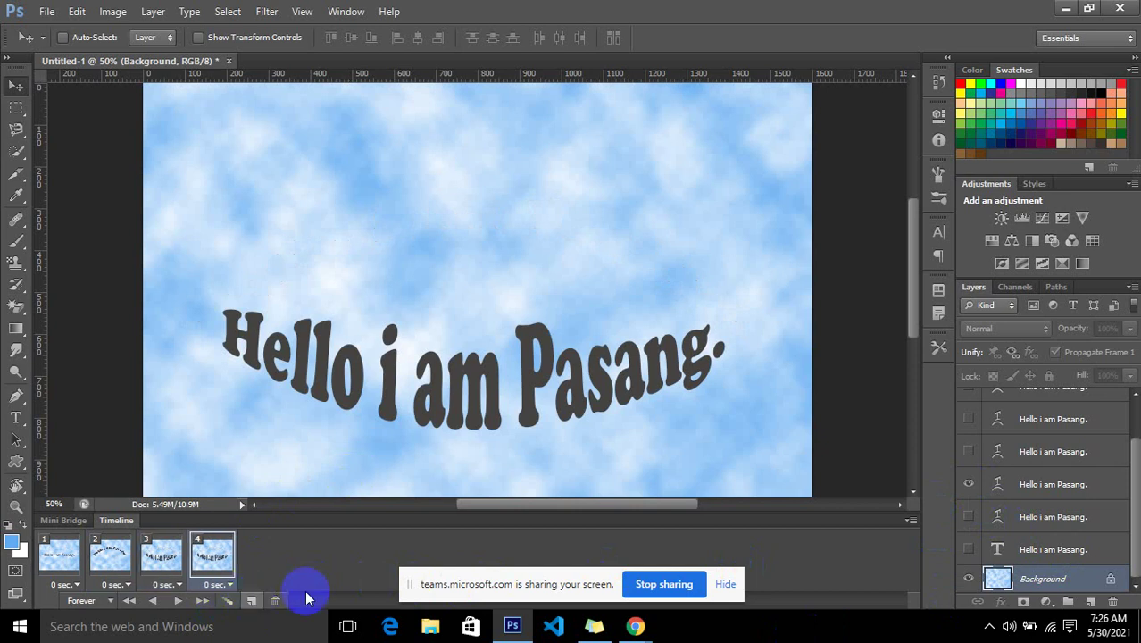
click(969, 483)
click(969, 451)
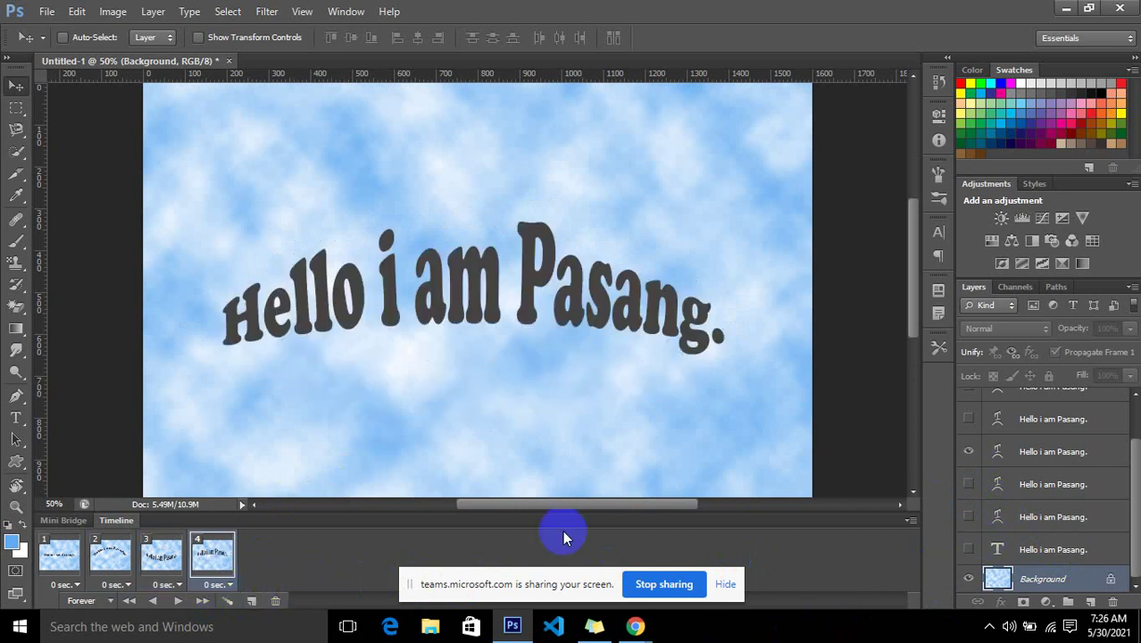
Add frames 5 and 6, each showing only the next warped greeting layer up in place of the previous one.
click(250, 600)
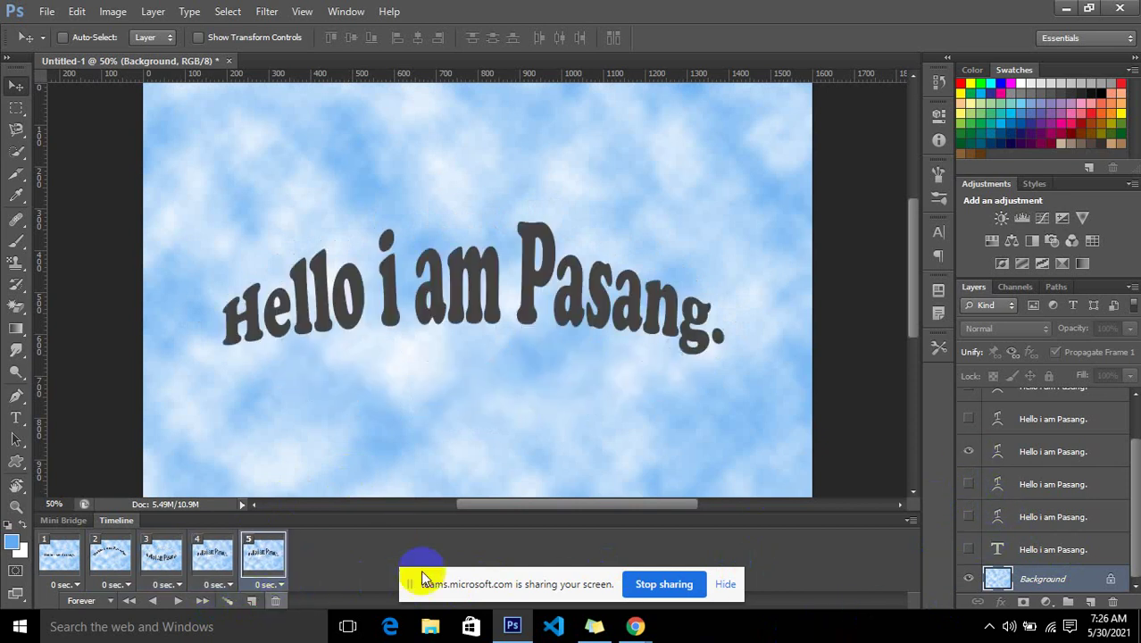
click(969, 451)
click(969, 417)
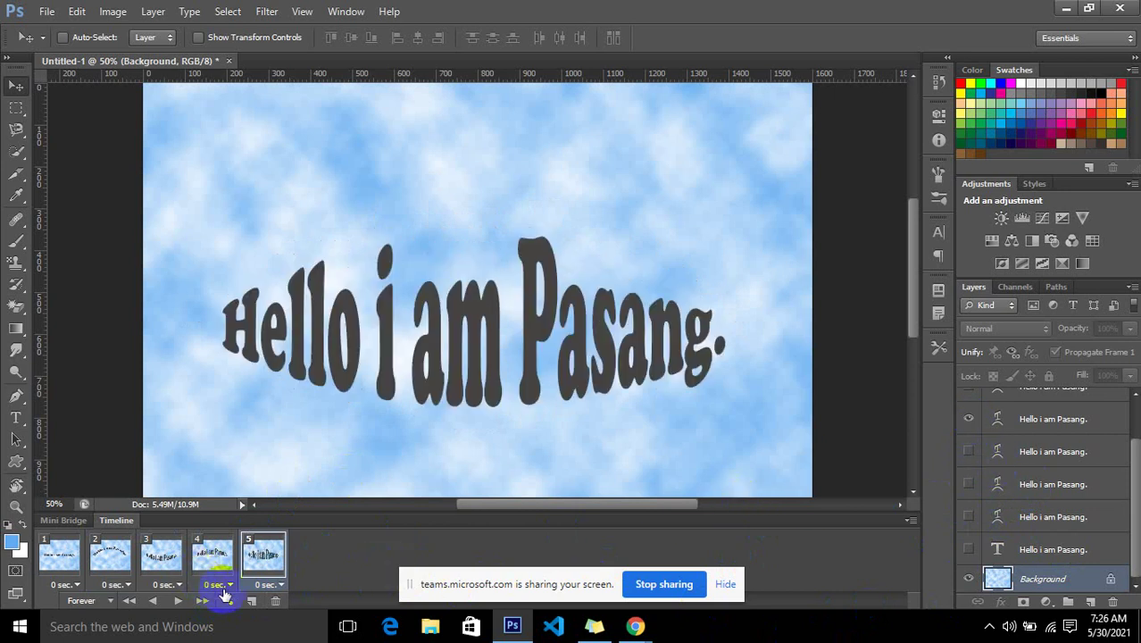
click(253, 601)
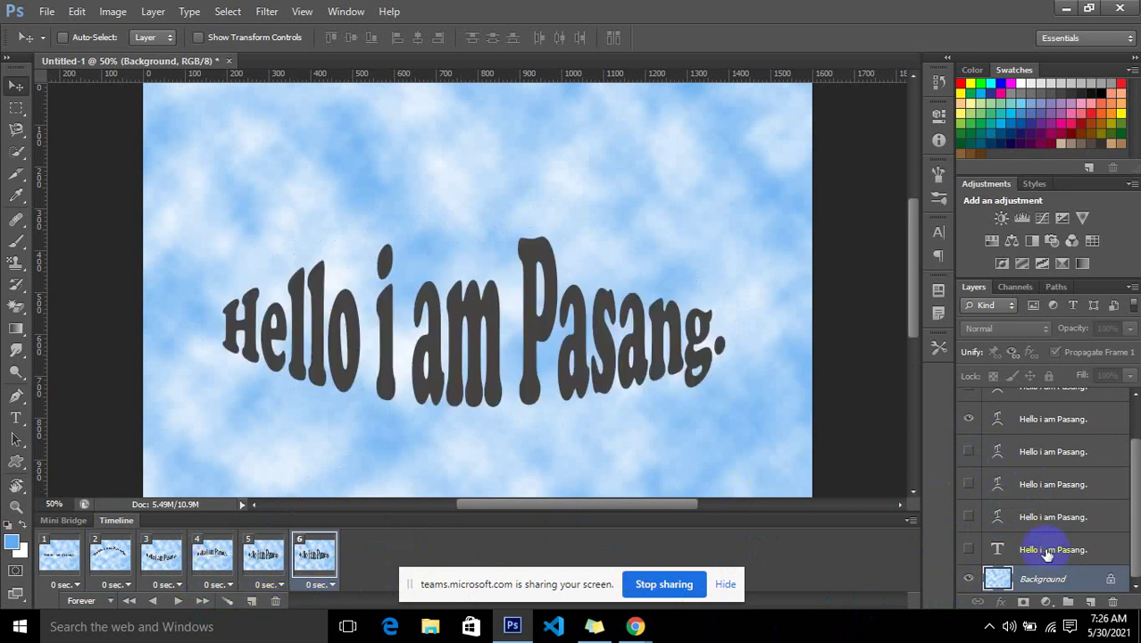
scroll(1101, 531, up, 1)
click(969, 451)
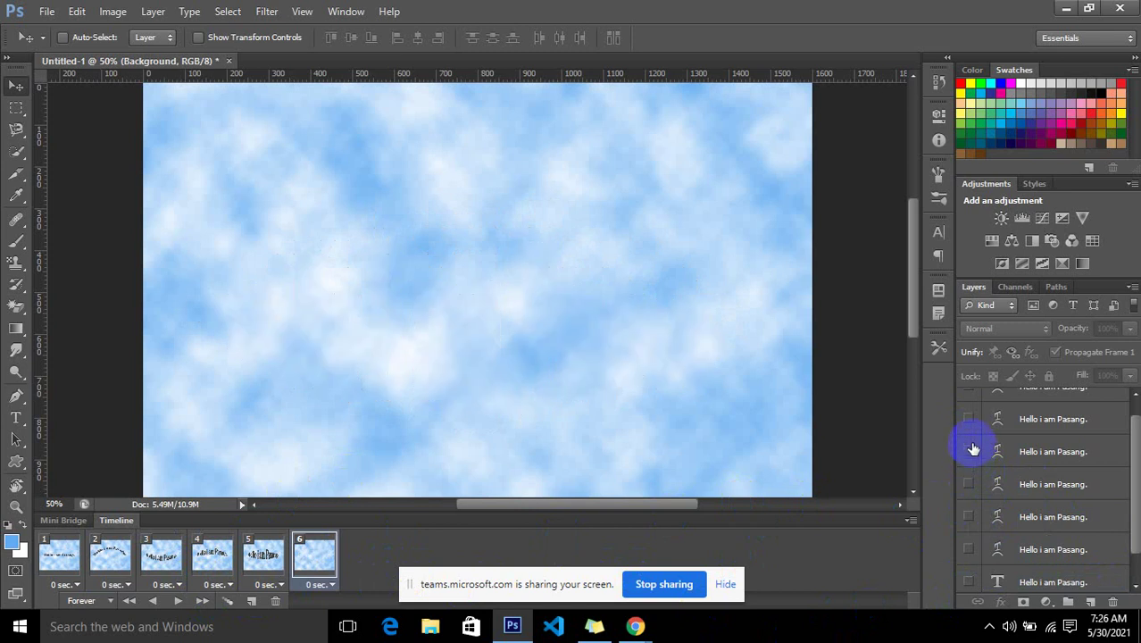
click(968, 418)
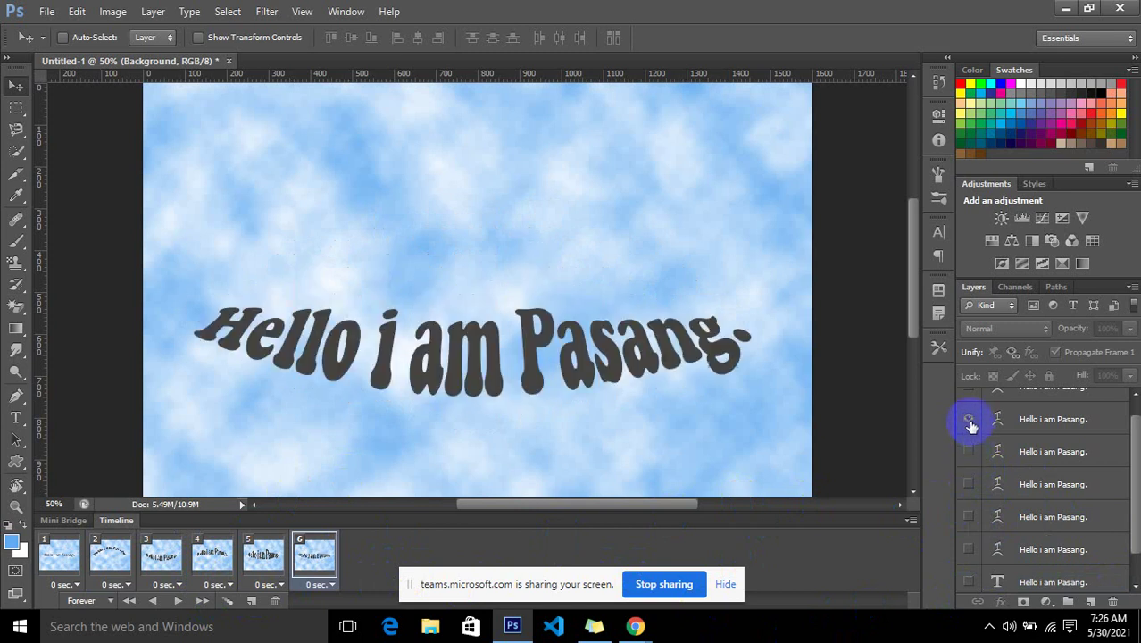
Add frame 7 and make the topmost warped greeting the only visible text layer in it.
click(252, 601)
scroll(995, 484, up, 1)
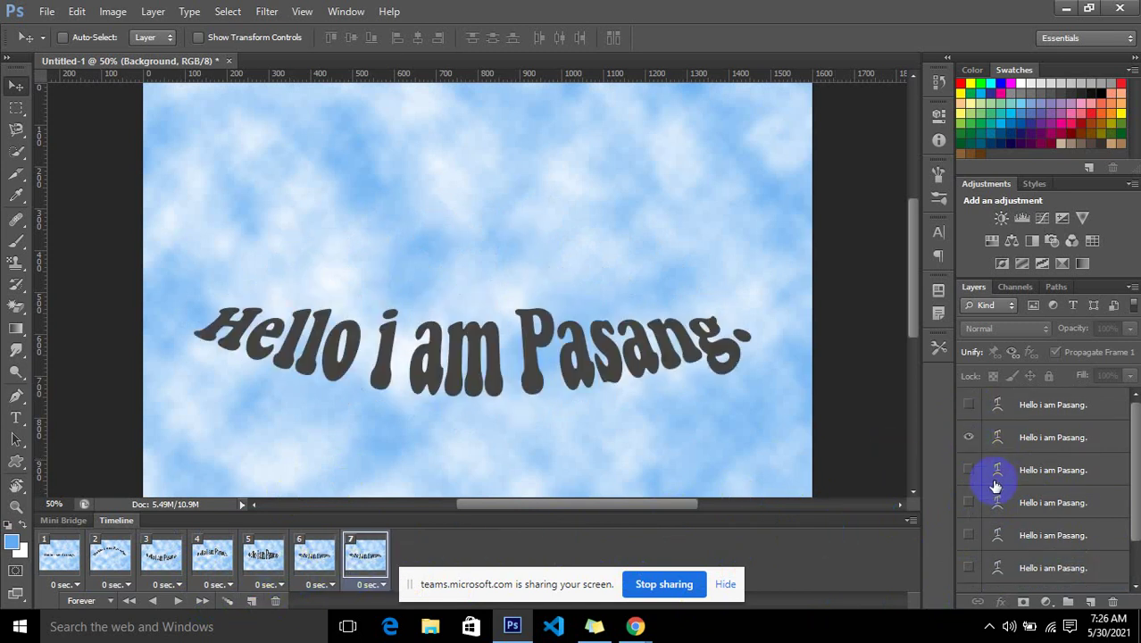
click(972, 439)
click(969, 405)
scroll(852, 451, up, 1)
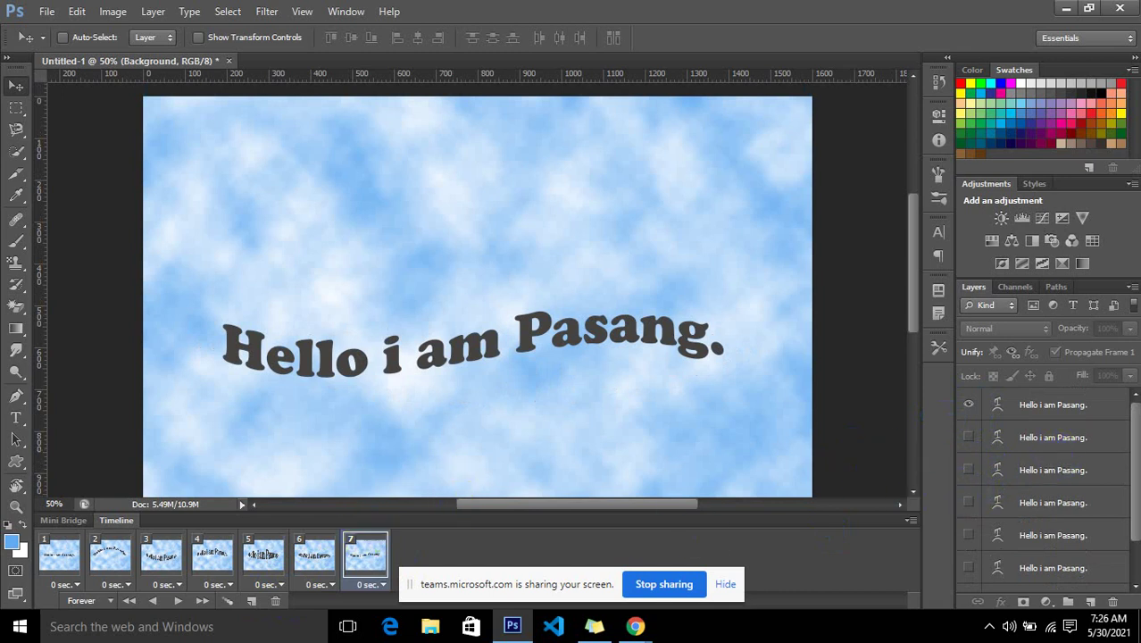
Play the seven-frame animation to preview it, then stop playback.
click(176, 603)
click(176, 603)
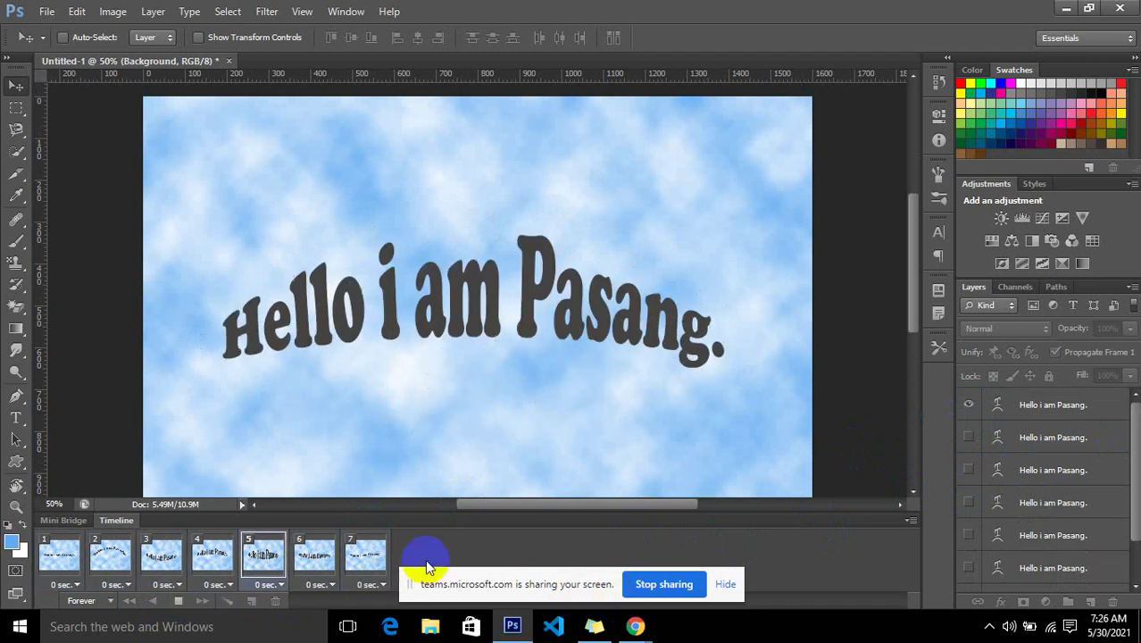
click(178, 601)
click(63, 555)
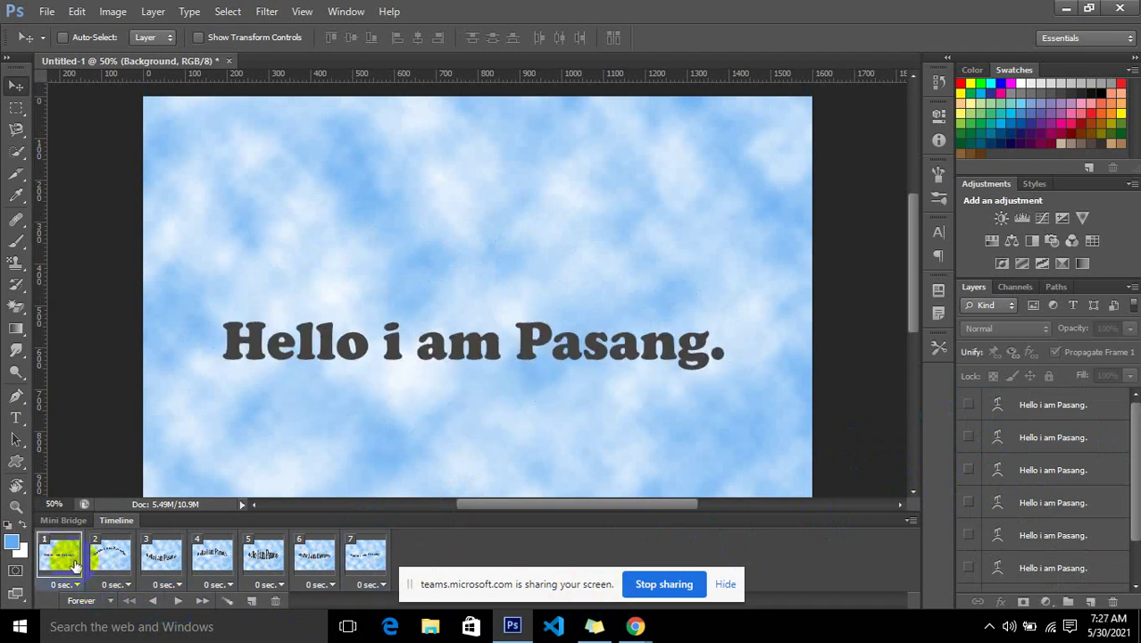
shift+click(355, 560)
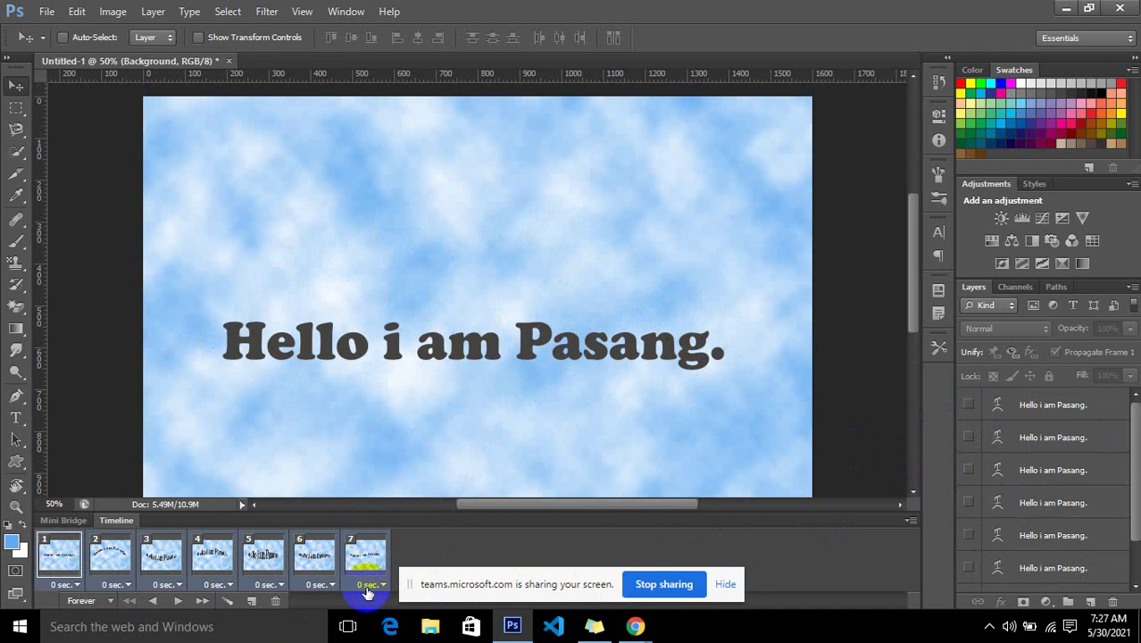
click(367, 584)
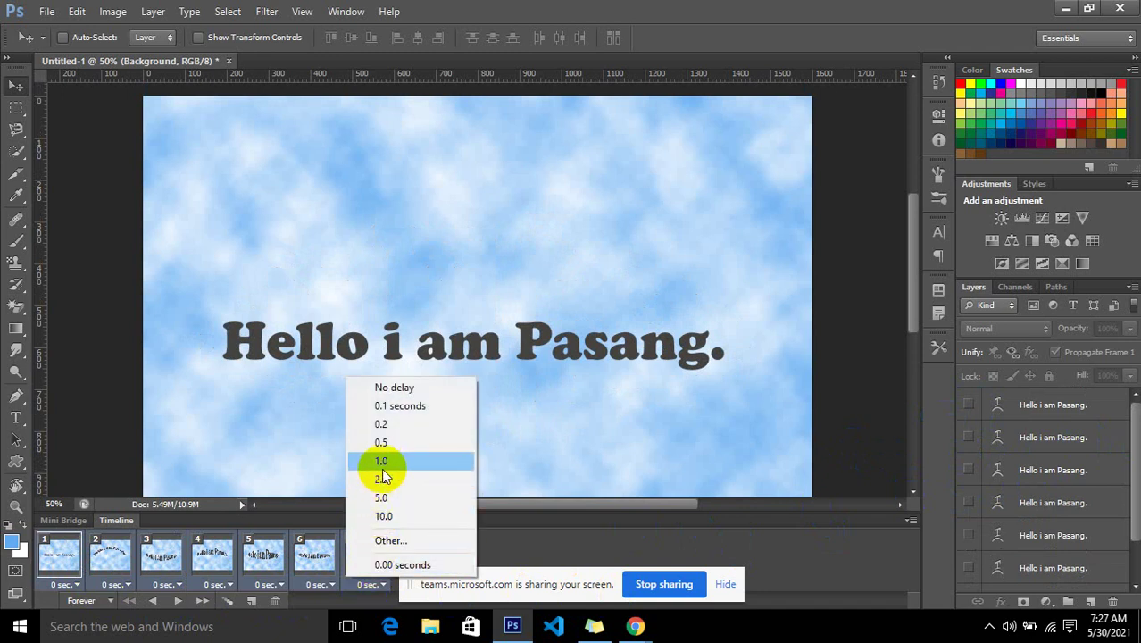
click(515, 534)
Set the delay of all seven frames to 0.2 seconds and play the animation.
click(58, 562)
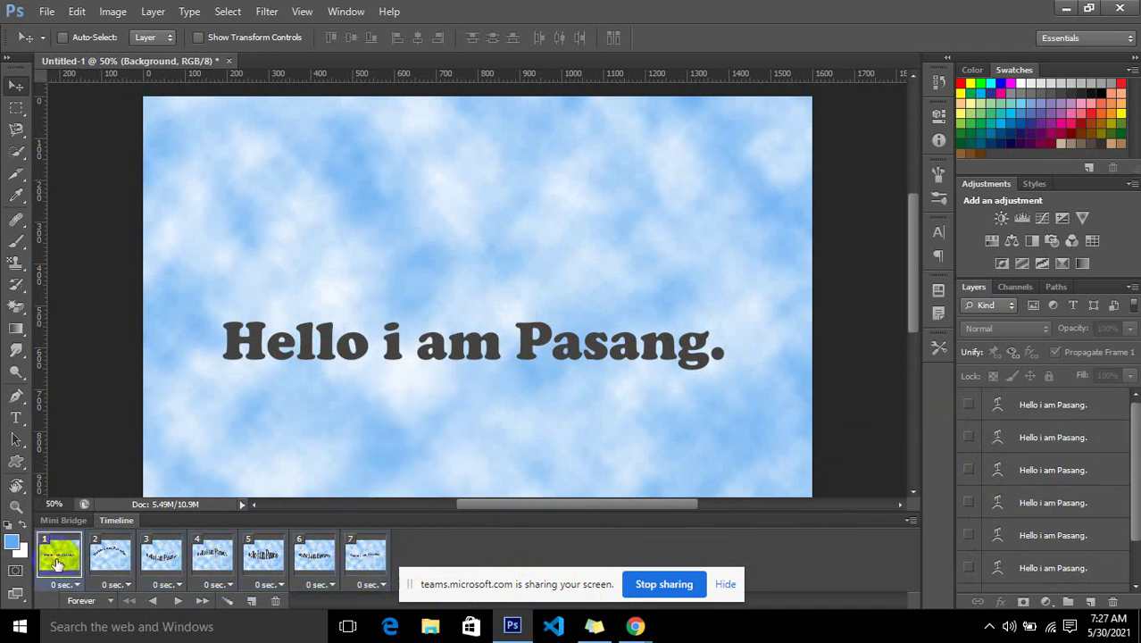
shift+click(368, 559)
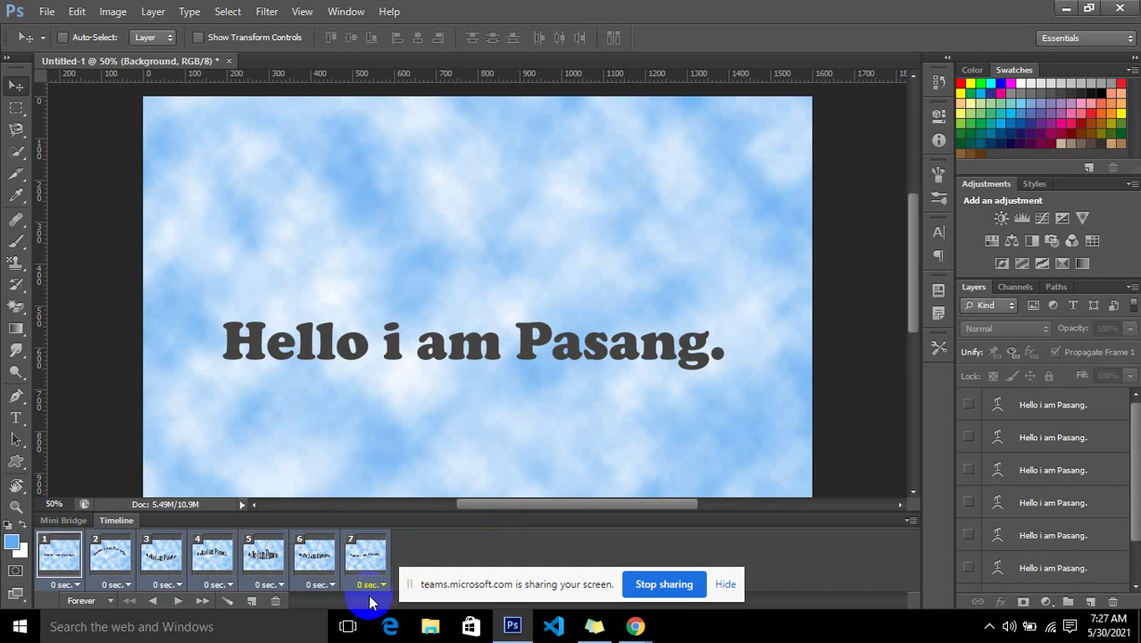
click(366, 587)
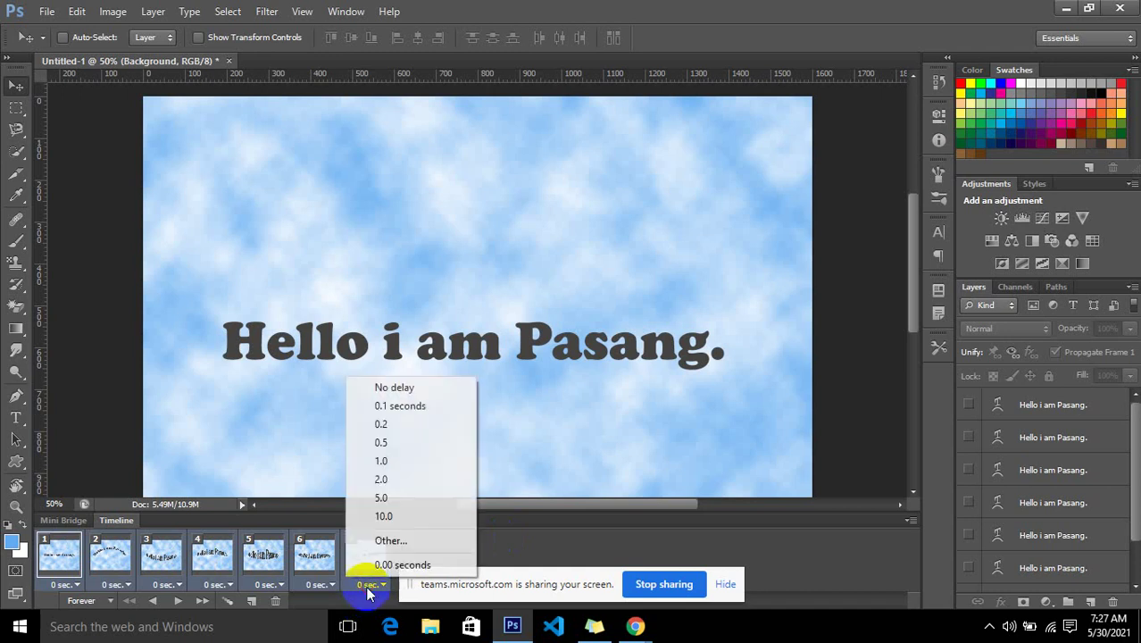
click(421, 424)
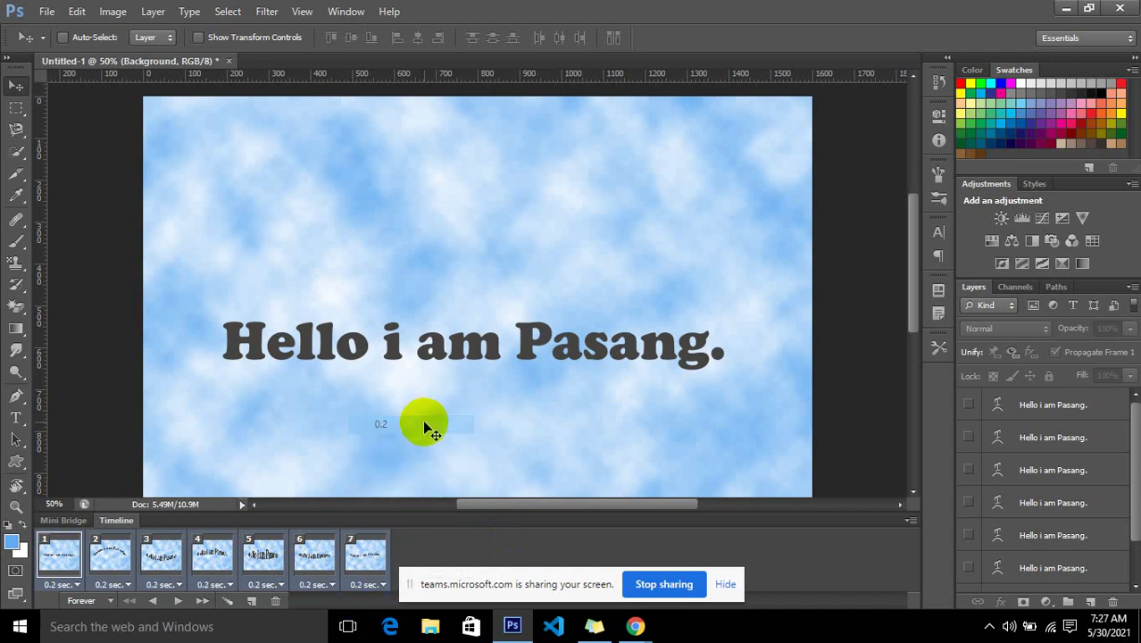
click(178, 601)
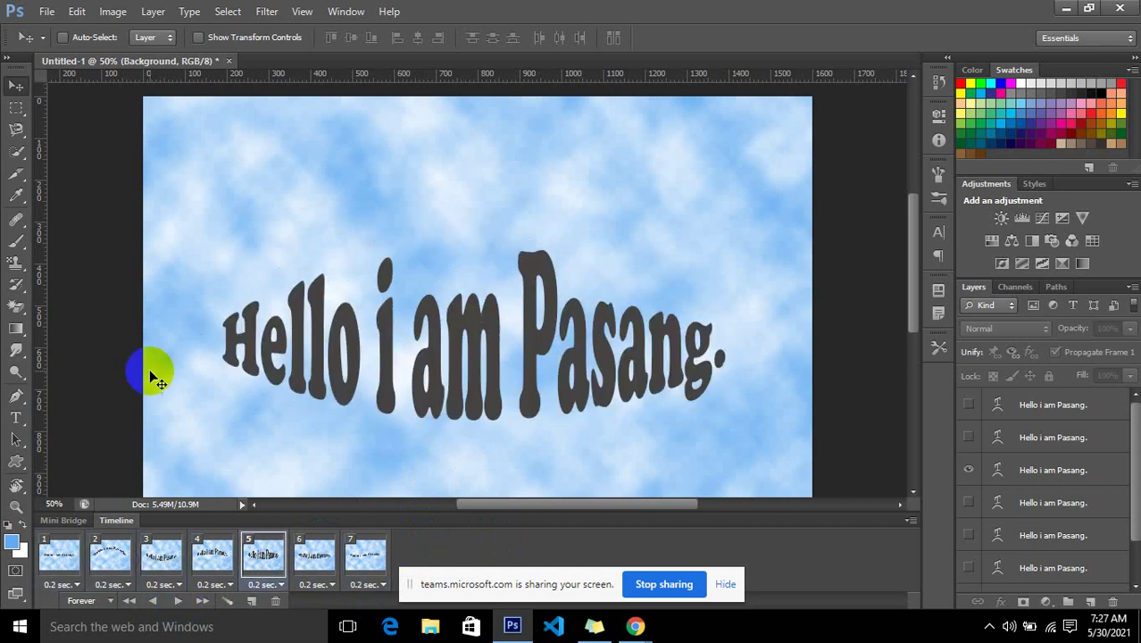
Export the animation with Save for Web as Untitled-1.gif in the logo folder, replacing the existing file.
click(47, 12)
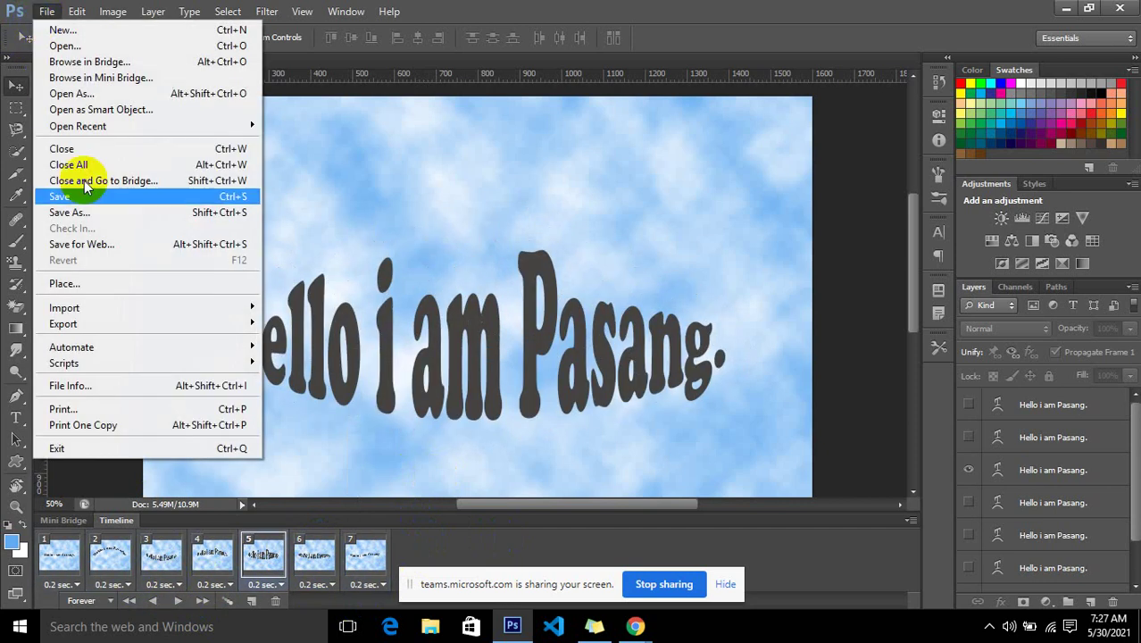
click(106, 242)
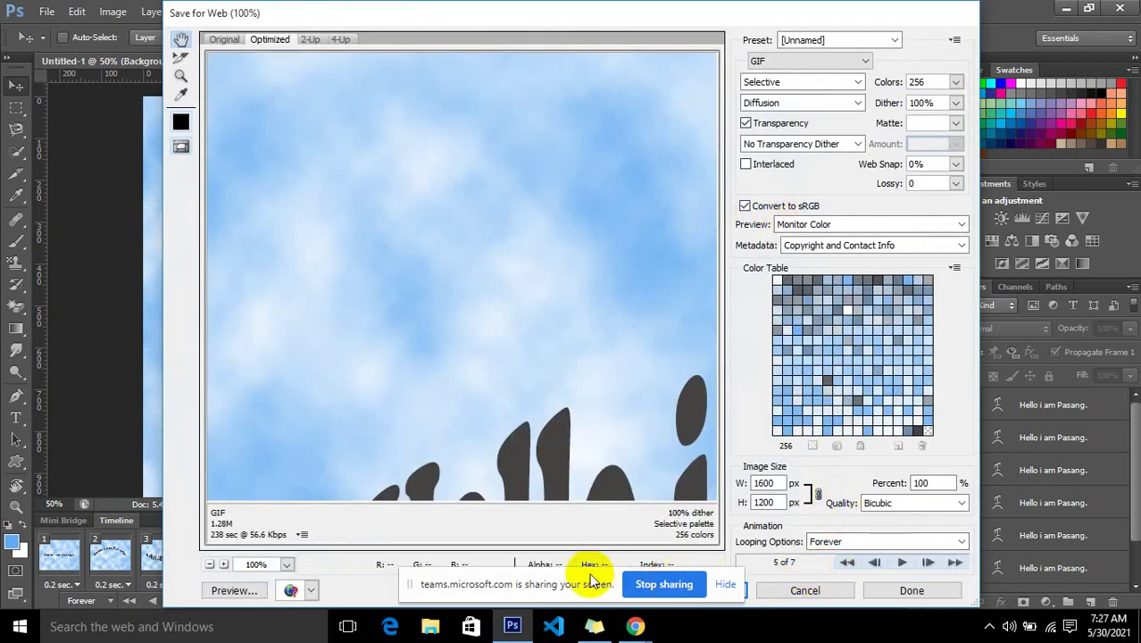
click(725, 587)
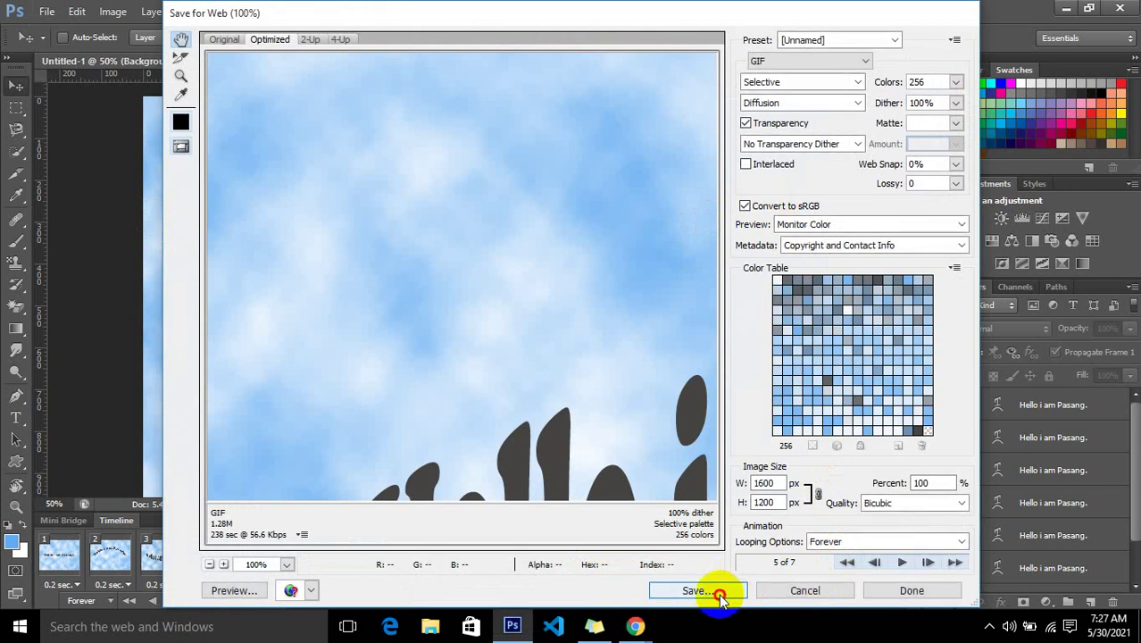
click(719, 592)
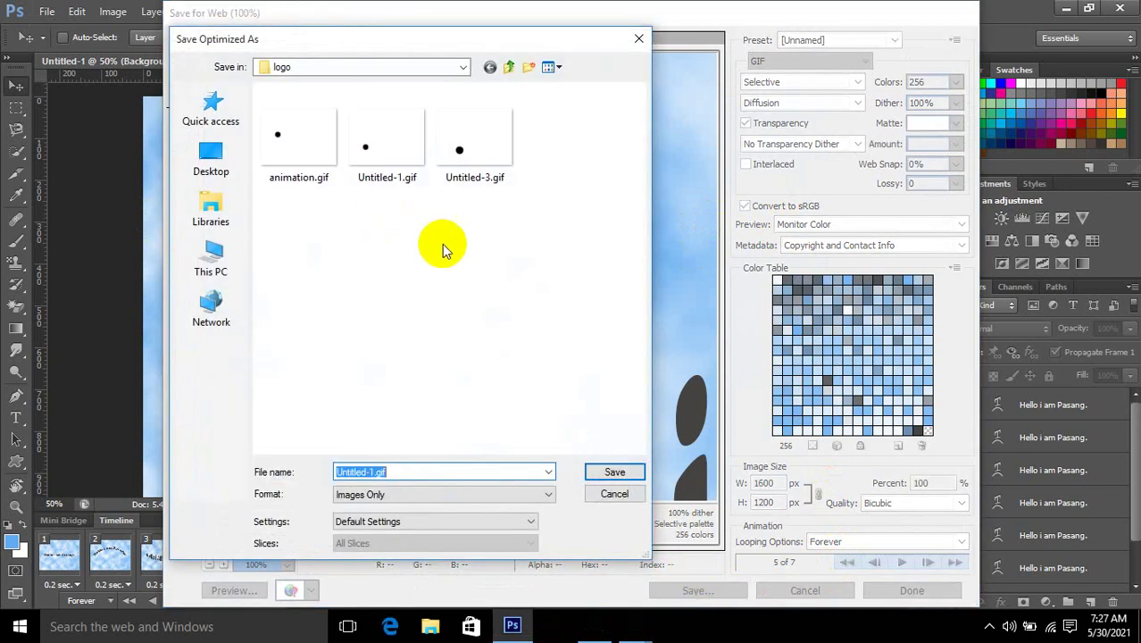
click(616, 472)
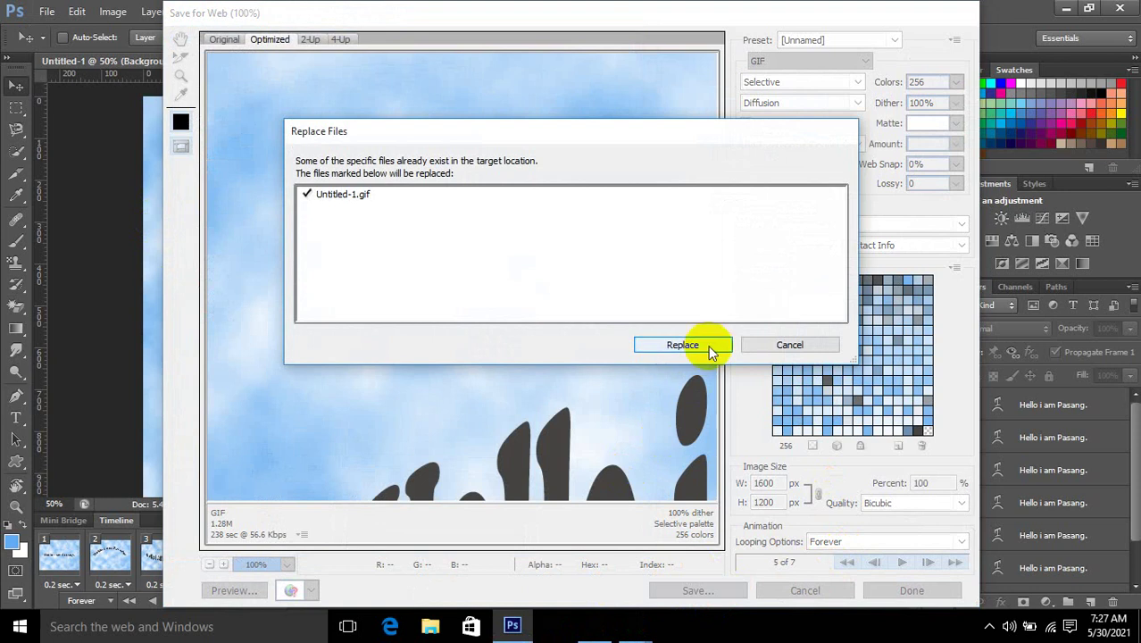
click(709, 349)
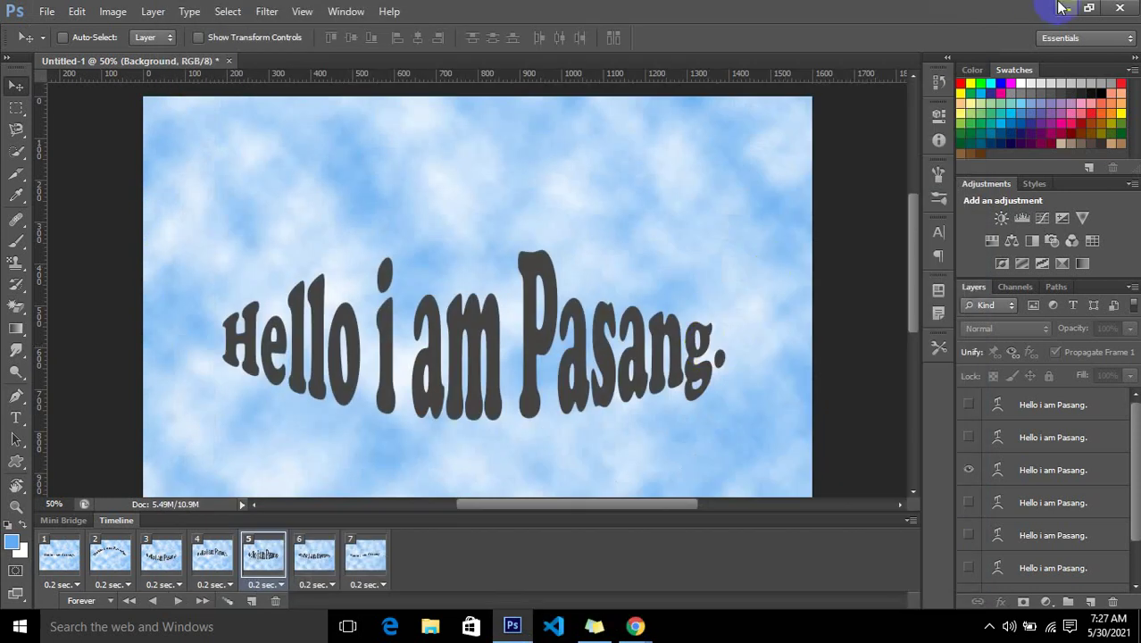
Switch to the desktop, open the logo folder in File Explorer and select Untitled-1.gif.
click(1061, 8)
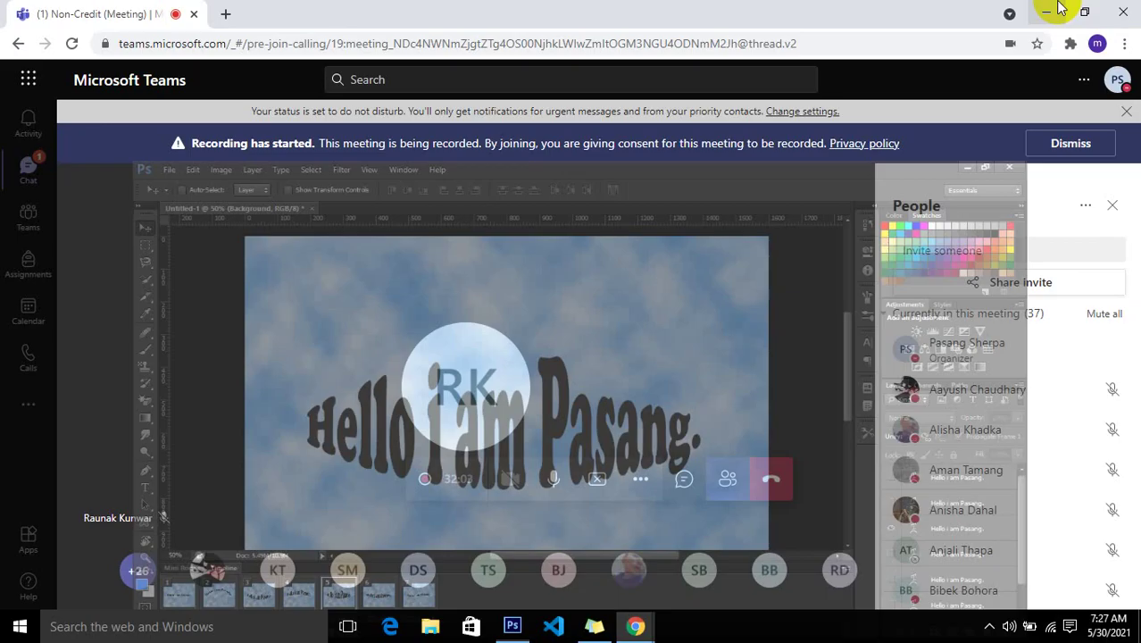
click(1060, 8)
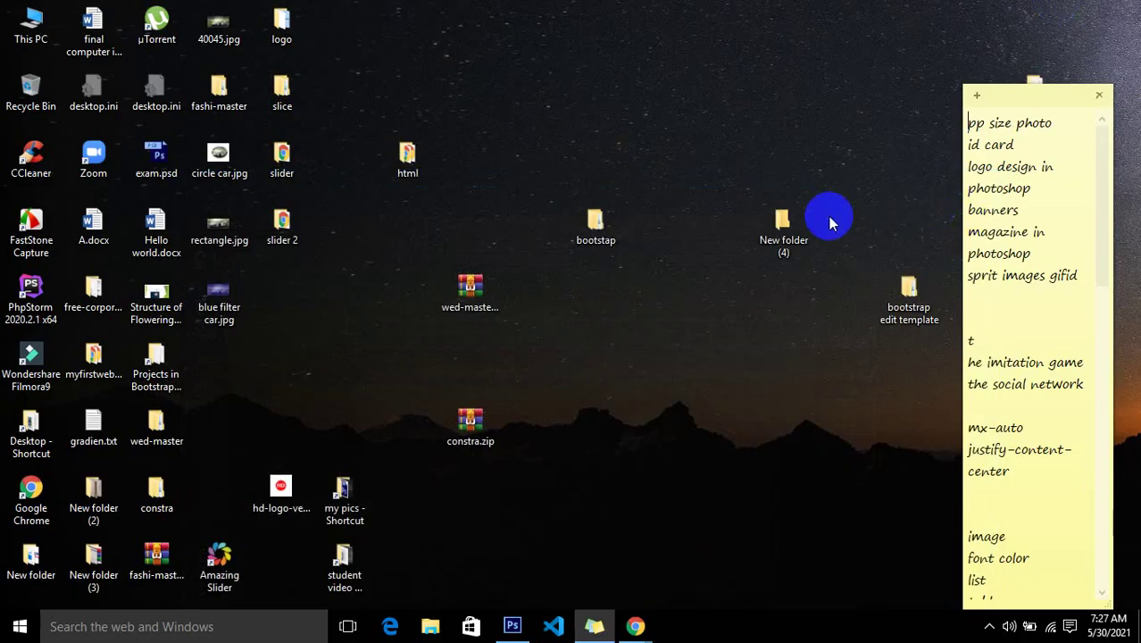
click(407, 165)
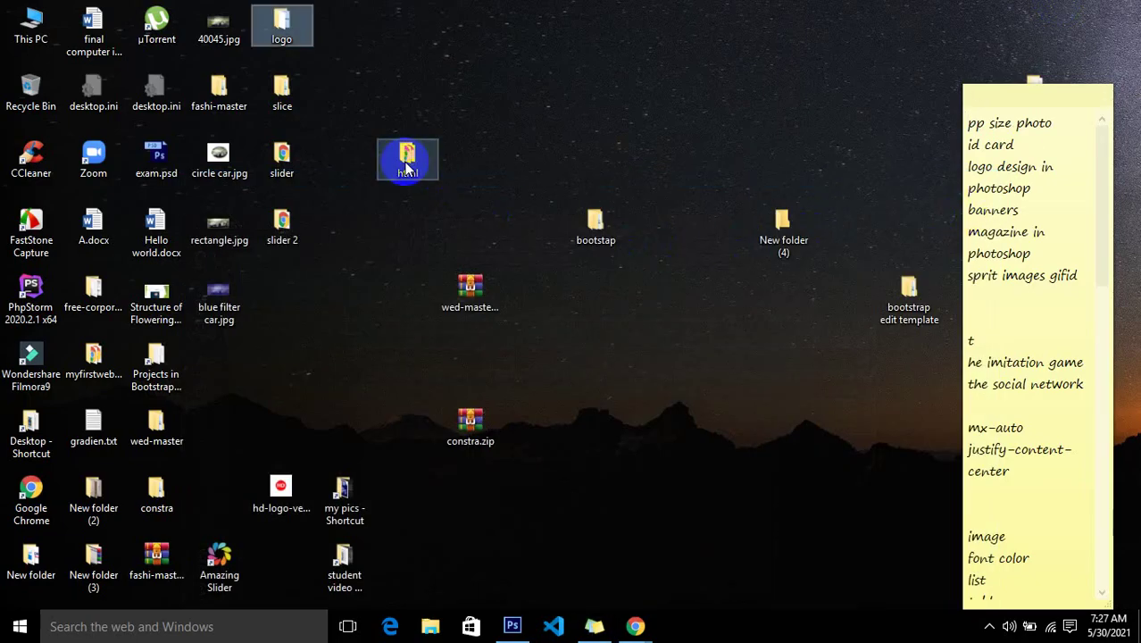
click(303, 34)
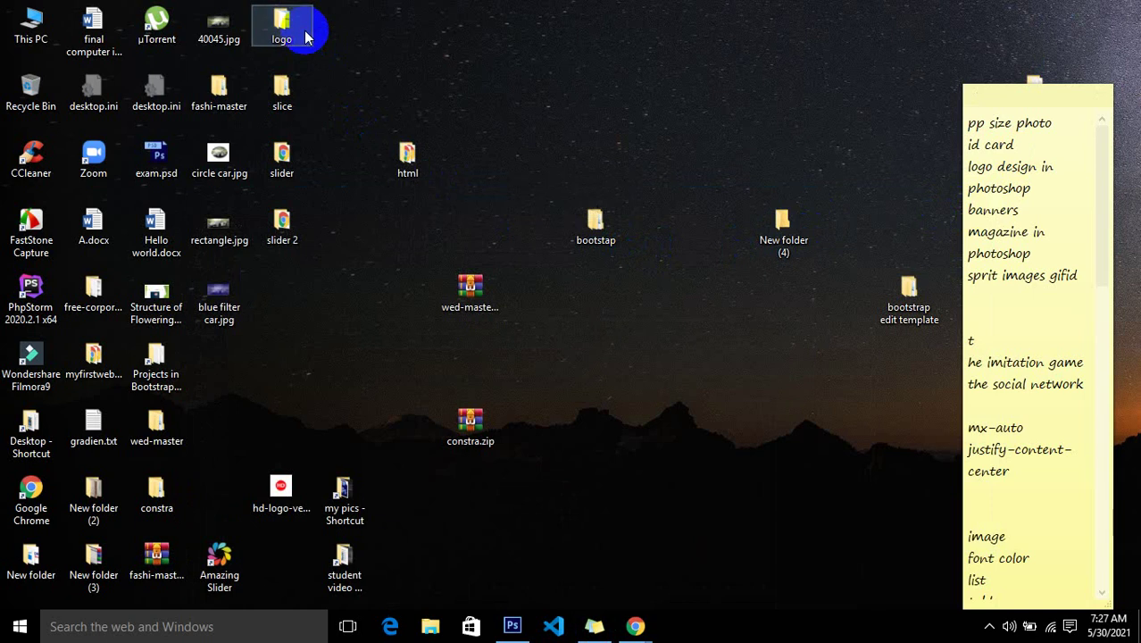
double_click(304, 34)
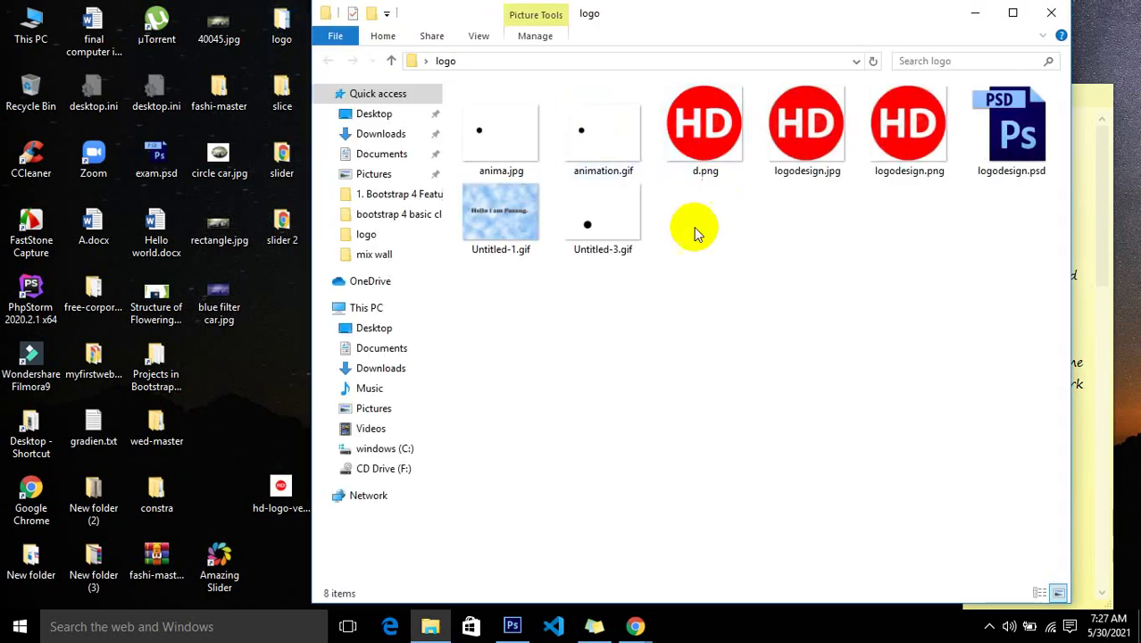
click(512, 218)
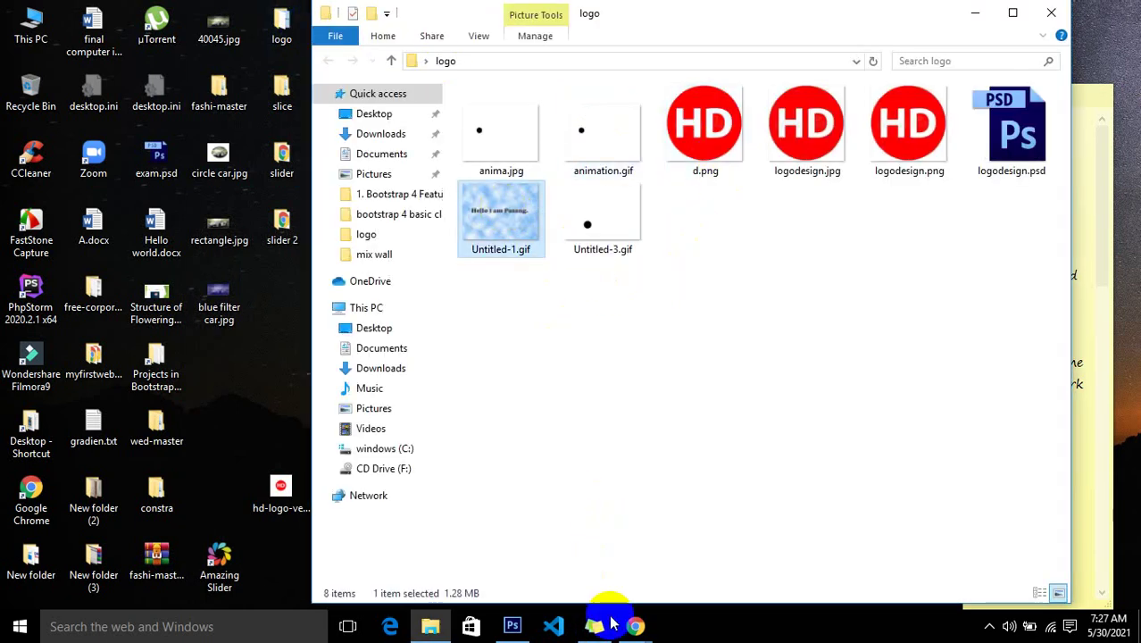
Switch to Chrome and open Untitled-1.gif from the logo folder in a new browser tab to view the animation.
mouse_move(634, 626)
click(586, 564)
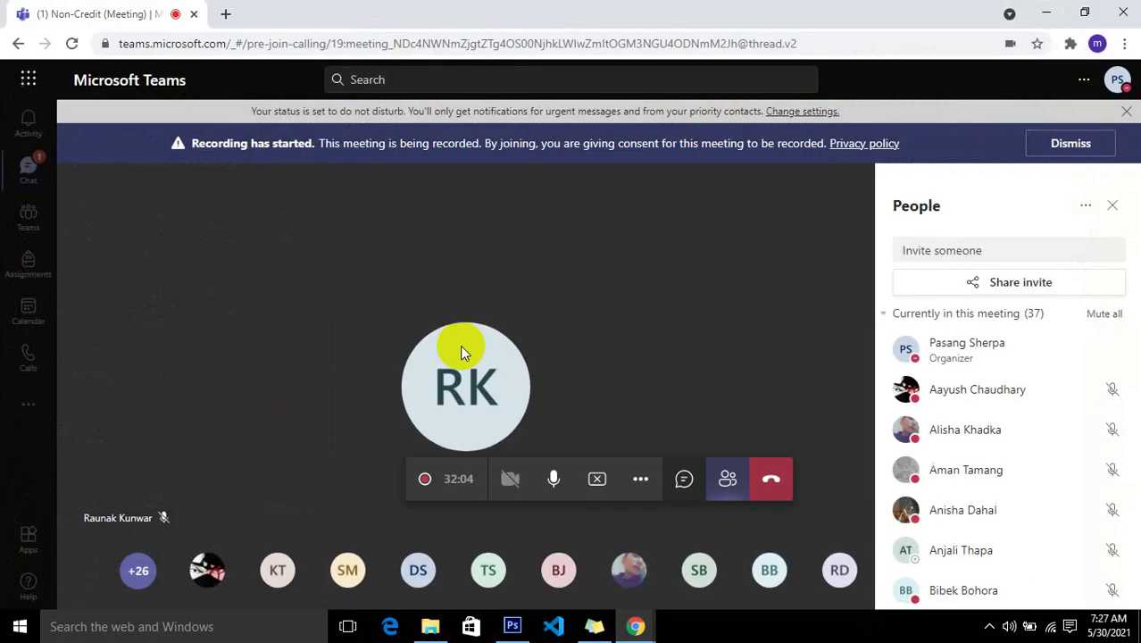
click(226, 16)
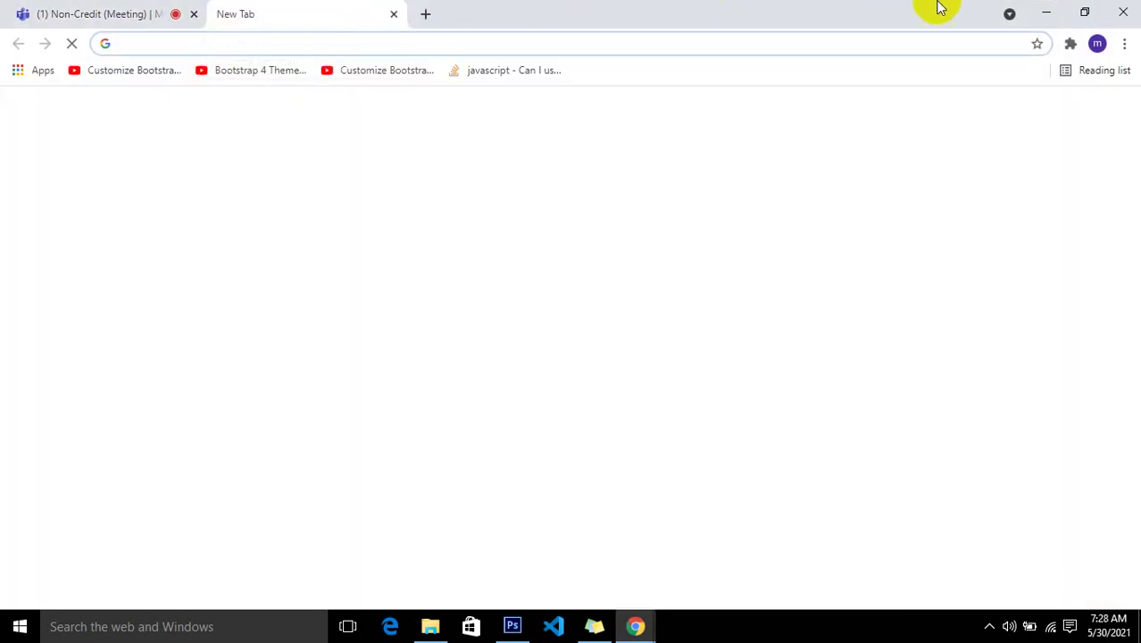
click(1053, 11)
drag(496, 221, 449, 40)
key(Return)
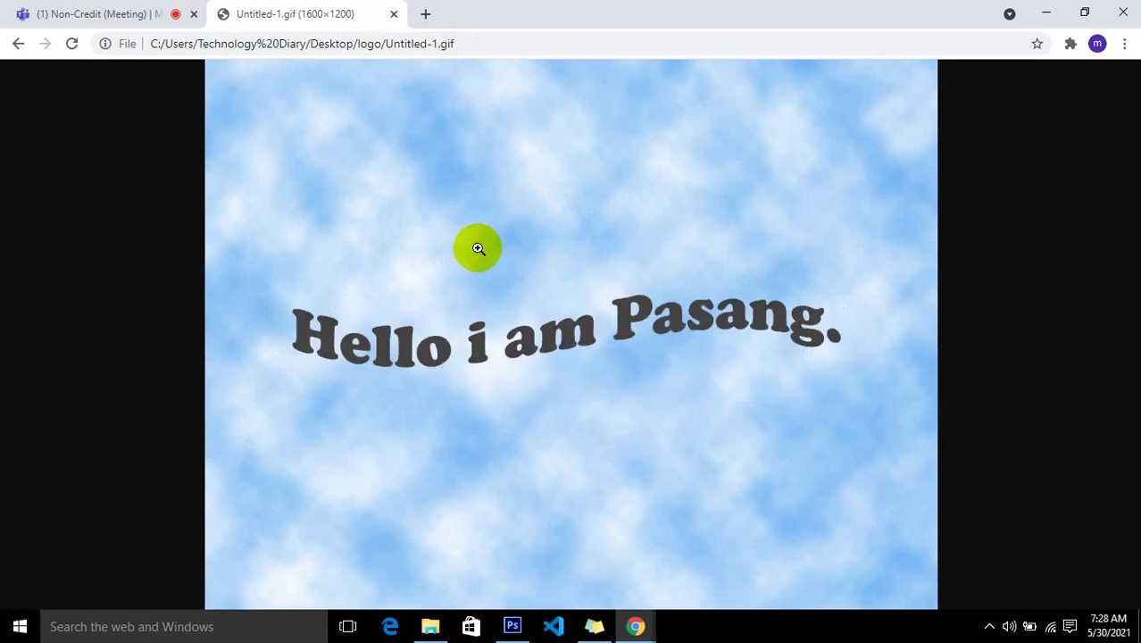
Go back to Microsoft Teams, open the unread chat and look at the ID card image sent today.
click(115, 8)
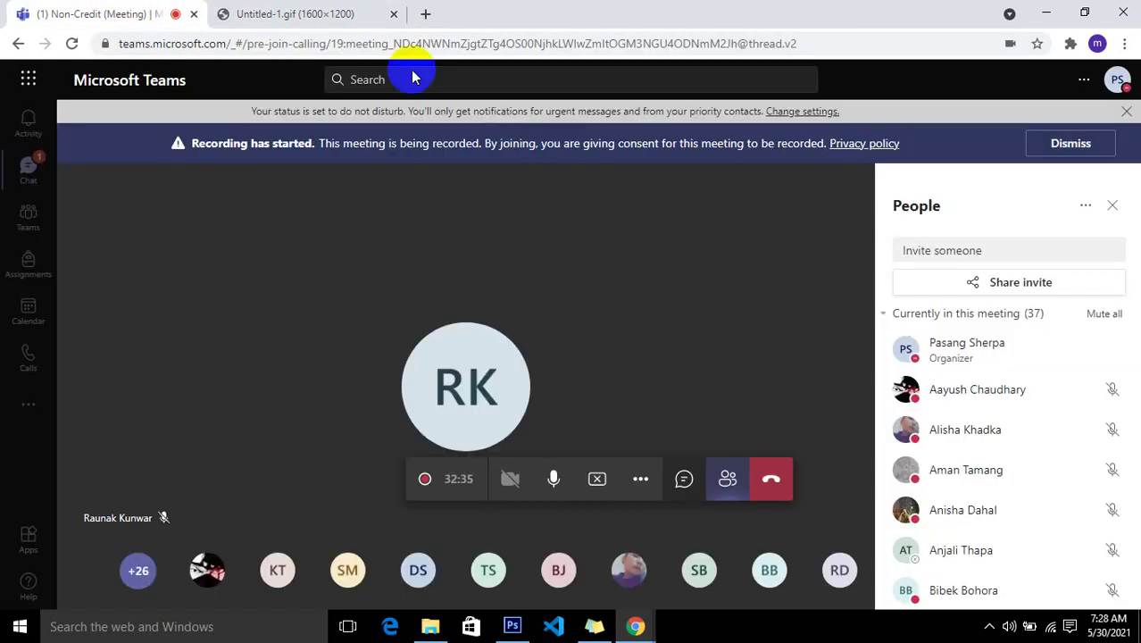
click(36, 175)
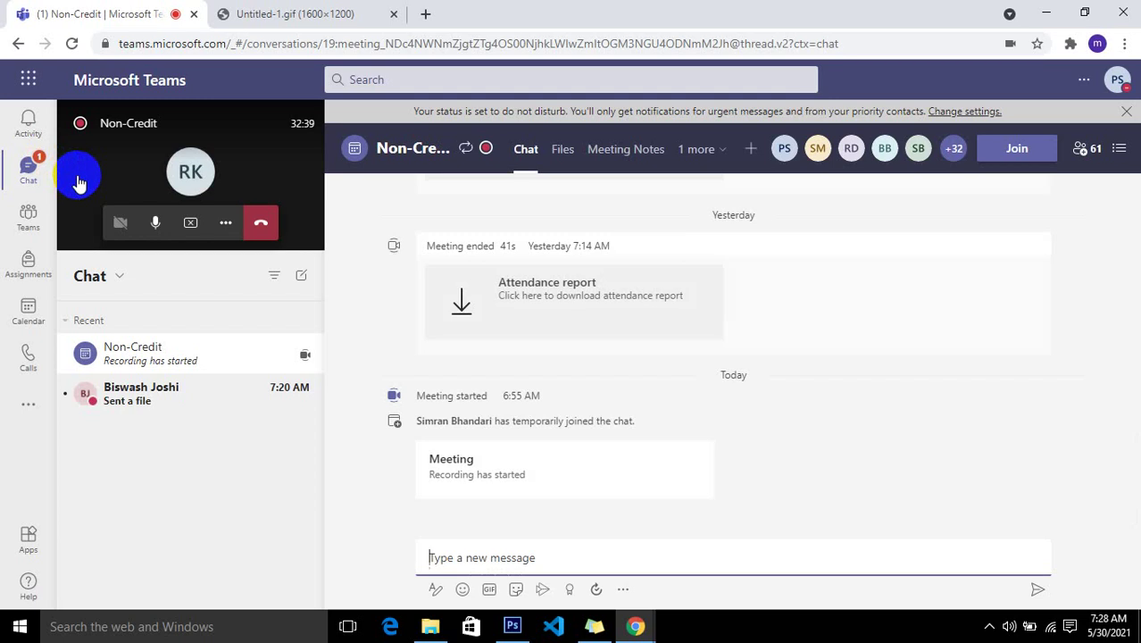
click(176, 397)
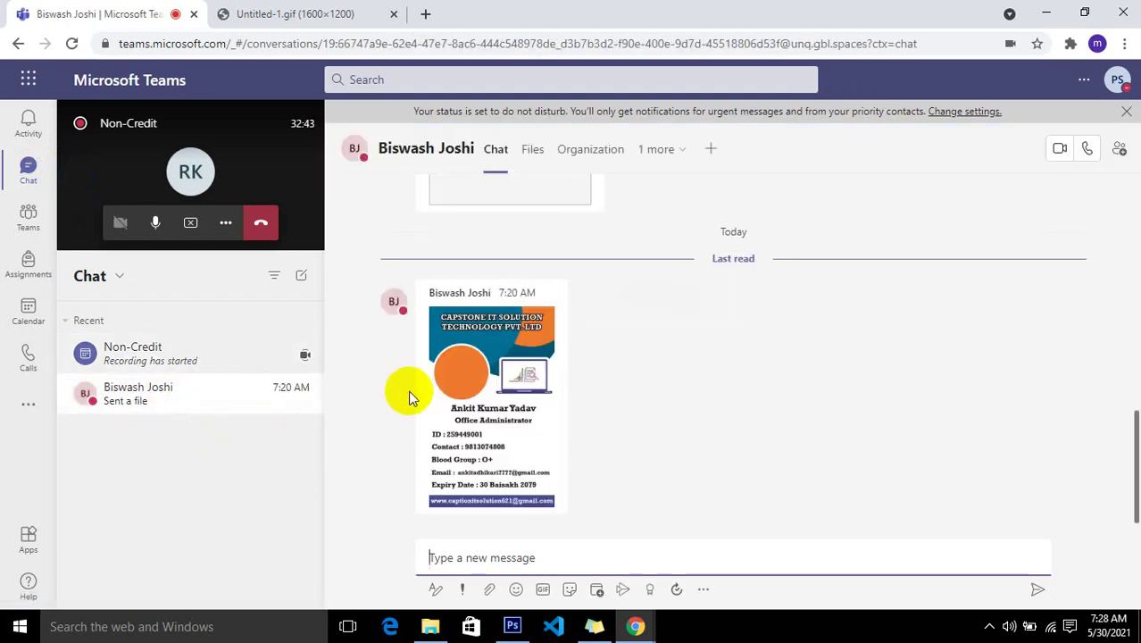
mouse_move(522, 413)
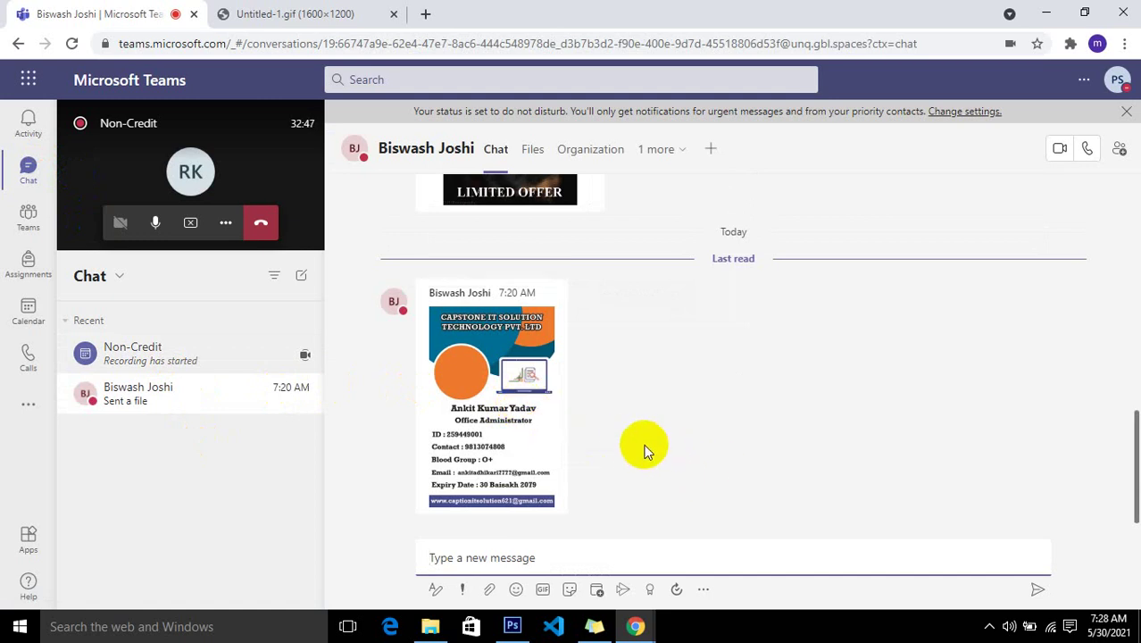
scroll(631, 443, up, 2)
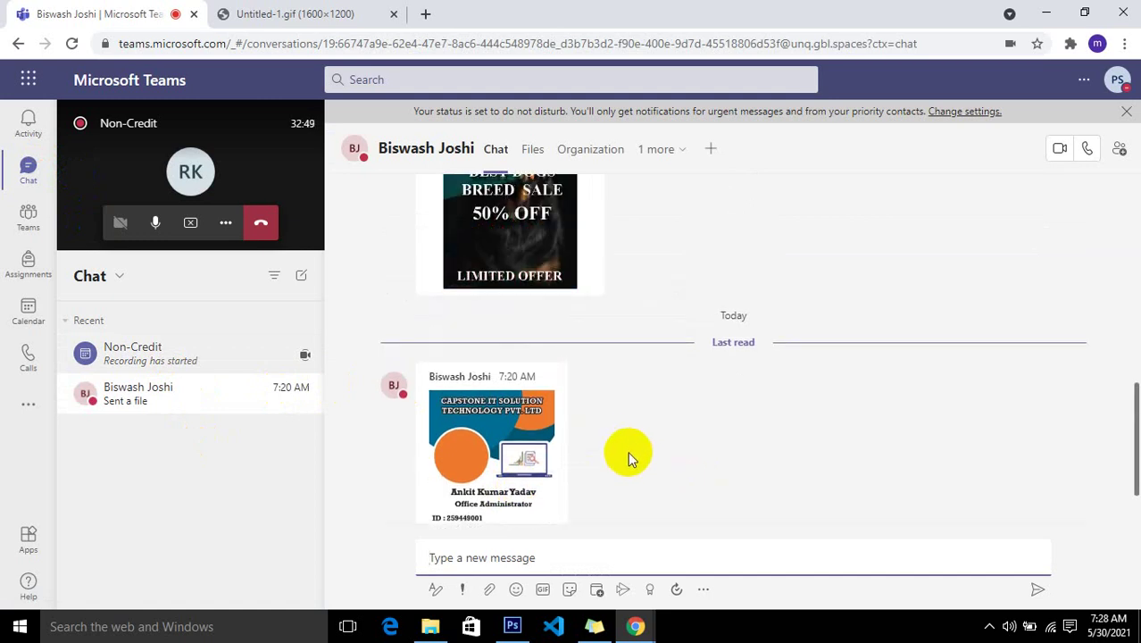
scroll(627, 451, down, 2)
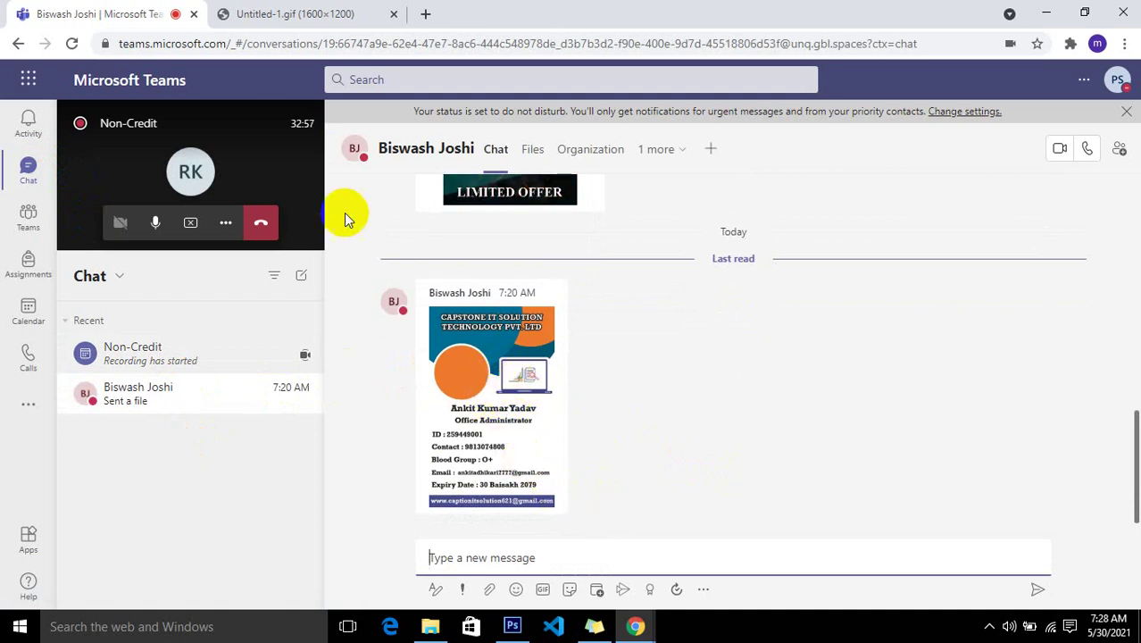
Close the browser tab showing Untitled-1.gif and return to the full Non-Credit meeting view in Teams.
click(296, 13)
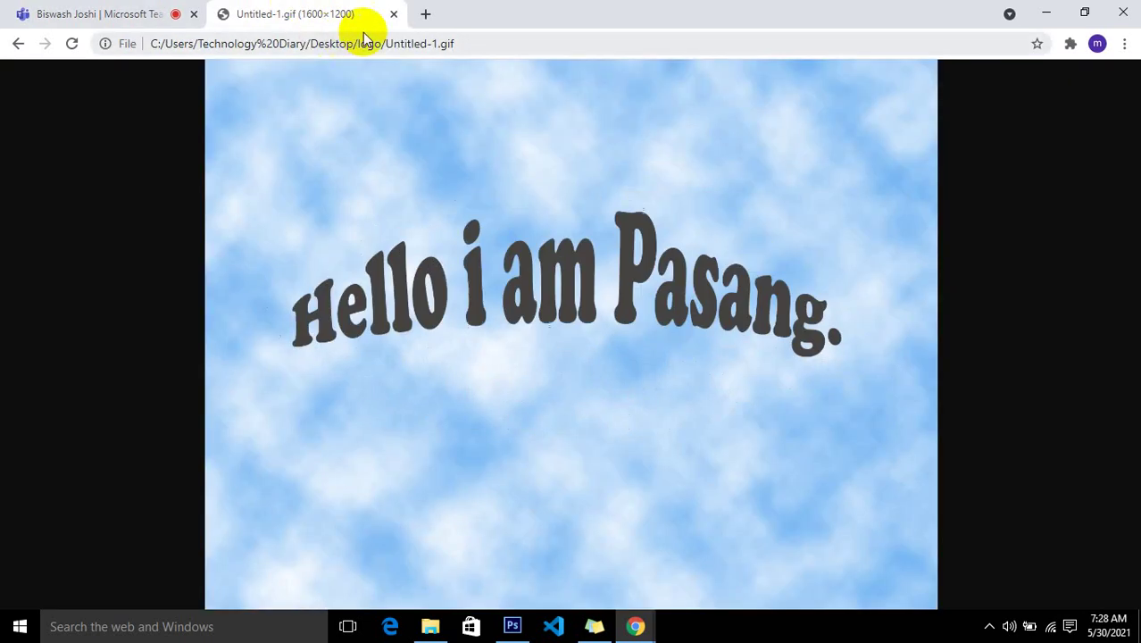
click(393, 14)
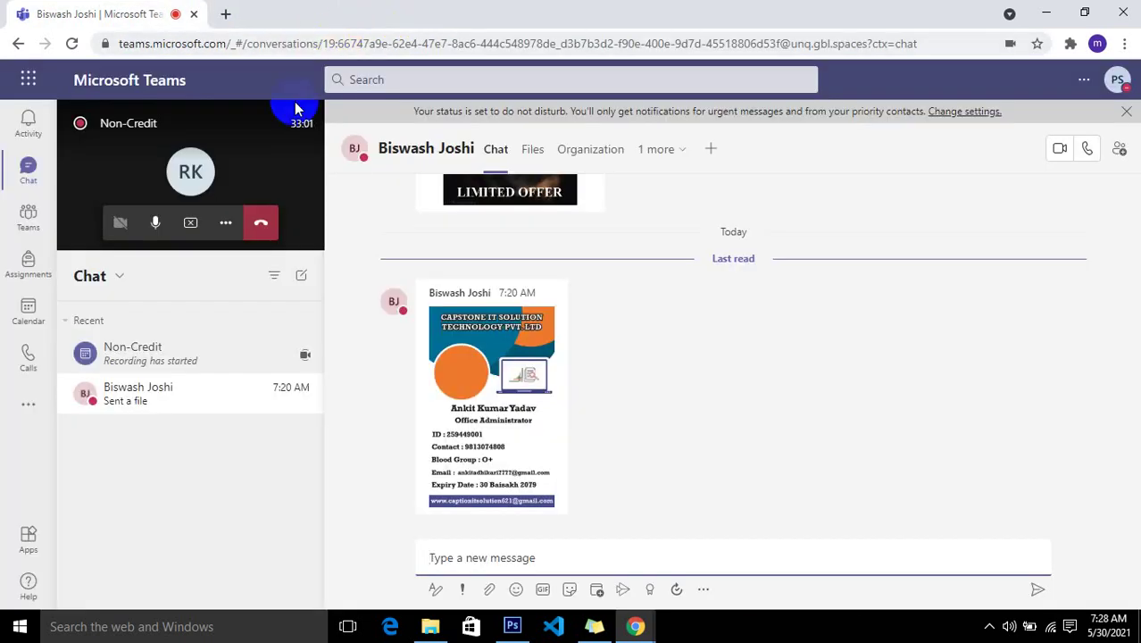
click(197, 168)
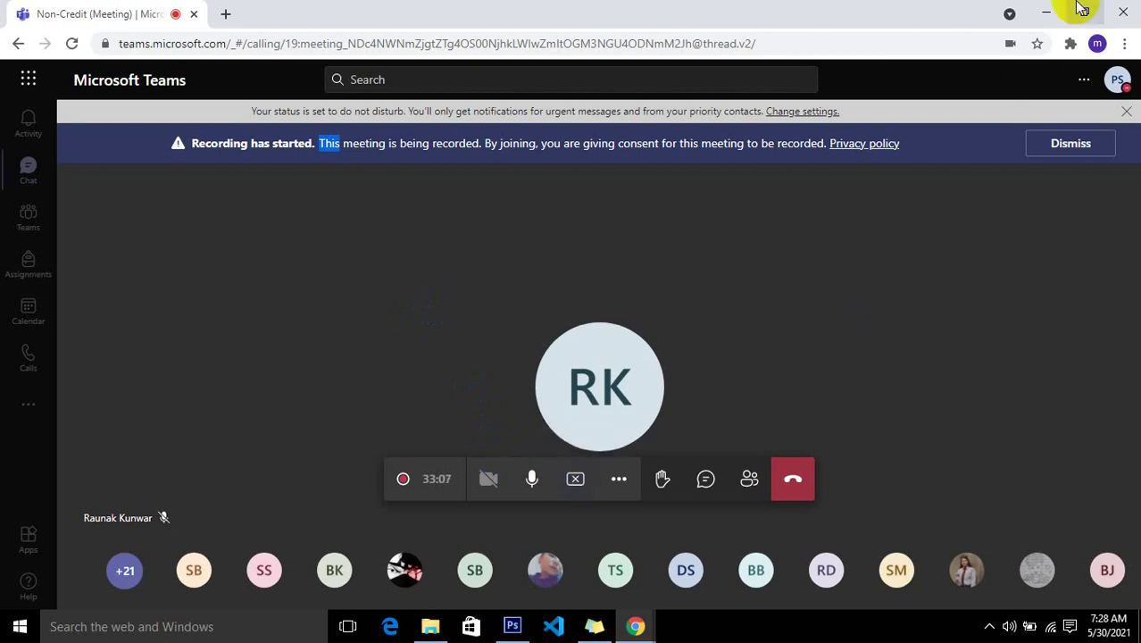
click(1046, 10)
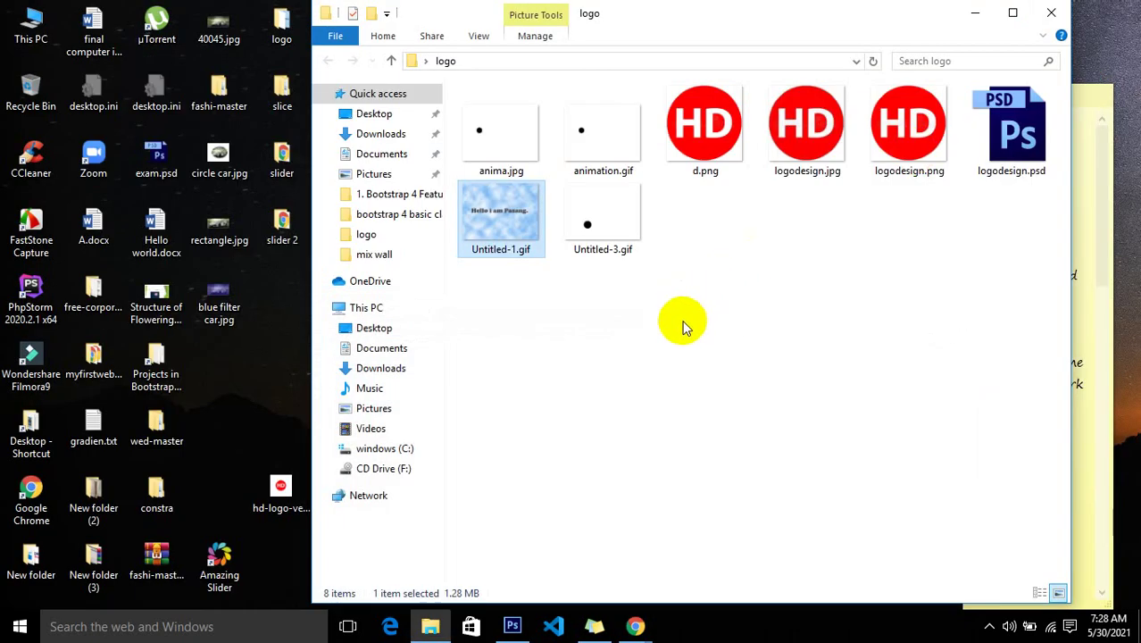
click(654, 628)
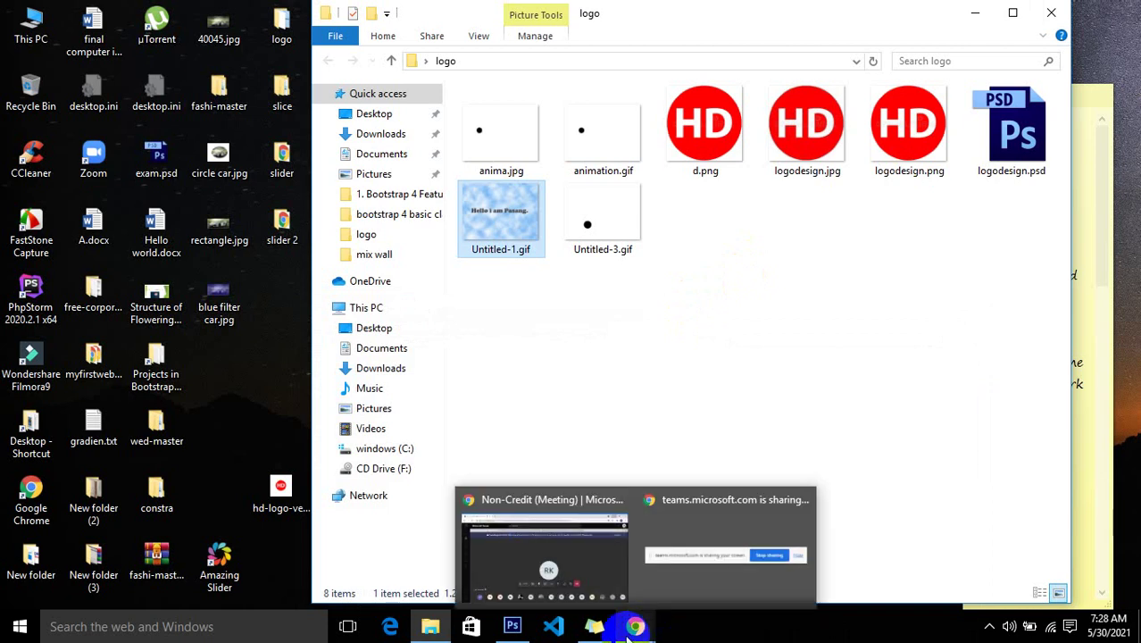
mouse_move(638, 627)
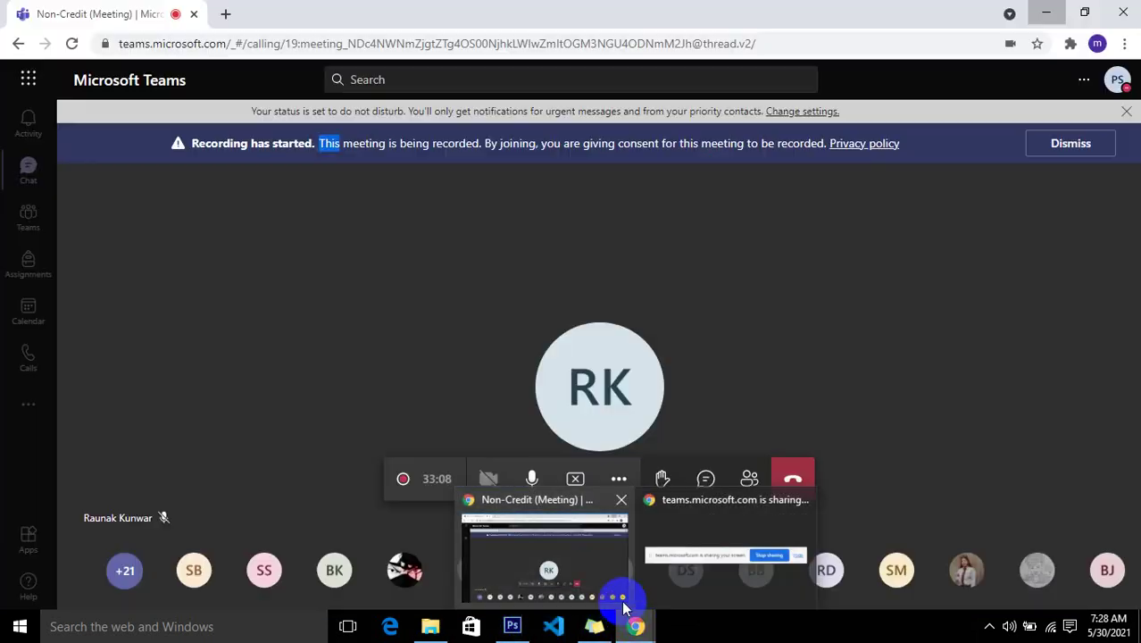
click(624, 597)
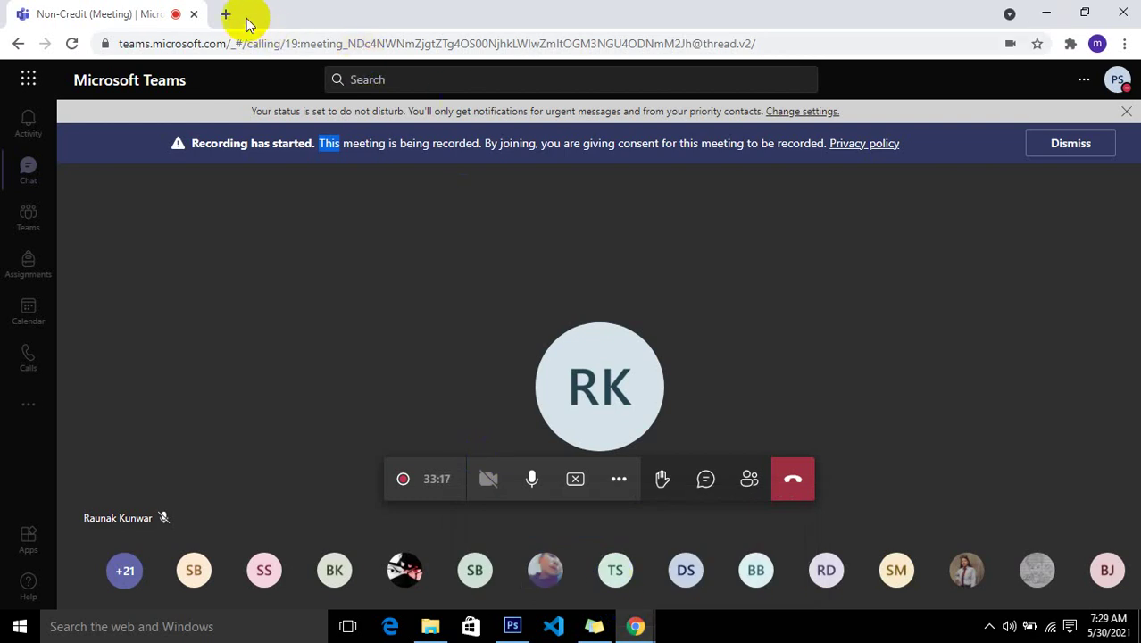
In a new browser tab, search Google for "sprit images" and correct the query to "sprites images".
click(229, 11)
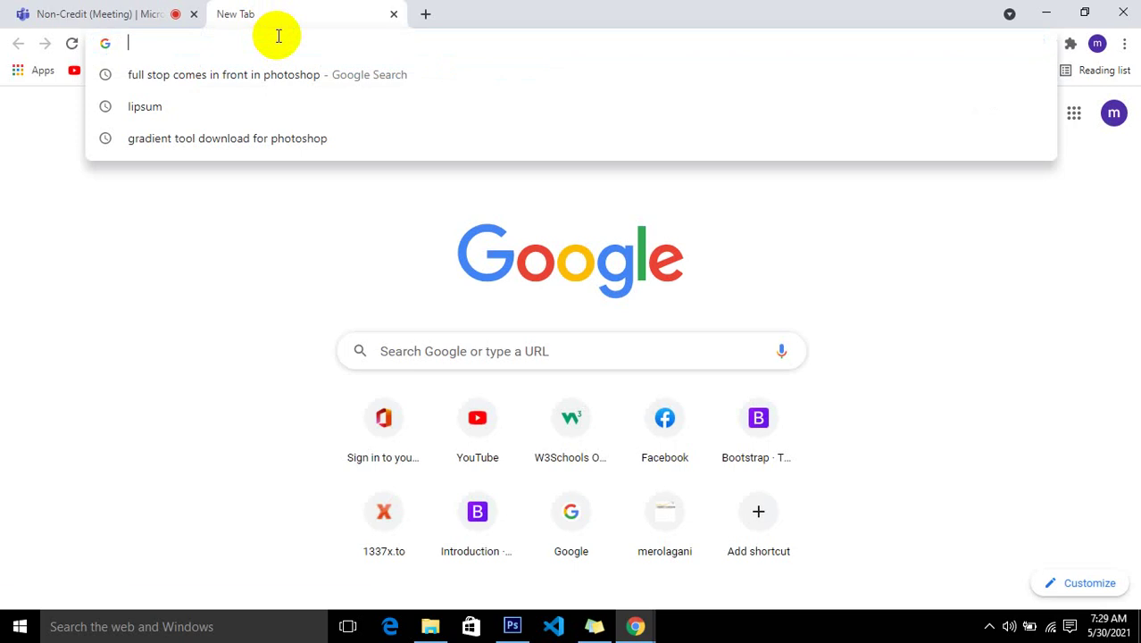
text(sprit images)
key(Return)
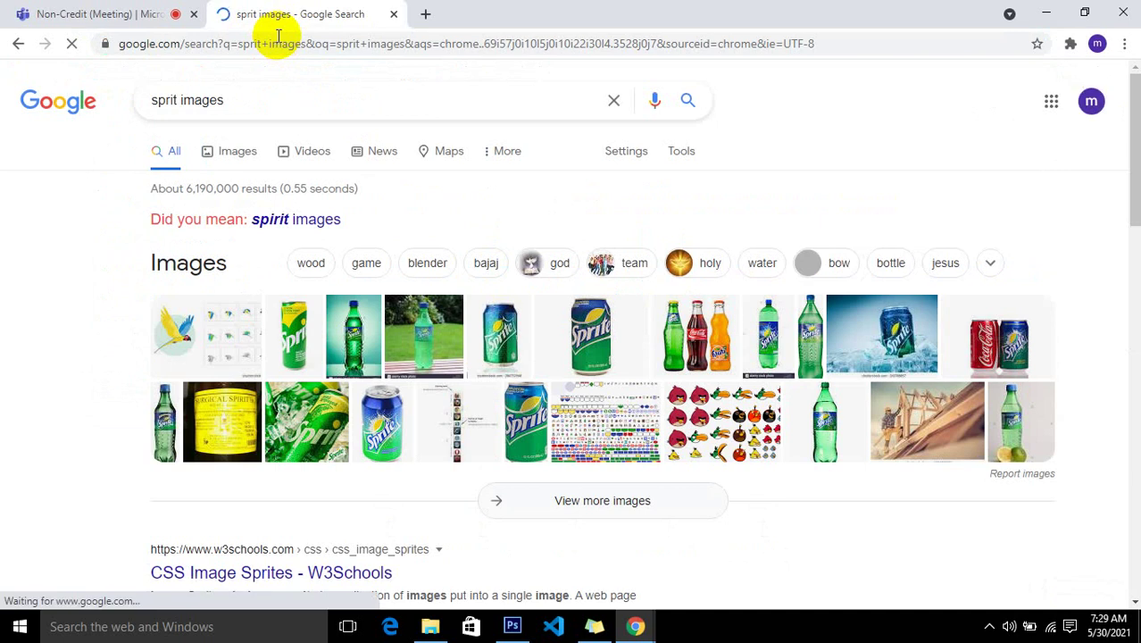
scroll(298, 102, down, 3)
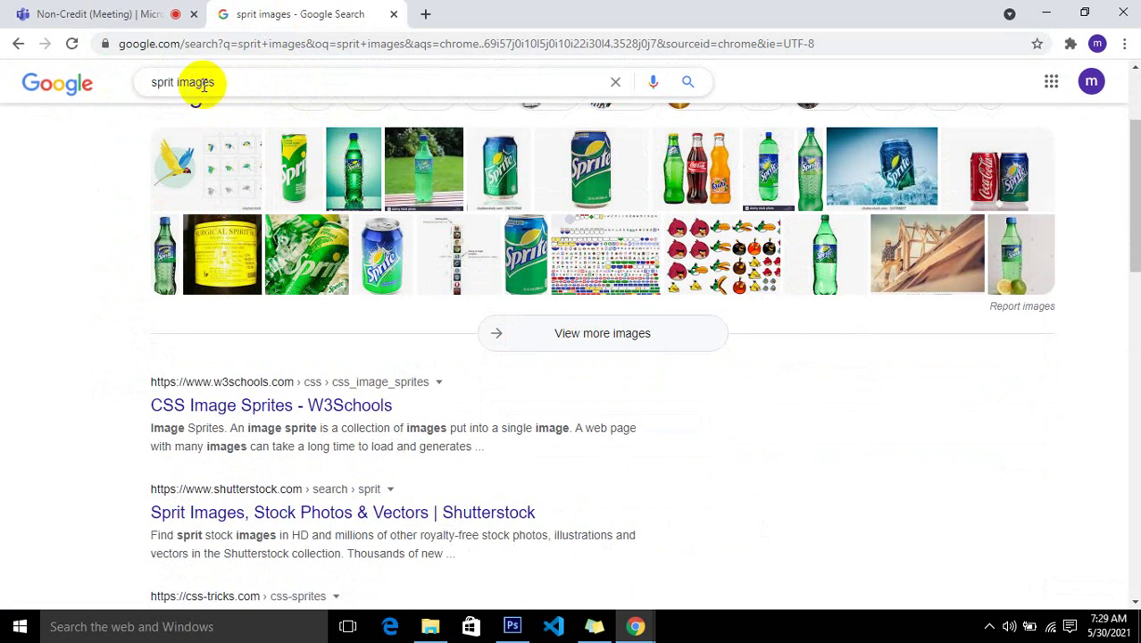
click(175, 78)
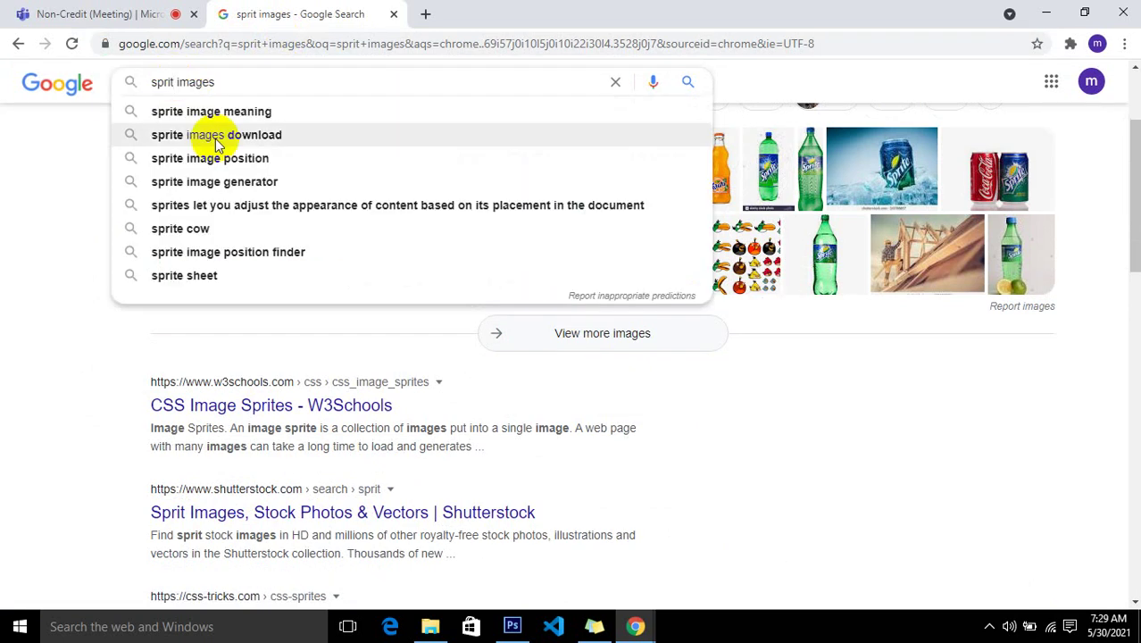
text(es)
key(Return)
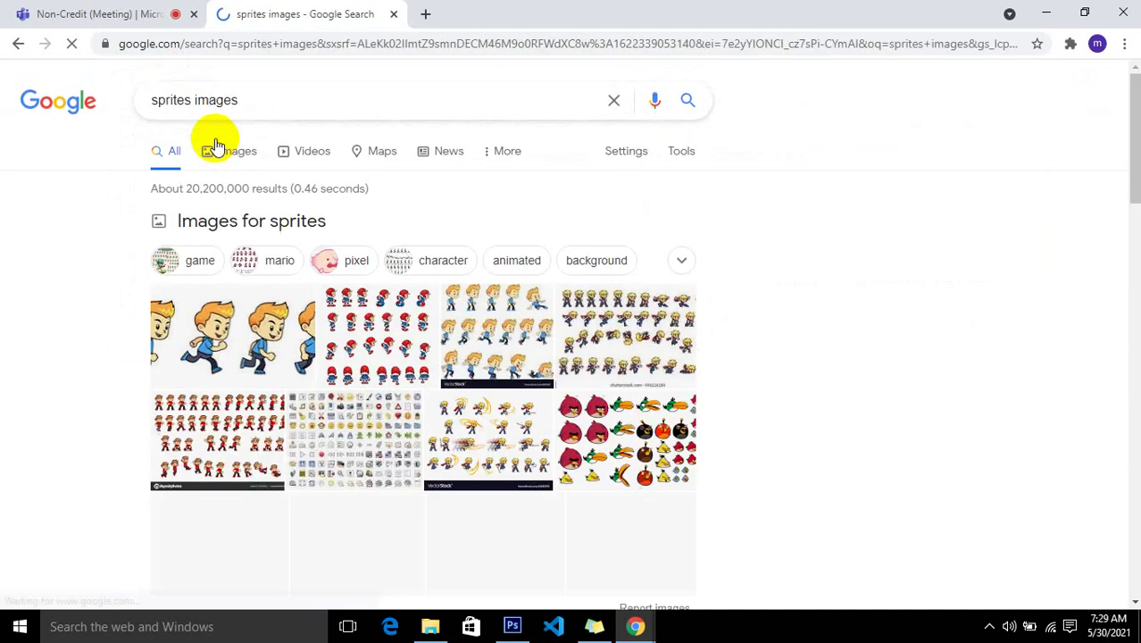
Open the A List Apart, Tutorial Republic and Toptal search results about CSS sprites in separate new tabs.
scroll(561, 408, down, 2)
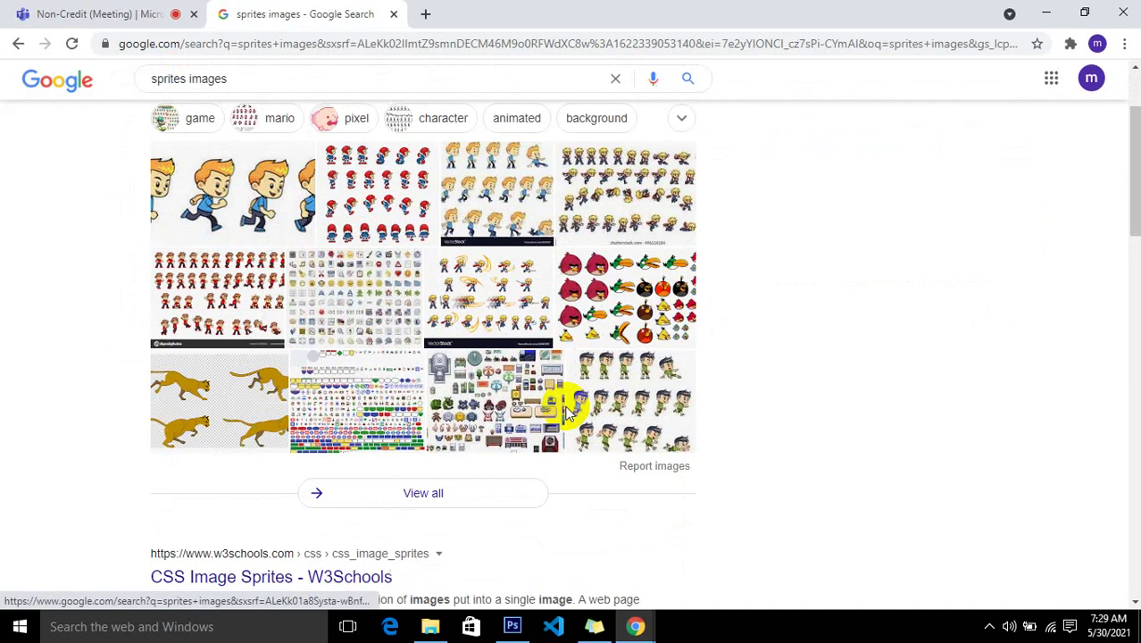
scroll(565, 413, down, 1)
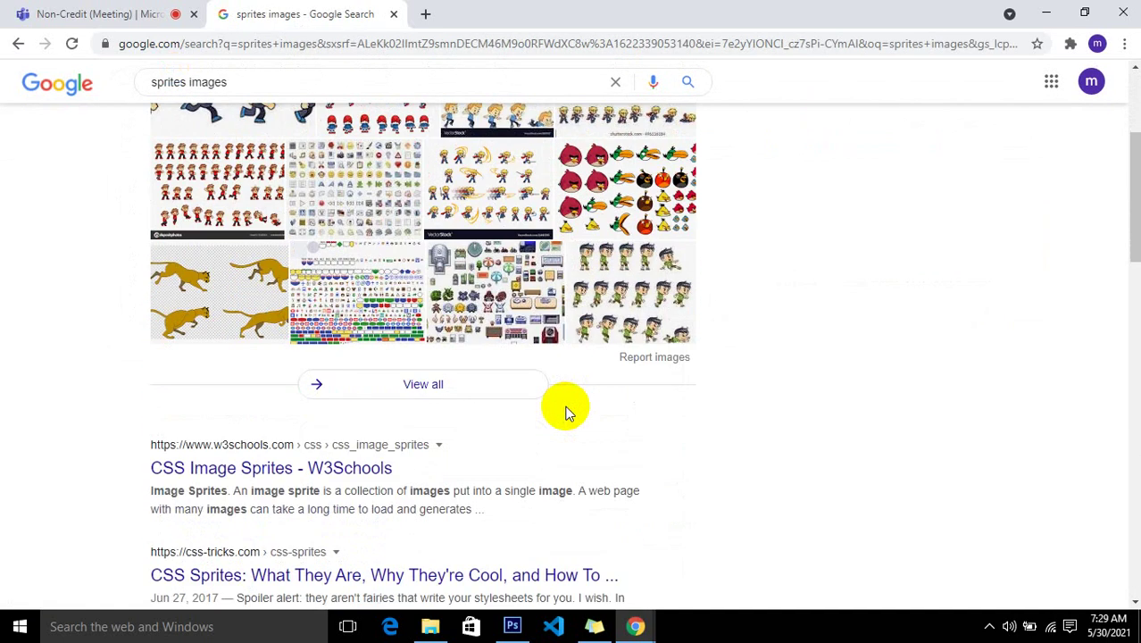
scroll(565, 412, down, 3)
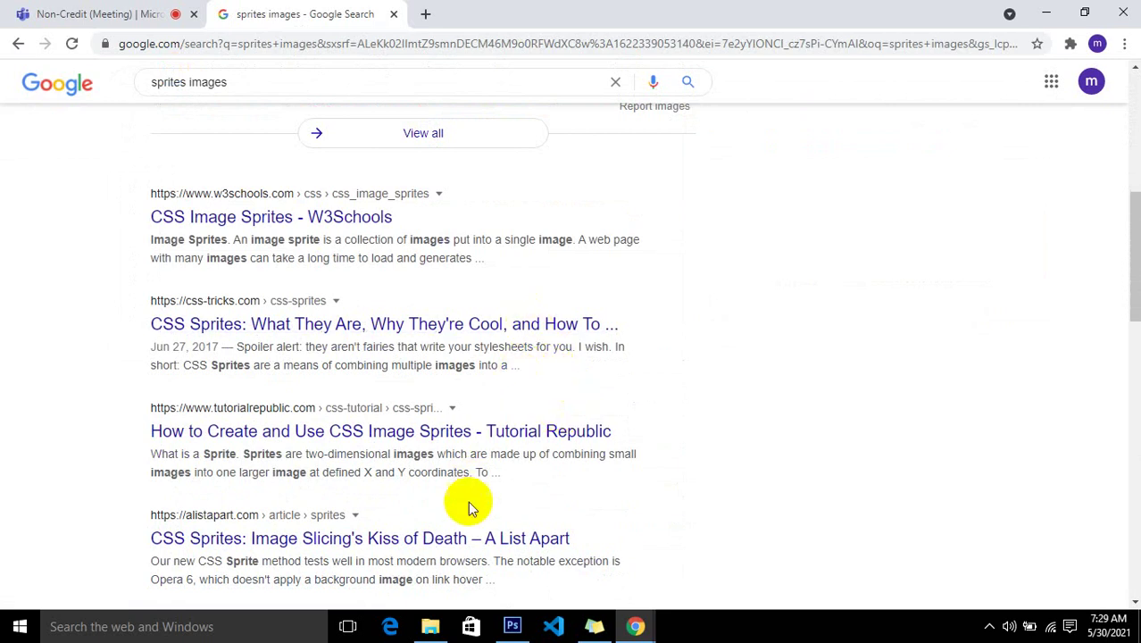
right_click(480, 535)
click(536, 381)
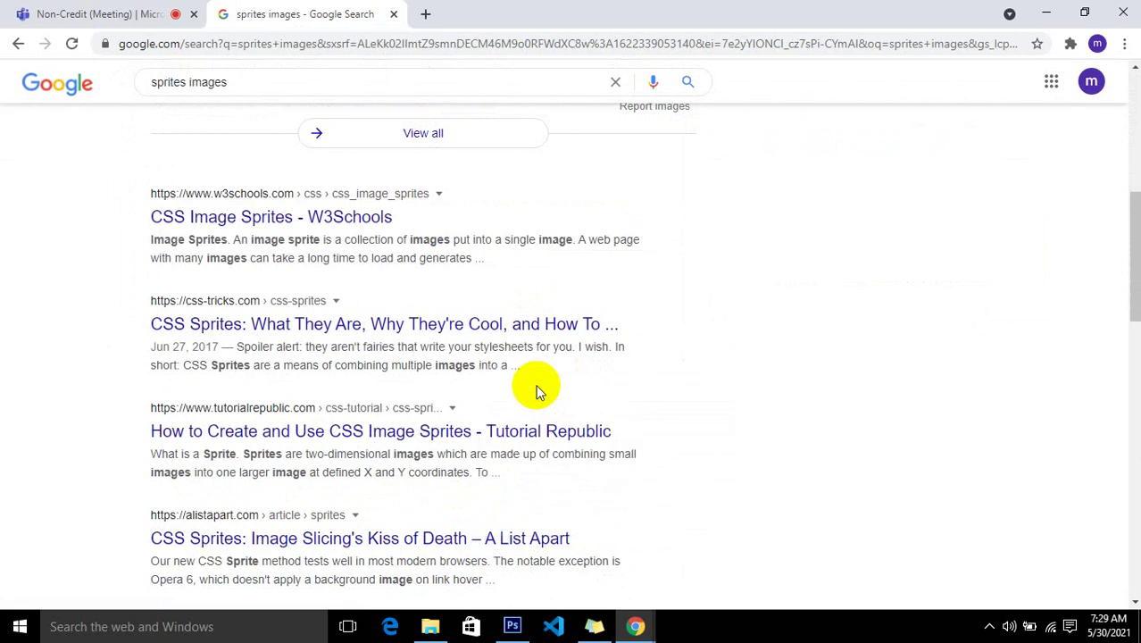
right_click(509, 419)
click(554, 428)
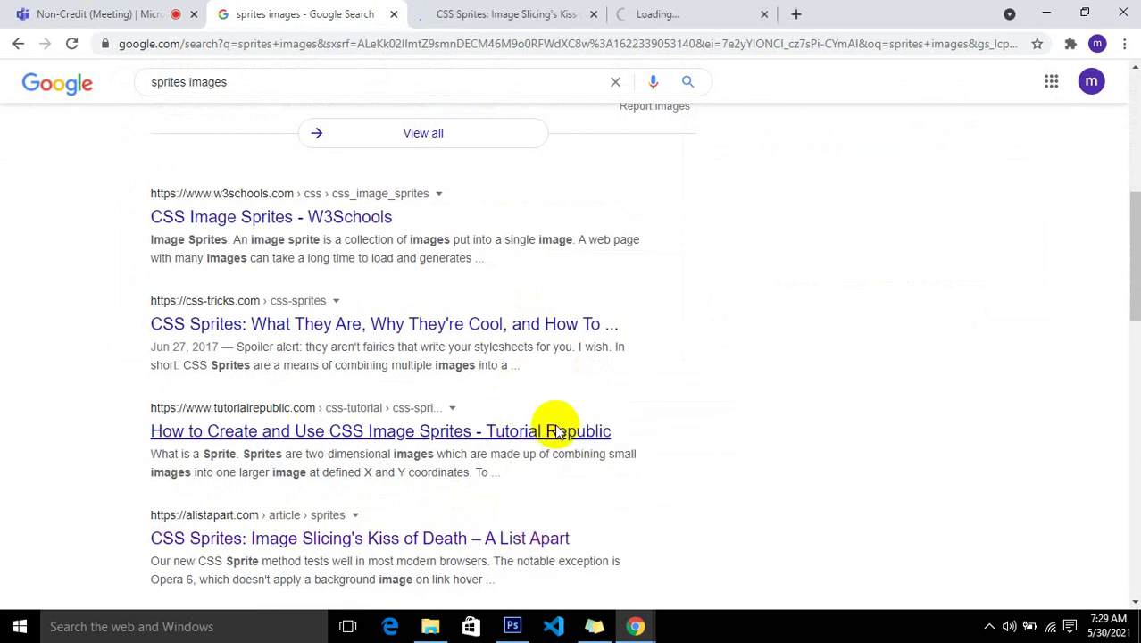
scroll(555, 428, down, 3)
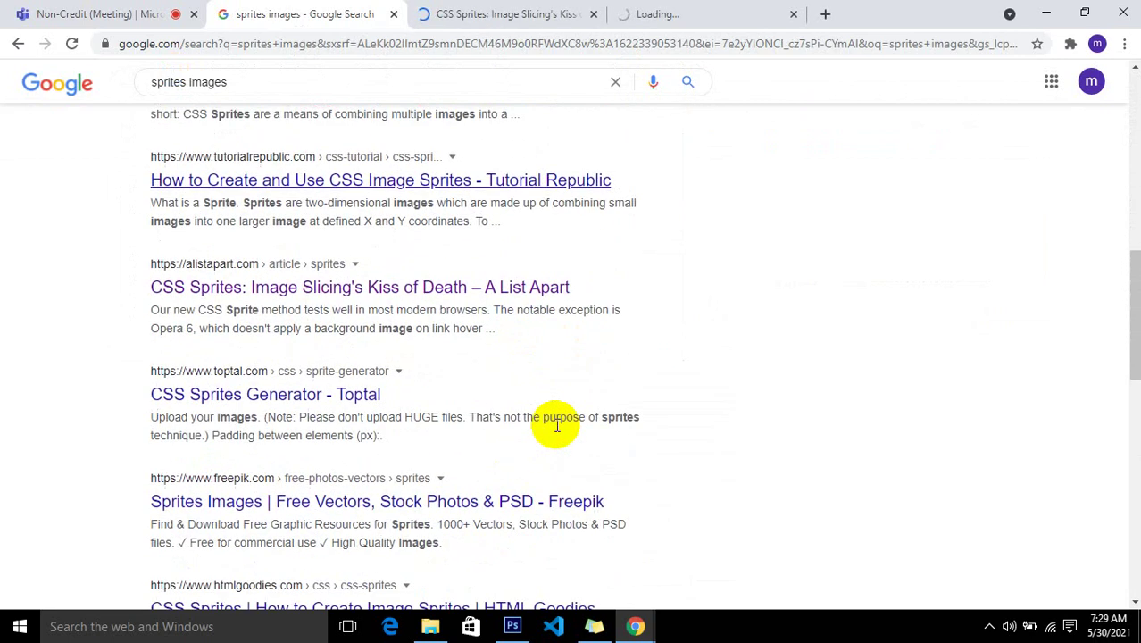
right_click(375, 399)
click(420, 403)
Switch the "sprites images" search to image results and browse the sprite sheet examples.
scroll(433, 473, up, 4)
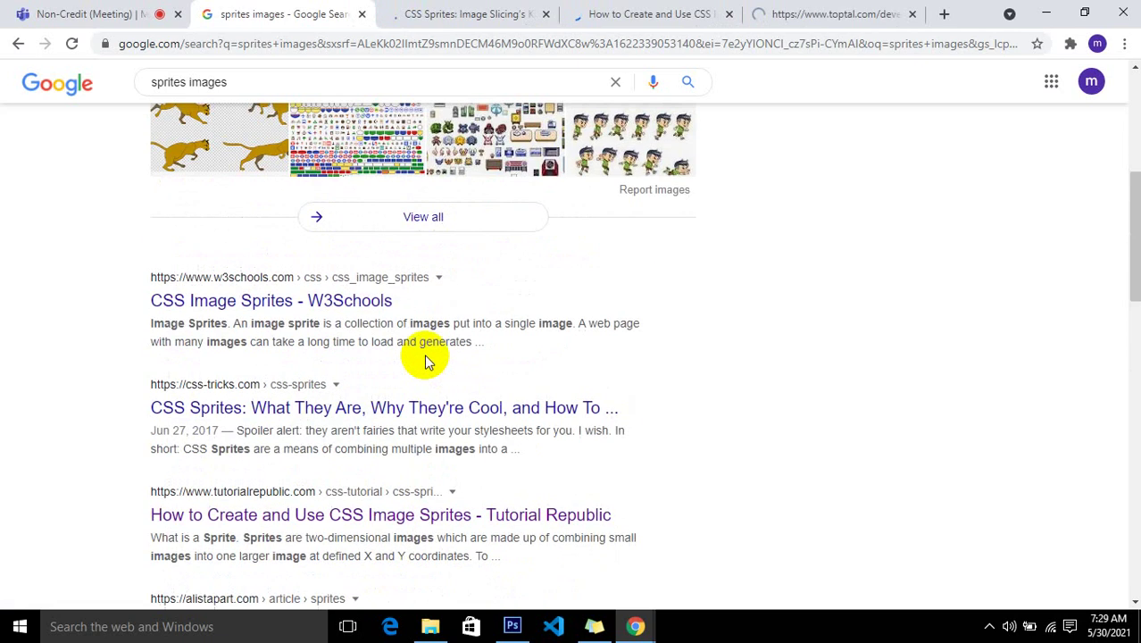
scroll(424, 361, up, 3)
click(243, 150)
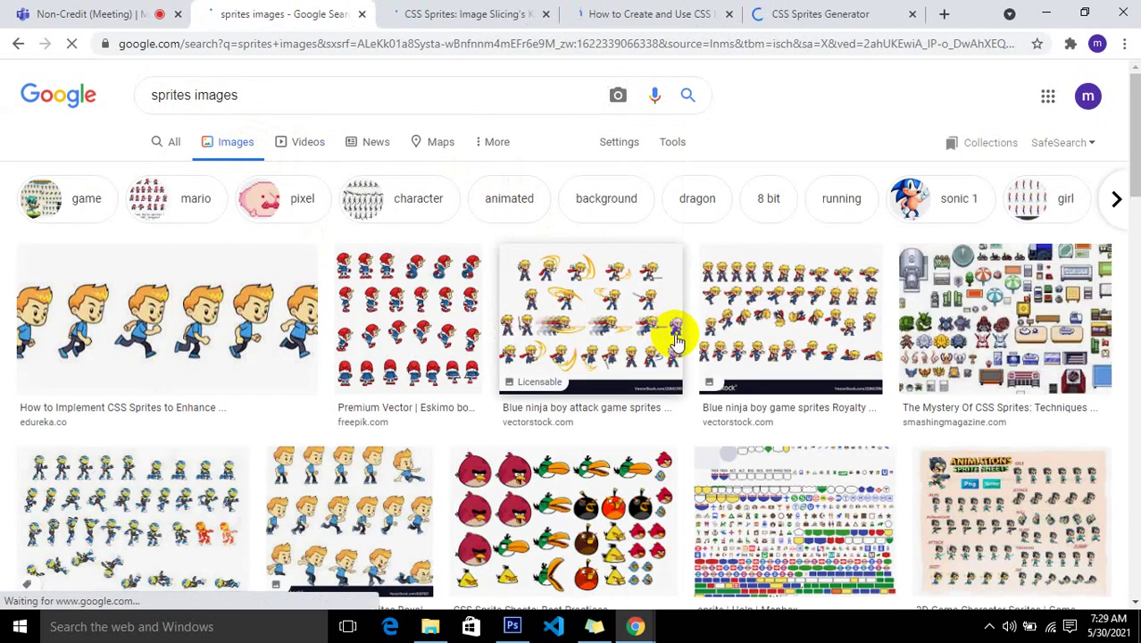
click(310, 332)
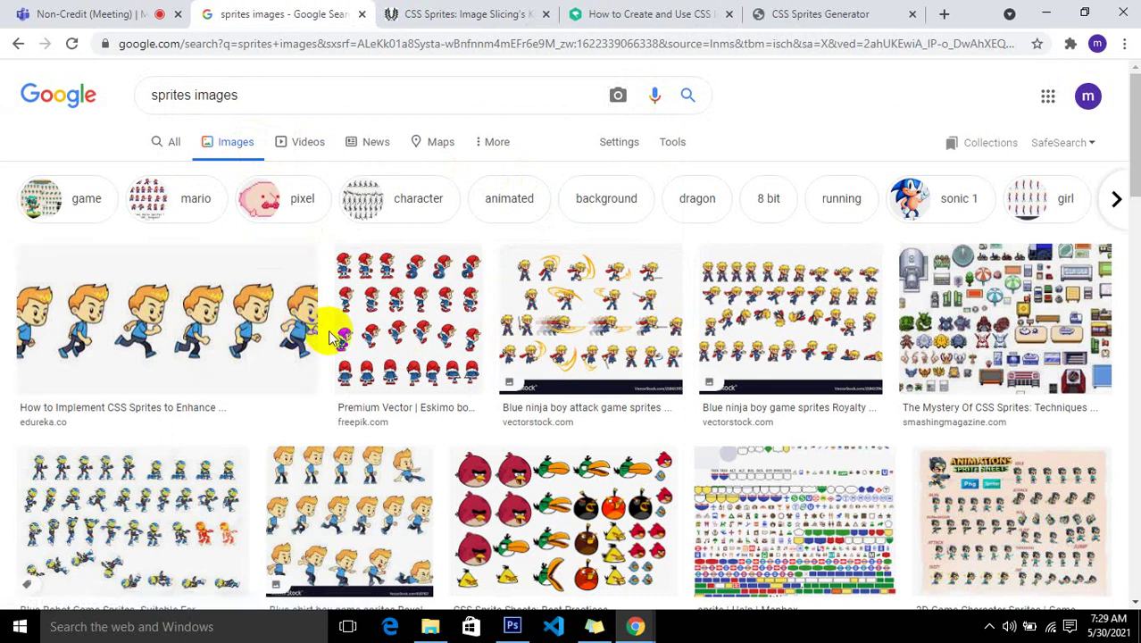
scroll(375, 437, down, 1)
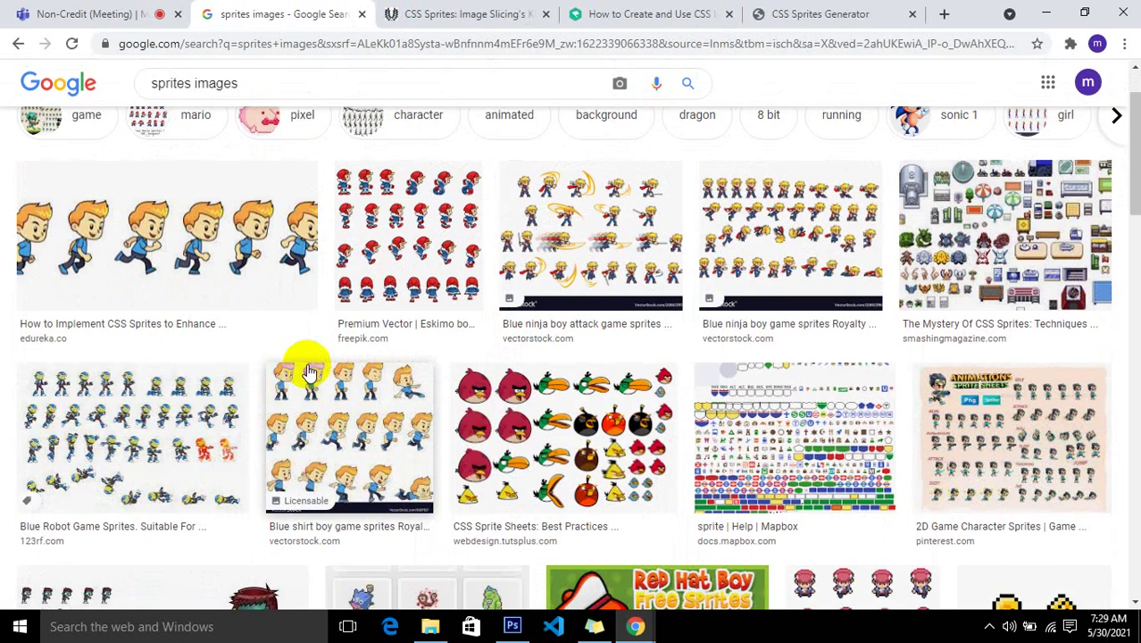
scroll(344, 446, down, 4)
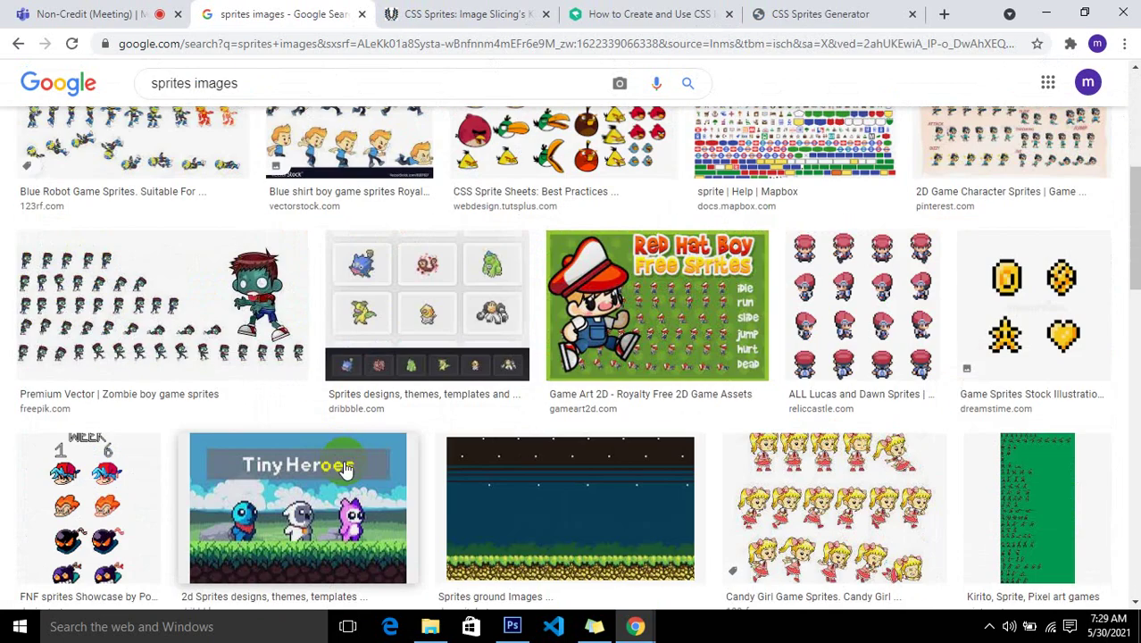
scroll(344, 464, down, 4)
scroll(344, 446, up, 3)
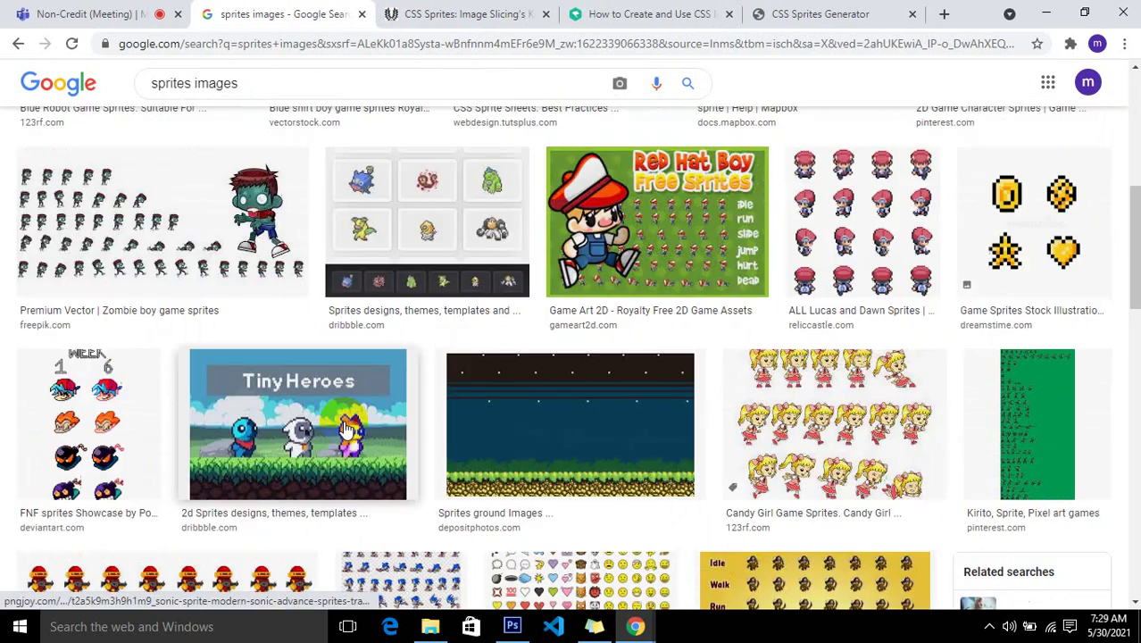
scroll(348, 428, up, 6)
Read through the A List Apart article "CSS Sprites: Image Slicing's Kiss of Death" in its tab.
click(468, 11)
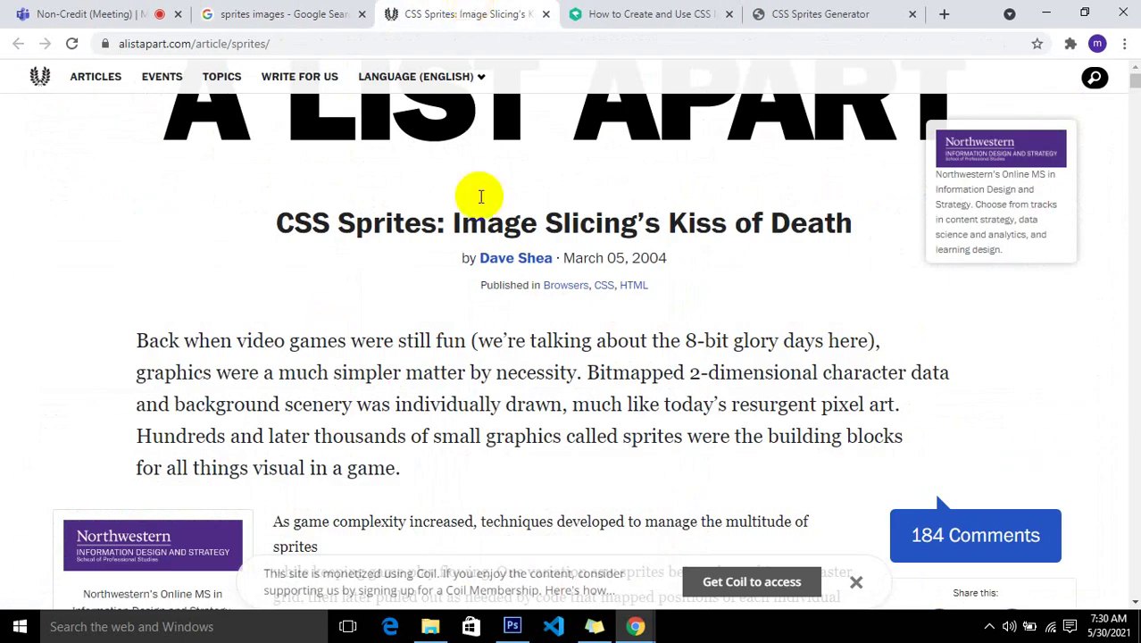
scroll(482, 259, down, 15)
scroll(485, 259, down, 12)
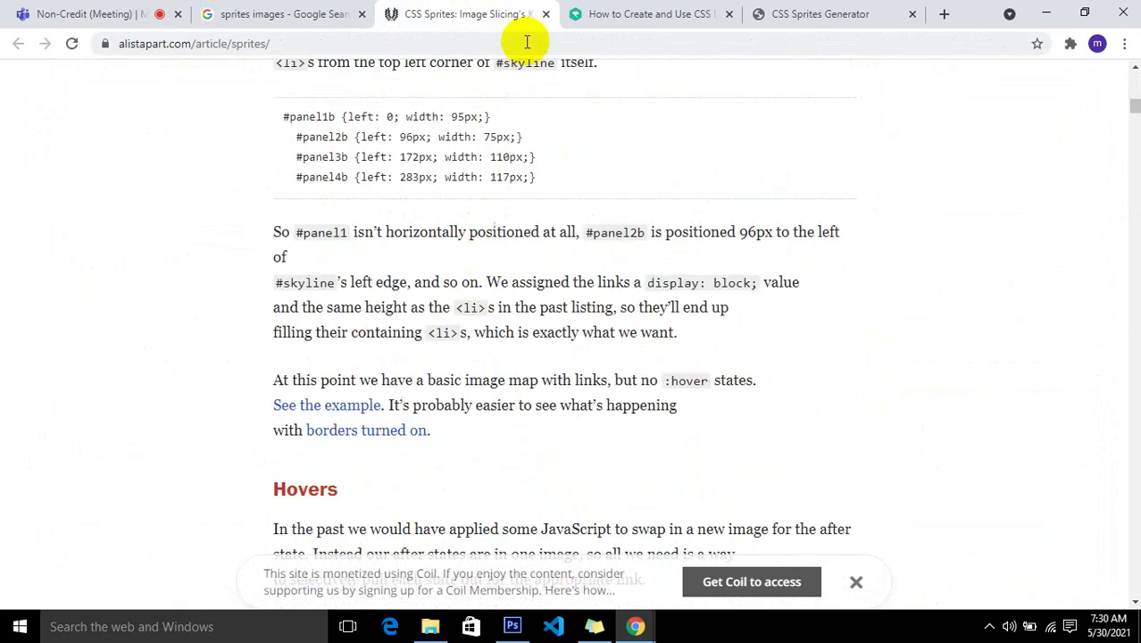
Close the A List Apart article and skim the Tutorial Republic tutorial on creating and using CSS image sprites.
click(545, 14)
scroll(522, 161, down, 9)
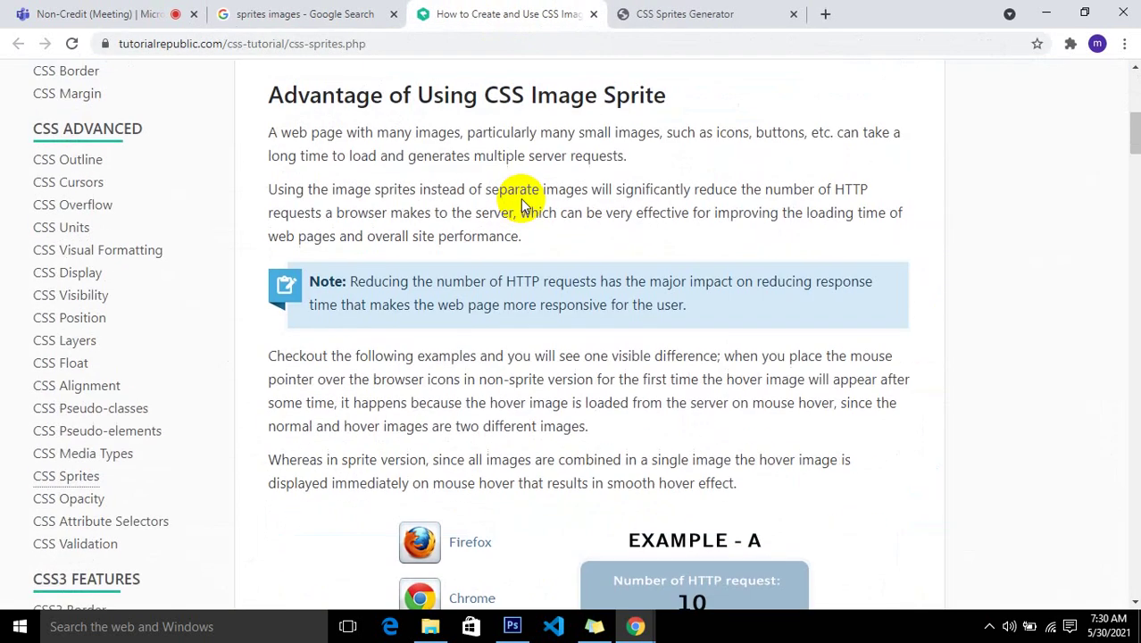
scroll(522, 206, down, 18)
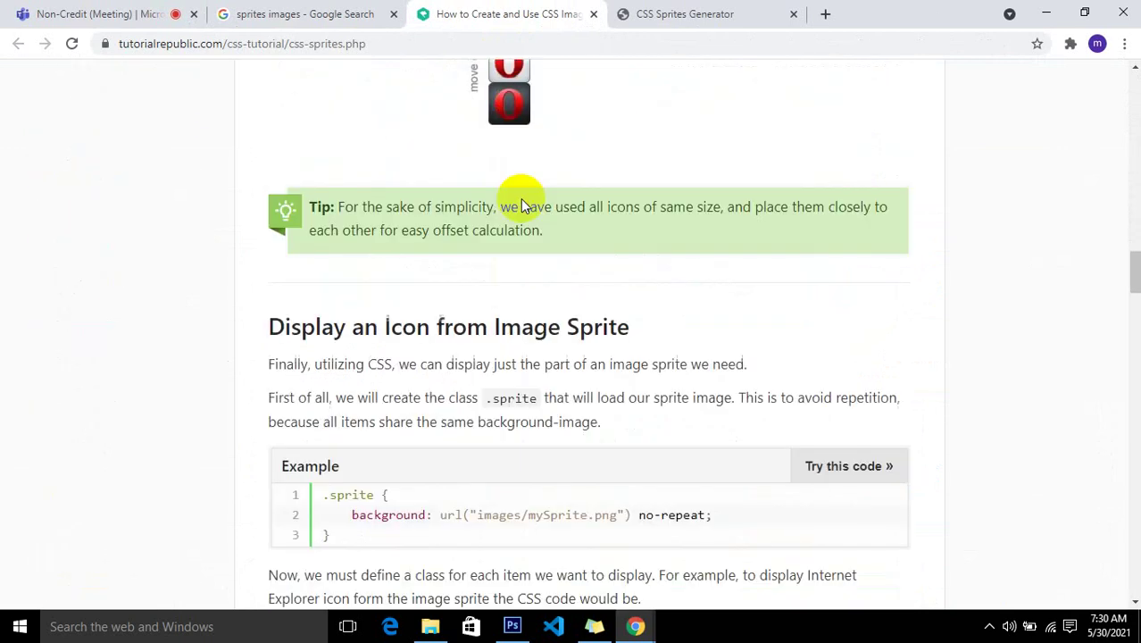
scroll(521, 206, down, 5)
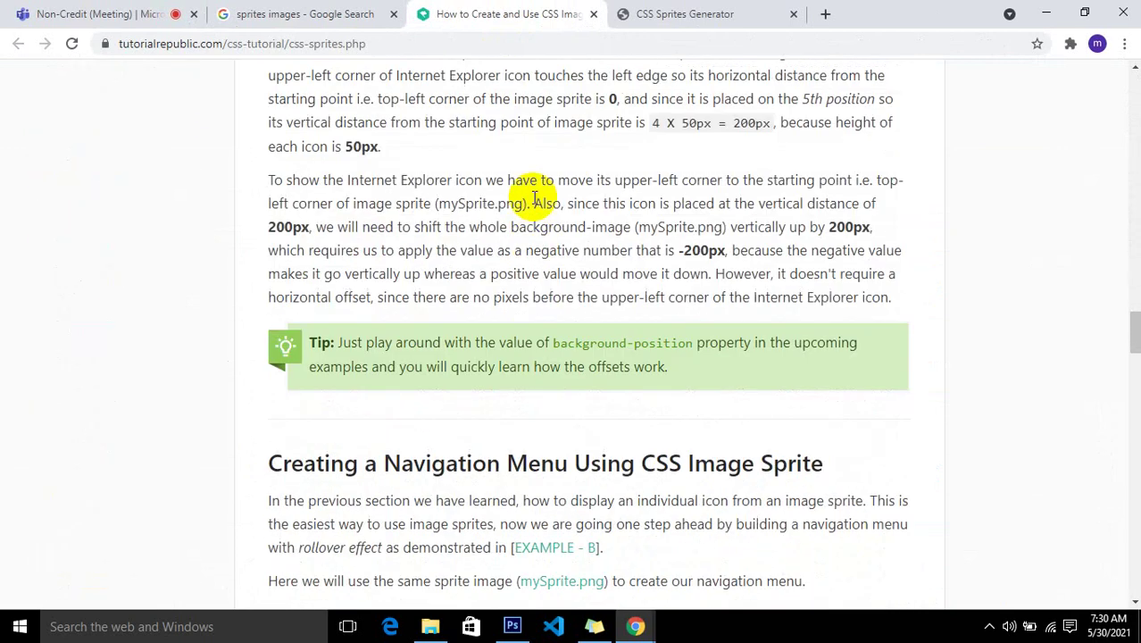
Close the Tutorial Republic page, look over Toptal's CSS Sprites Generator, and close it to return to the image results.
click(593, 16)
scroll(510, 232, down, 5)
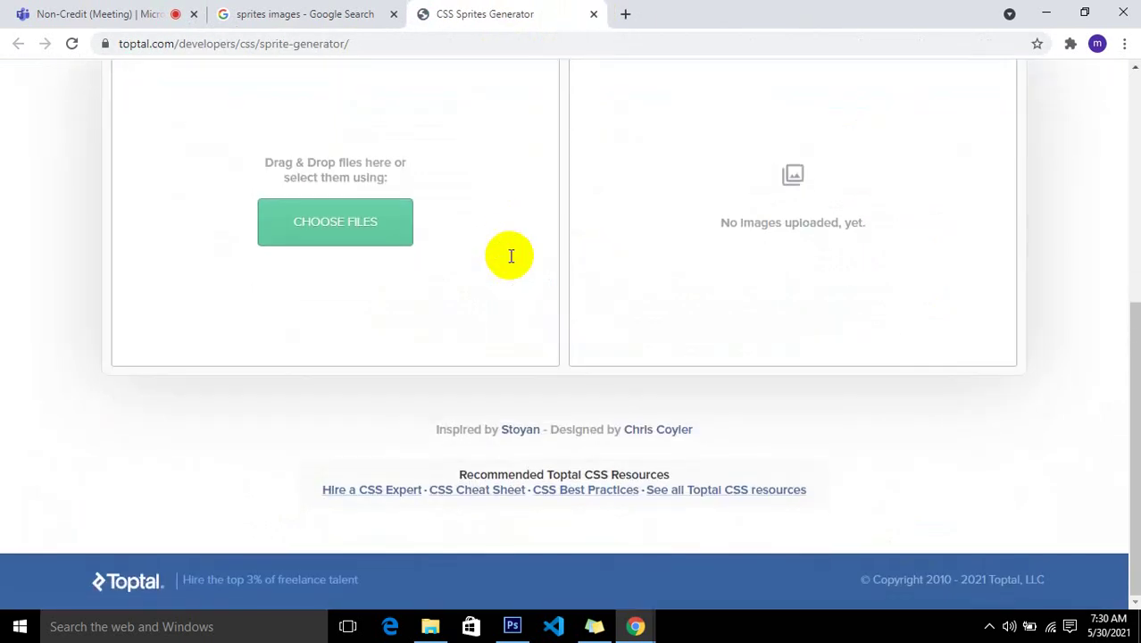
scroll(588, 235, up, 4)
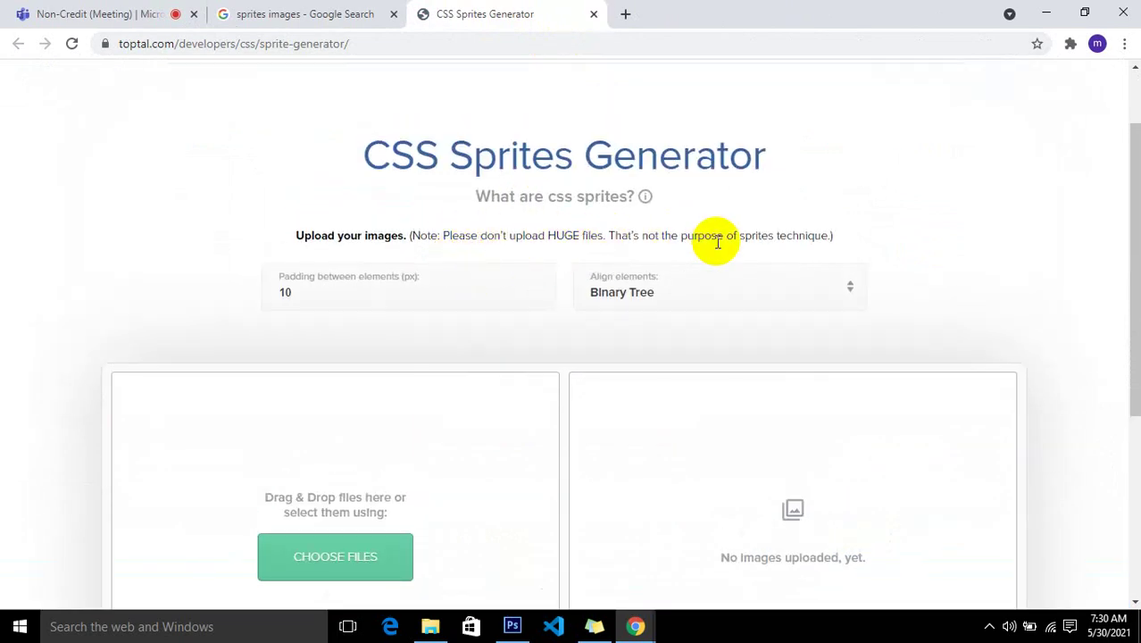
click(591, 13)
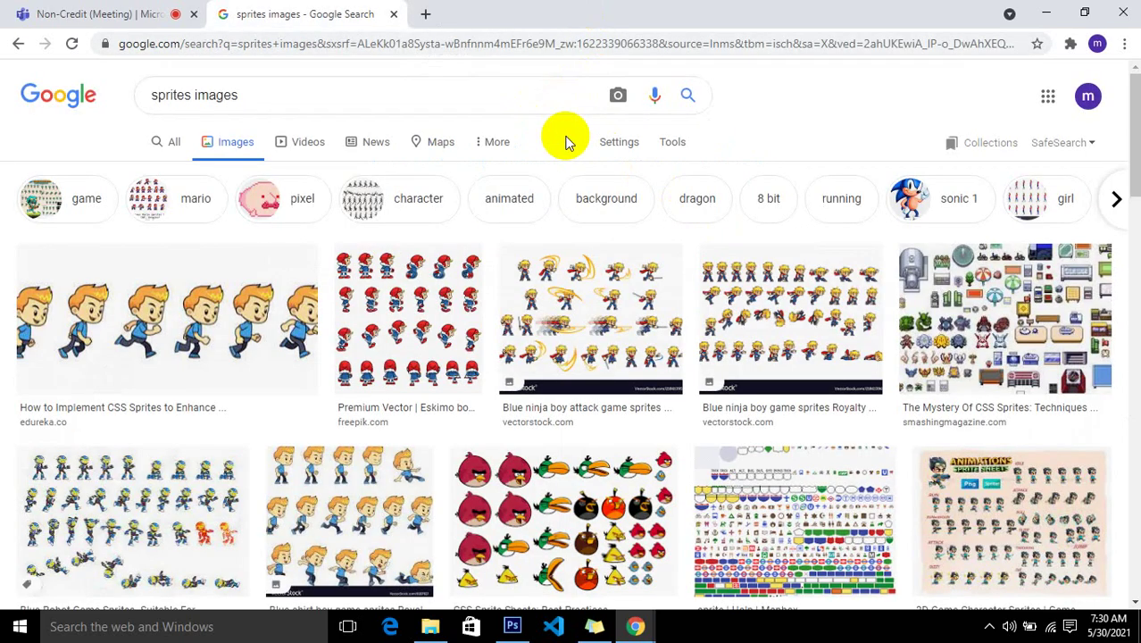
Preview the Edureka running-boy sprite image and save it as CSS-Sprites.png in the Desktop's logo folder.
click(254, 326)
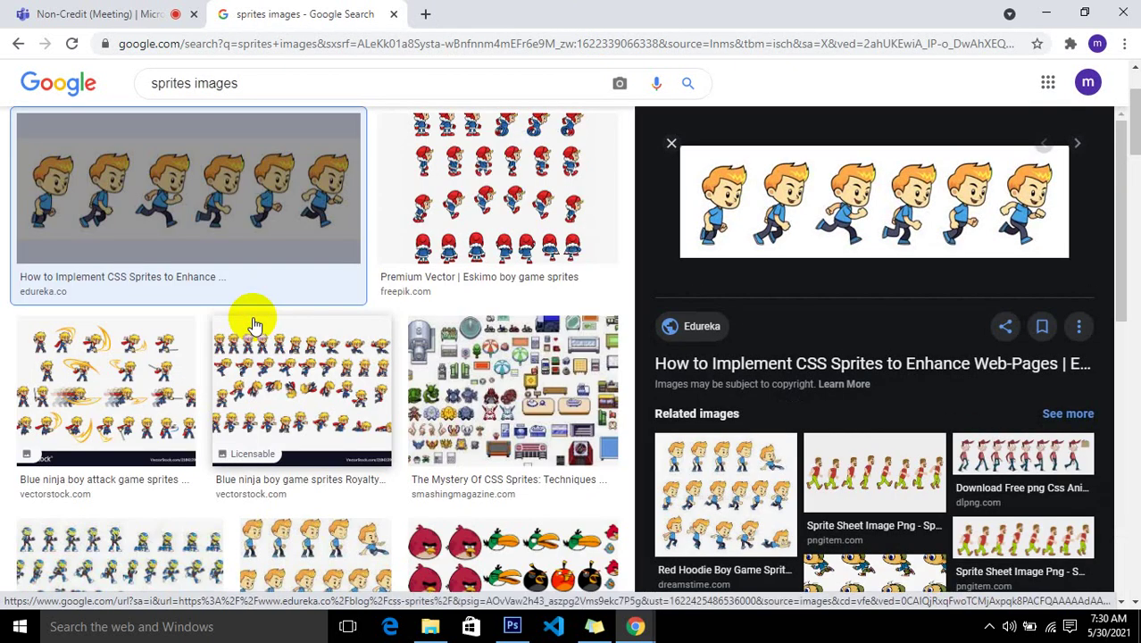
right_click(887, 200)
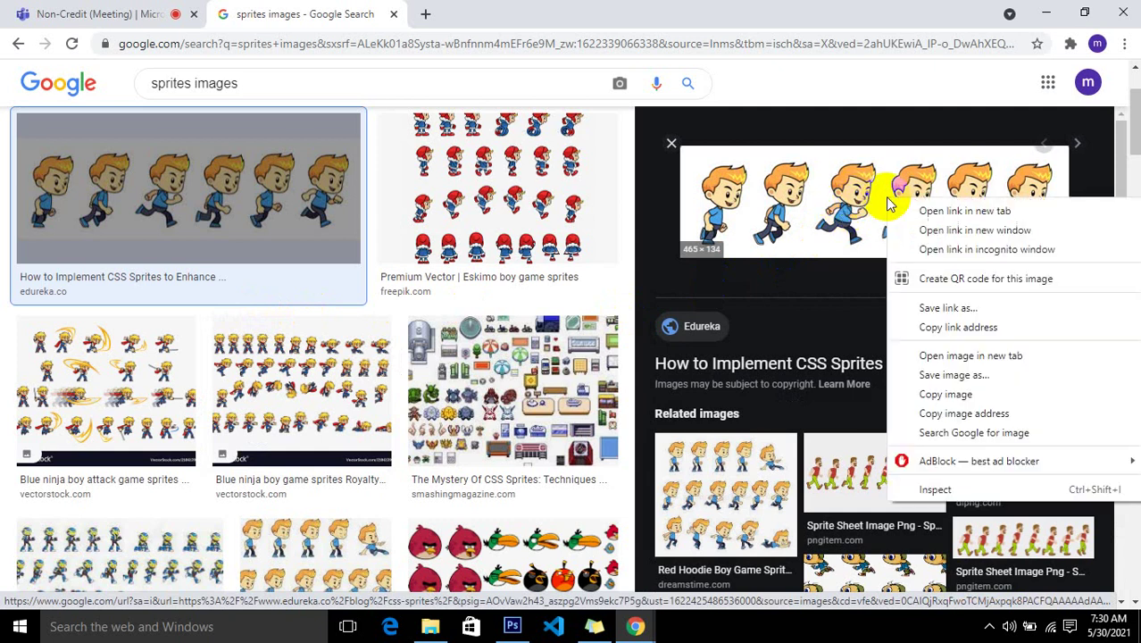
click(953, 375)
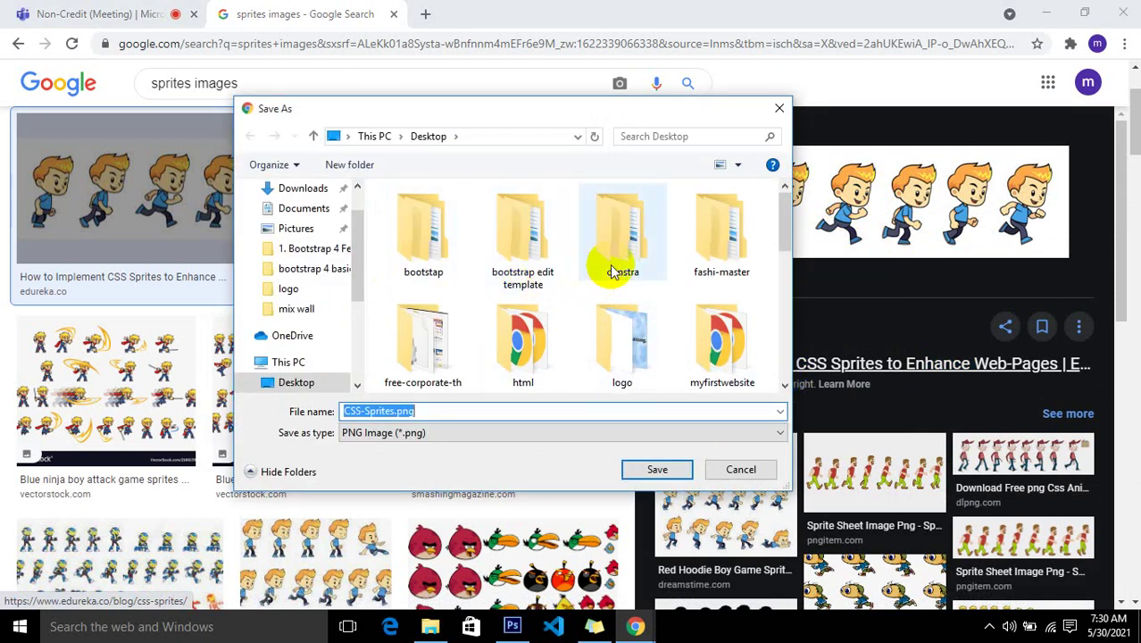
double_click(636, 350)
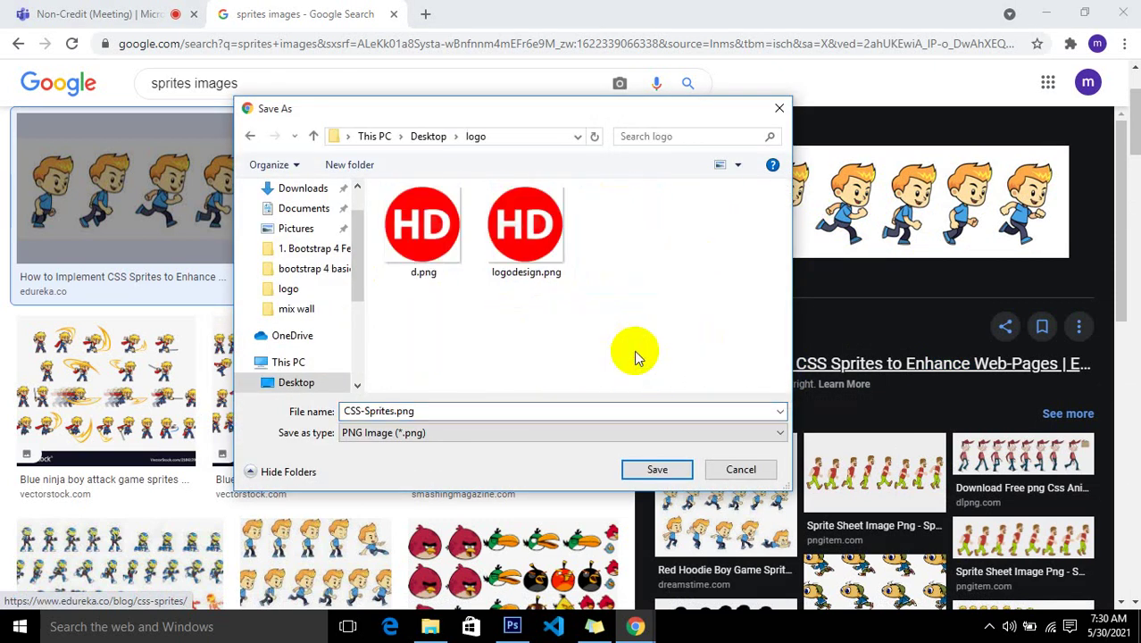
click(657, 467)
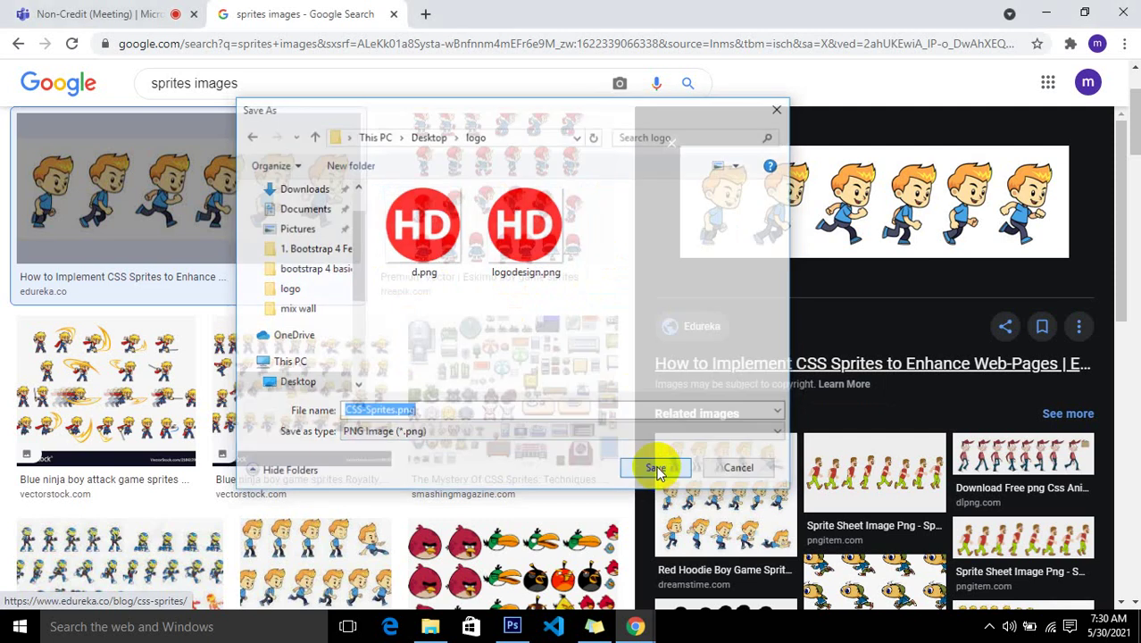
Browse the related images and the remaining "sprites images" results for more sprite sheet examples.
scroll(864, 431, down, 2)
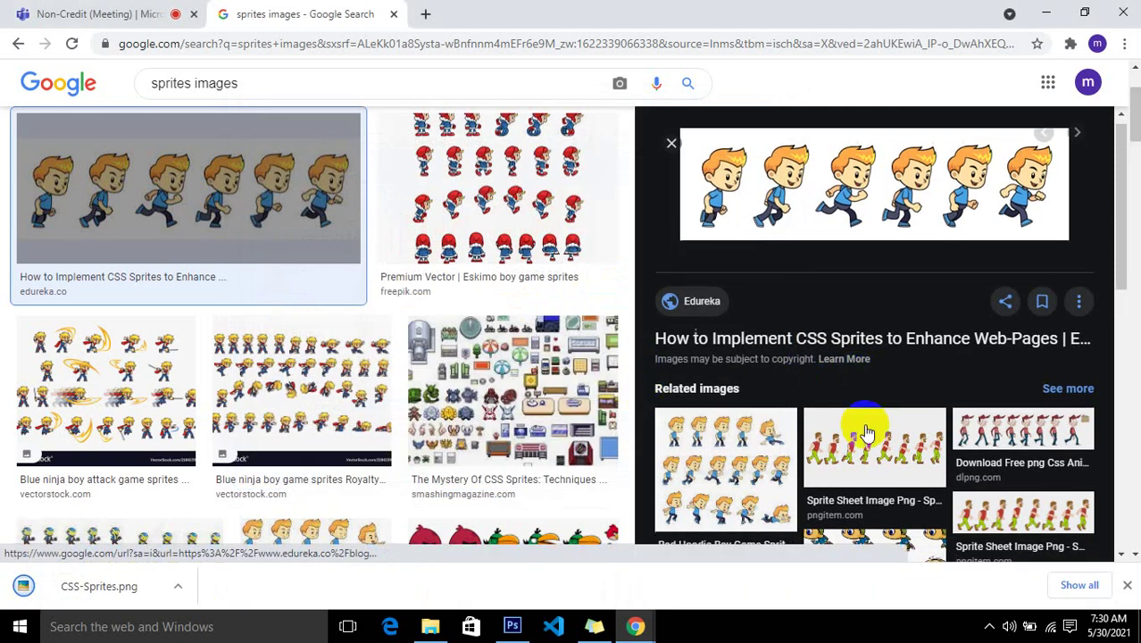
scroll(795, 400, down, 5)
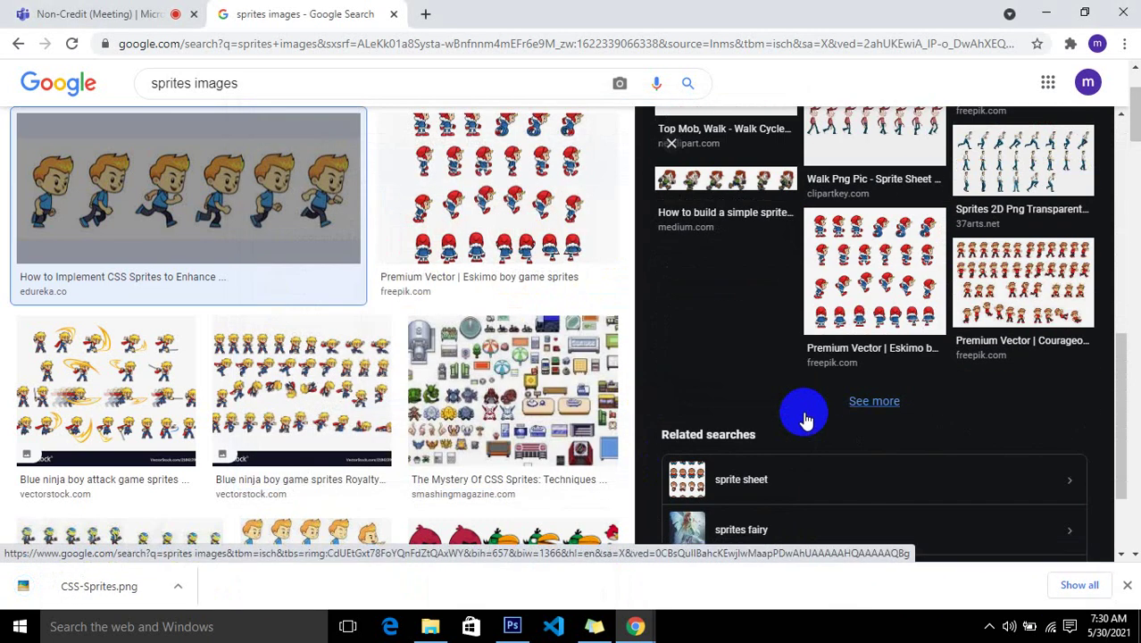
scroll(540, 407, up, 2)
scroll(540, 415, down, 7)
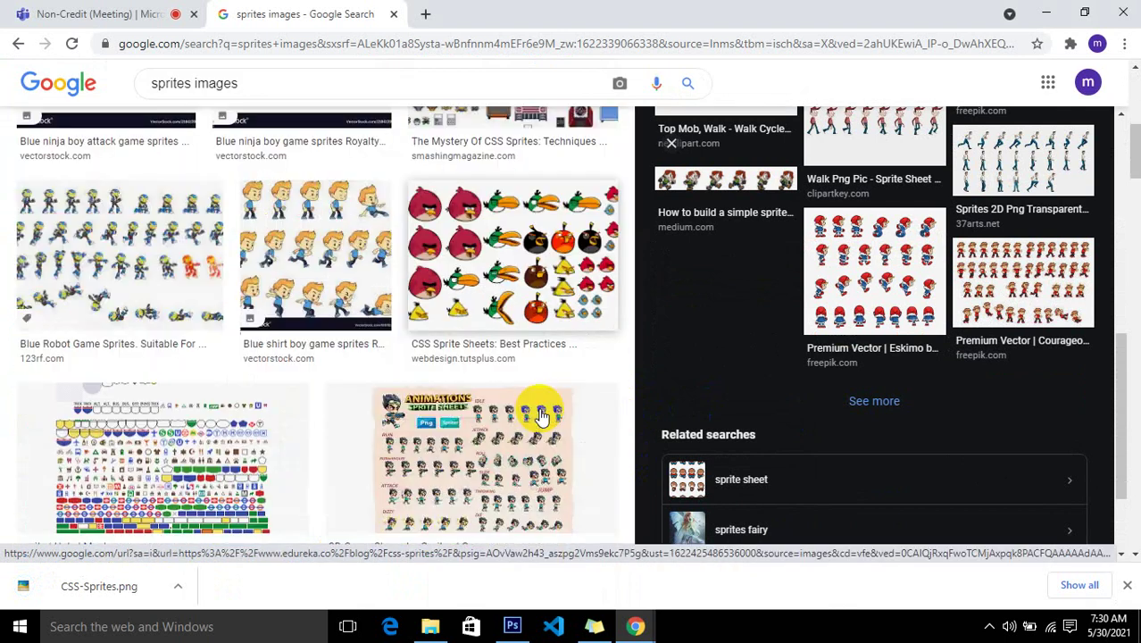
scroll(540, 415, down, 10)
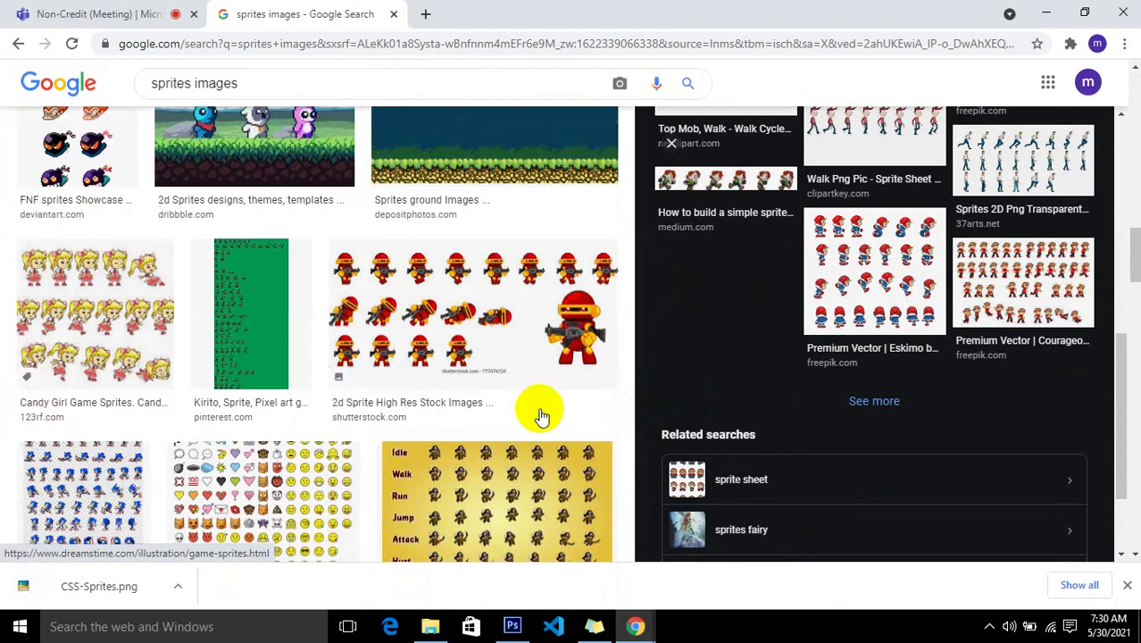
scroll(530, 416, down, 5)
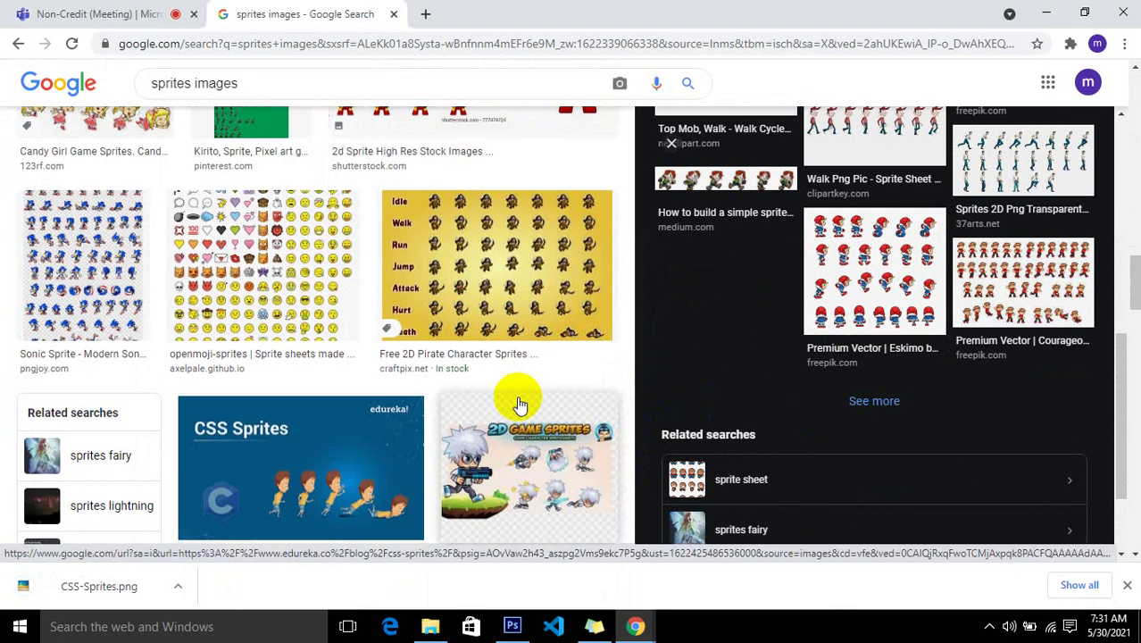
scroll(520, 404, down, 6)
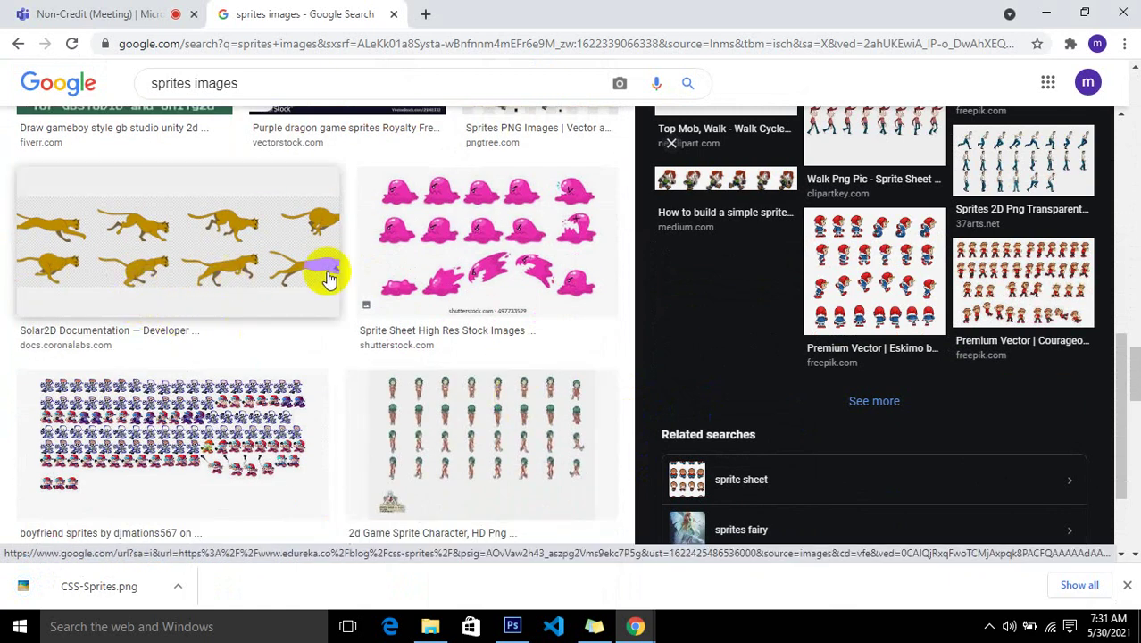
scroll(330, 281, down, 3)
scroll(332, 283, down, 6)
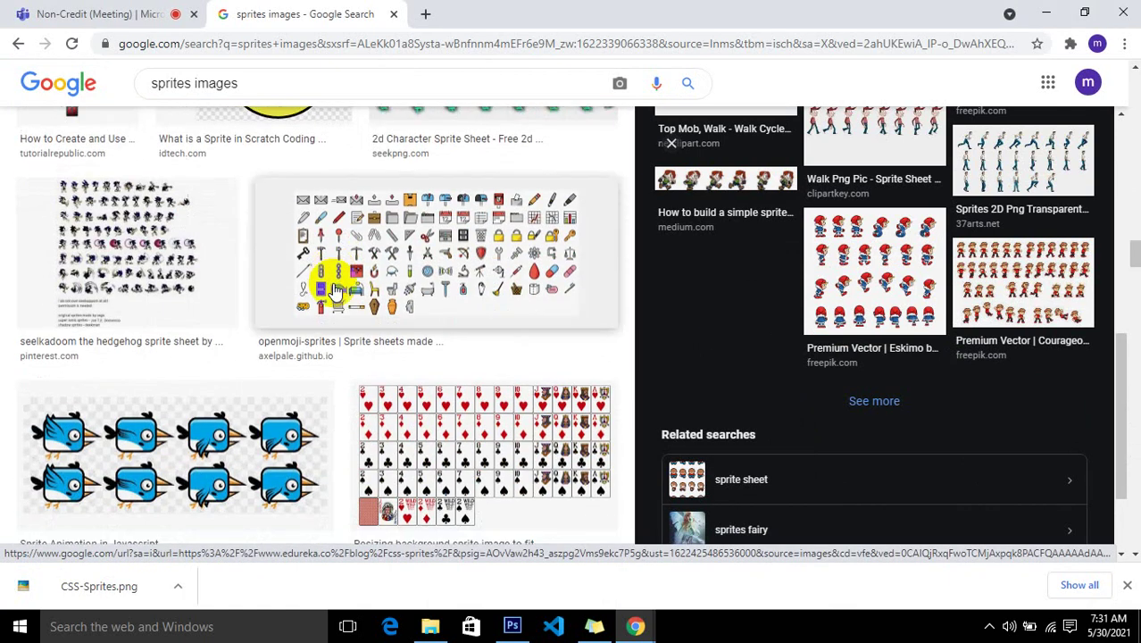
scroll(333, 284, down, 10)
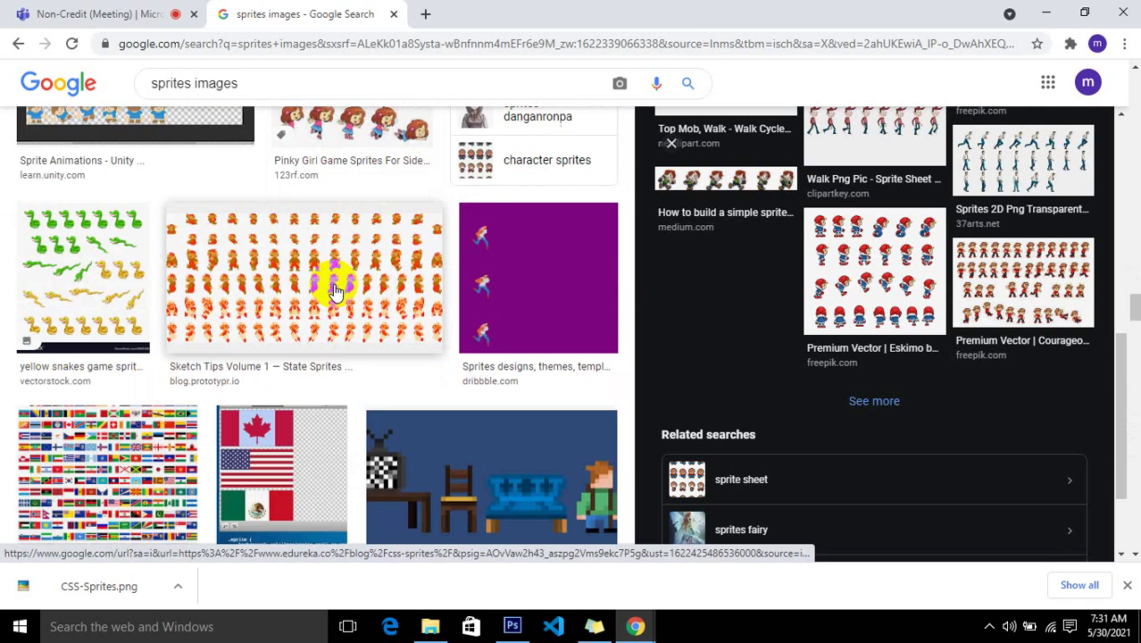
scroll(335, 292, down, 1)
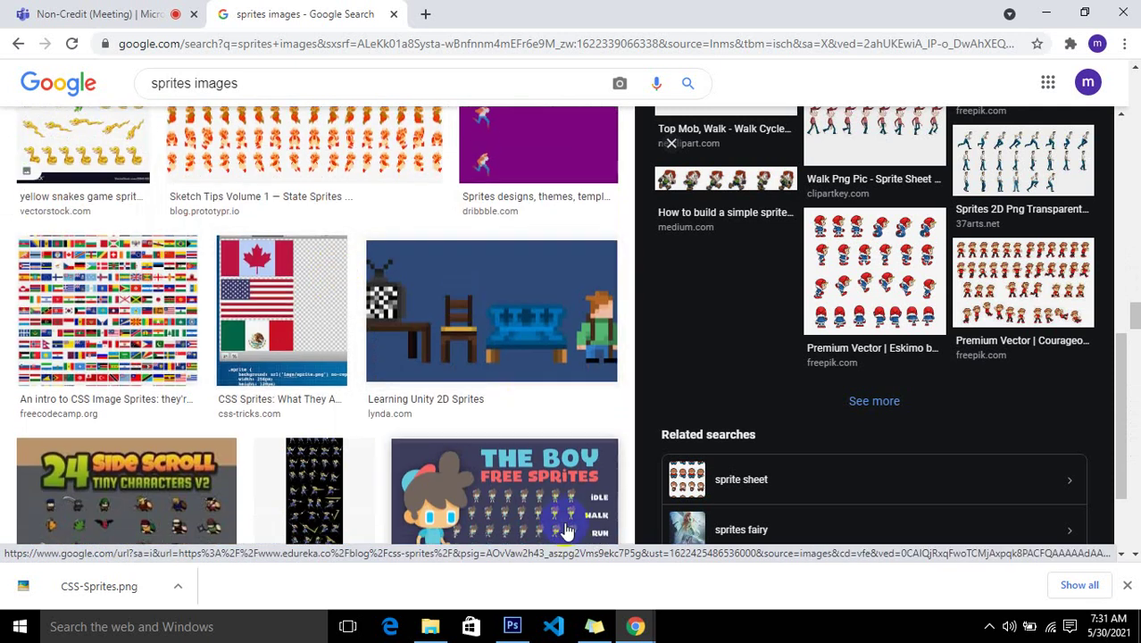
Switch to Photoshop and create a new blank document with a white background.
click(516, 624)
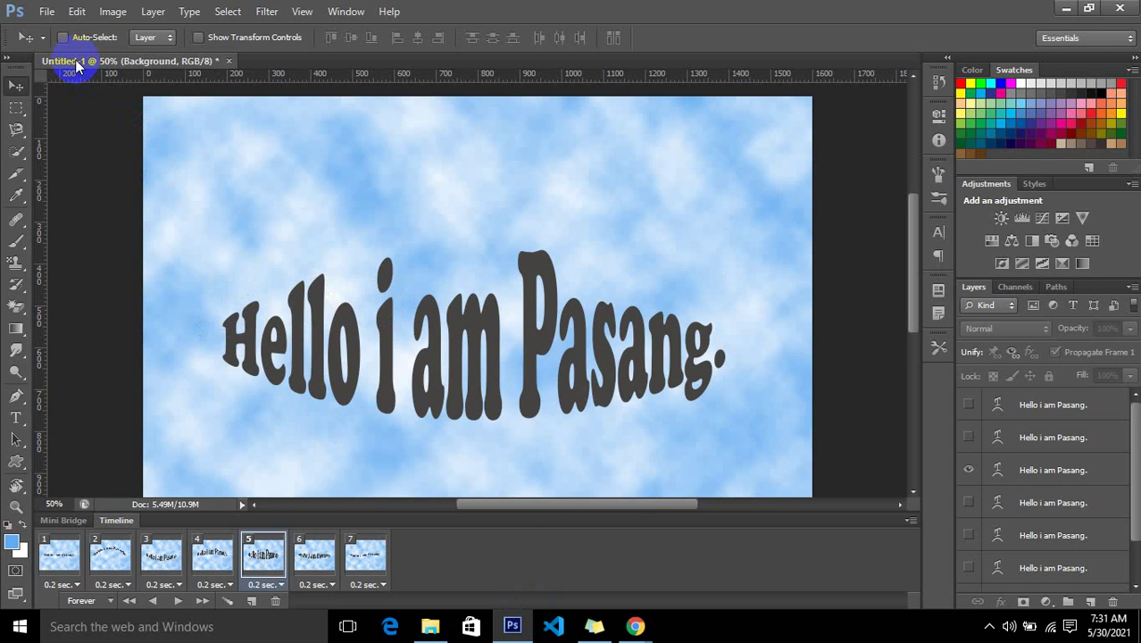
click(47, 12)
click(77, 33)
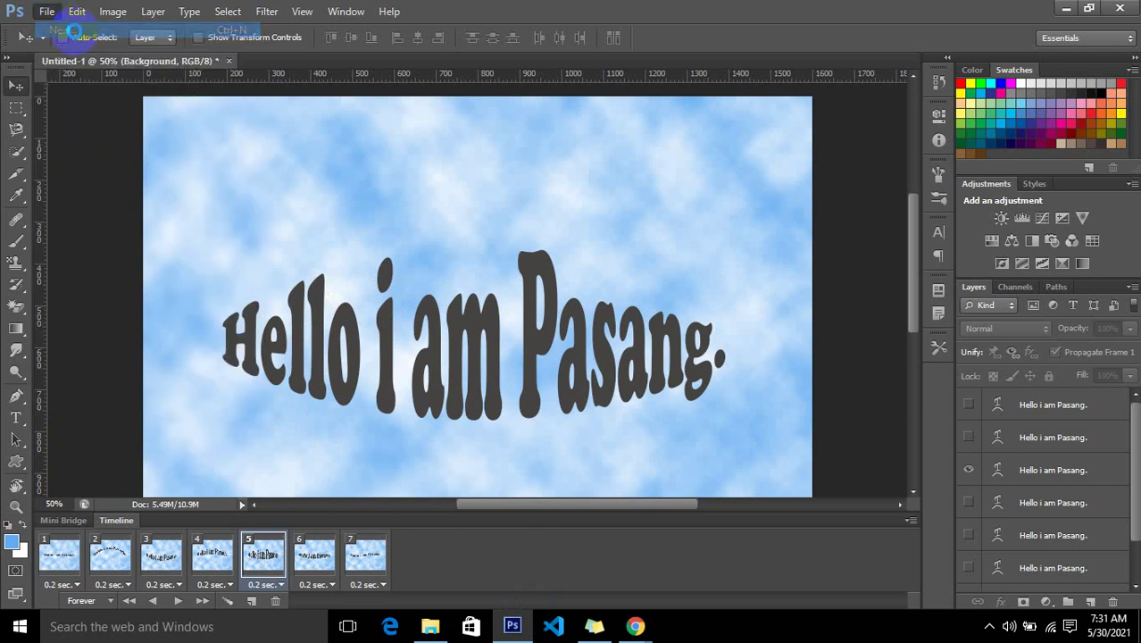
click(725, 145)
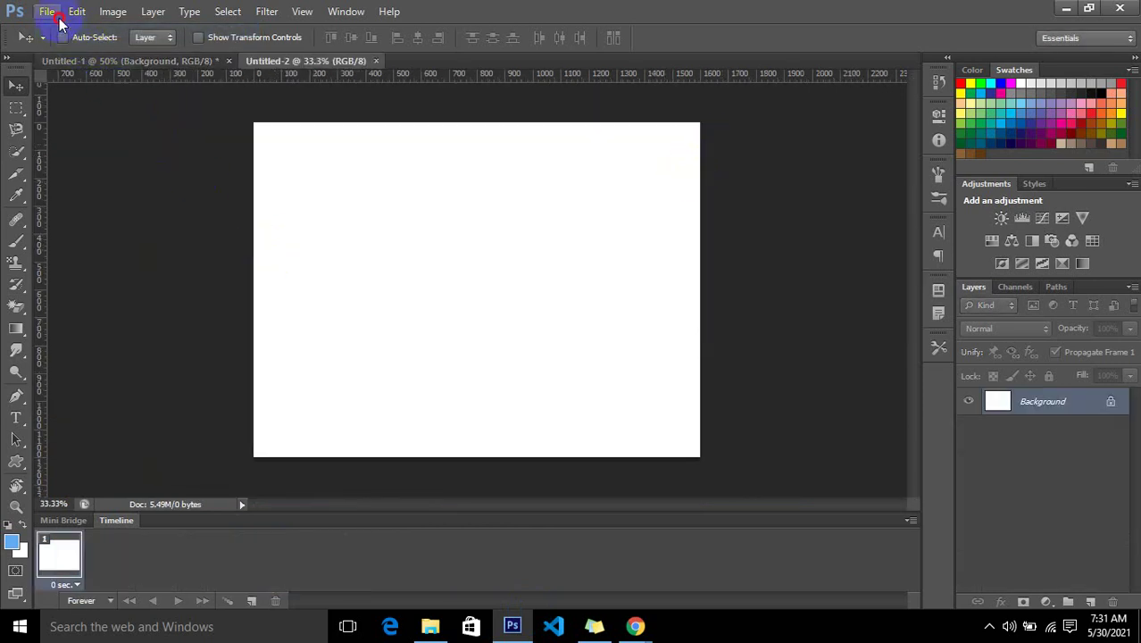
Place CSS-Sprites.png from the Desktop's logo folder into the document and enlarge it to about 318% width and 316% height.
click(49, 13)
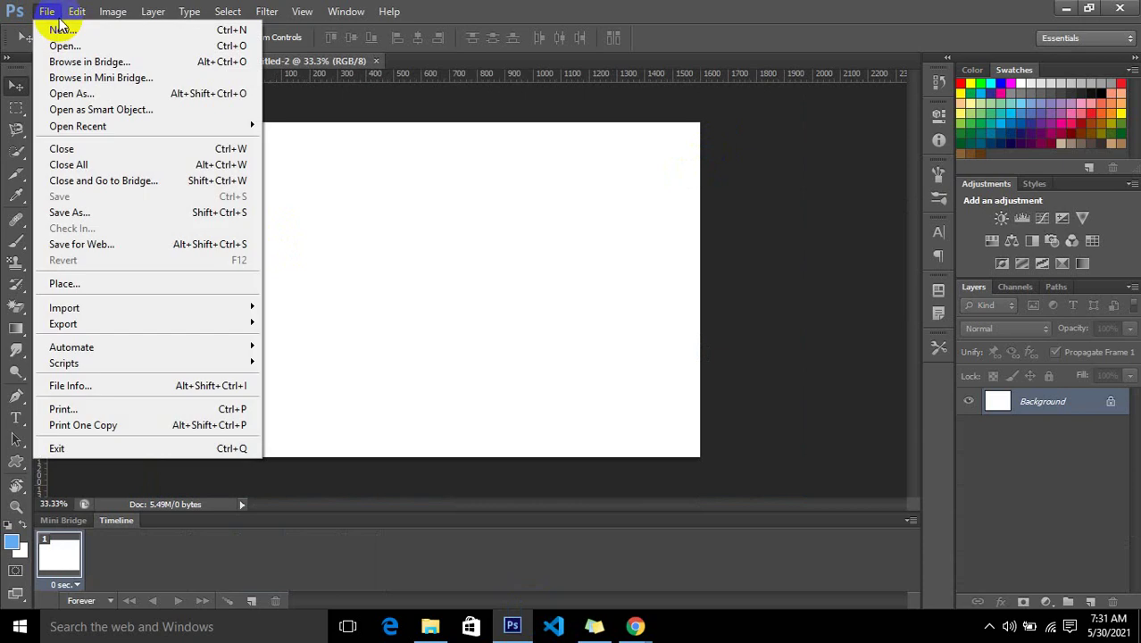
click(133, 282)
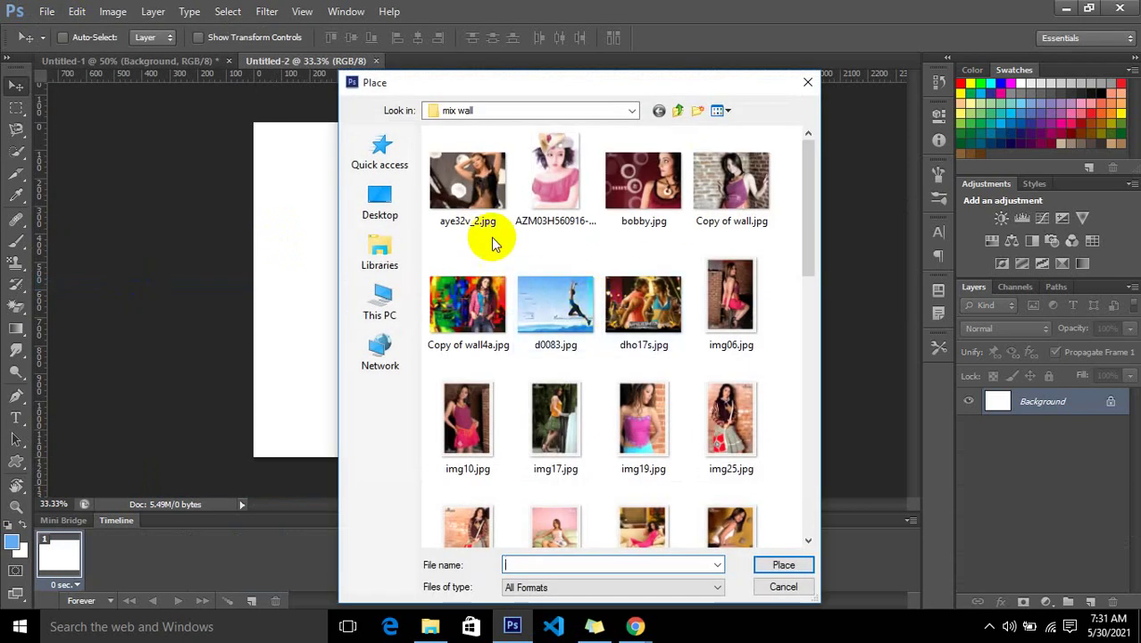
click(393, 213)
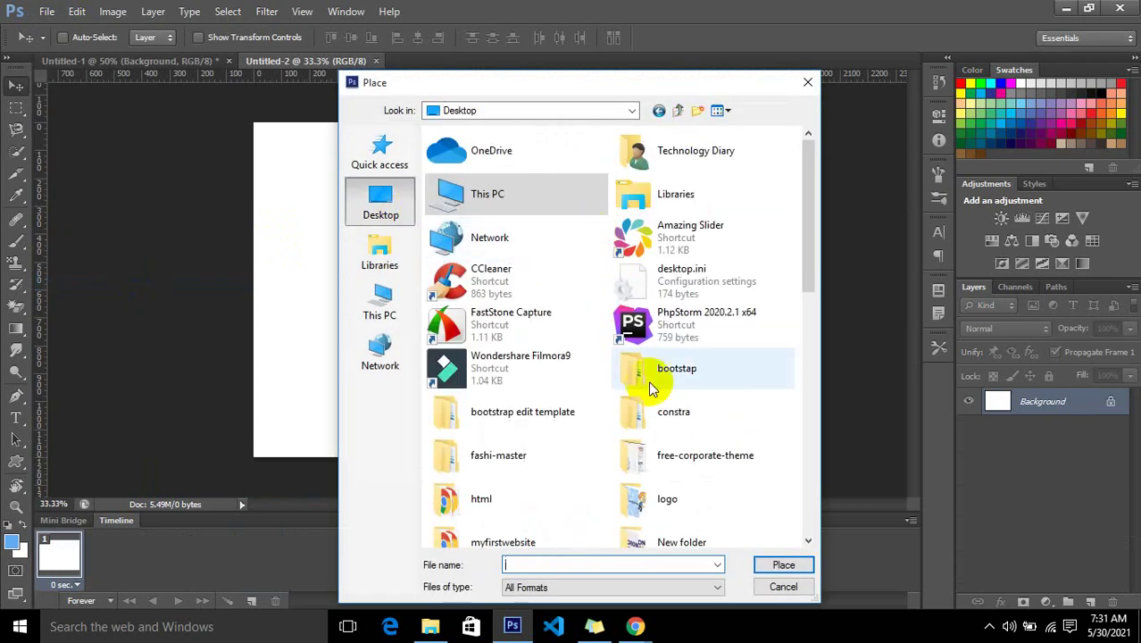
double_click(681, 494)
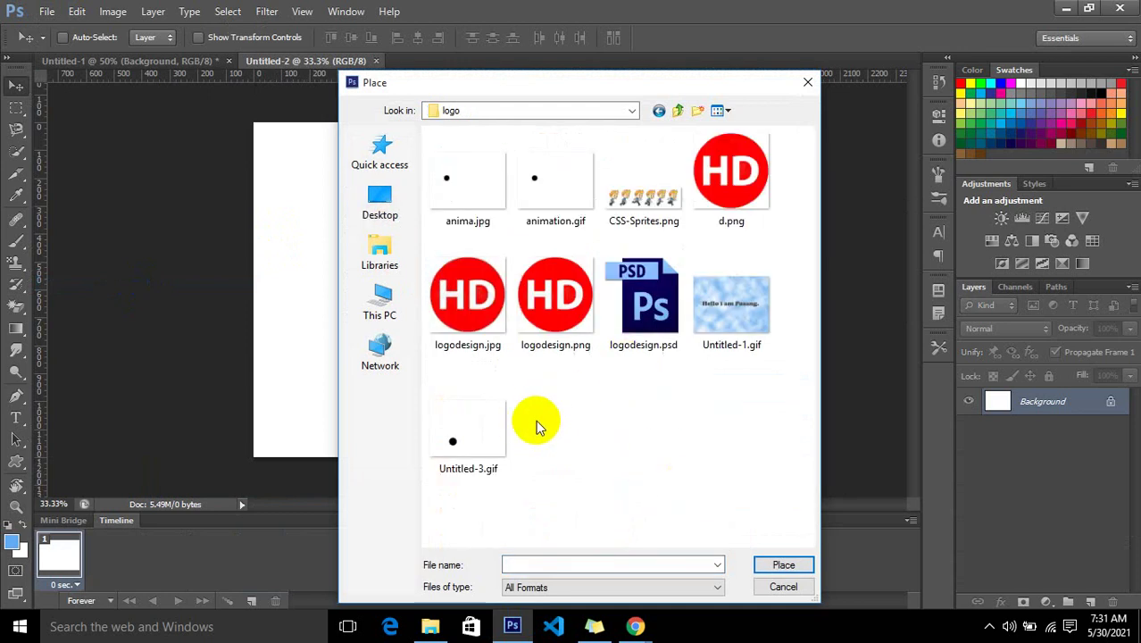
click(643, 194)
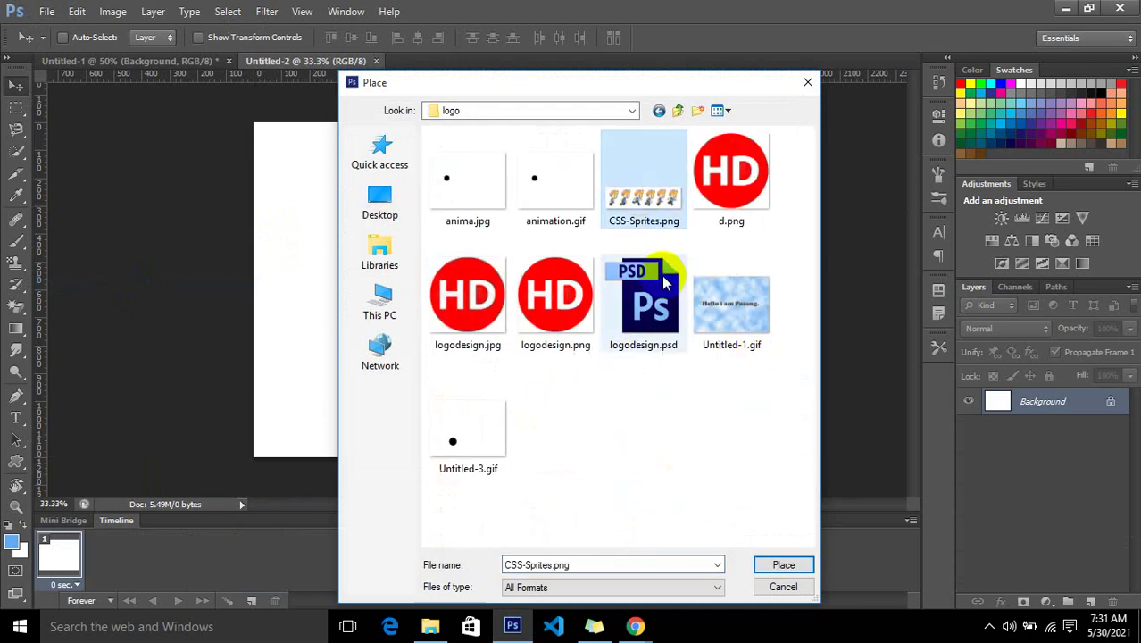
click(785, 564)
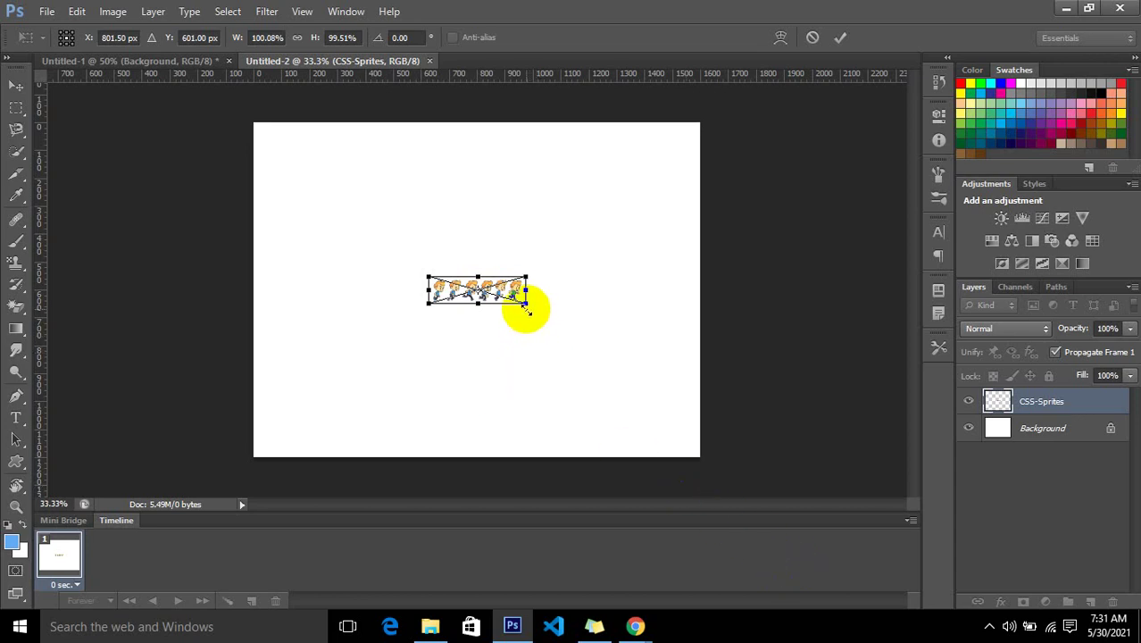
drag(527, 304, 630, 339)
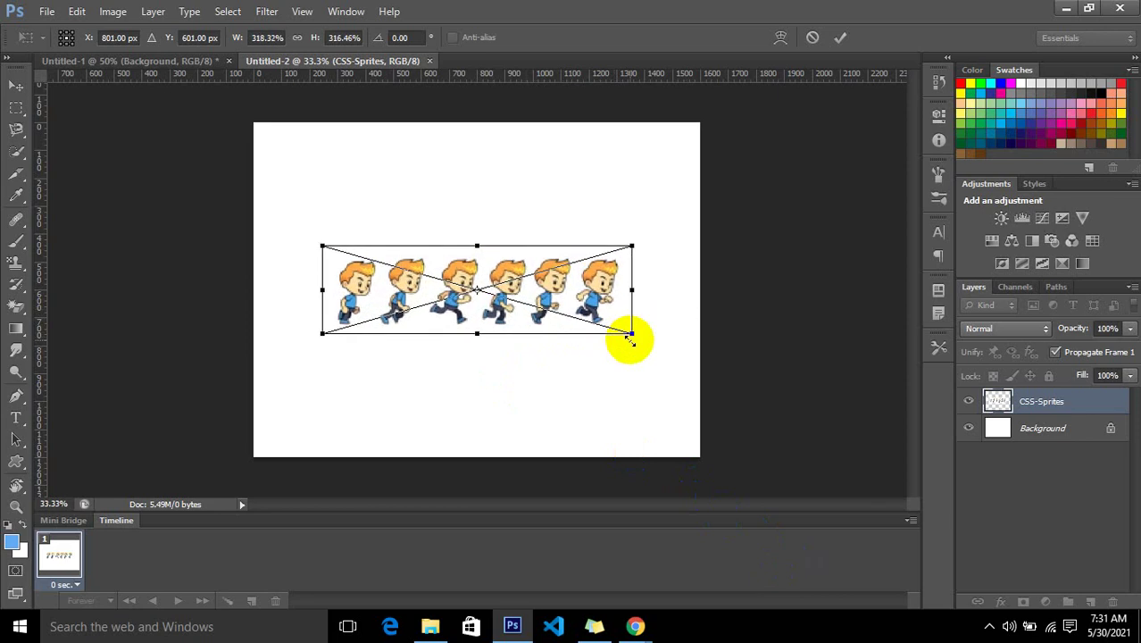
key(Return)
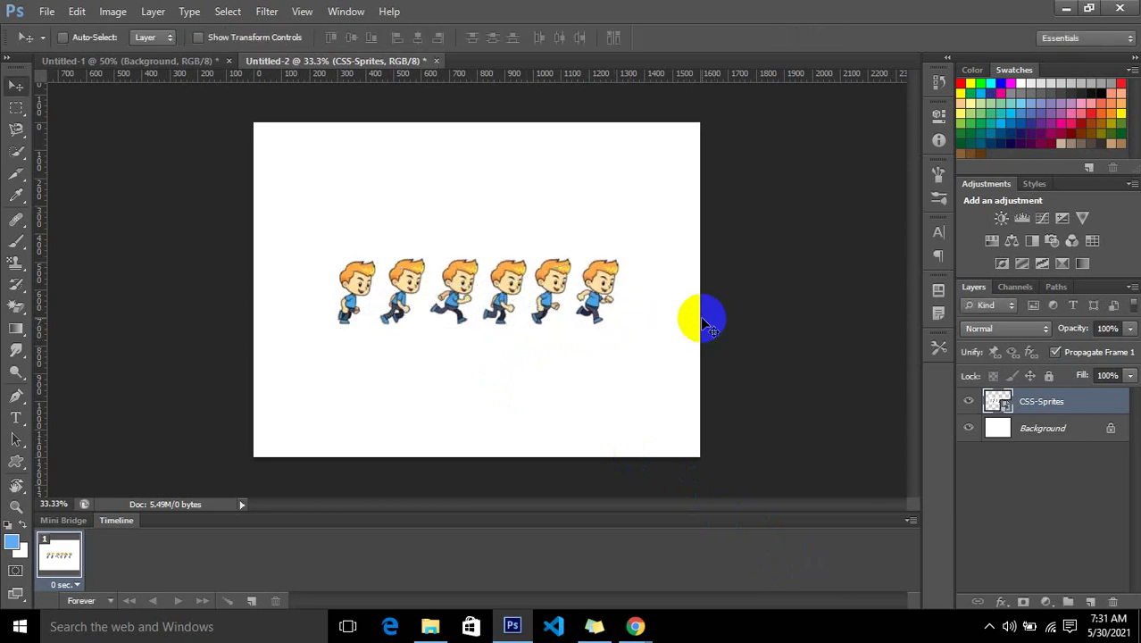
Rasterize the CSS-Sprites layer and duplicate it.
key(ctrl+plus)
key(ctrl+plus)
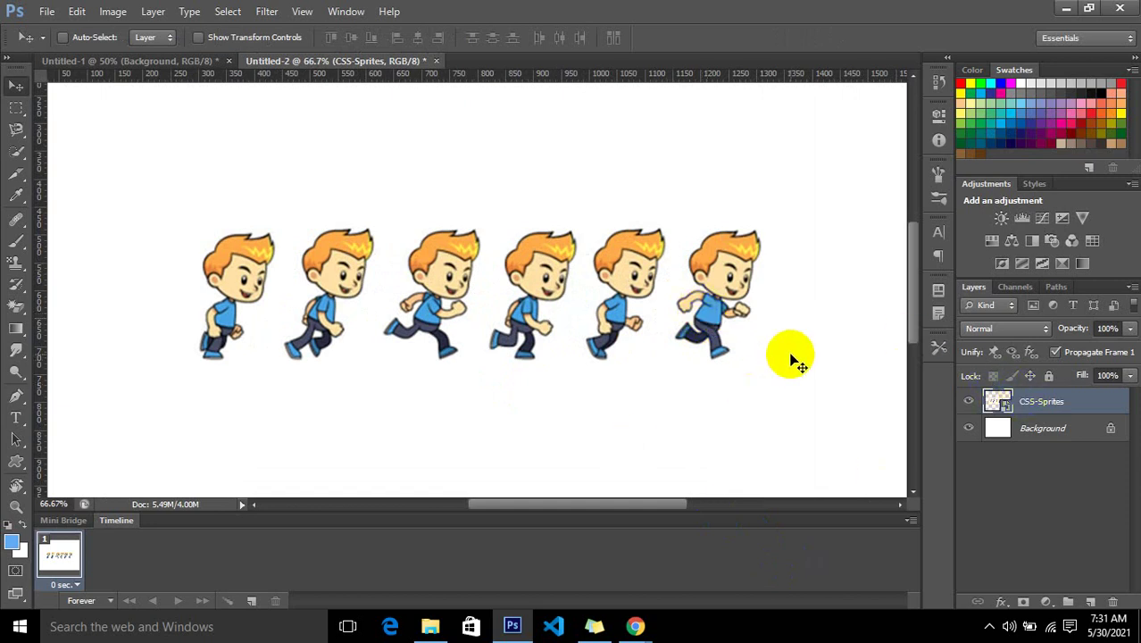
click(999, 403)
right_click(1032, 406)
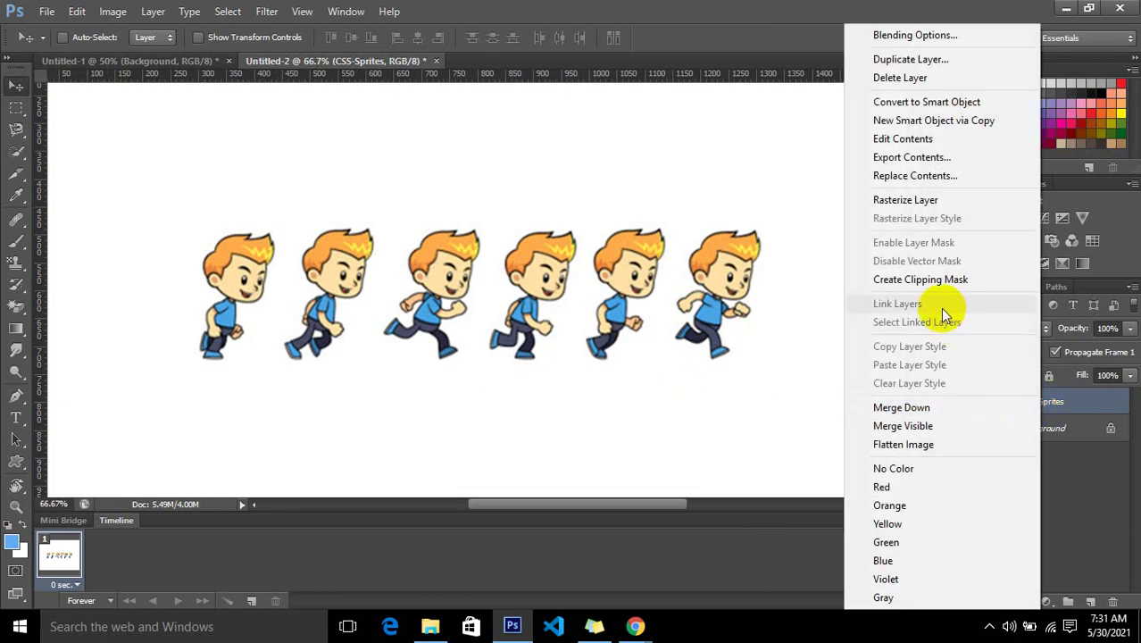
click(928, 204)
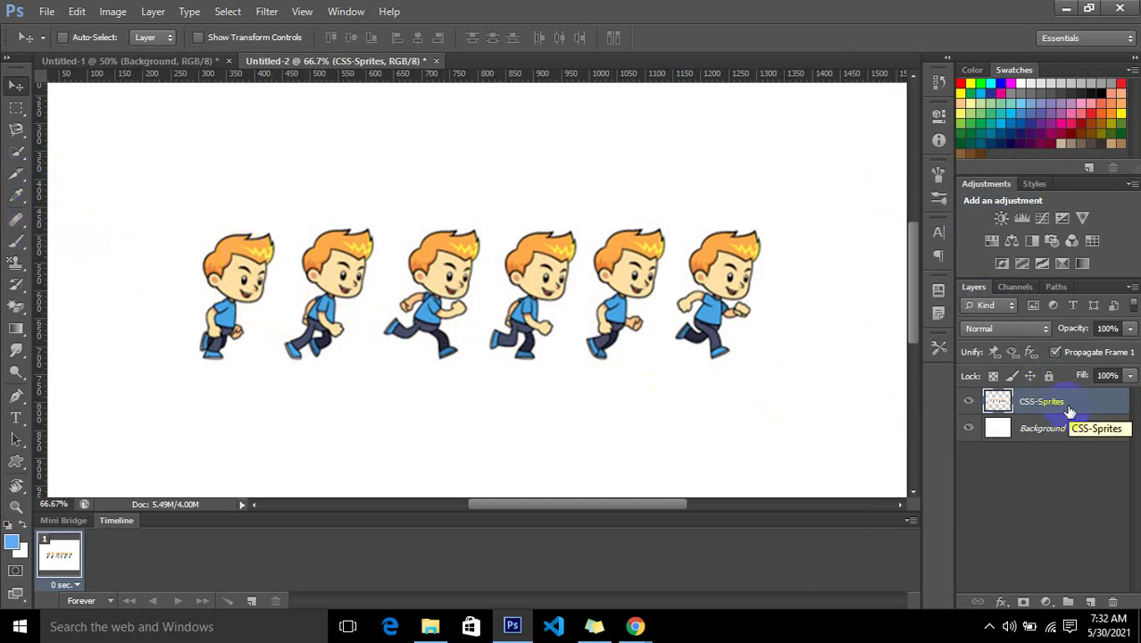
key(ctrl+j)
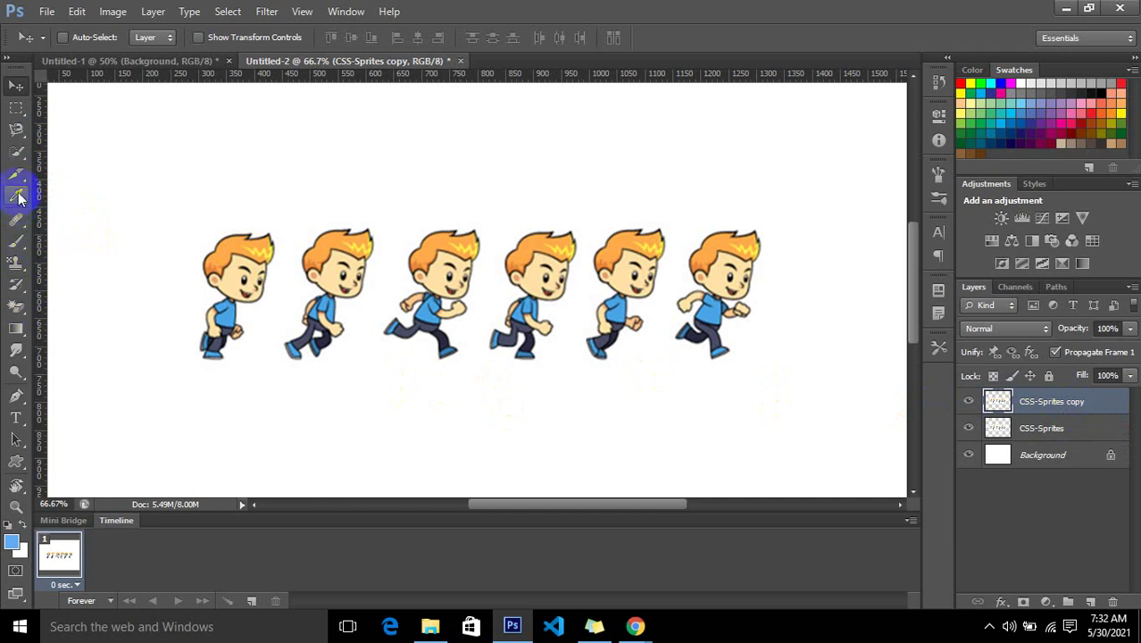
Try to select the white area between the first two boys with the Quick Selection tool.
click(18, 158)
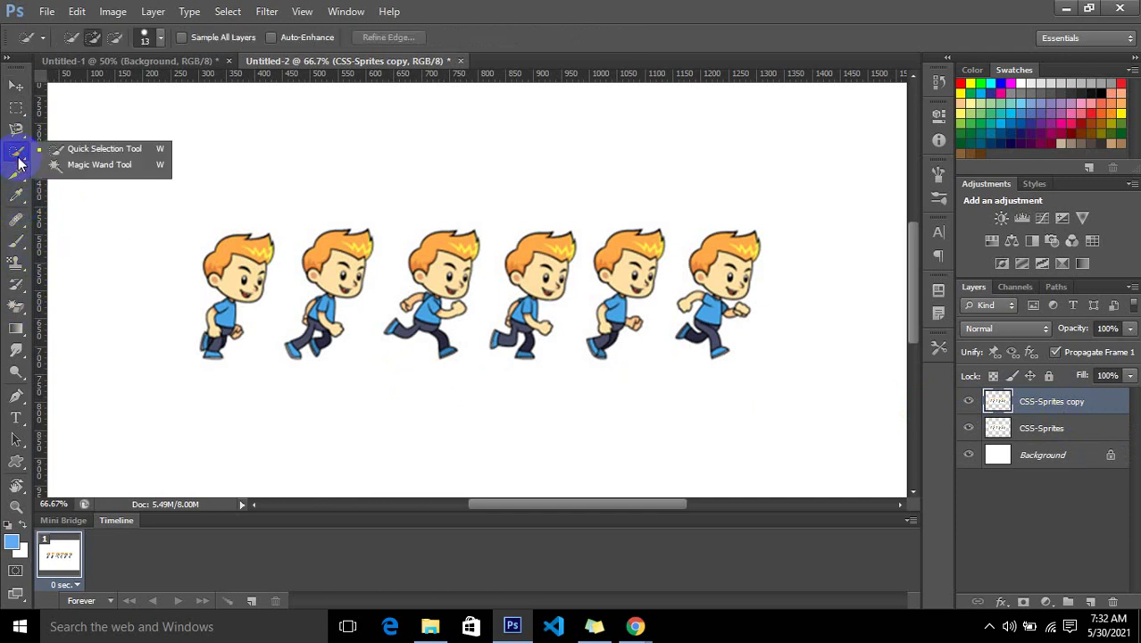
click(54, 150)
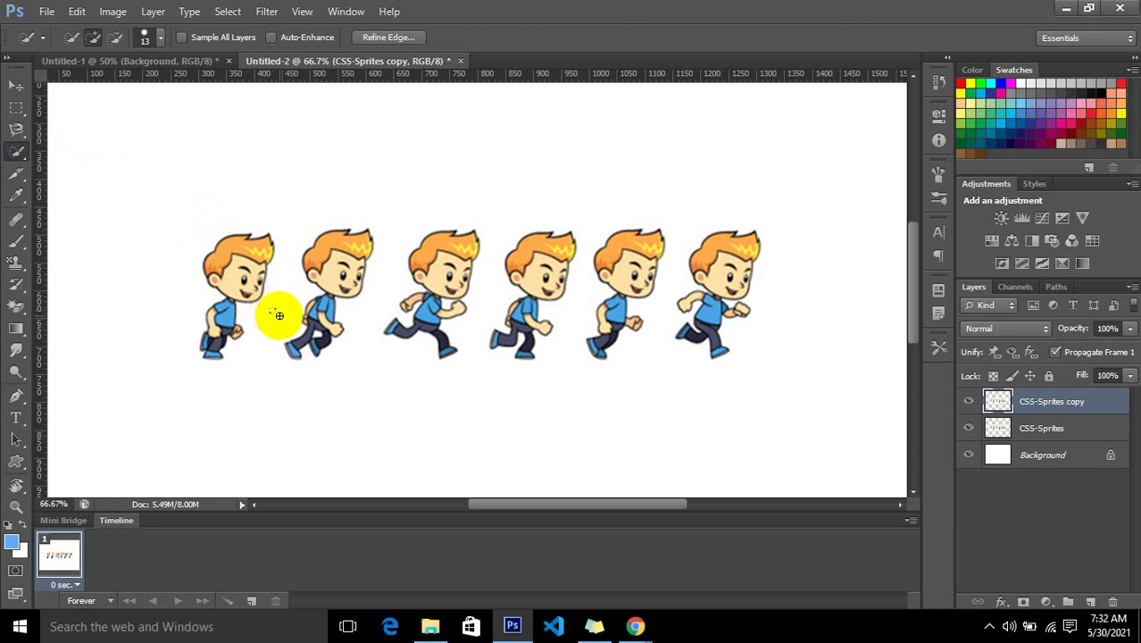
drag(279, 315, 263, 316)
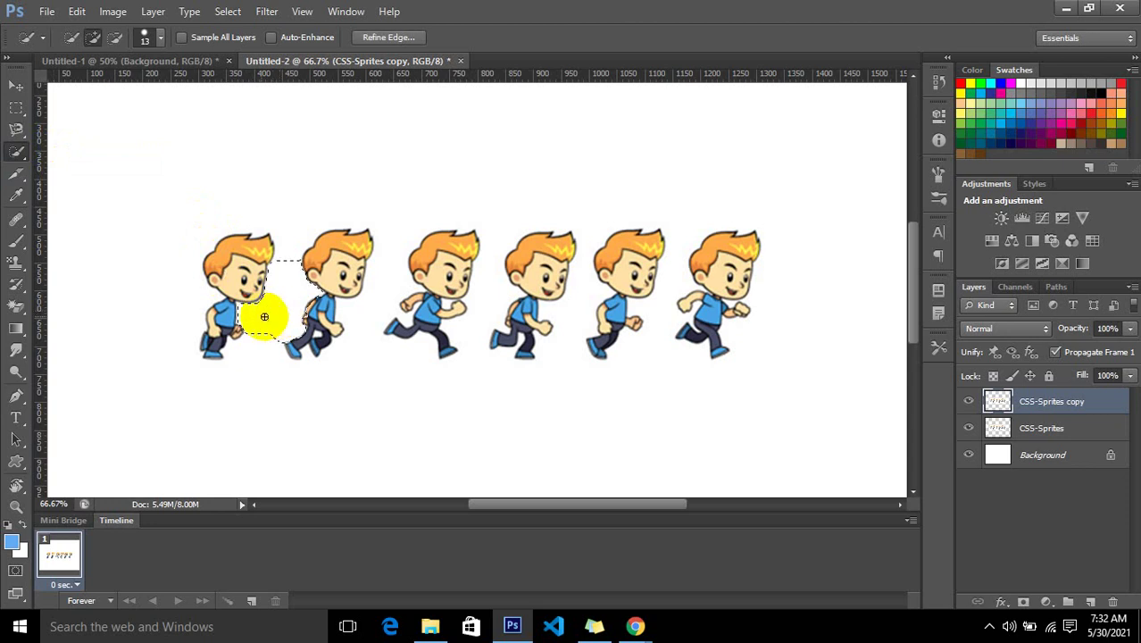
click(27, 156)
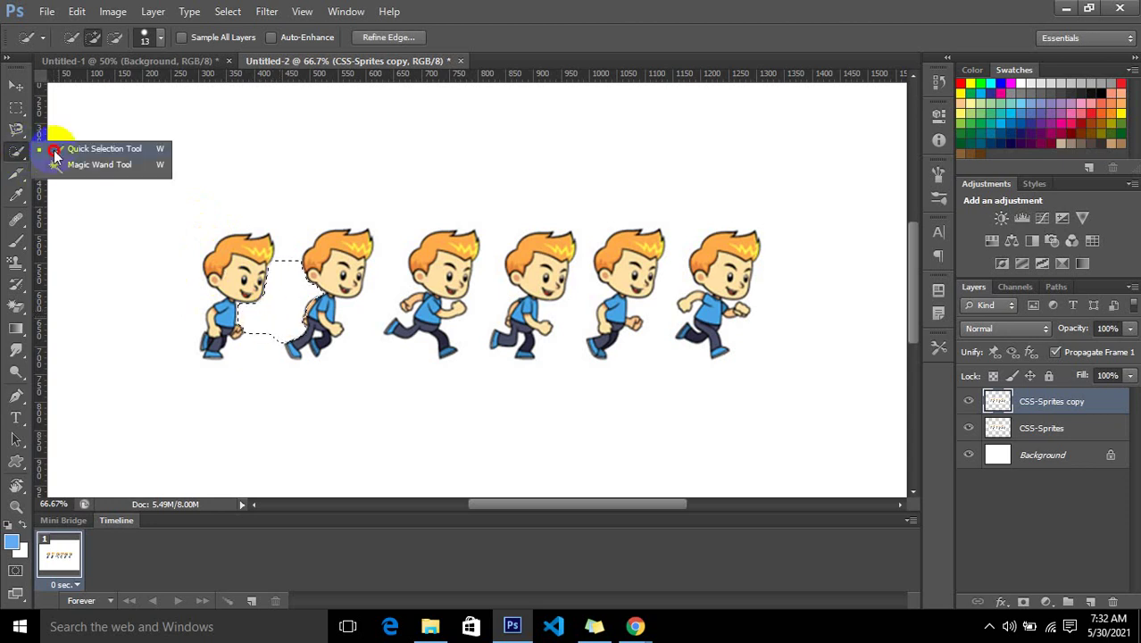
click(84, 153)
Select the white area surrounding the six boys on the CSS-Sprites copy layer with the Magic Wand tool.
click(20, 150)
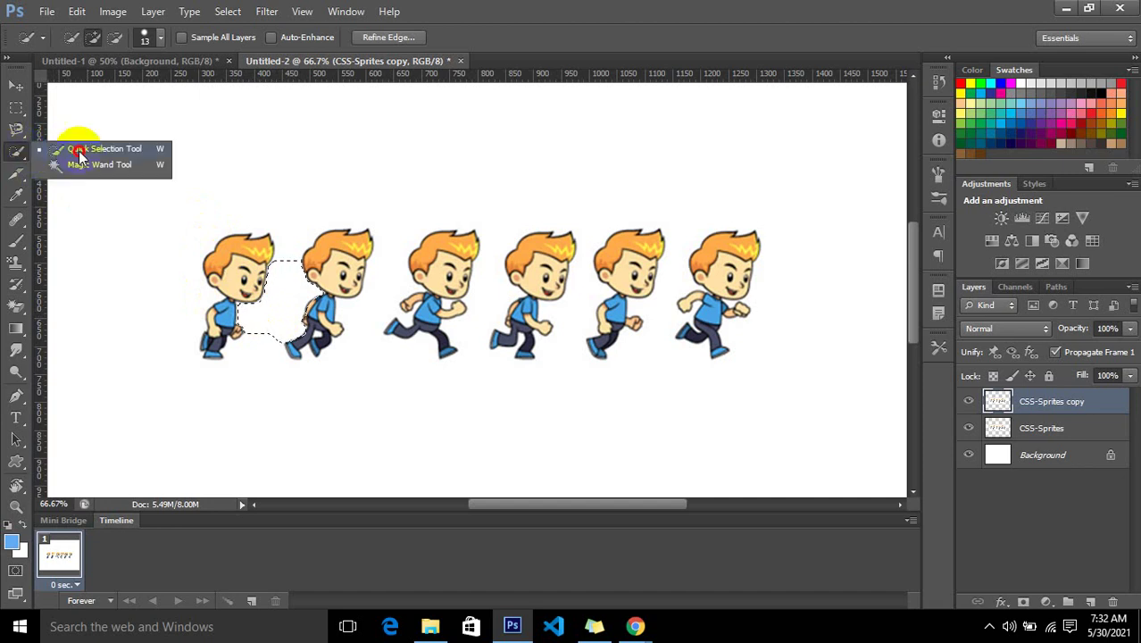
click(98, 166)
click(267, 340)
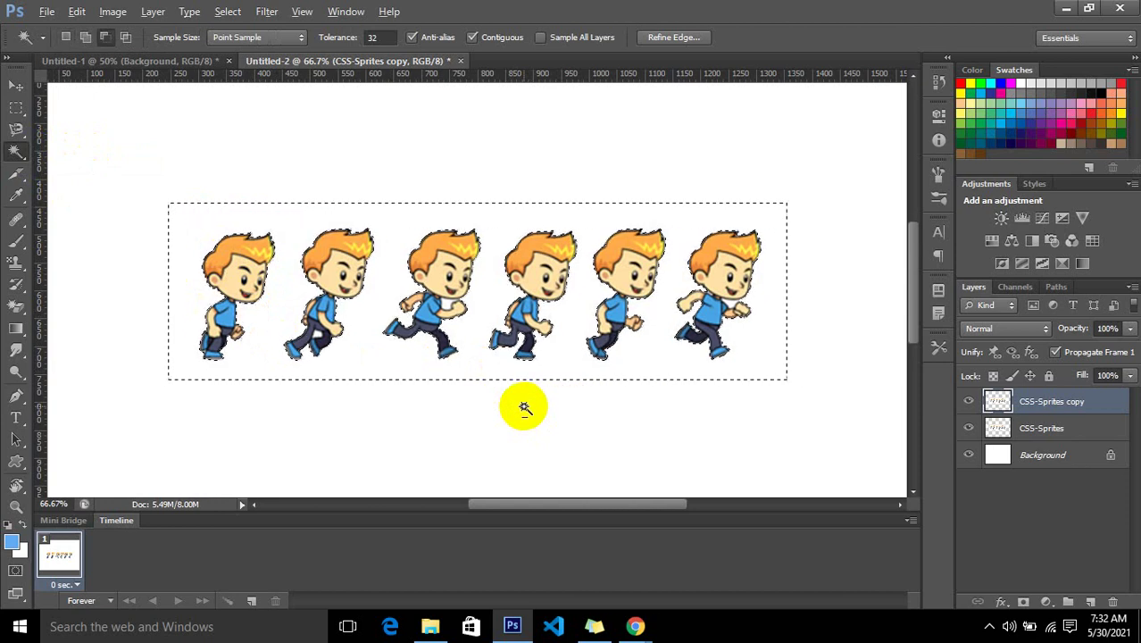
Try filling the selected white area around the boys with the blue foreground color.
key(alt+BackSpace)
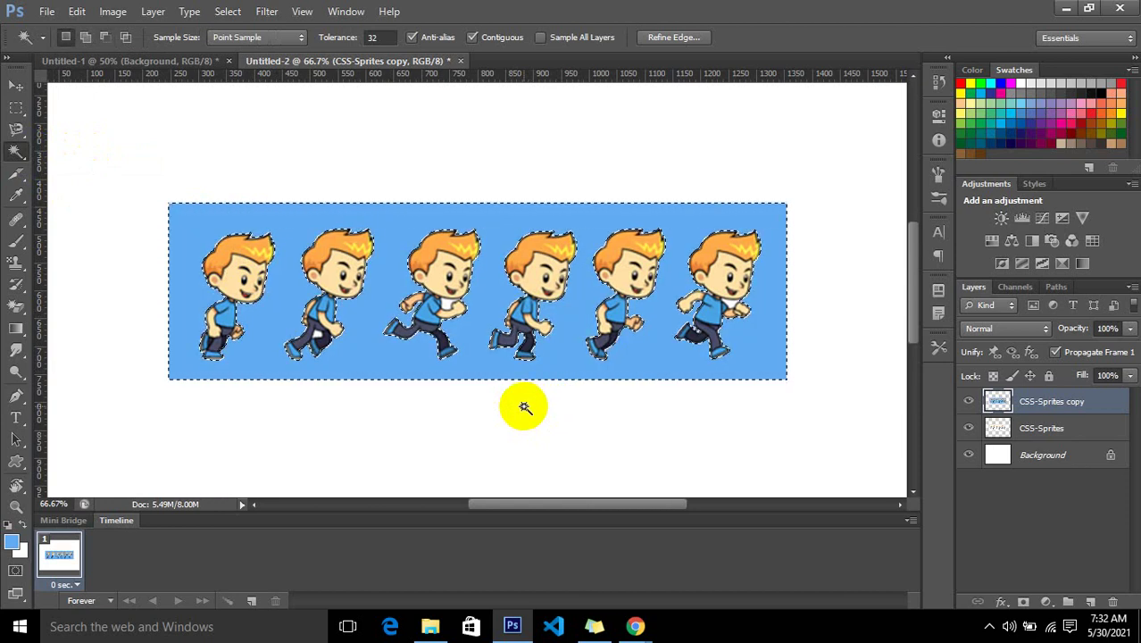
key(alt)
key(ctrl)
key(alt)
key(ctrl)
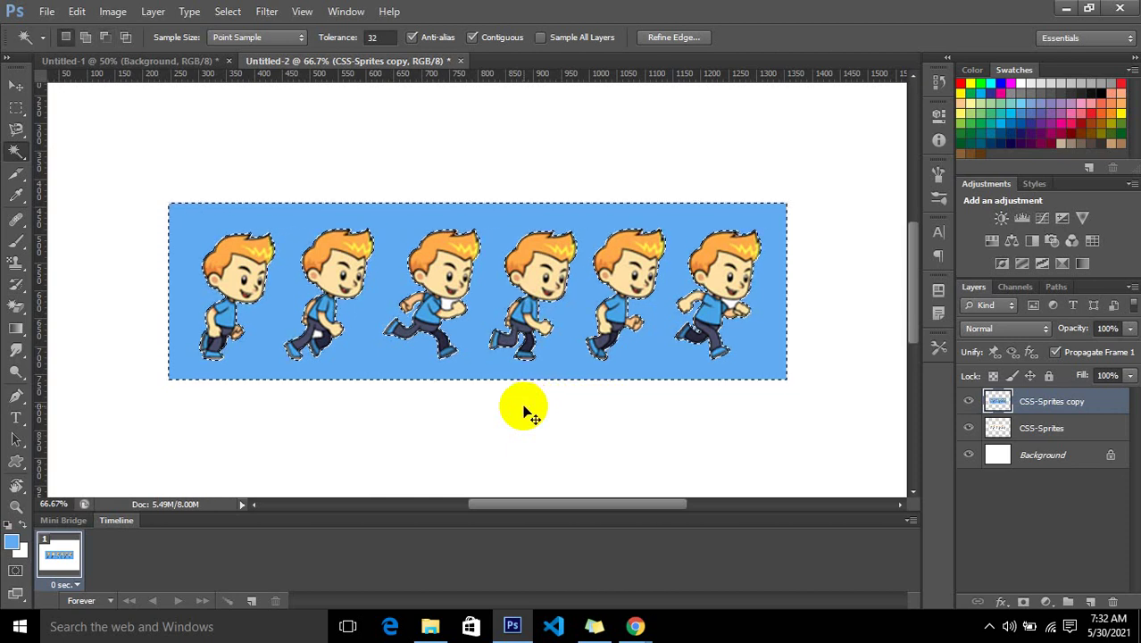
Delete the selected area from the CSS-Sprites copy layer, deselect, and fill the Background layer with the blue foreground color.
key(Delete)
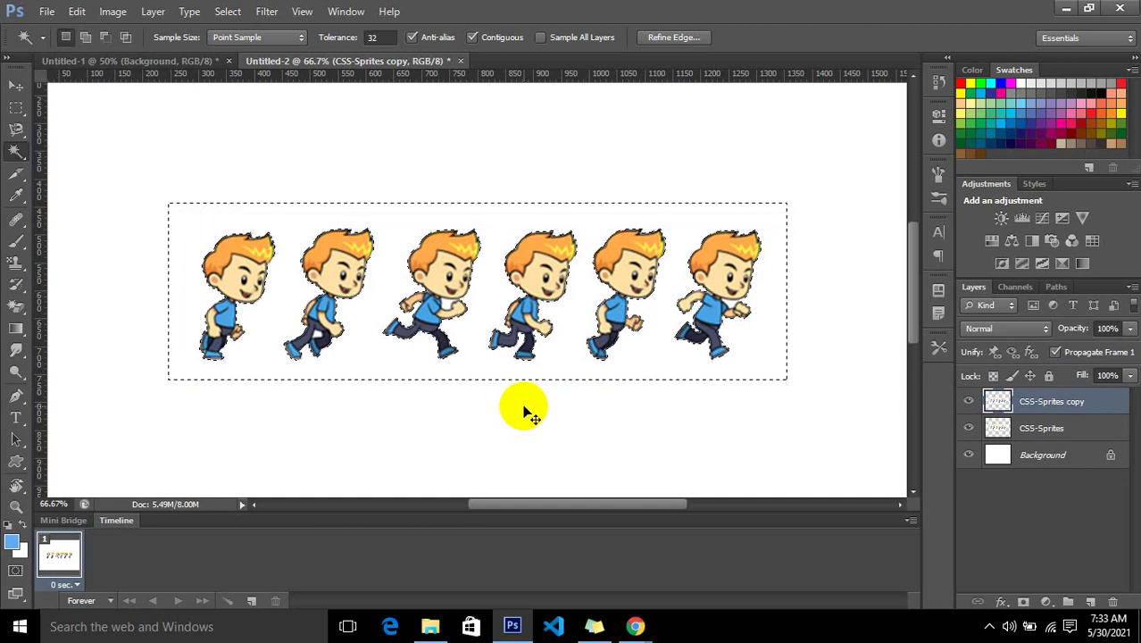
key(ctrl+d)
click(1058, 460)
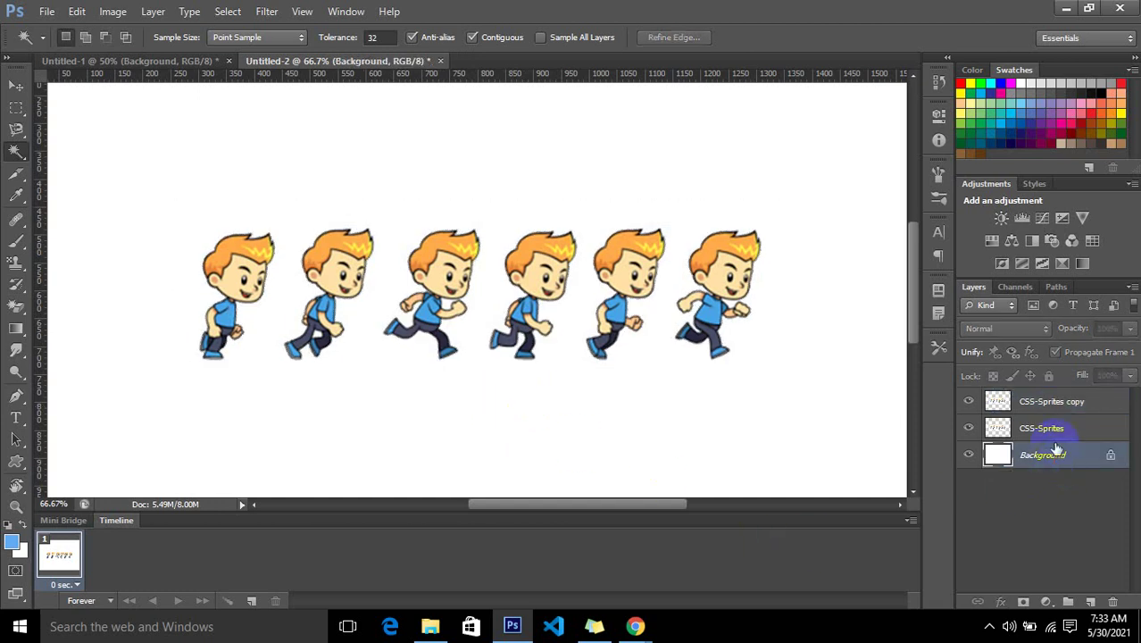
key(alt+BackSpace)
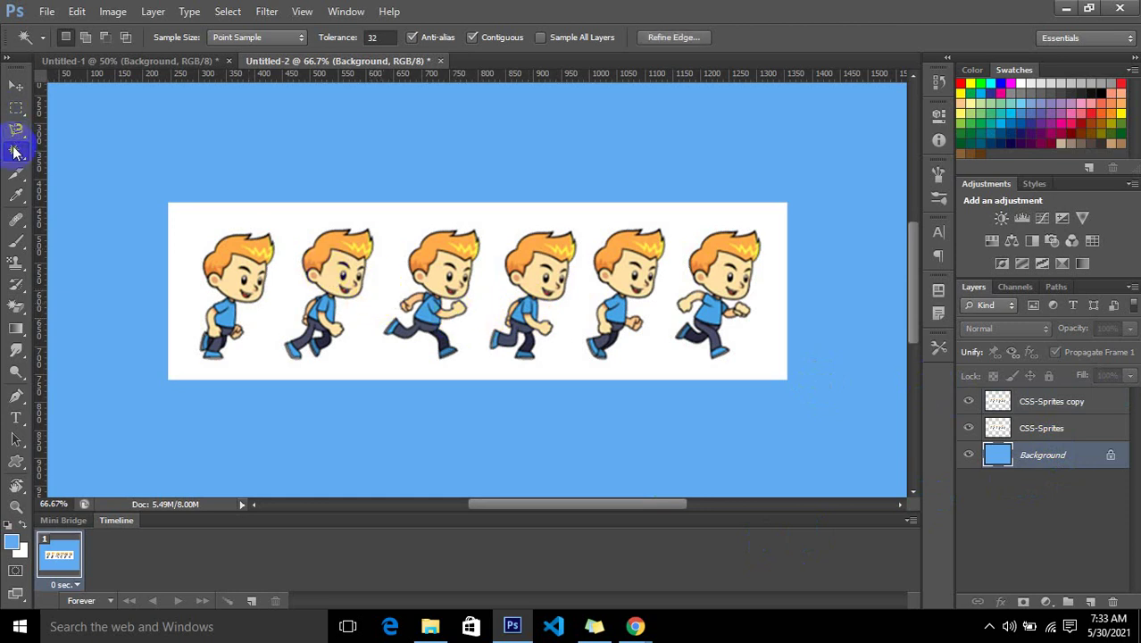
Reselect the area around the boys on the CSS-Sprites copy layer, hide the original CSS-Sprites layer, and deselect.
click(199, 211)
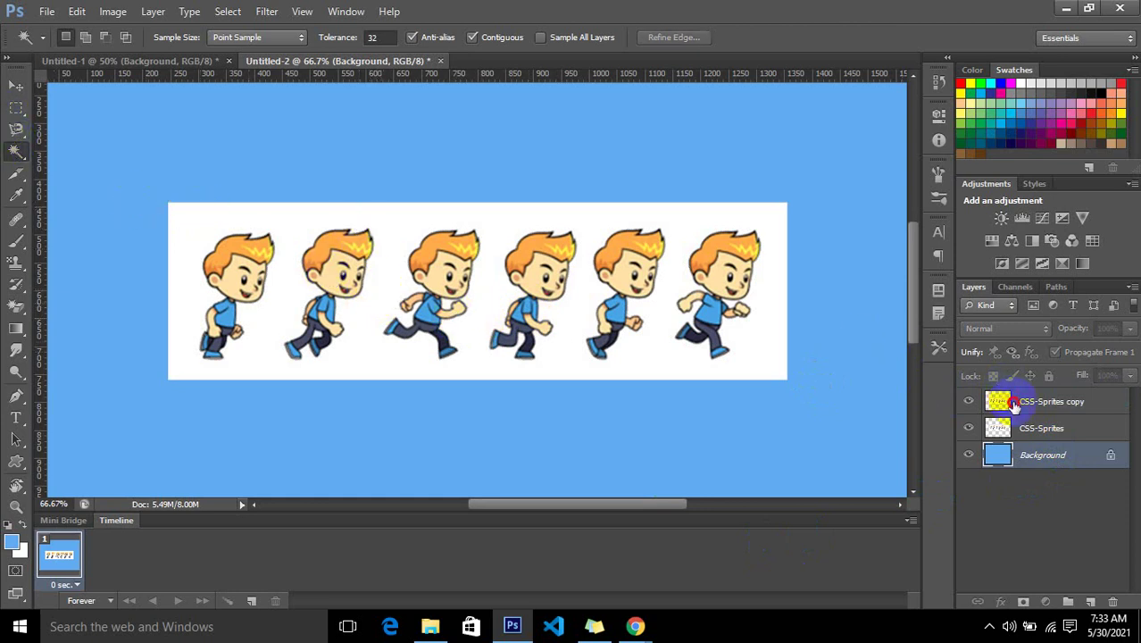
click(1014, 403)
click(603, 238)
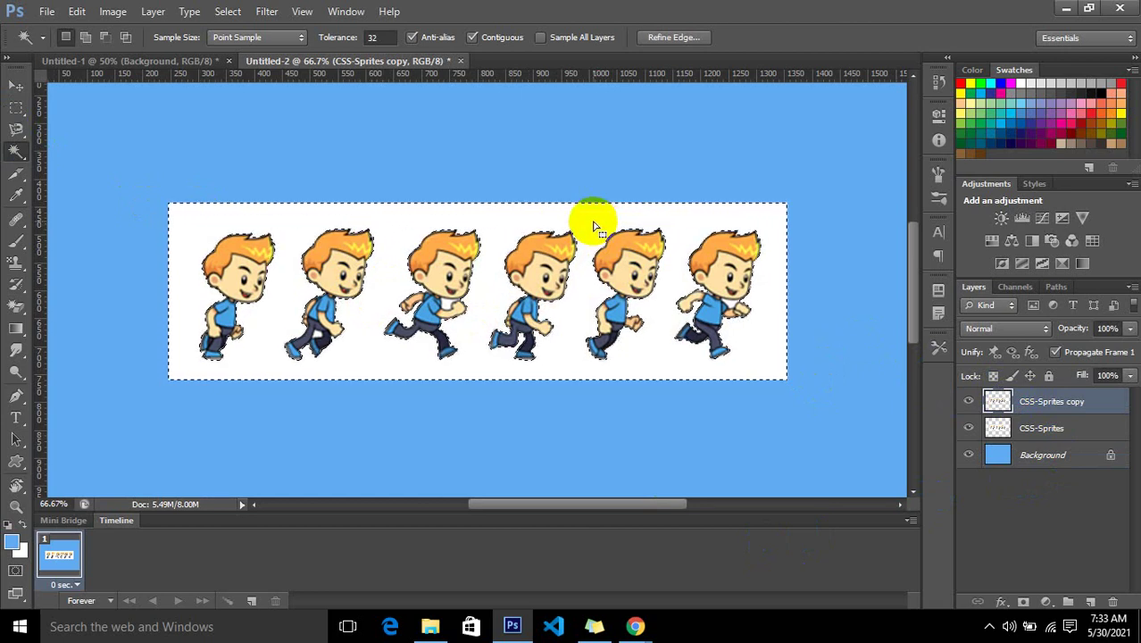
click(968, 428)
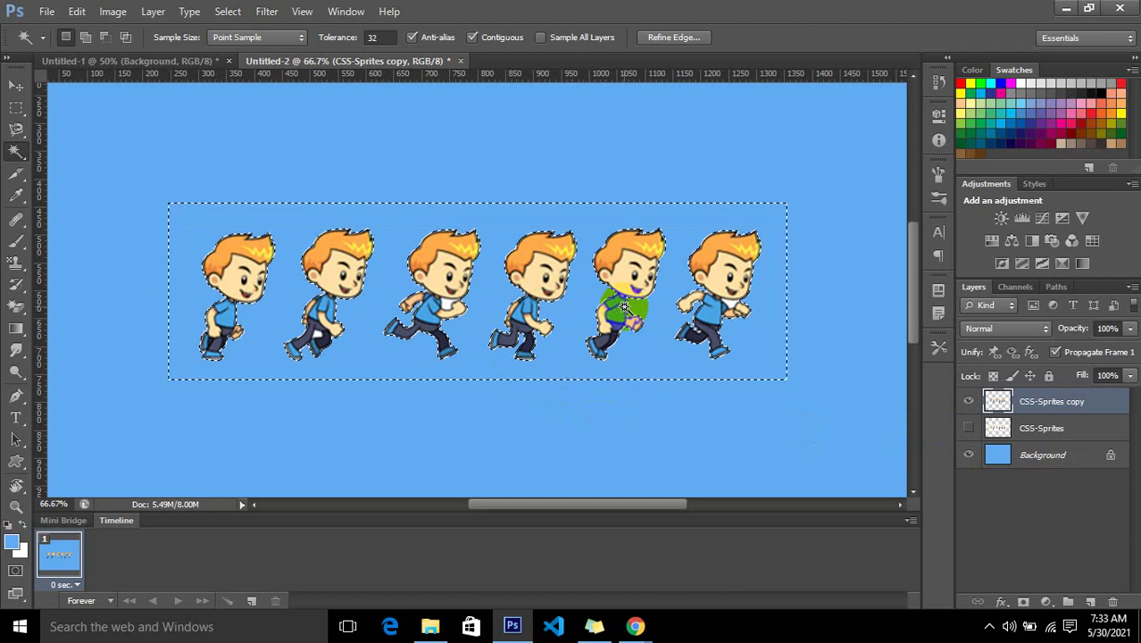
click(649, 324)
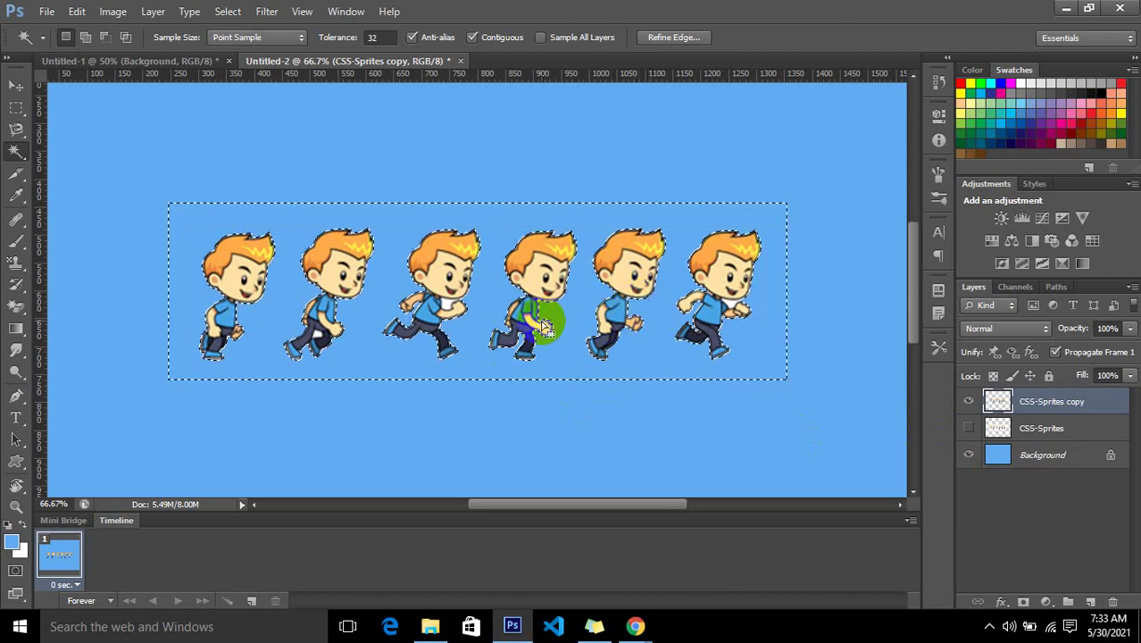
key(ctrl+d)
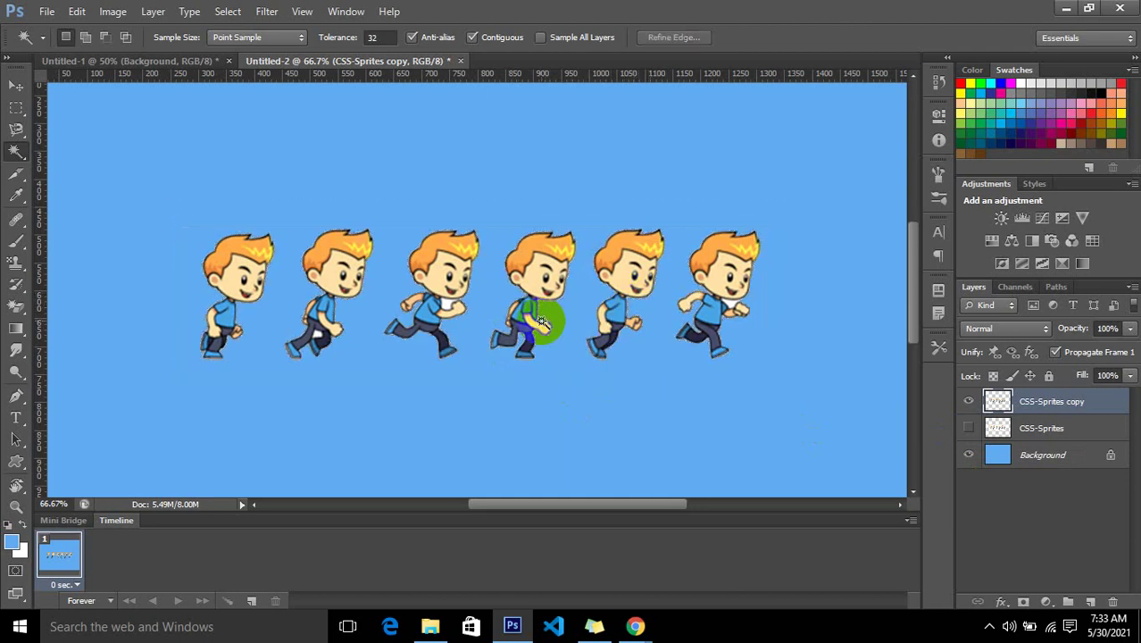
Select the leftover white patch under the third boy's chin with the Magic Wand tool and delete it.
drag(546, 326, 542, 321)
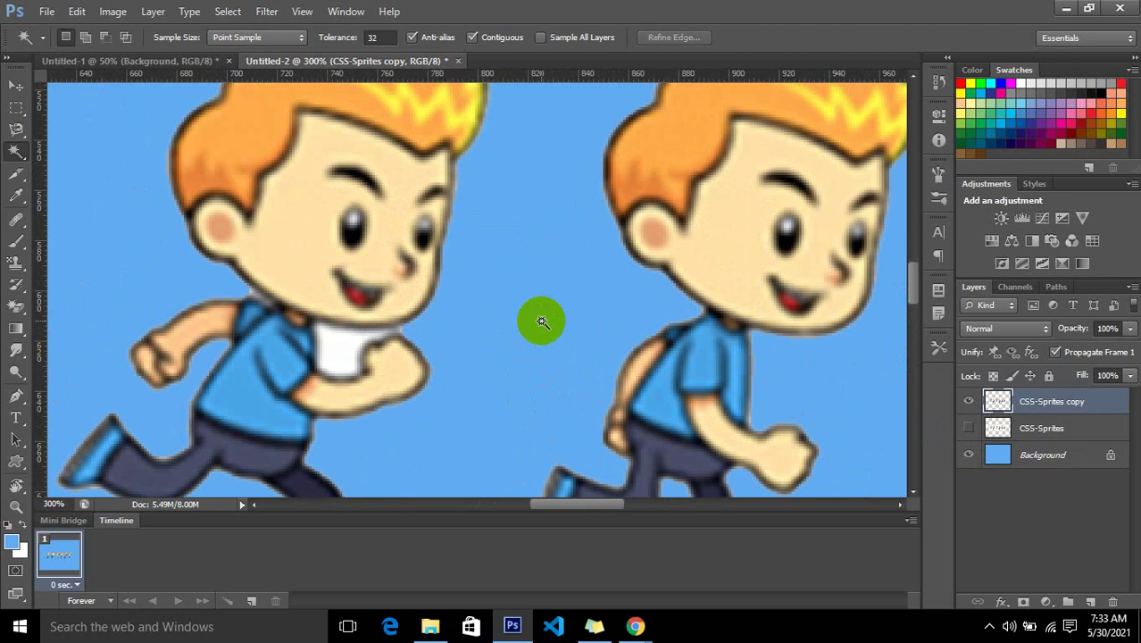
click(334, 355)
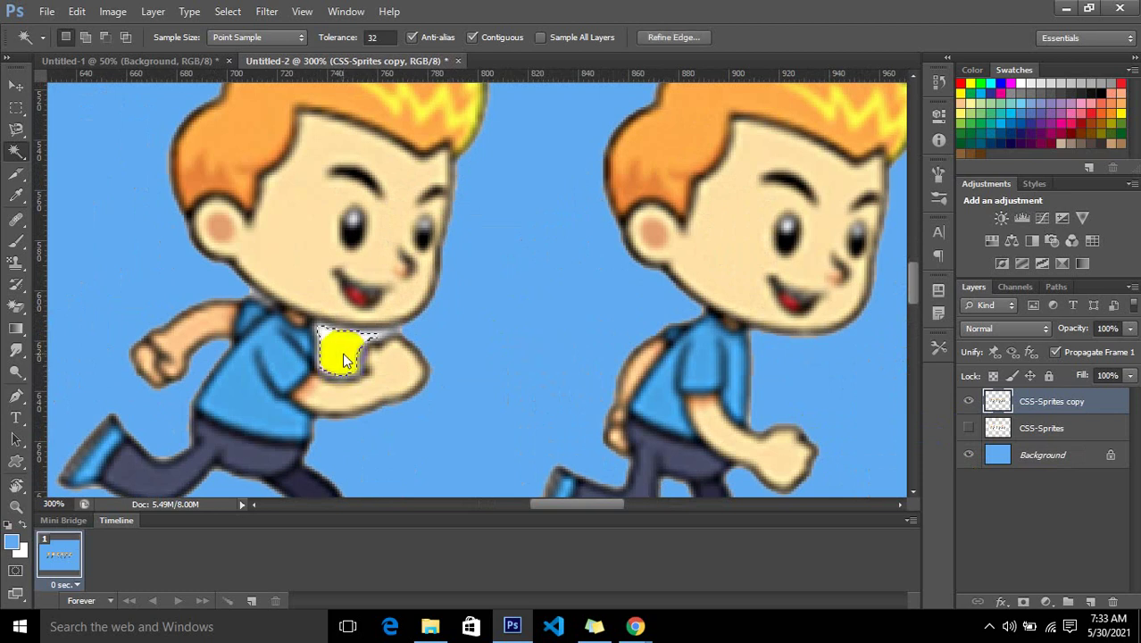
drag(343, 359, 344, 354)
key(ctrl+minus)
key(ctrl+minus)
key(ctrl+minus)
key(ctrl+minus)
key(ctrl+minus)
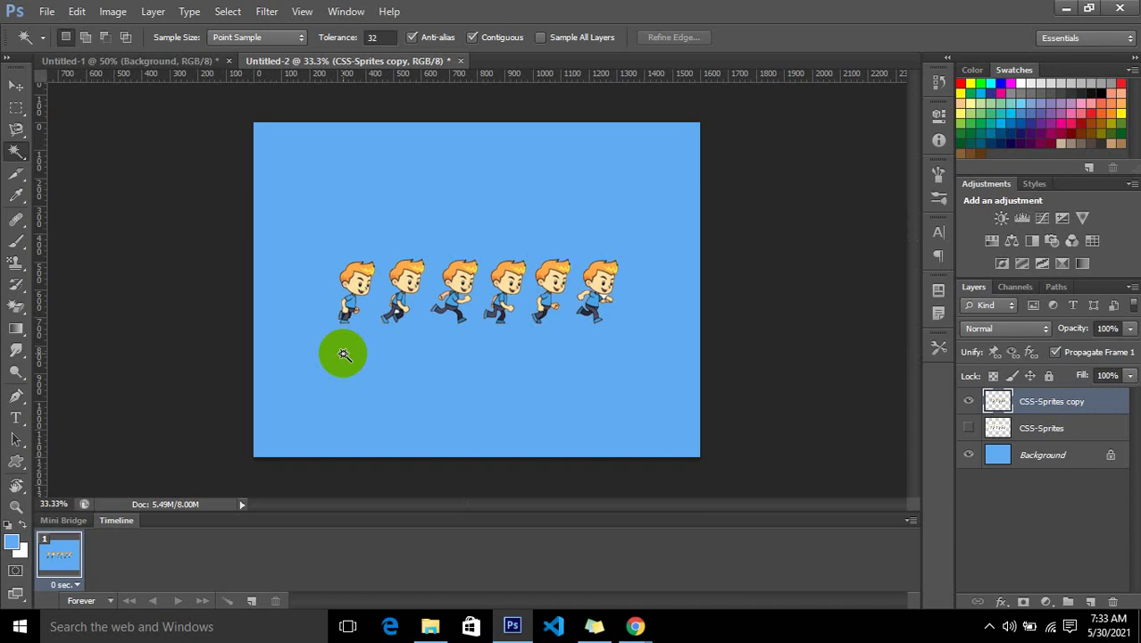
drag(344, 354, 366, 303)
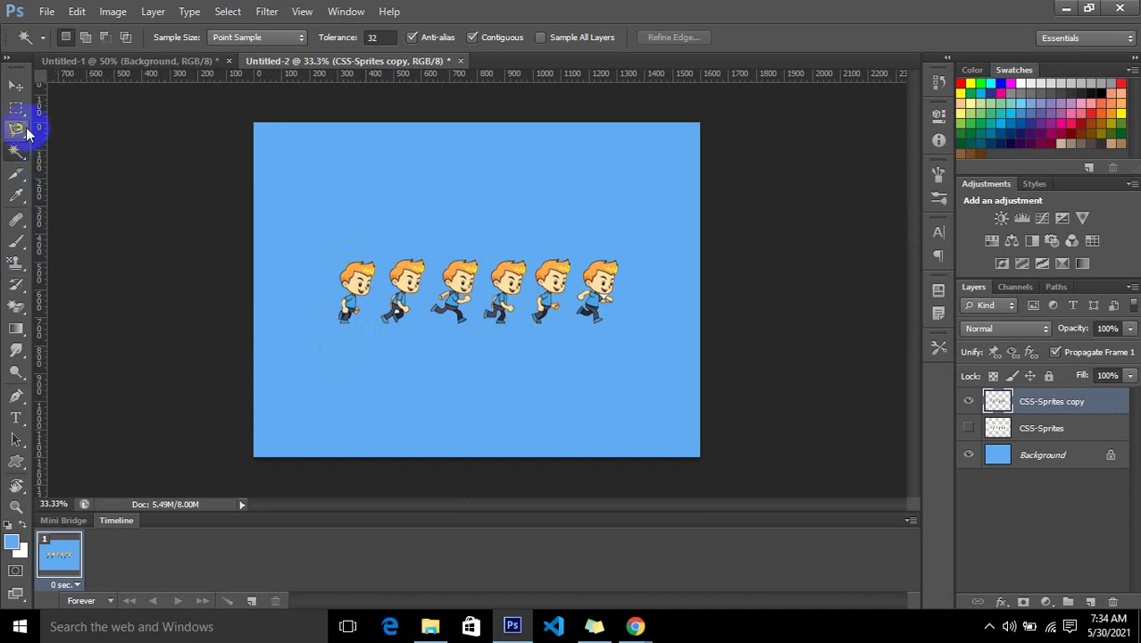
Add two horizontal guides across the canvas, one just above the boys' heads and one just below their feet.
click(17, 108)
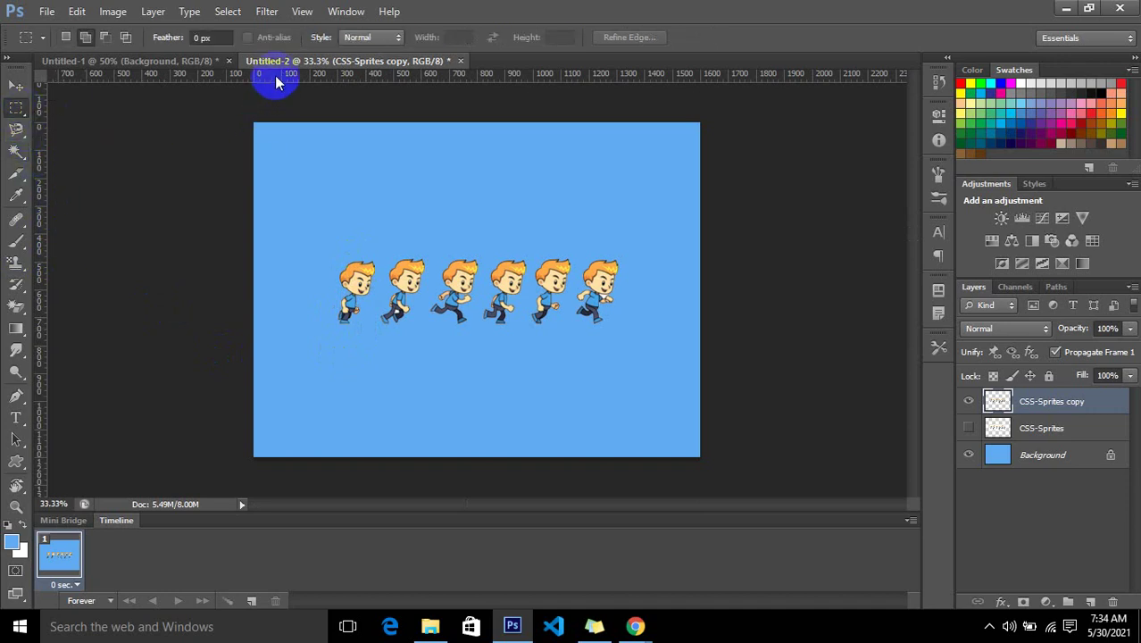
drag(275, 82, 307, 79)
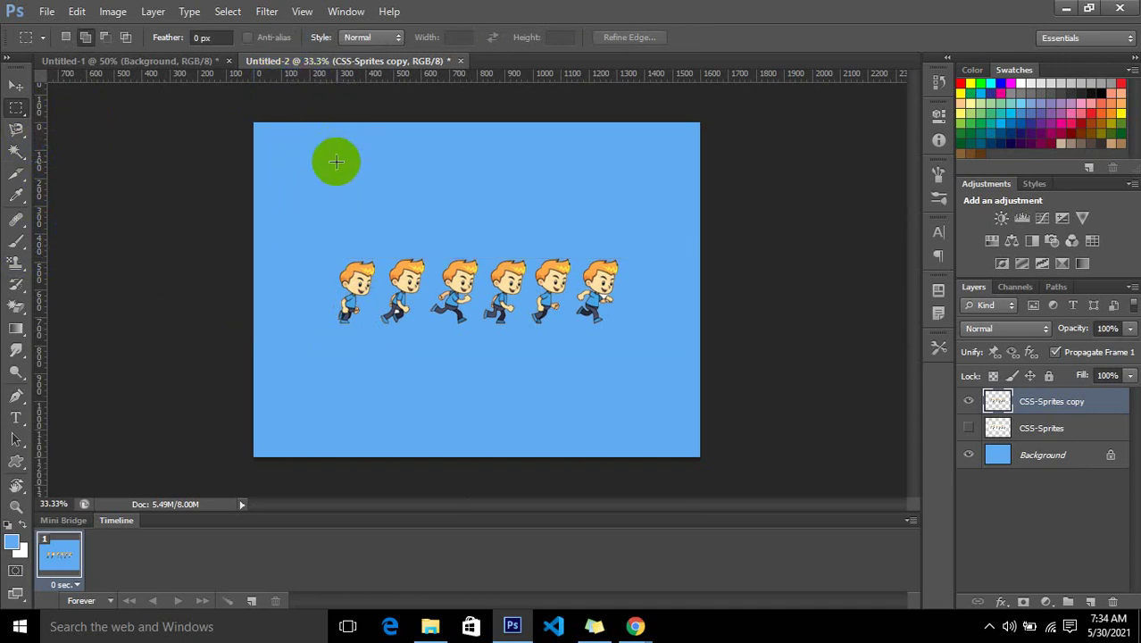
key(ctrl+plus)
key(ctrl+plus)
key(ctrl+plus)
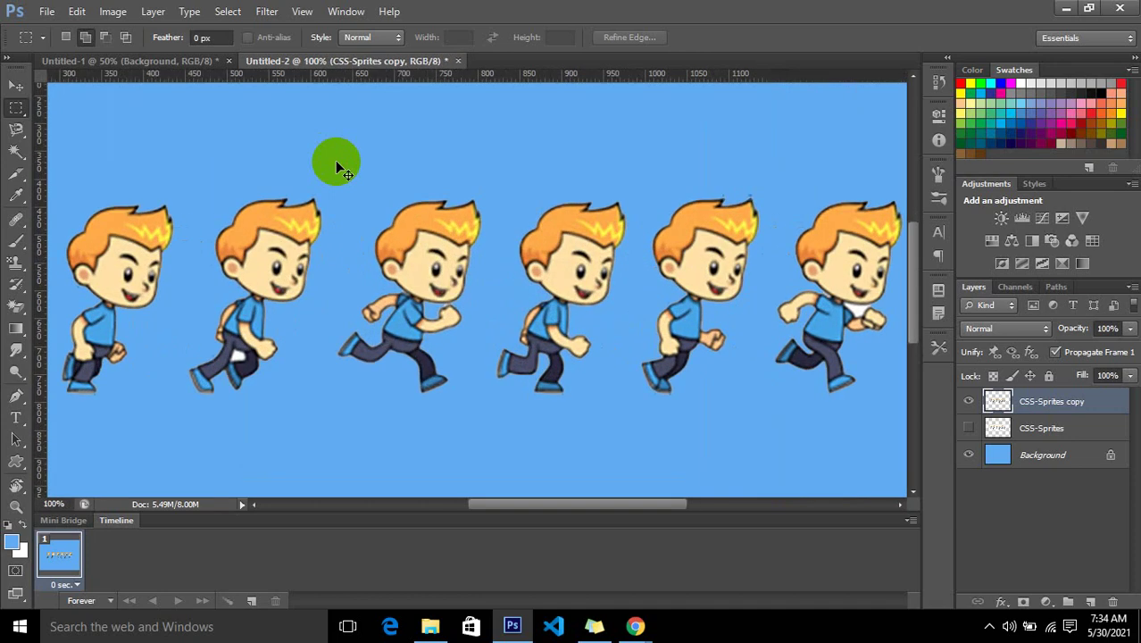
key(ctrl+minus)
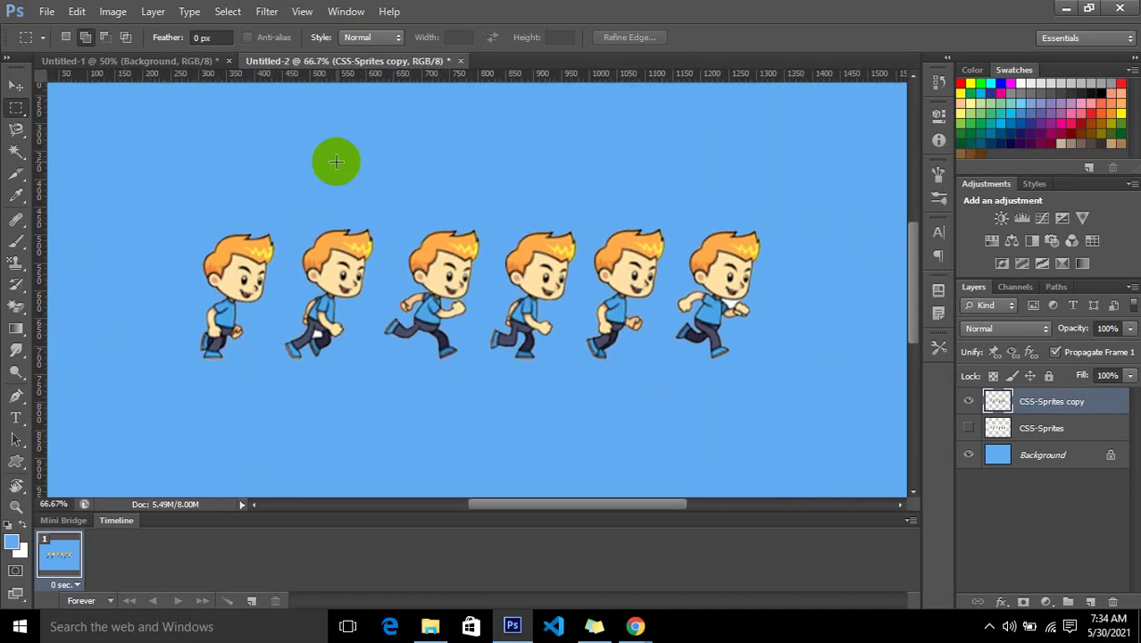
drag(604, 72, 597, 221)
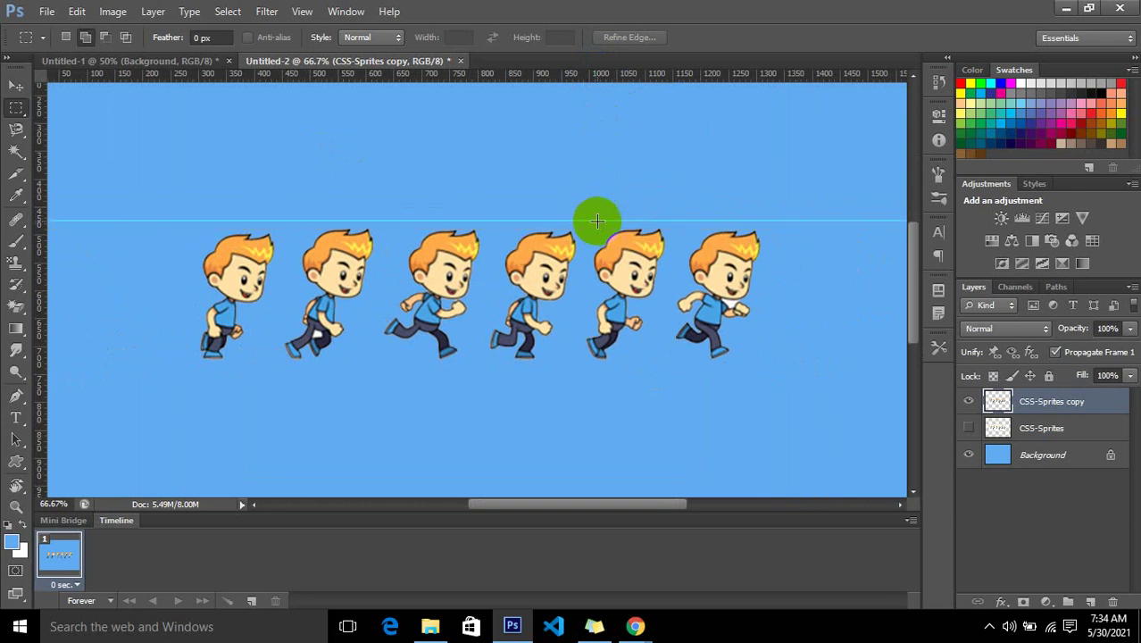
drag(545, 74, 543, 373)
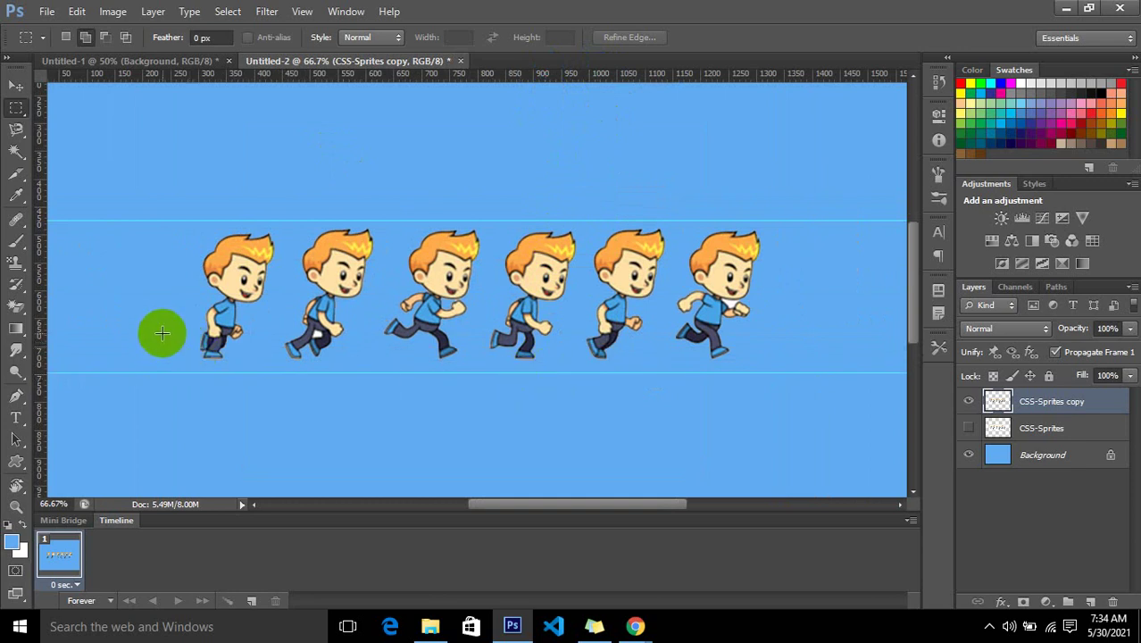
Draw a rectangular marquee selection around the first boy, spanning the height between the two guides.
click(417, 277)
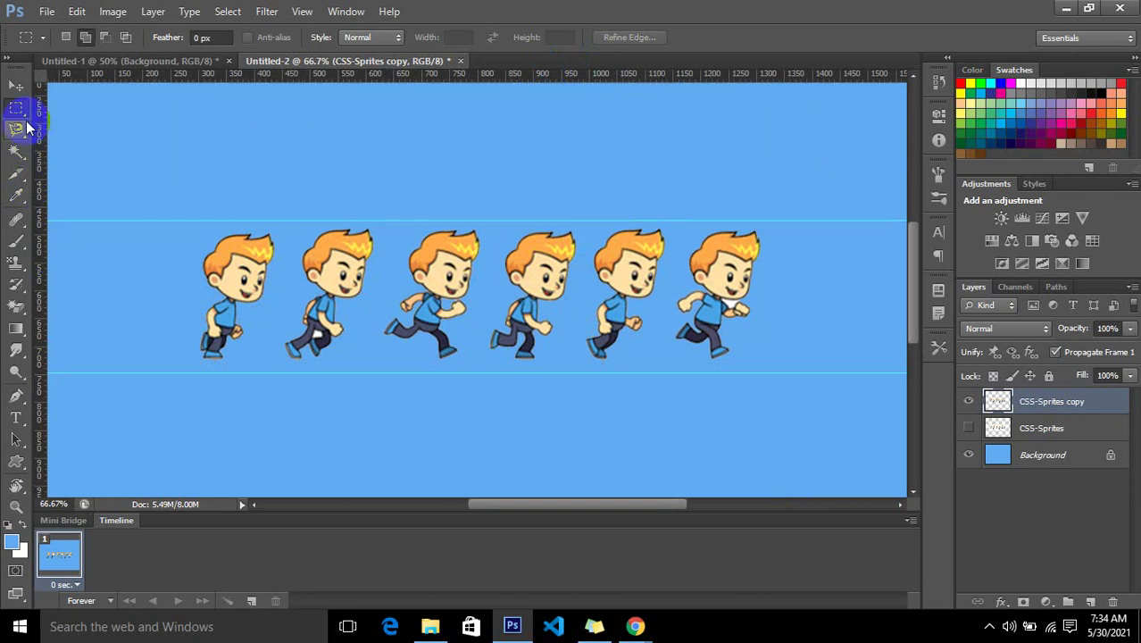
click(16, 111)
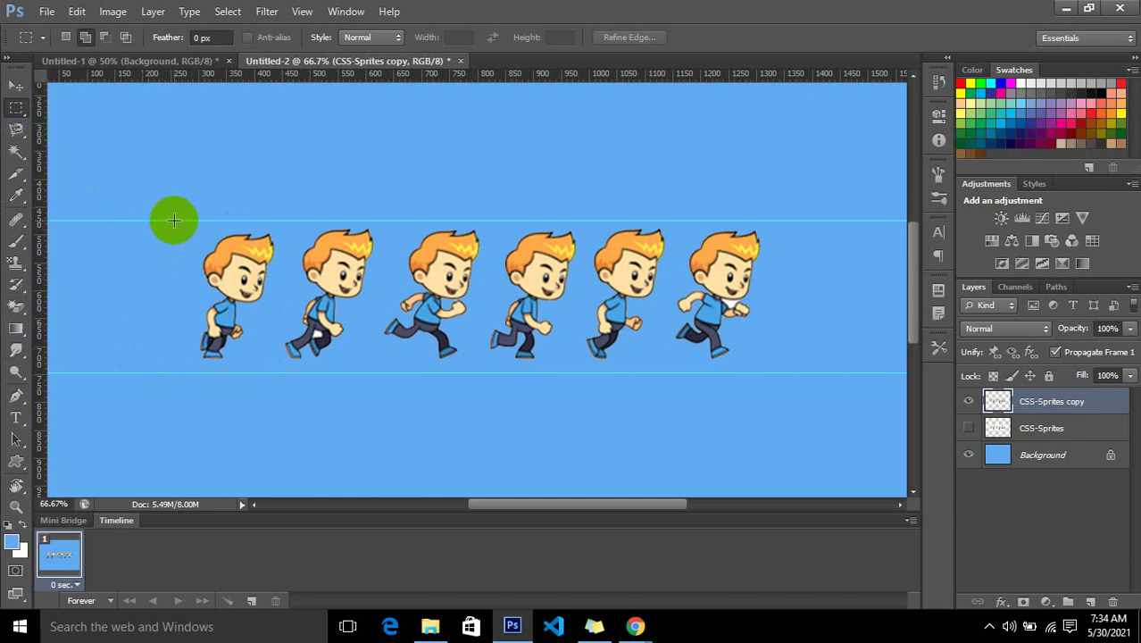
drag(191, 220, 278, 373)
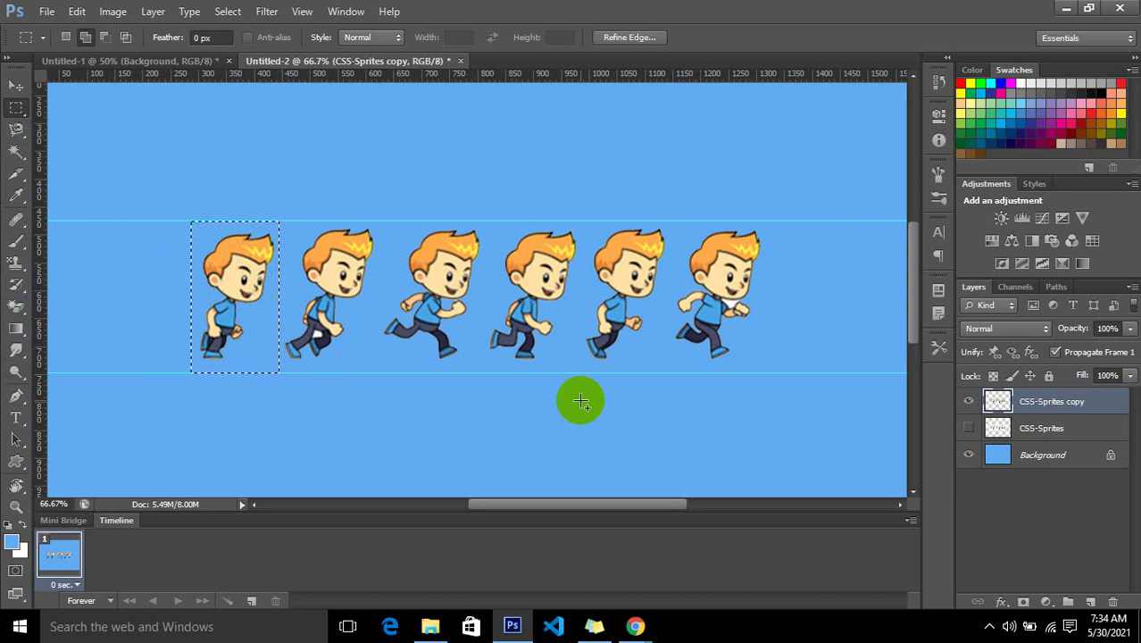
Clear the selection, then remove the white patch by the sixth character's arm using the Magic Wand tool.
key(ctrl+d)
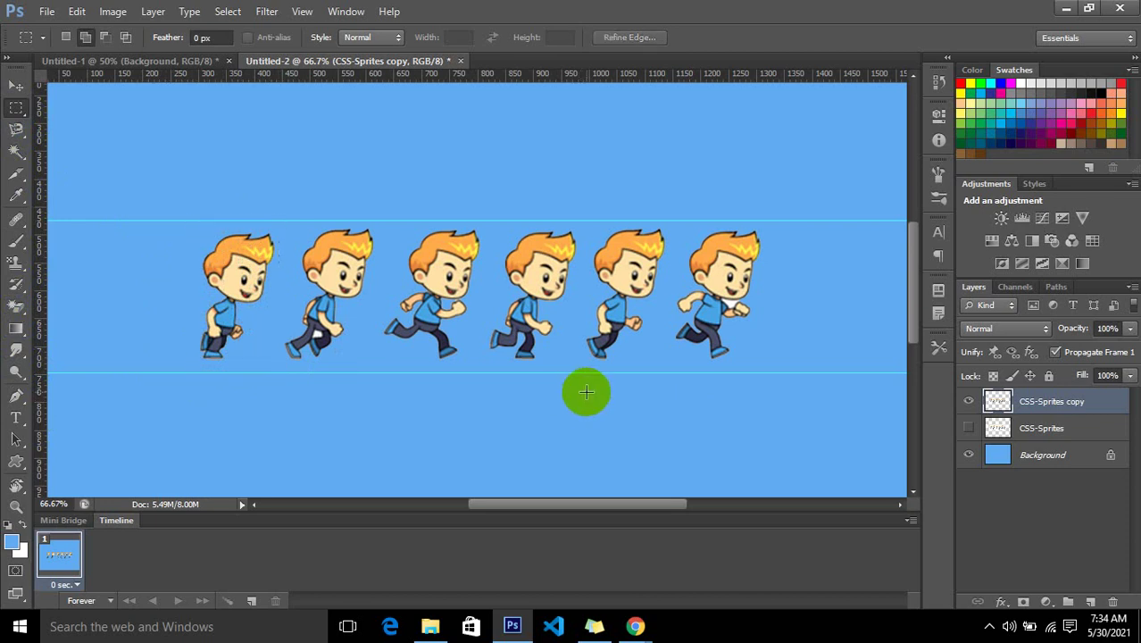
click(16, 151)
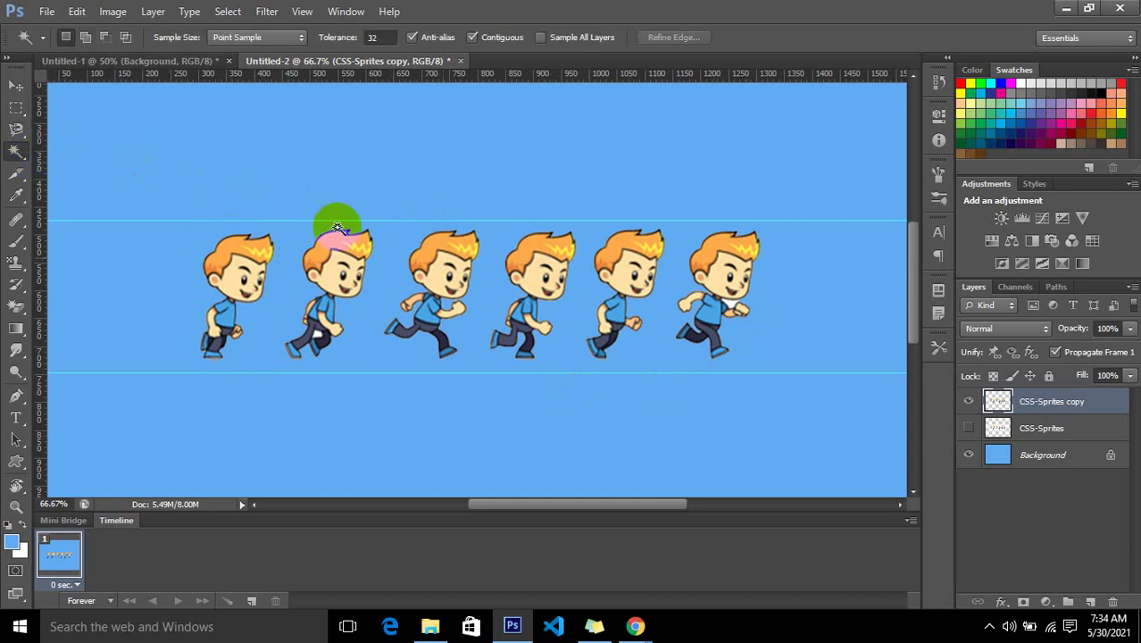
click(732, 308)
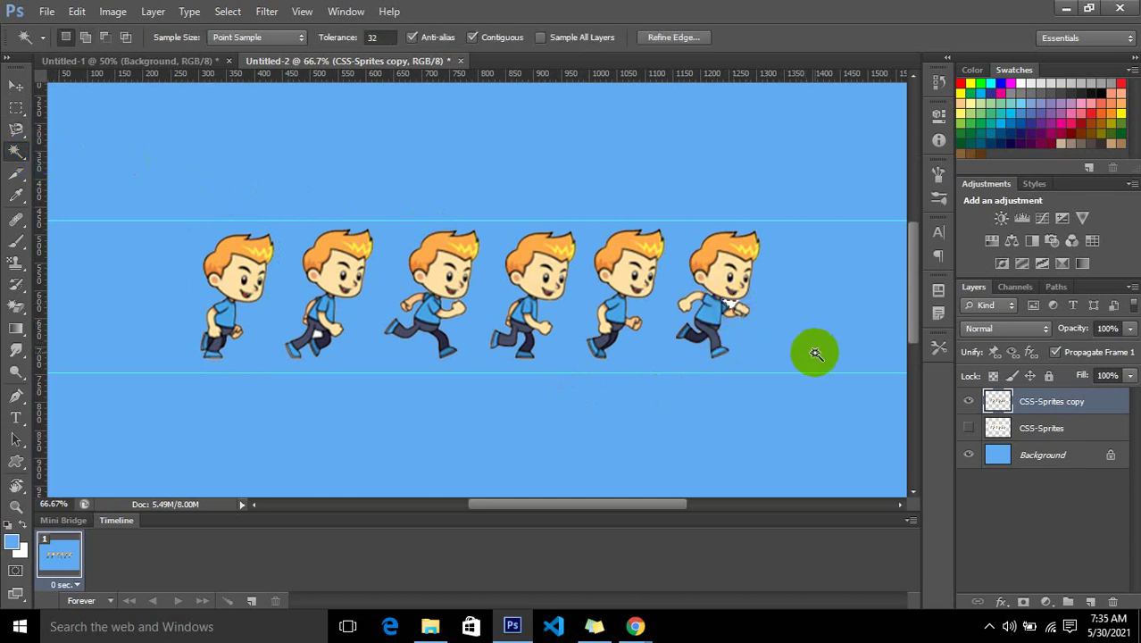
key(ctrl+d)
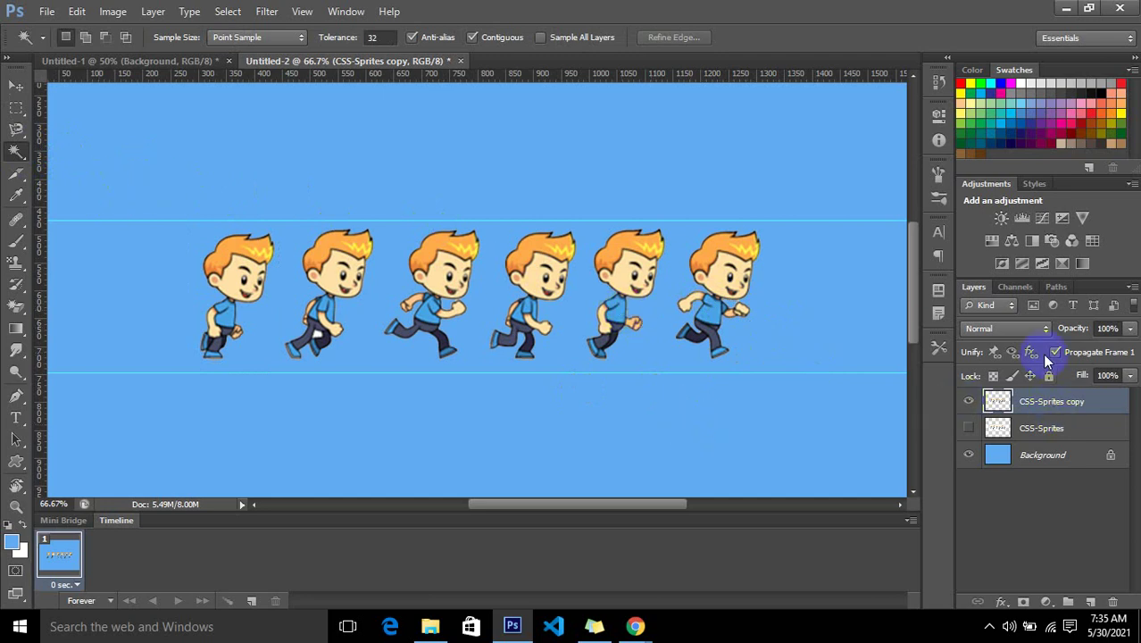
Duplicate the CSS-Sprites copy layer five times, so each of the six characters has its own layer.
key(ctrl+j)
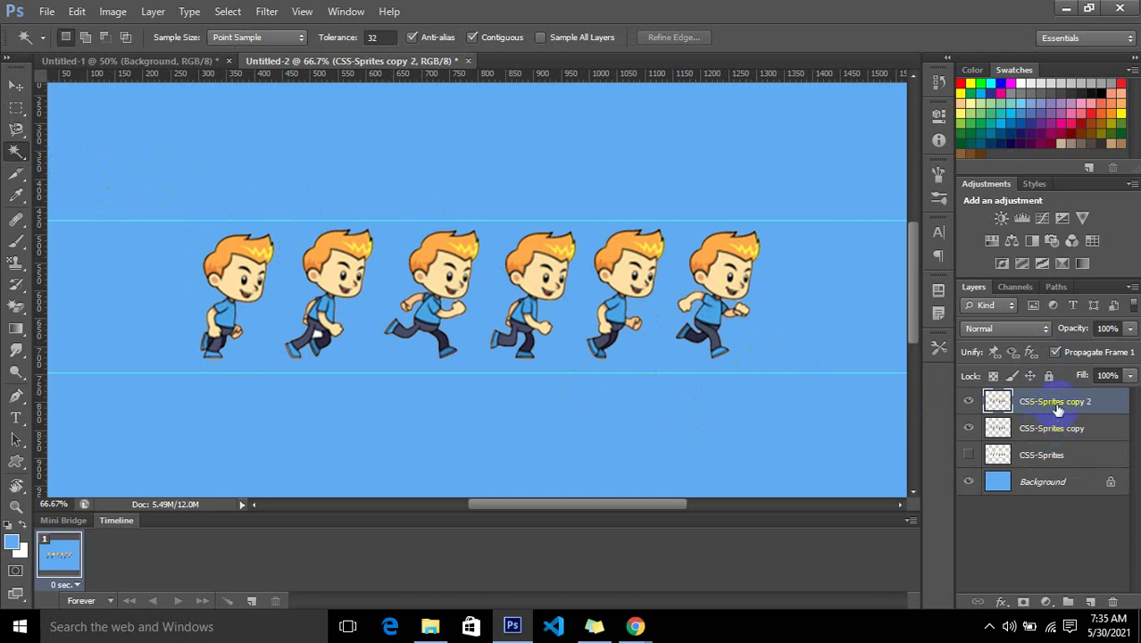
key(ctrl+j)
key(ctrl+j)
key(ctrl+j)
key(ctrl+j)
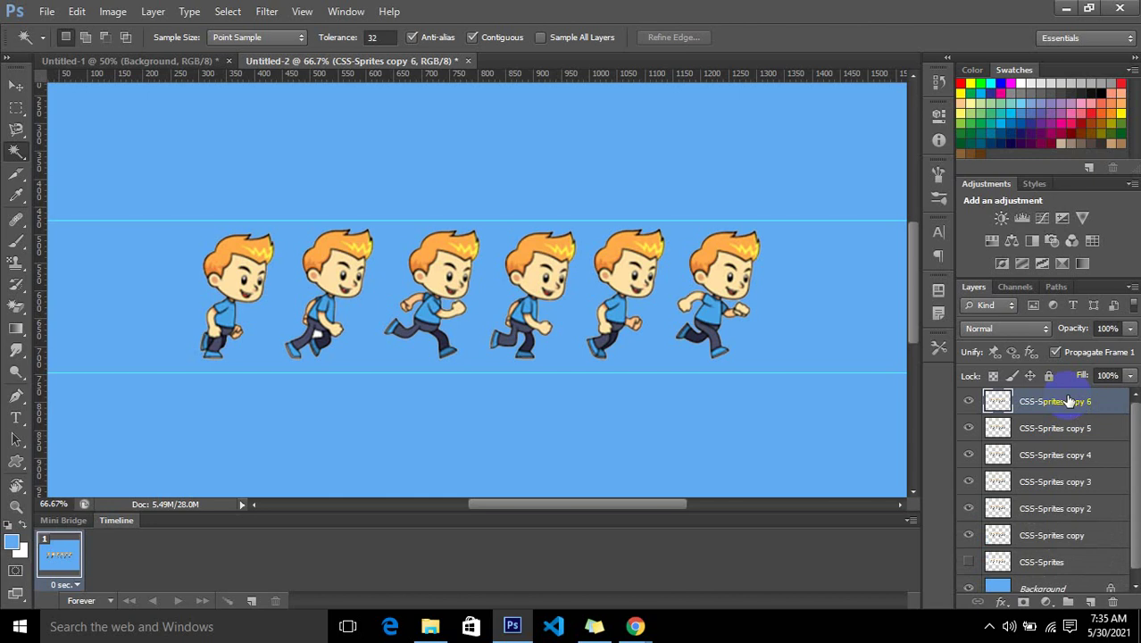
Hide the layers CSS-Sprites copy 2 through CSS-Sprites copy 6.
scroll(1039, 454, down, 1)
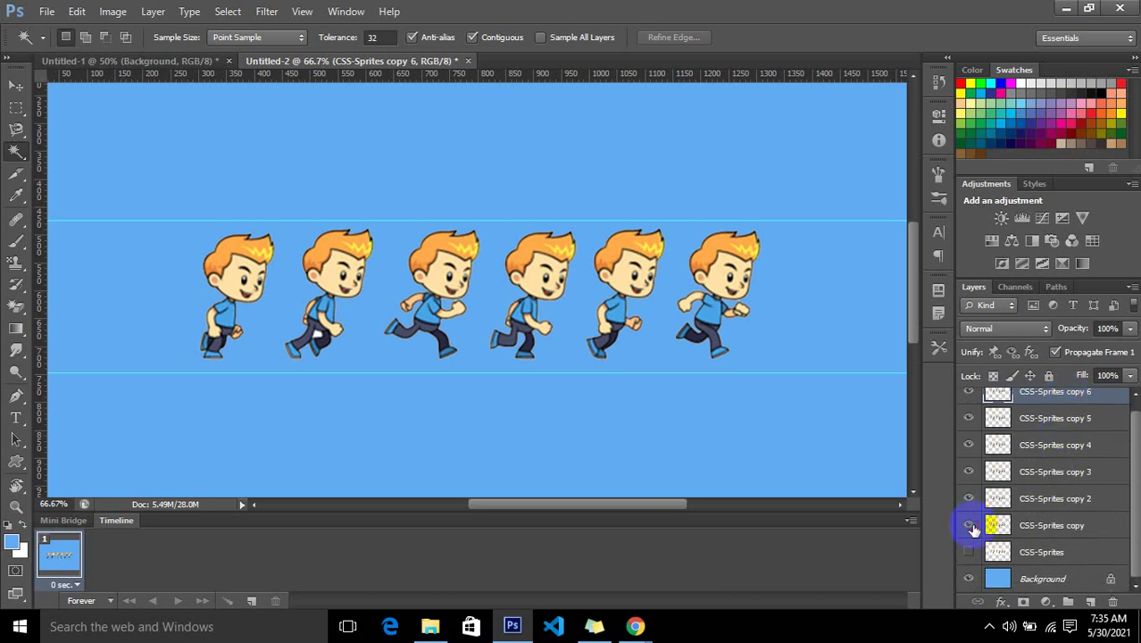
scroll(967, 400, up, 1)
drag(969, 403, 971, 508)
scroll(982, 495, down, 1)
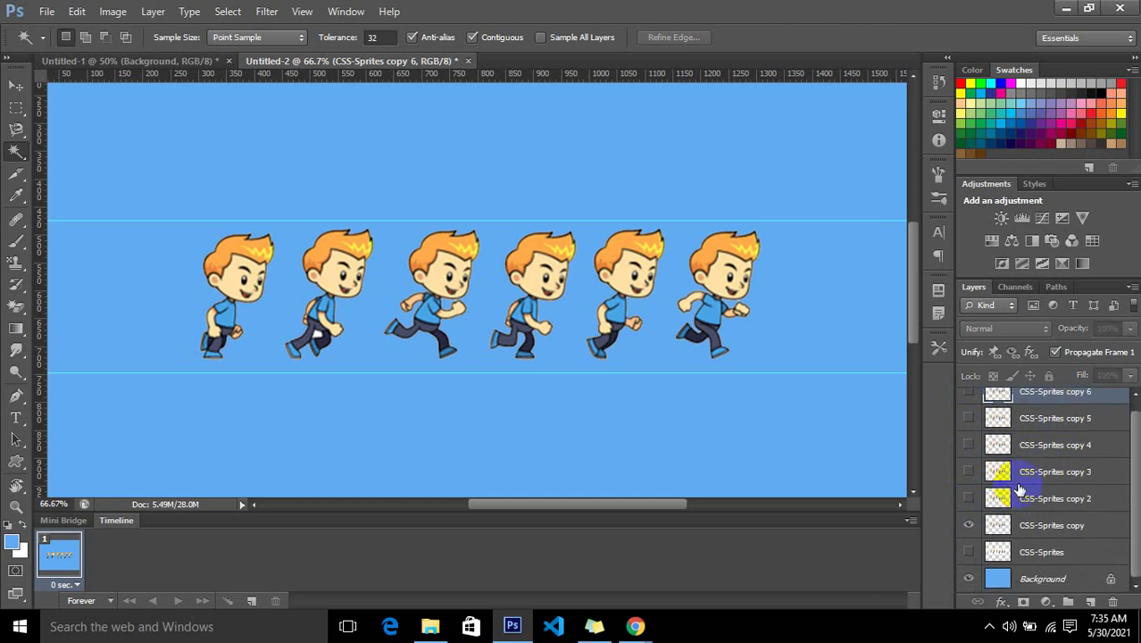
On the CSS-Sprites copy layer, marquee-select the first character, erase everything outside the selection, and deselect.
click(1053, 531)
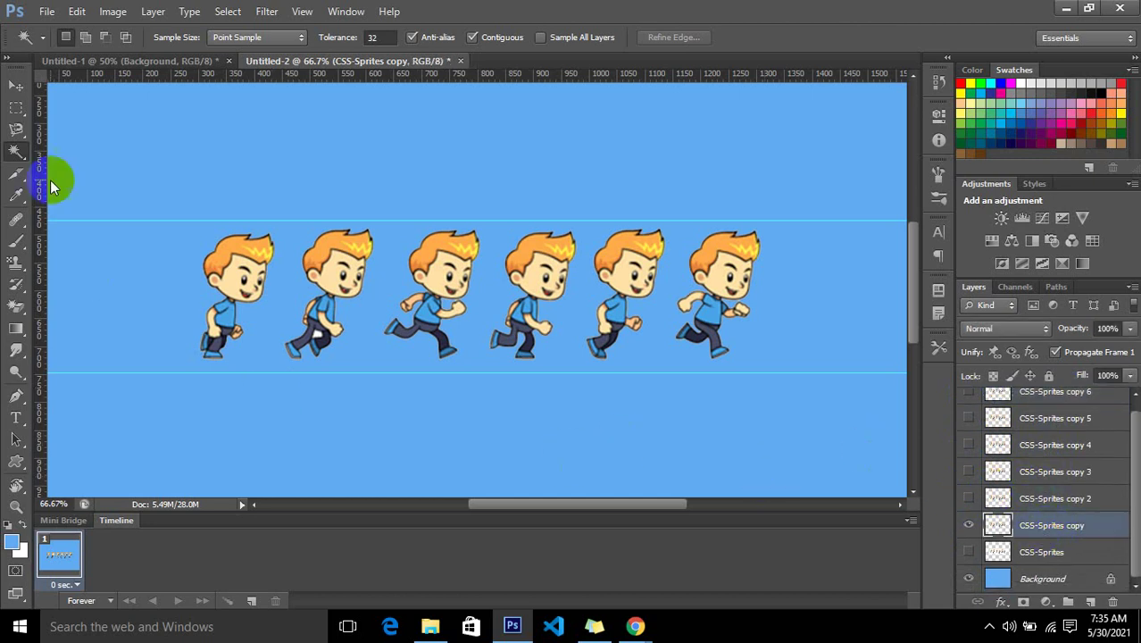
click(18, 105)
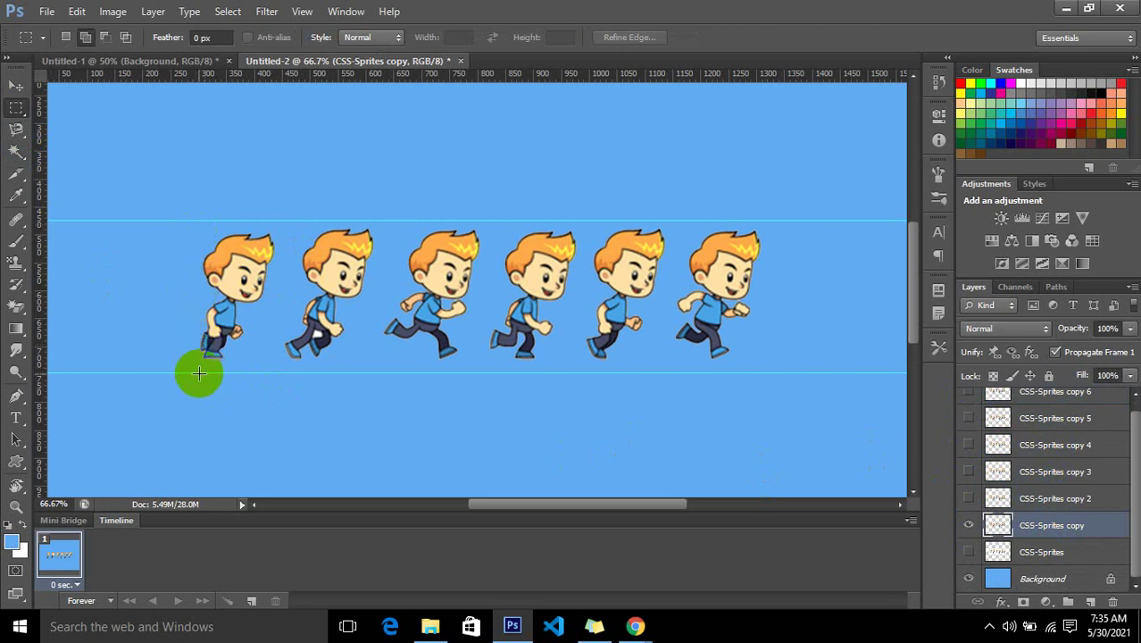
drag(193, 372, 280, 216)
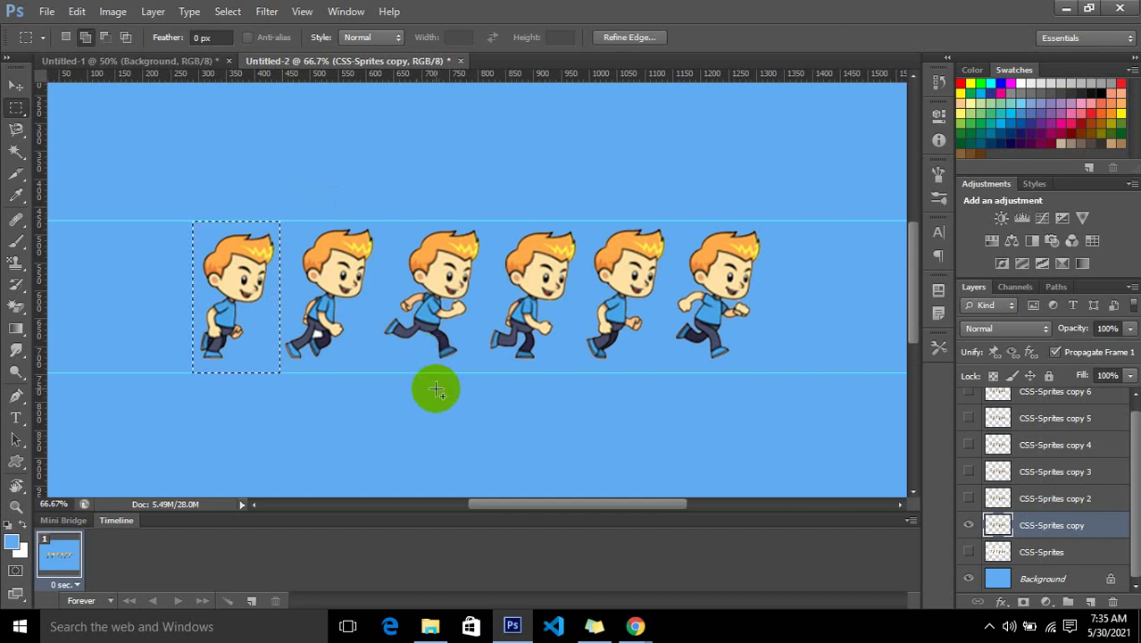
key(Delete)
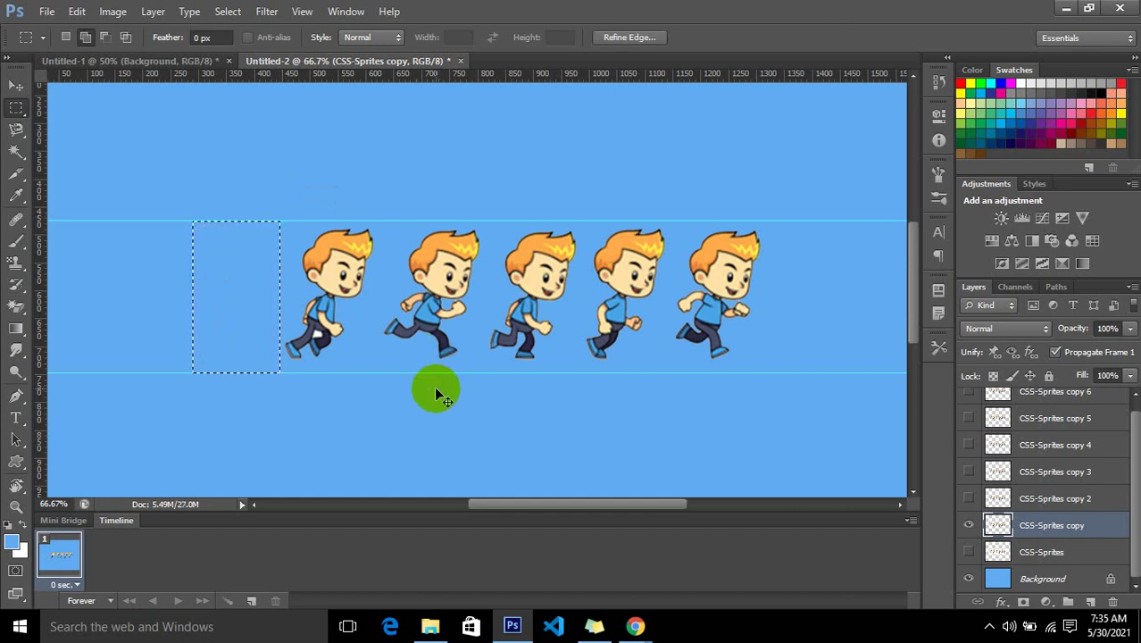
key(ctrl+z)
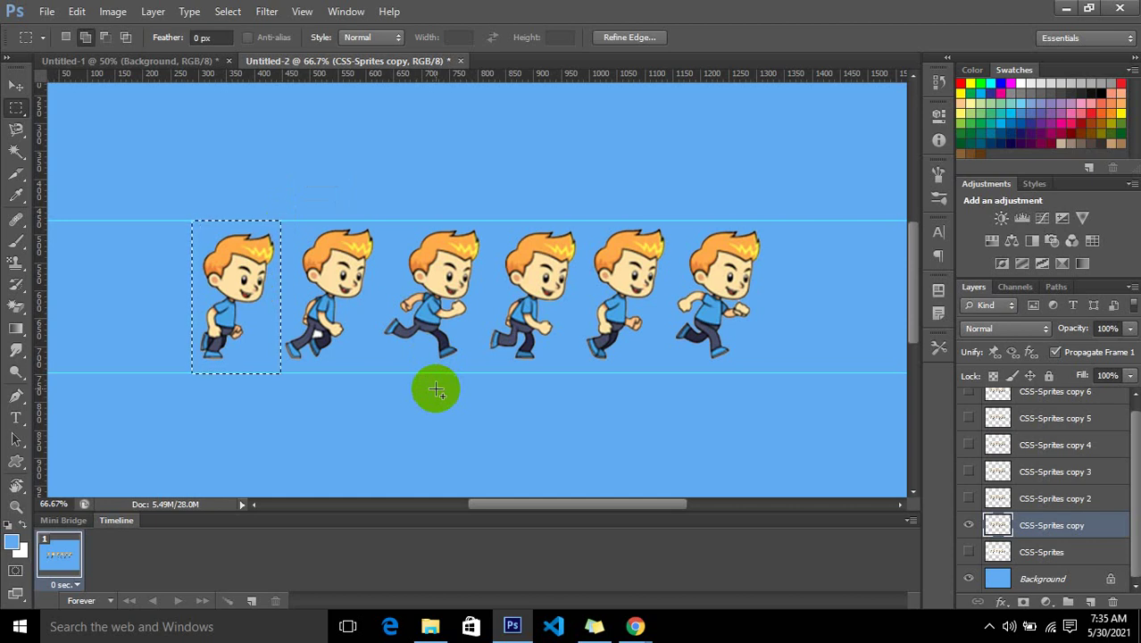
key(ctrl+shift+i)
key(Delete)
key(ctrl+d)
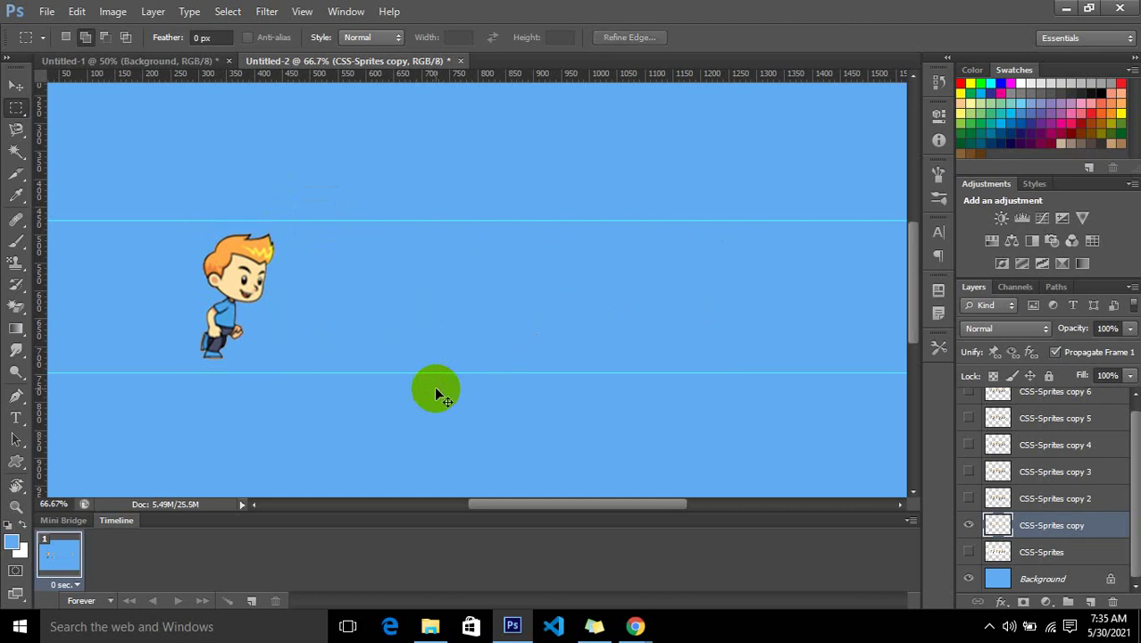
click(227, 11)
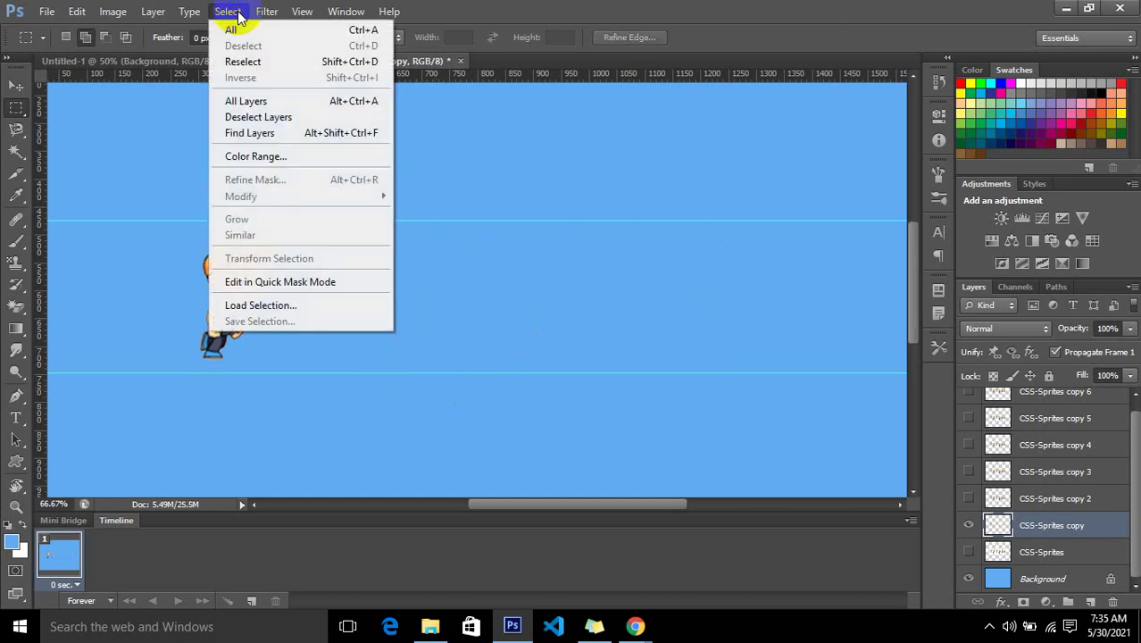
click(774, 10)
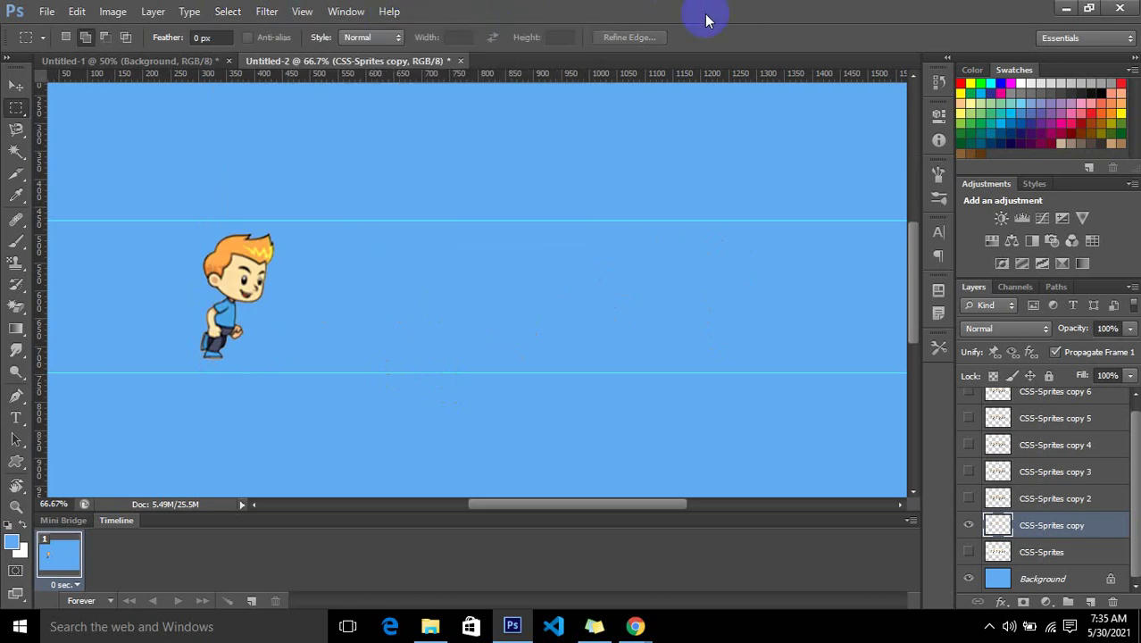
Show CSS-Sprites copy 2 instead of CSS-Sprites copy and erase everything on it except the second character.
click(968, 524)
click(969, 499)
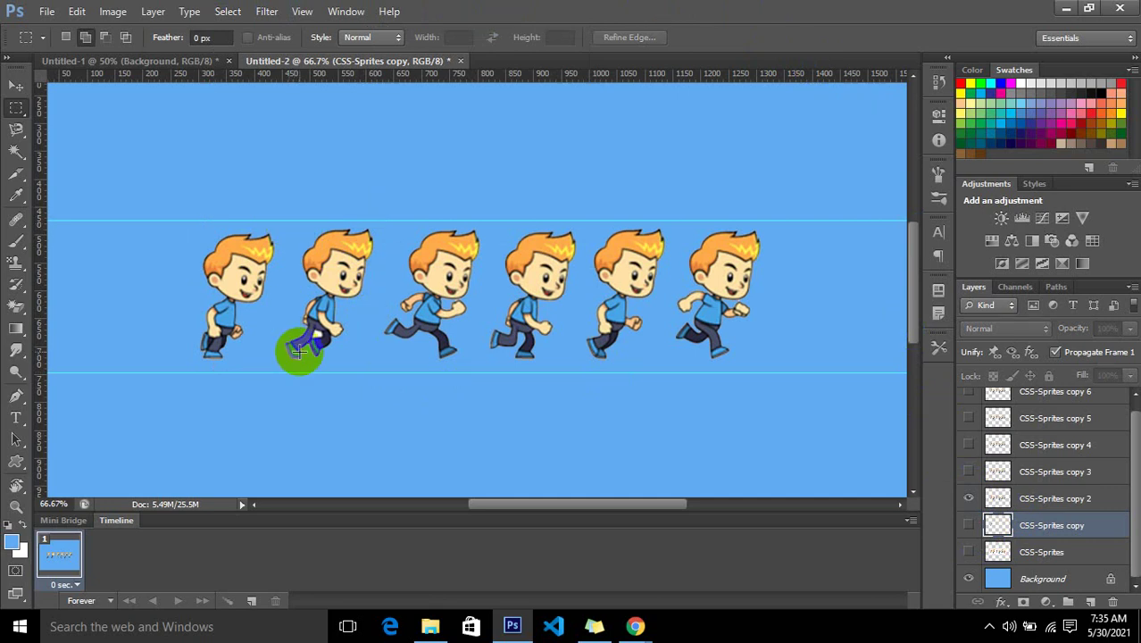
drag(280, 372, 377, 228)
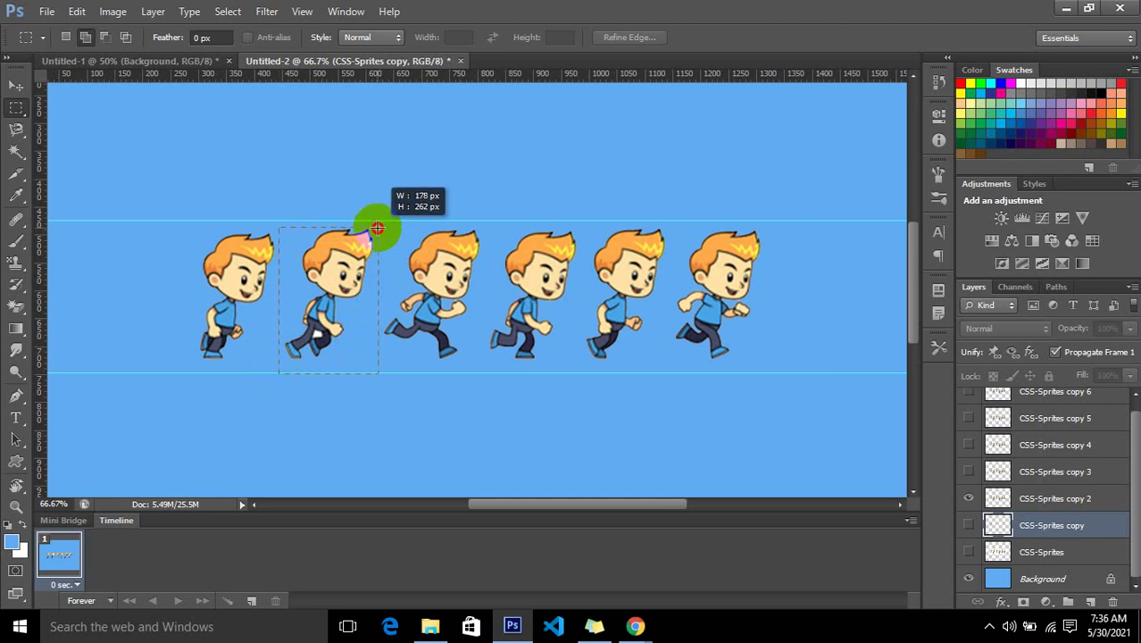
drag(377, 228, 378, 223)
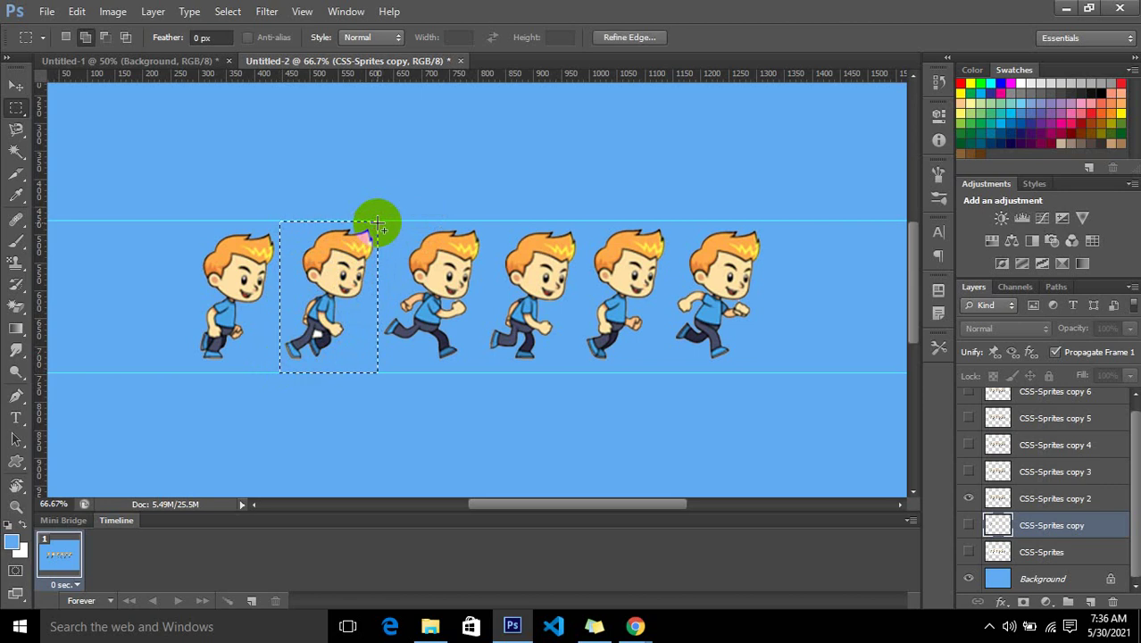
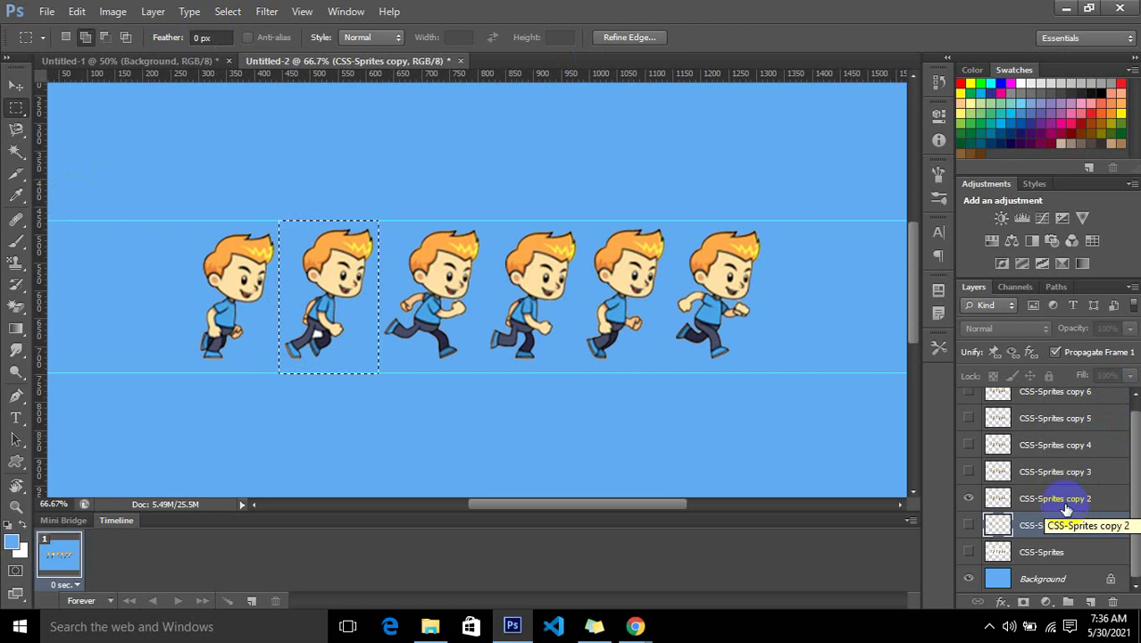
click(1062, 505)
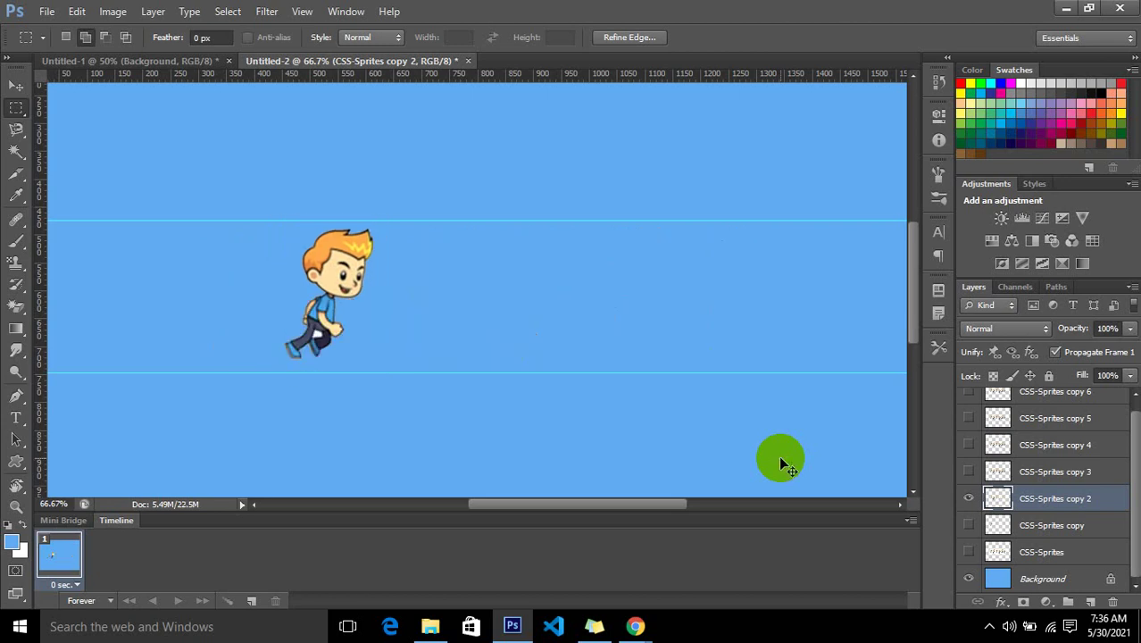
Compare the characters on CSS-Sprites copy and CSS-Sprites copy 2 by alternating the visibility of the two layers.
click(970, 524)
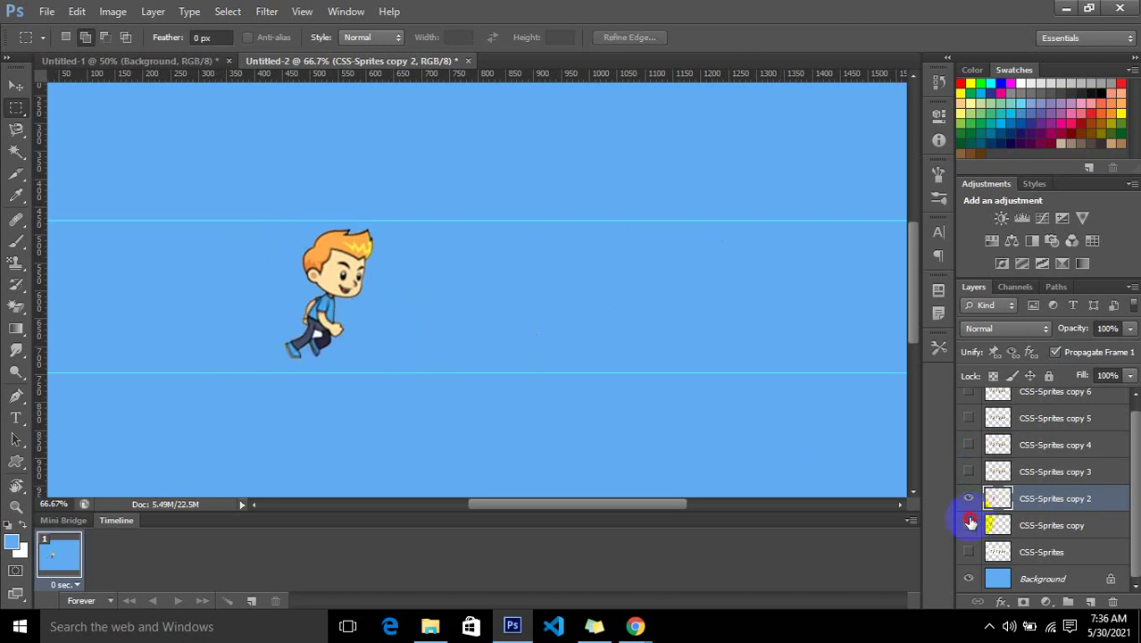
click(970, 500)
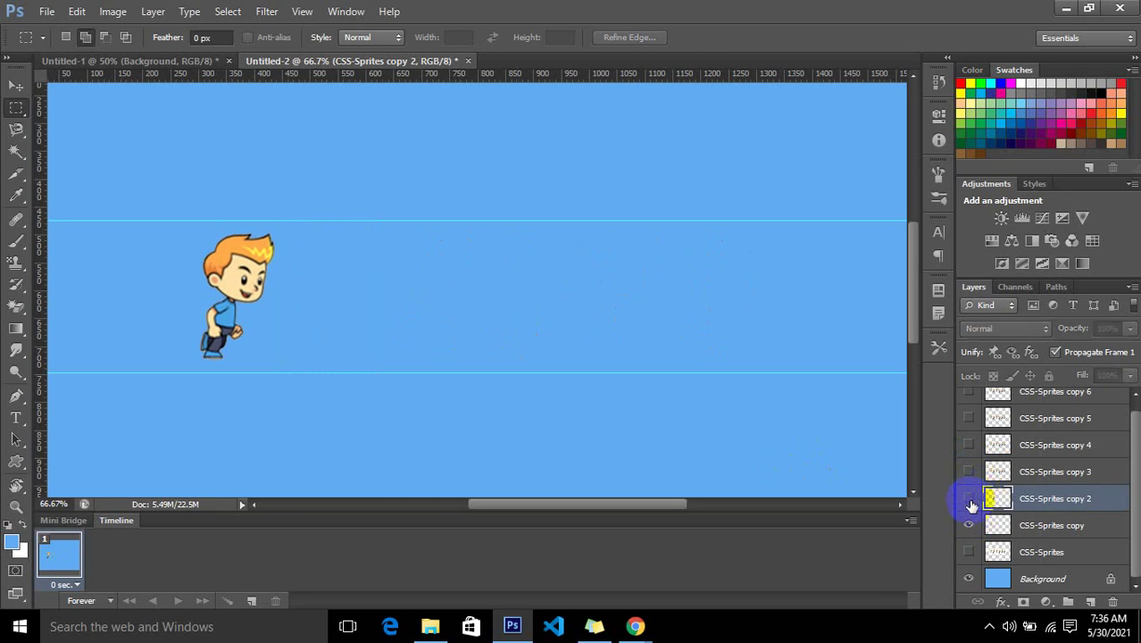
click(968, 524)
click(970, 498)
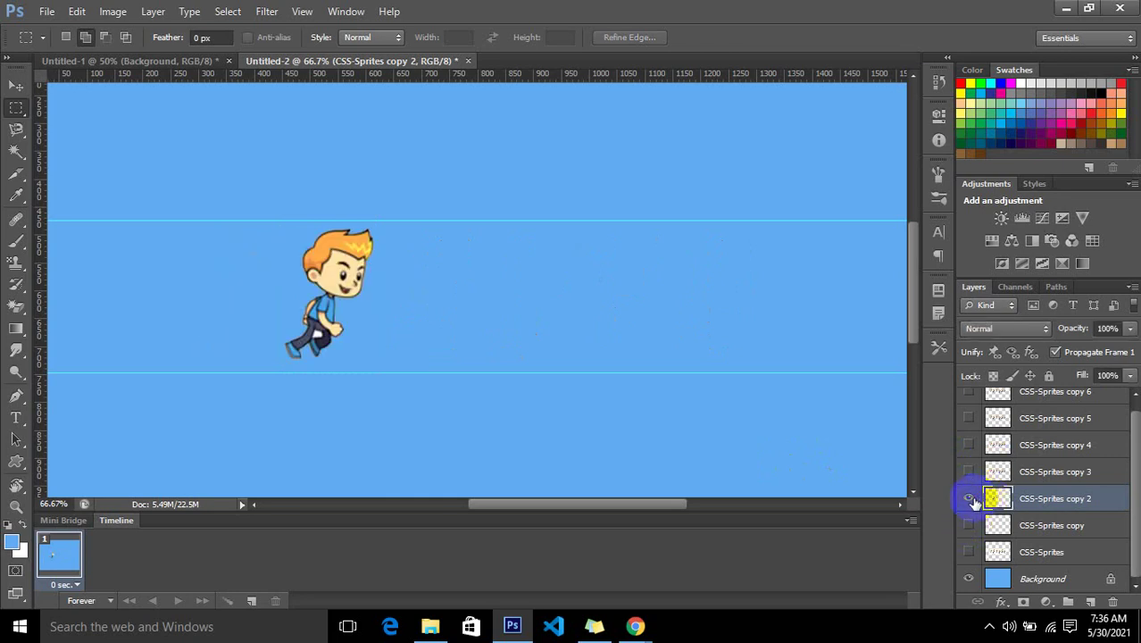
Hide CSS-Sprites copy 2, then show CSS-Sprites copy 3 and make it the active layer.
click(969, 498)
click(970, 471)
click(999, 471)
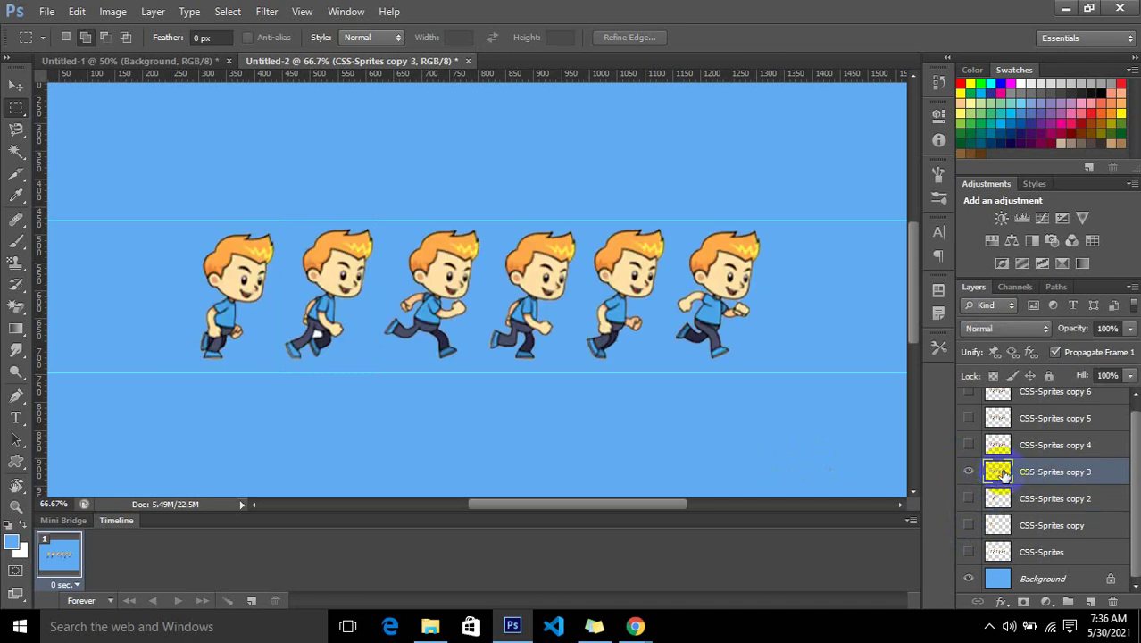
Outline the third character with a closed Pen tool path and convert the path into a selection.
click(18, 403)
click(49, 397)
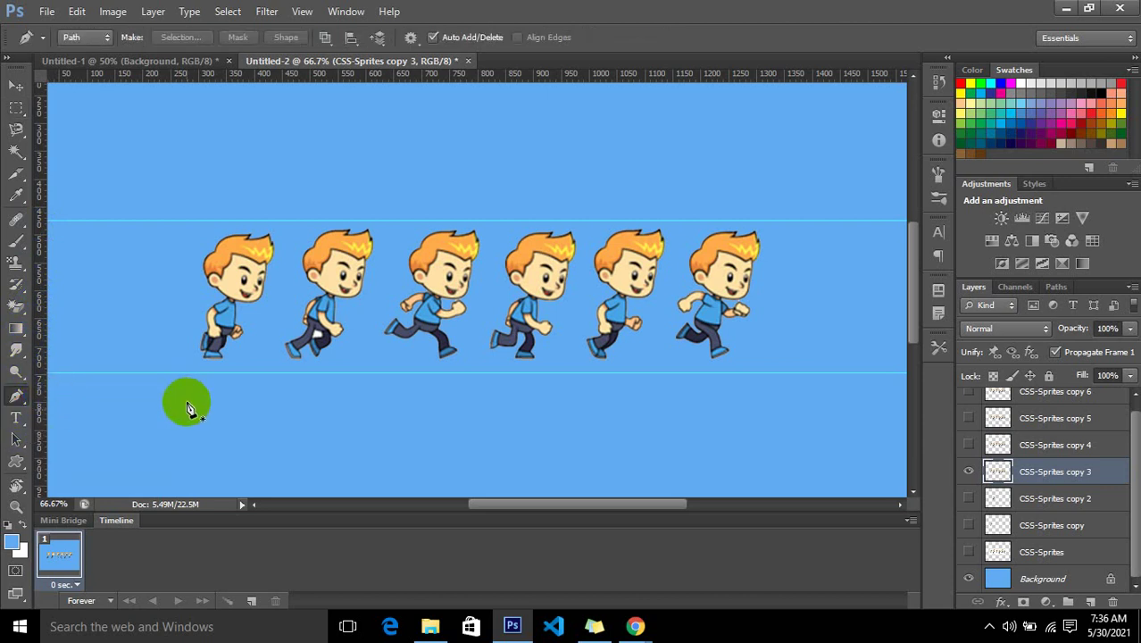
click(402, 229)
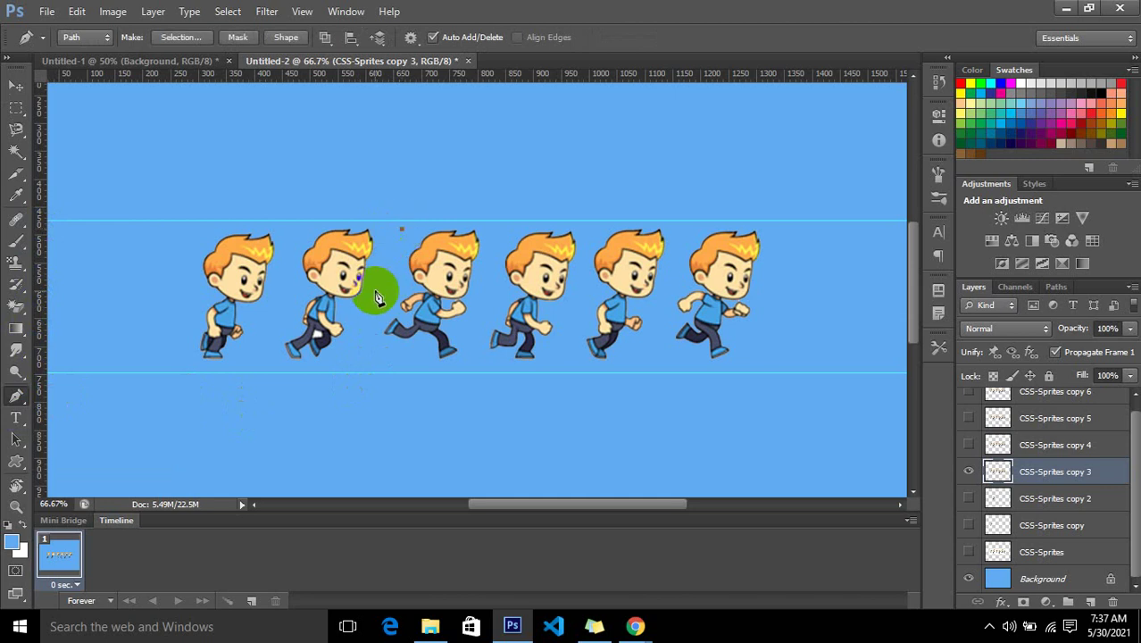
click(369, 341)
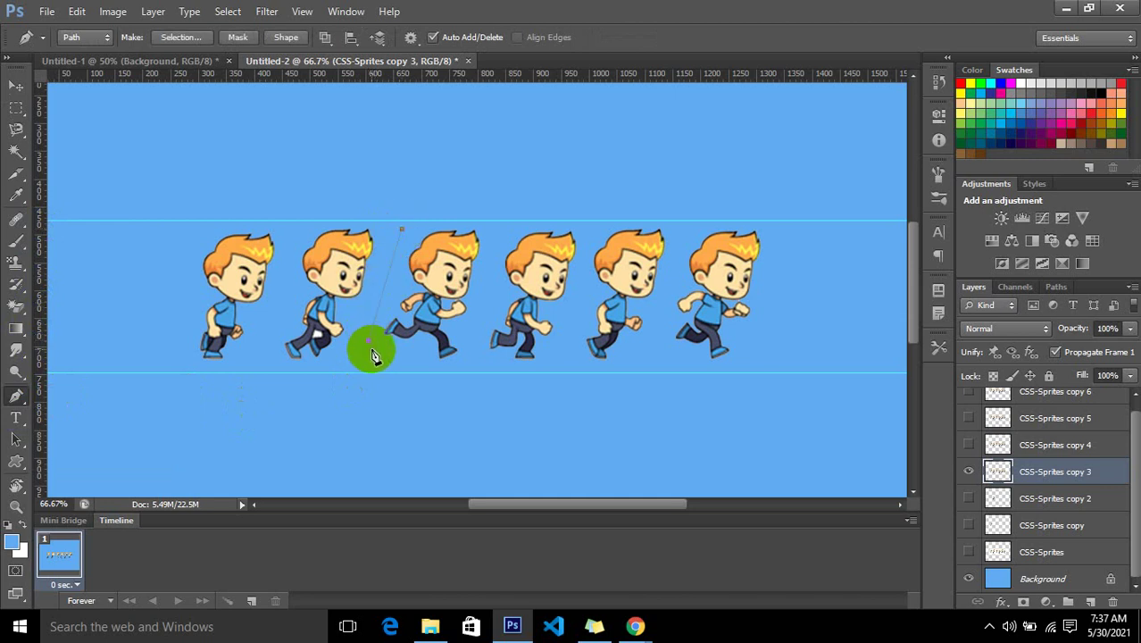
click(418, 373)
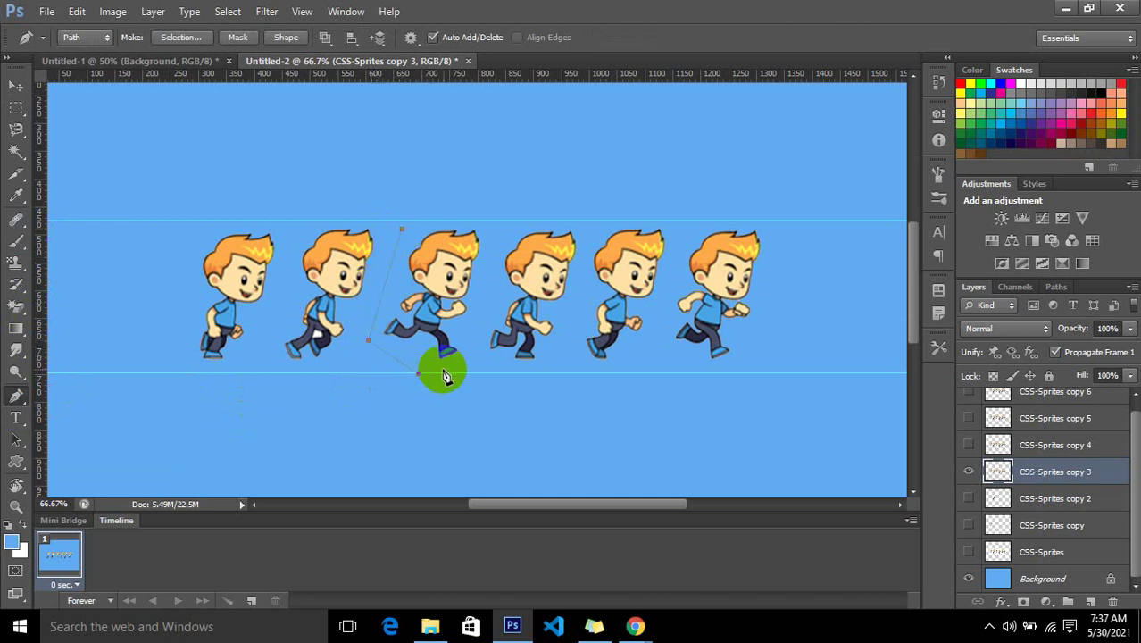
click(468, 363)
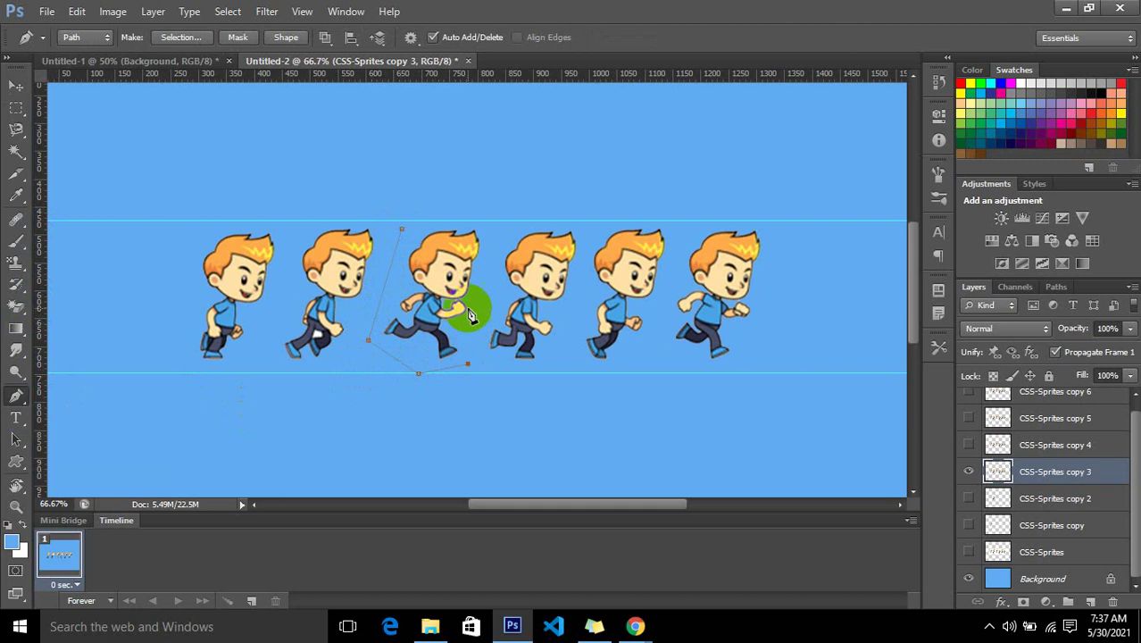
click(497, 235)
click(483, 220)
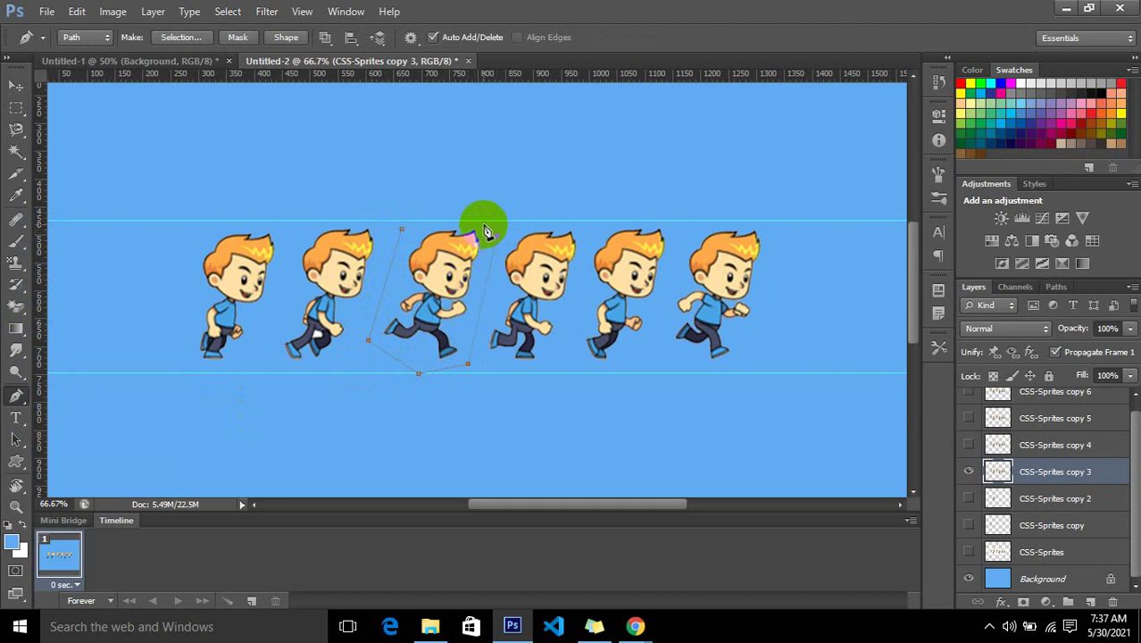
click(404, 234)
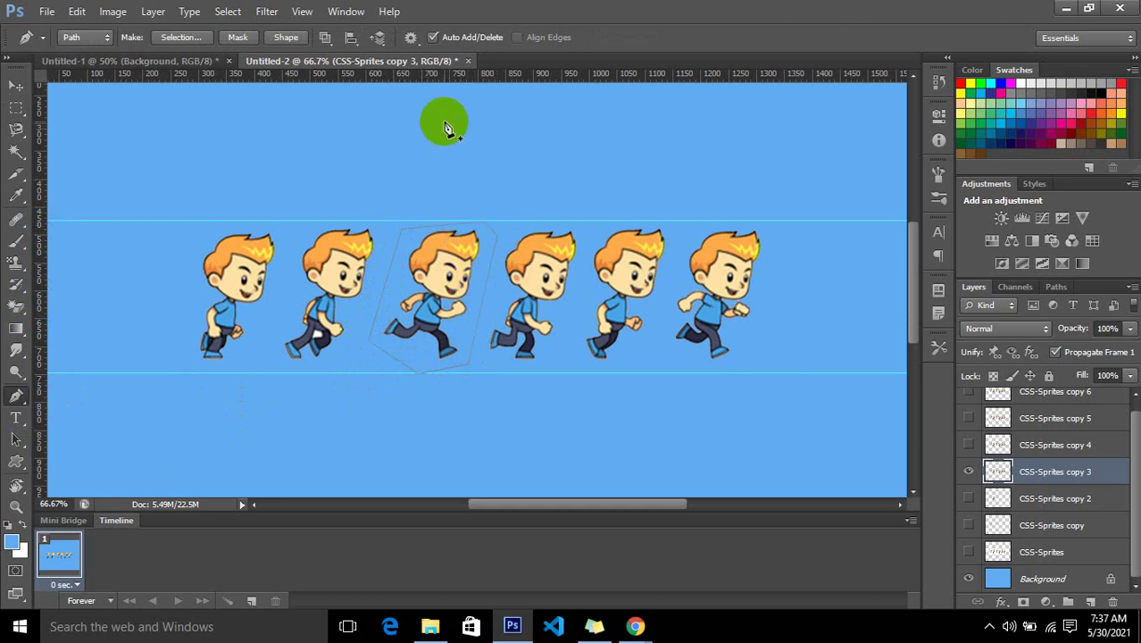
key(ctrl+Return)
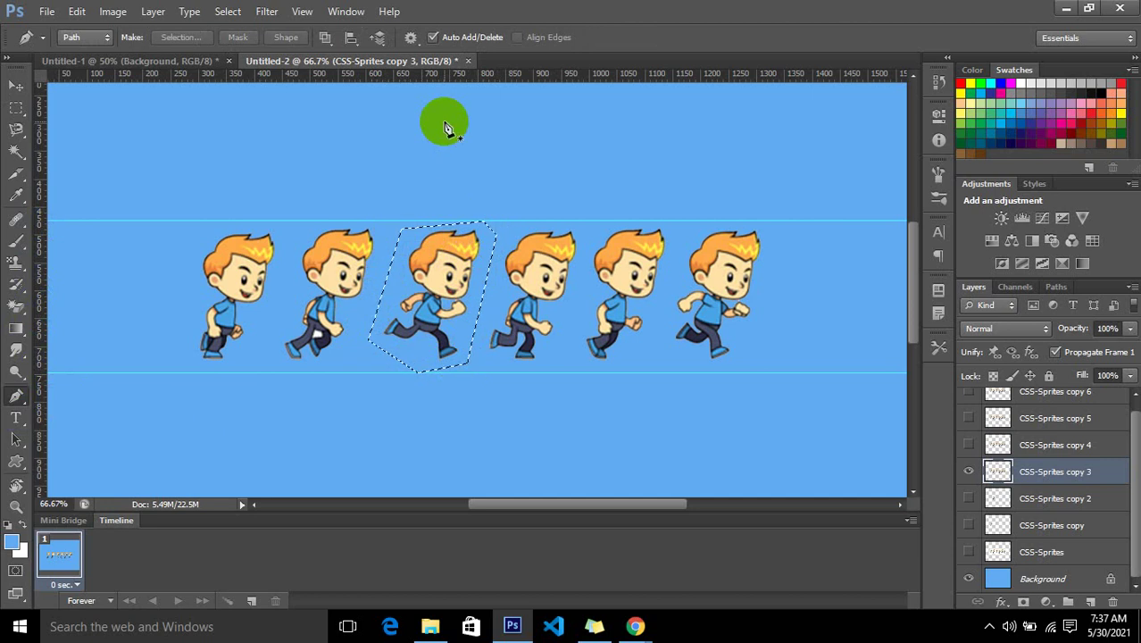
key(Delete)
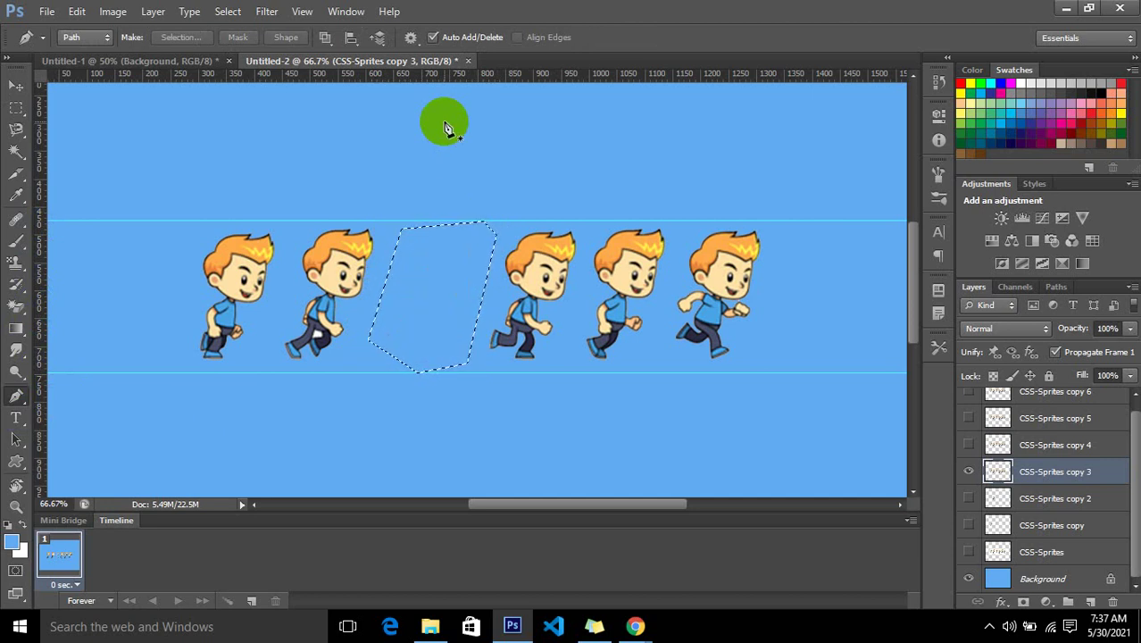
key(ctrl+z)
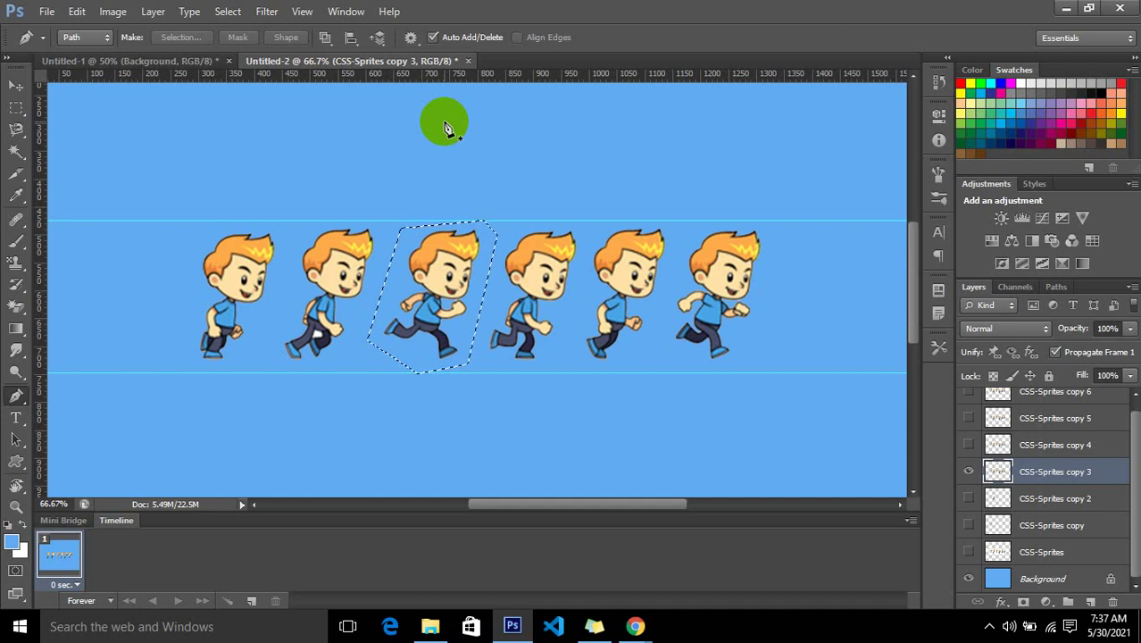
Erase everything on CSS-Sprites copy 3 outside the selected third character, and clear the selection.
key(ctrl+shift+i)
key(Delete)
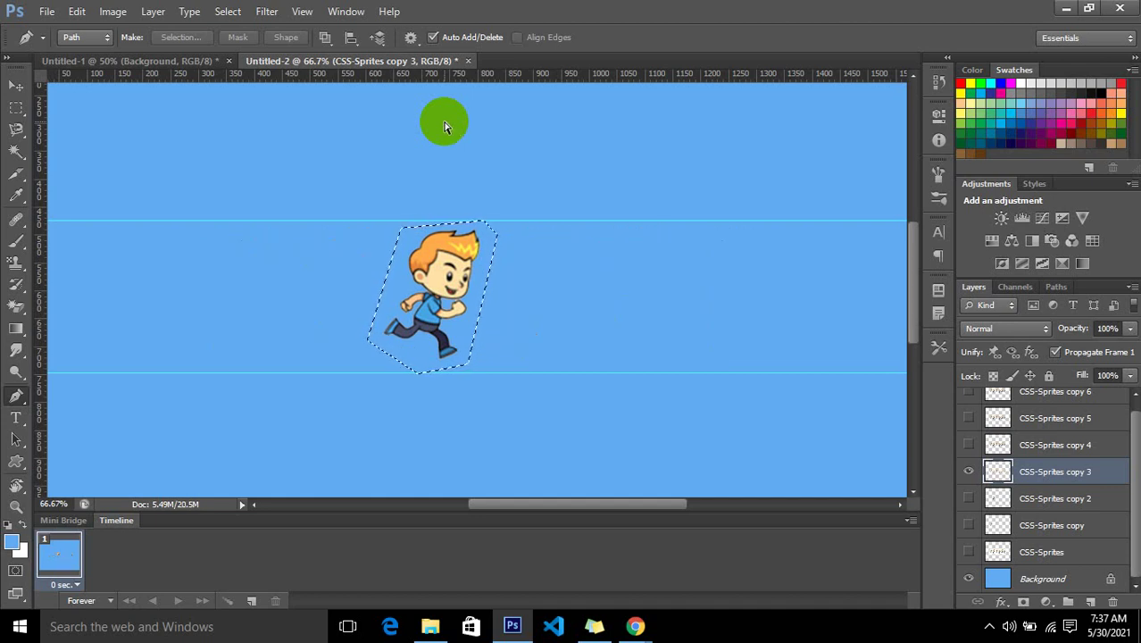
key(ctrl+d)
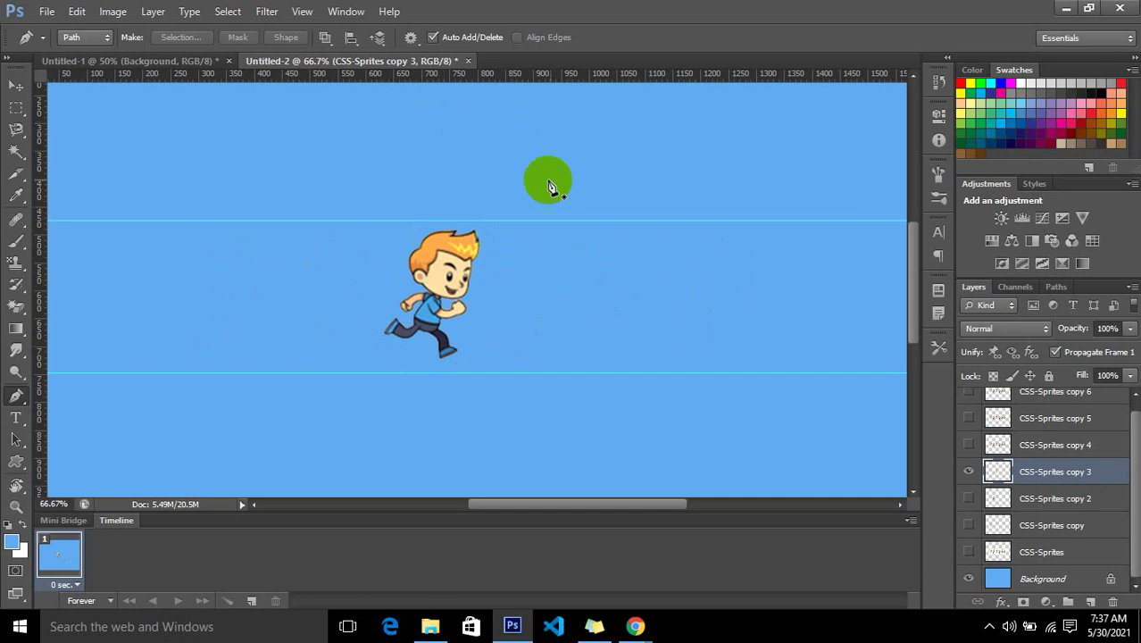
Hide CSS-Sprites copy 3, then show CSS-Sprites copy 4 and make it the active layer.
click(998, 471)
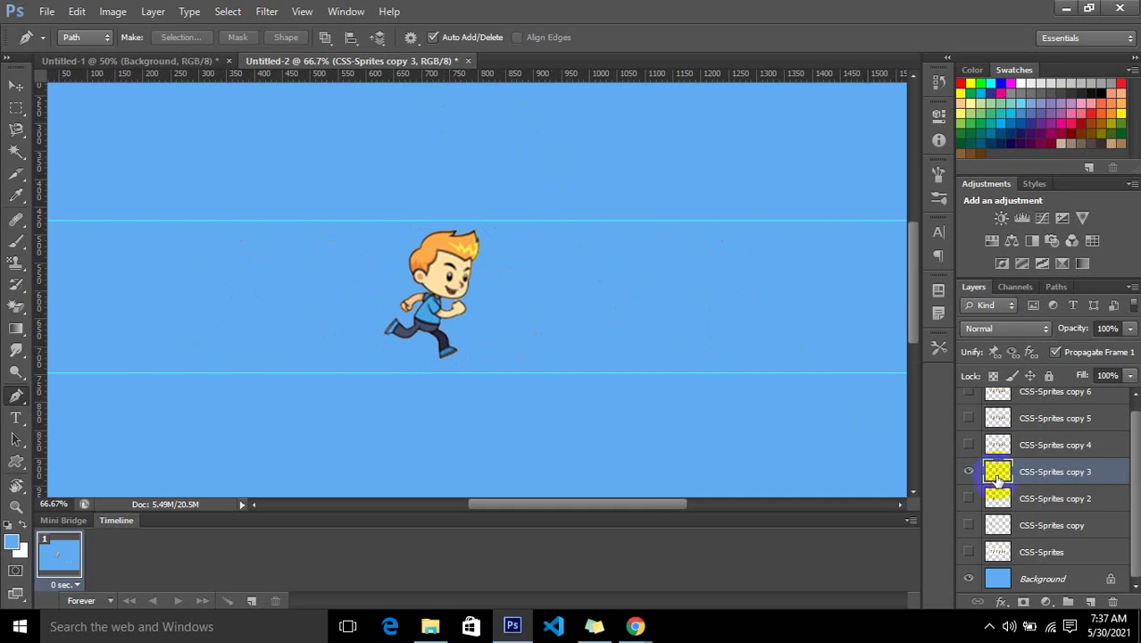
click(970, 478)
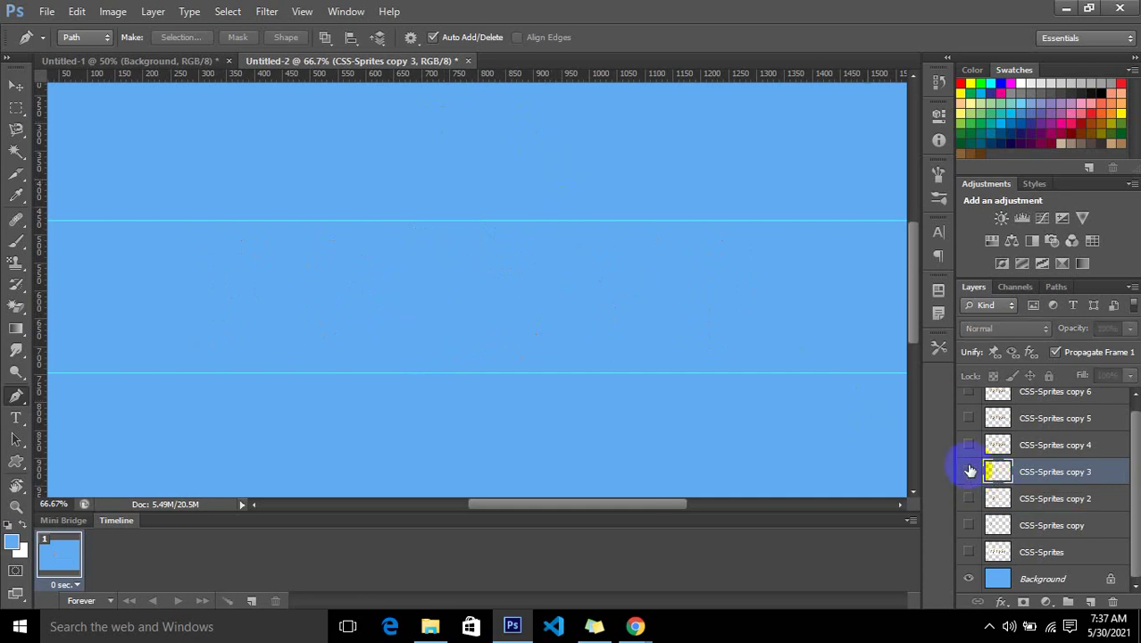
click(968, 445)
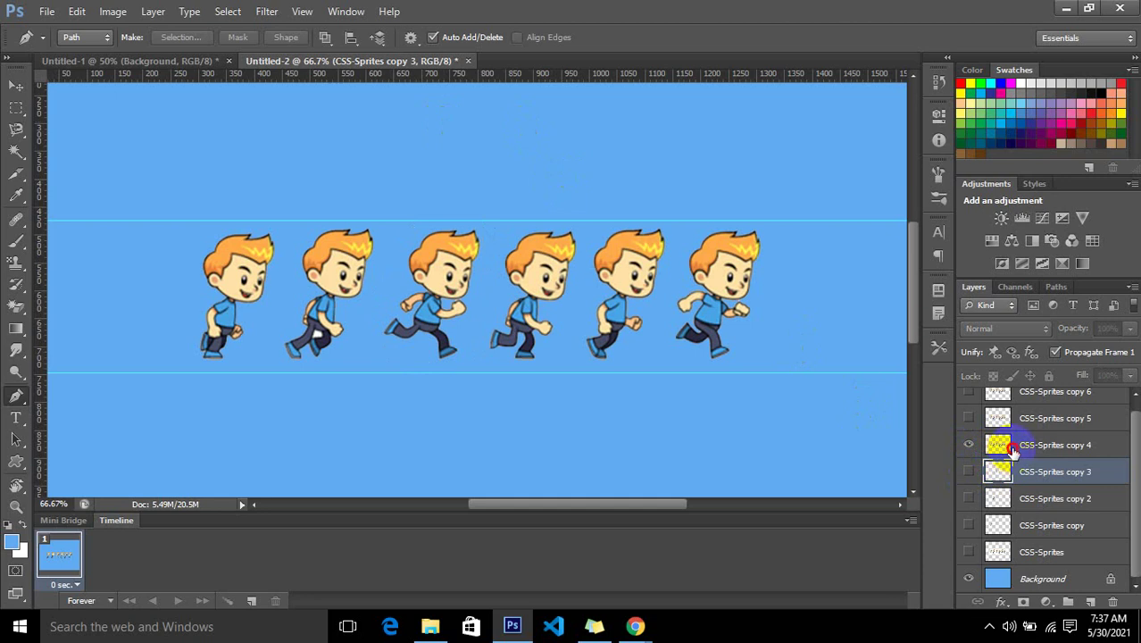
click(1000, 449)
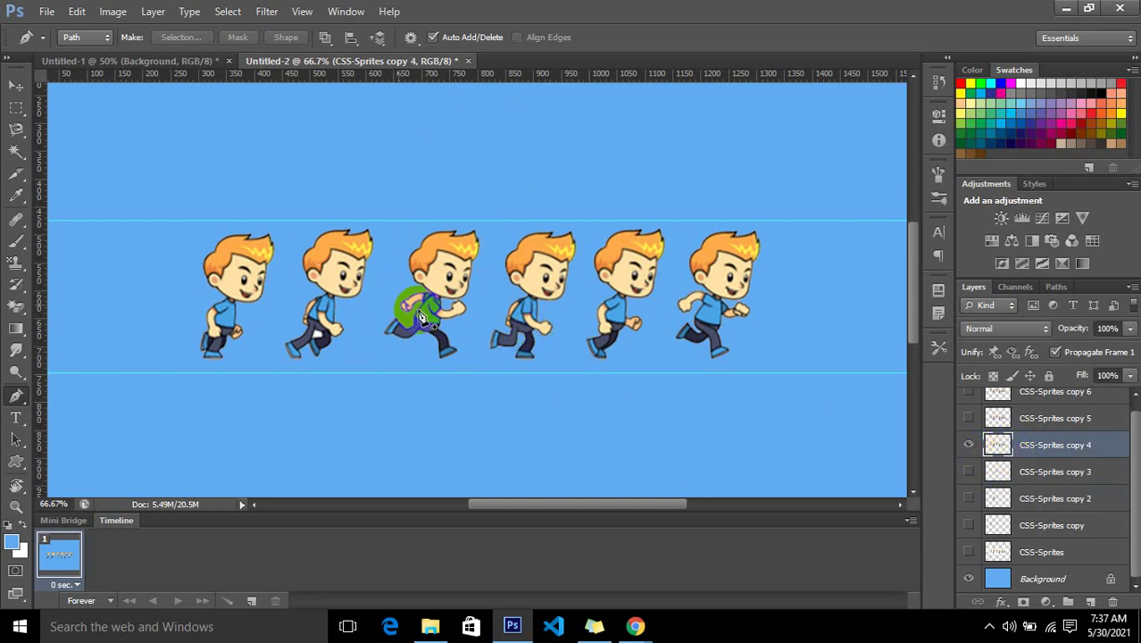
Frame the fourth character on CSS-Sprites copy 4 with a rectangular marquee, erase everything else on the layer, and deselect.
click(16, 108)
click(517, 267)
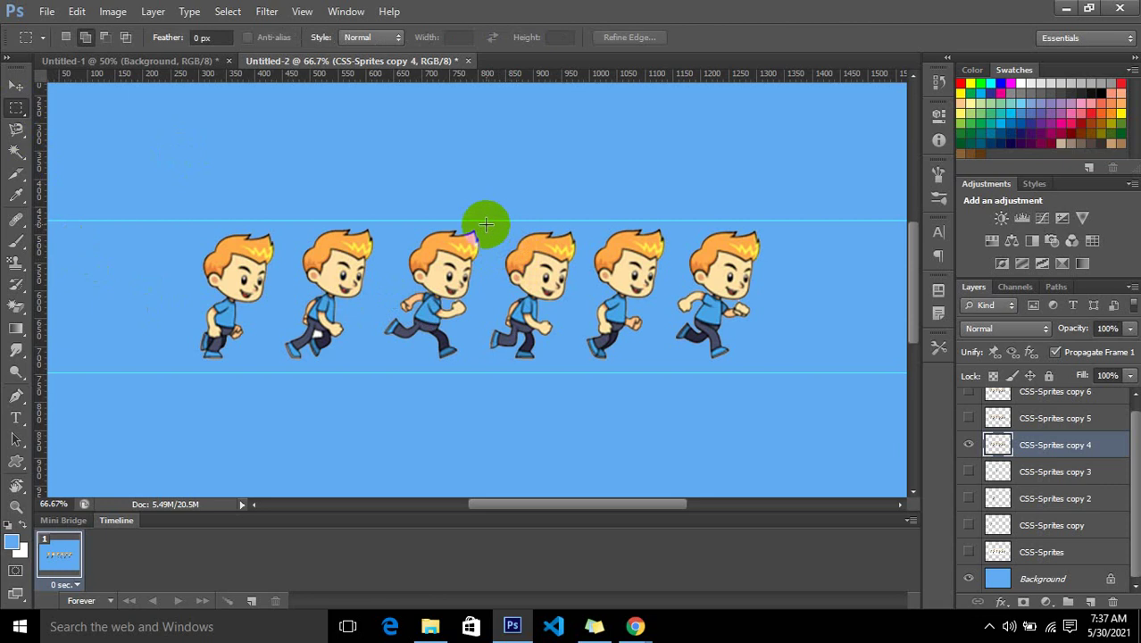
drag(496, 220, 585, 376)
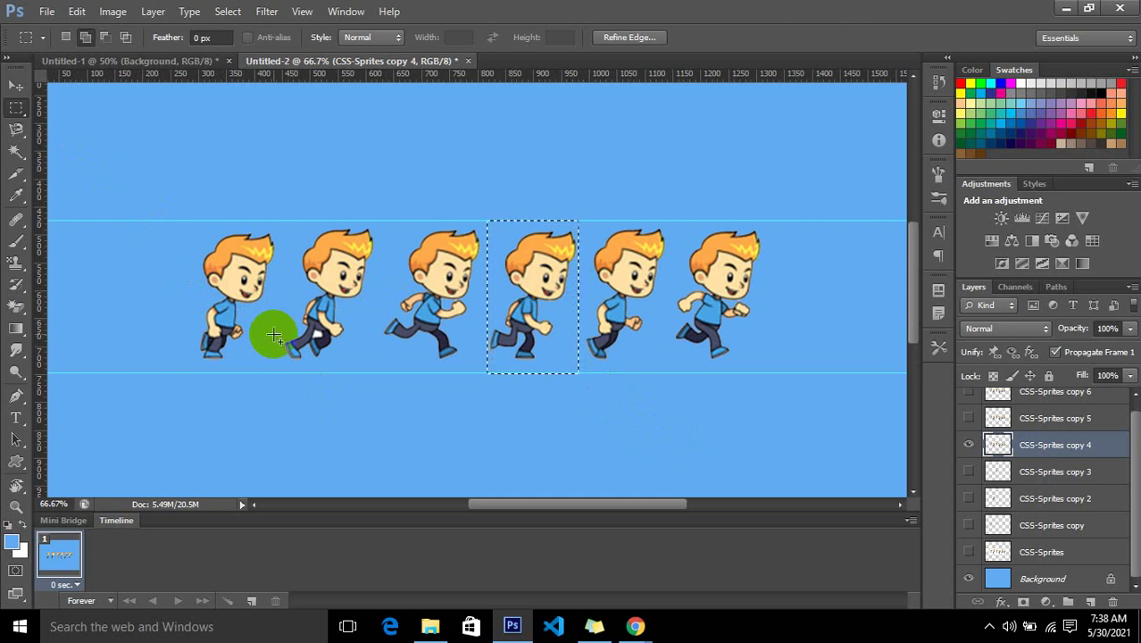
key(Delete)
key(ctrl+d)
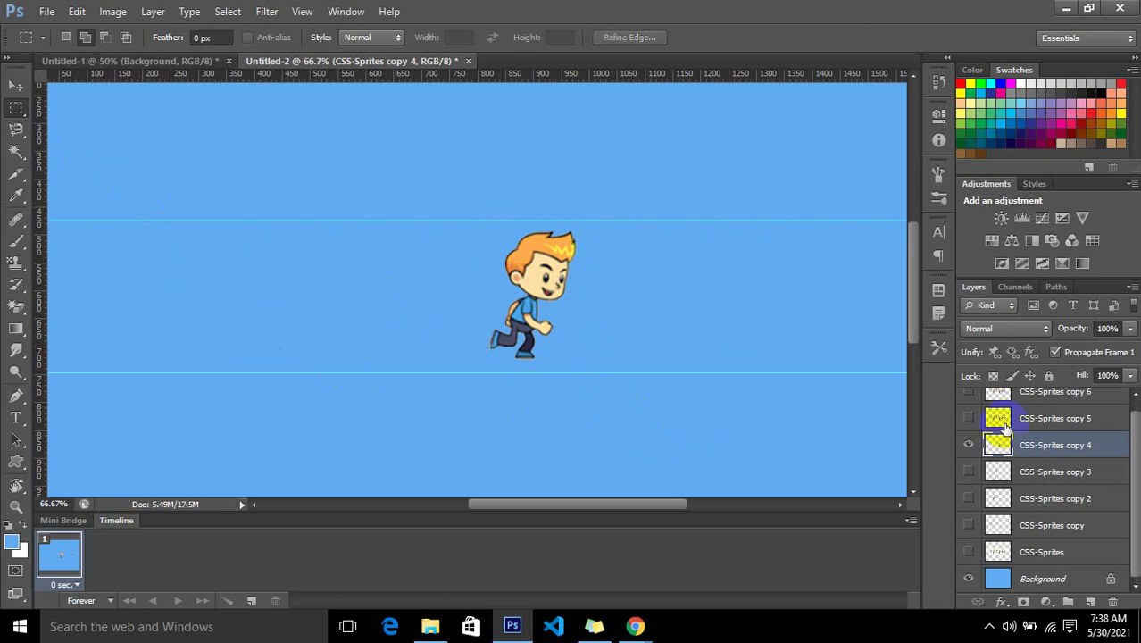
Make CSS-Sprites copy 5 the active layer and show it instead of CSS-Sprites copy 4.
click(1001, 427)
click(973, 448)
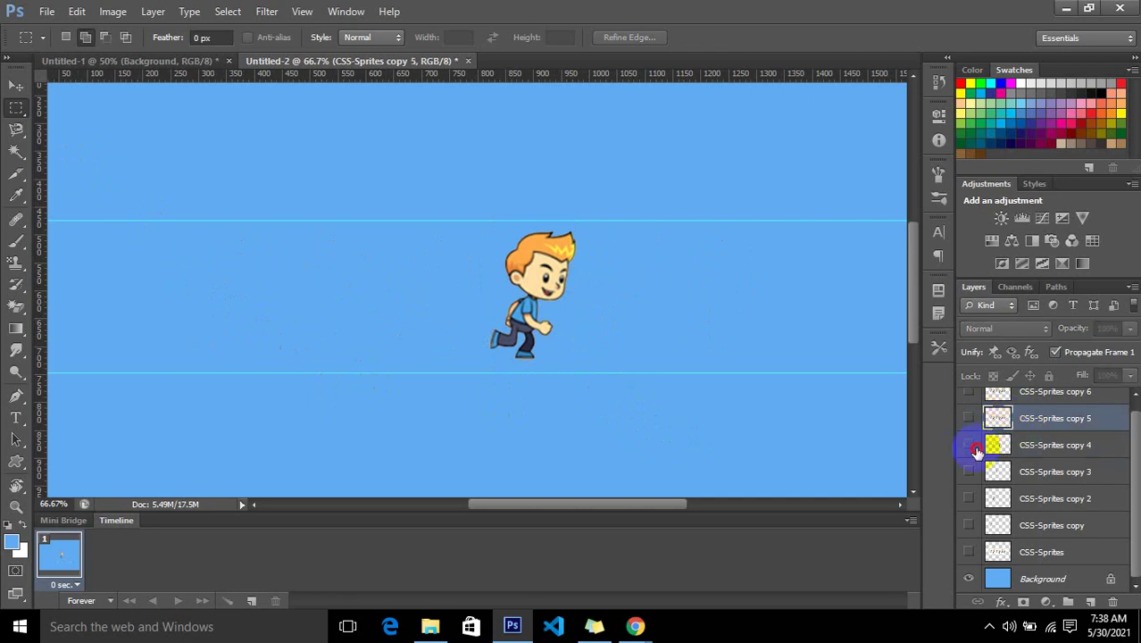
click(969, 418)
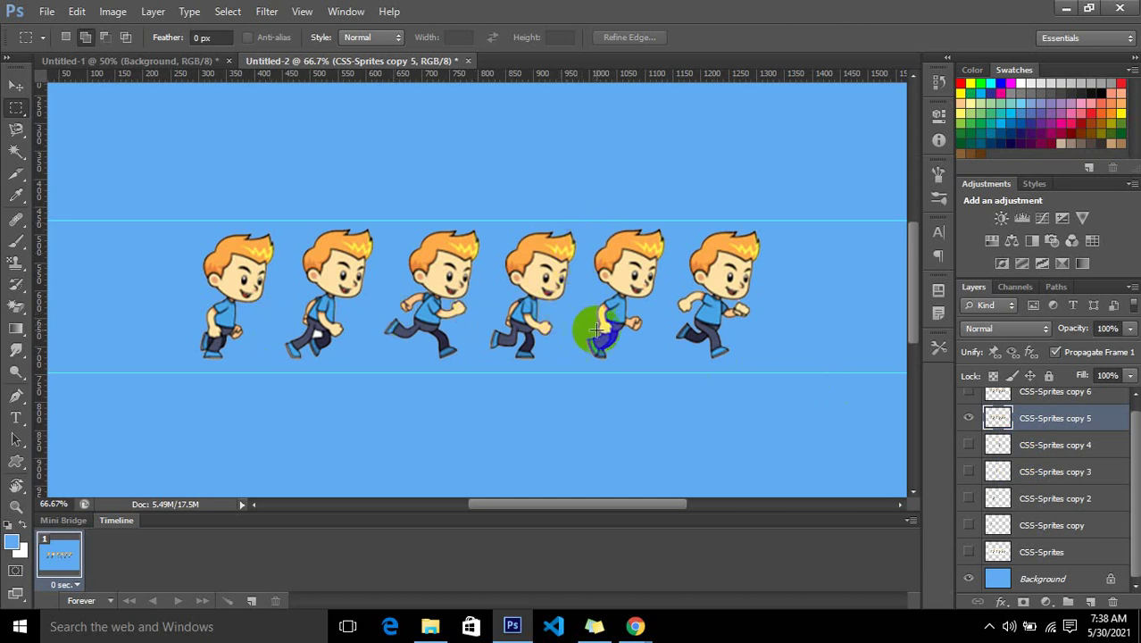
Frame the fifth character with a rectangular marquee nudged right to fit, then erase everything else on CSS-Sprites copy 5 and deselect.
drag(572, 371, 655, 220)
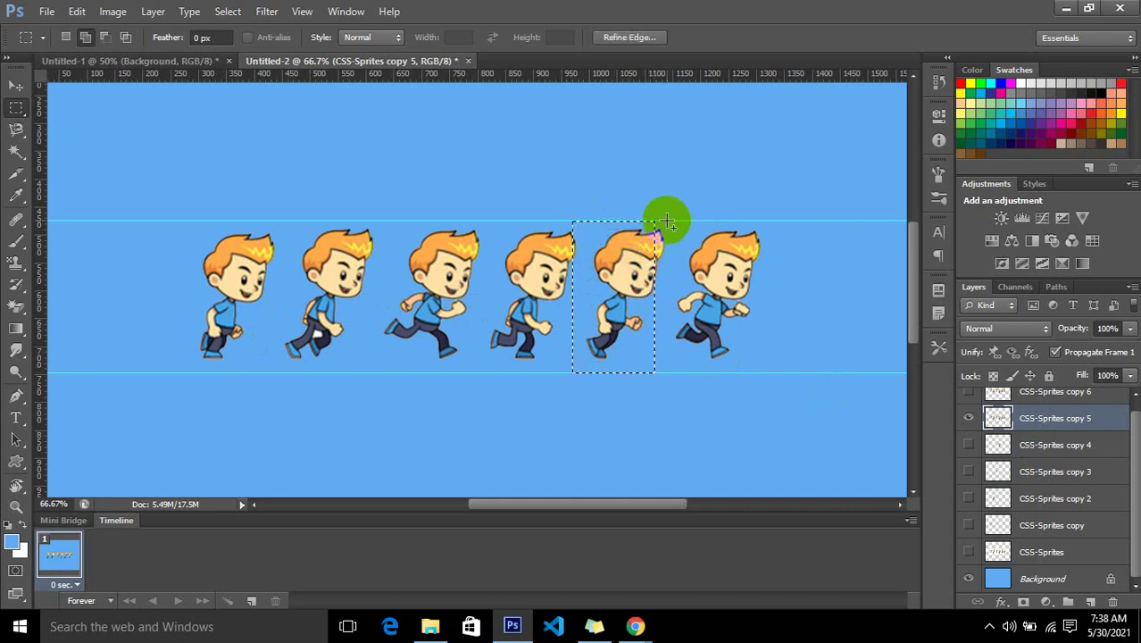
key(Right)
key(Right)
key(Right)
key(Right)
key(Right)
key(Right)
key(Right)
key(Right)
key(Right)
key(Right)
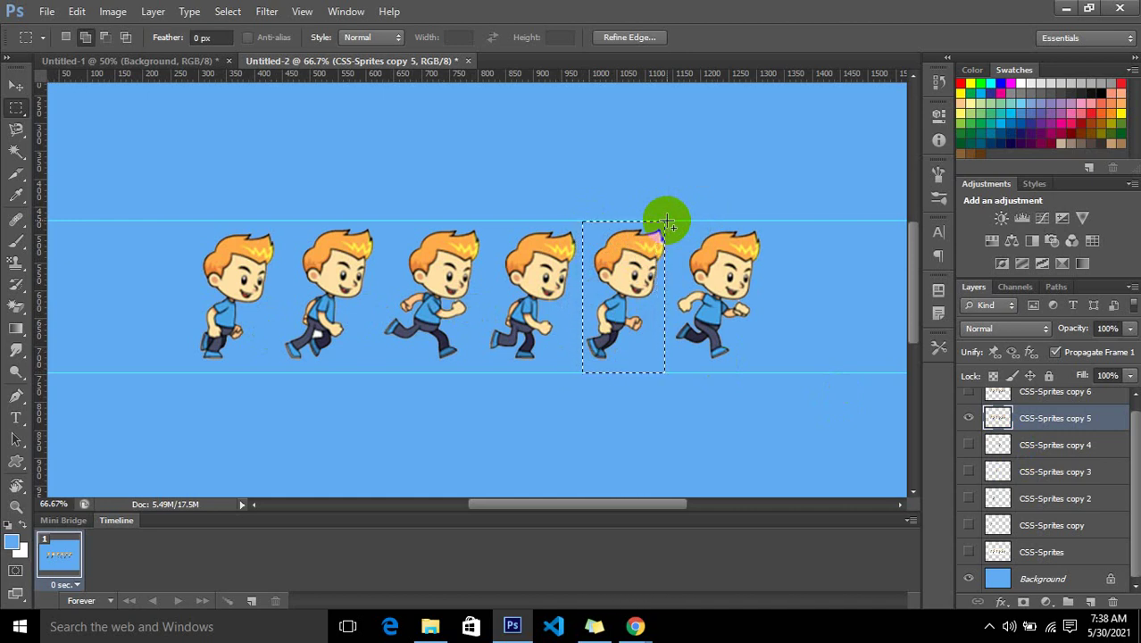
key(Right)
key(Right)
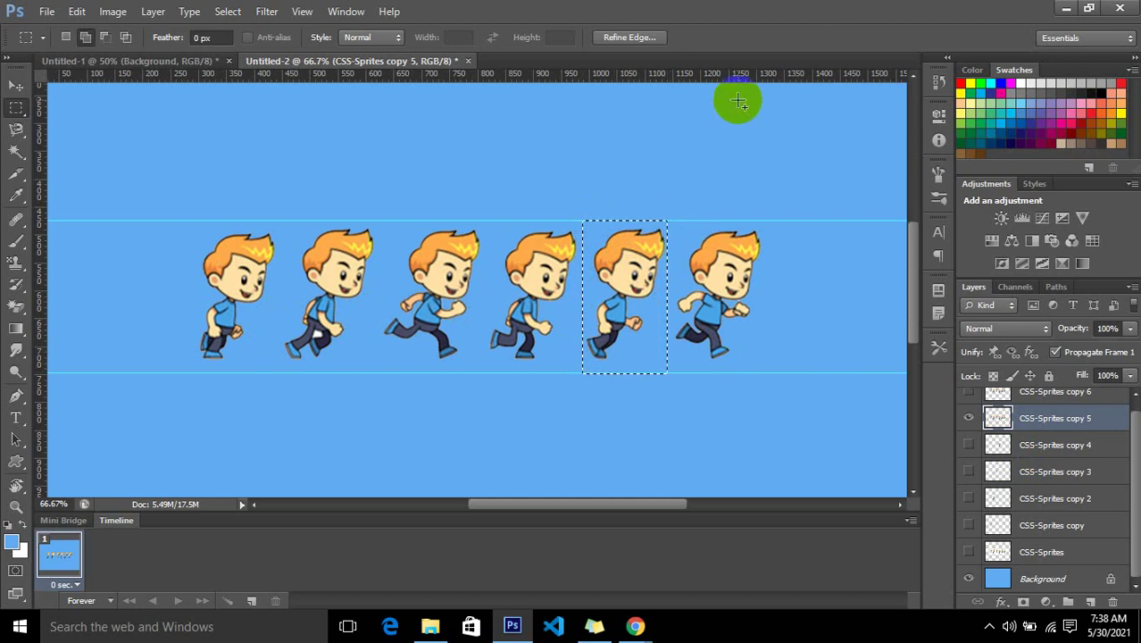
key(Delete)
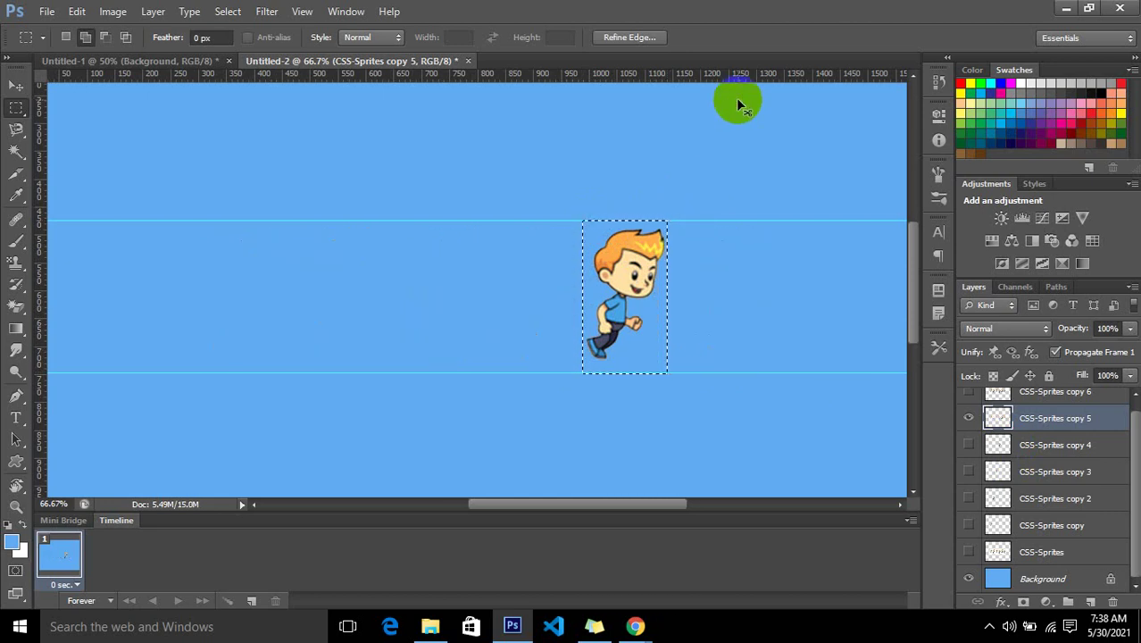
key(ctrl+d)
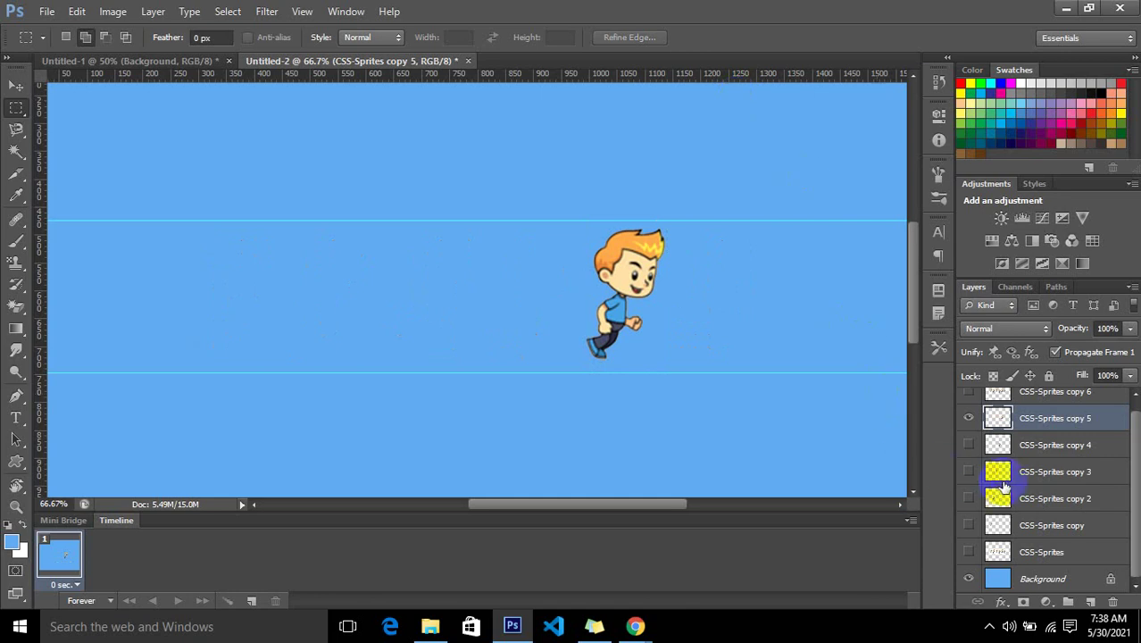
Make CSS-Sprites copy 6 the active layer and show it instead of CSS-Sprites copy 5.
scroll(1004, 487, up, 1)
click(996, 402)
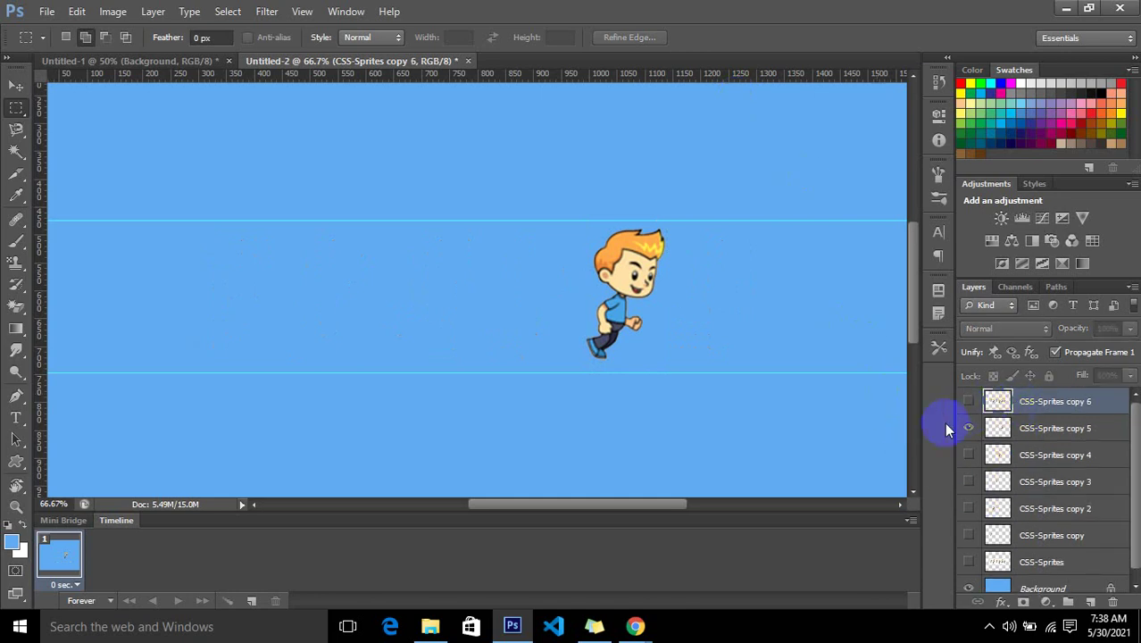
click(968, 429)
click(969, 402)
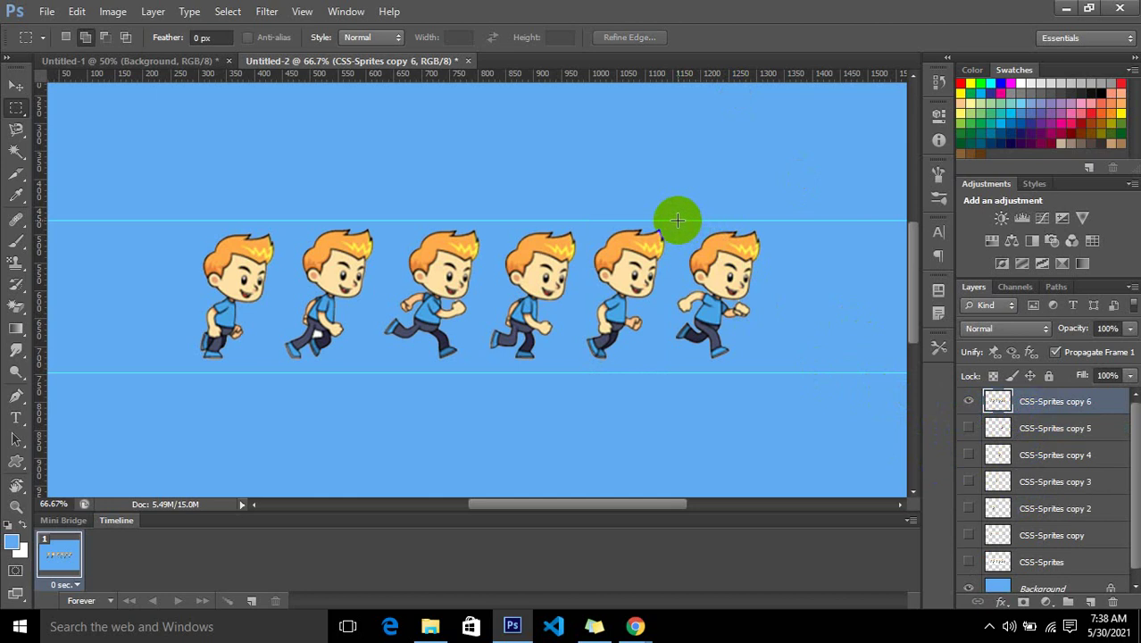
Frame the sixth character with a rectangular marquee nudged left to fit, then erase everything else on CSS-Sprites copy 6 and deselect.
drag(675, 223, 770, 373)
key(Left)
key(Left)
key(Left)
key(Left)
key(Left)
key(Left)
key(Left)
key(Left)
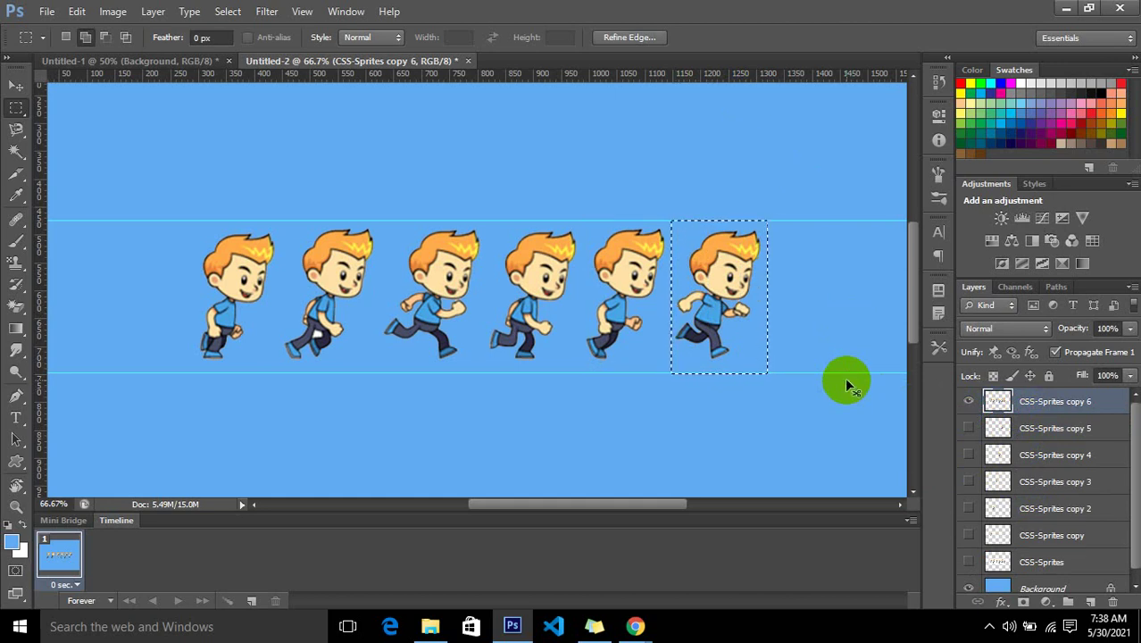
key(ctrl+shift+i)
key(Delete)
key(ctrl+d)
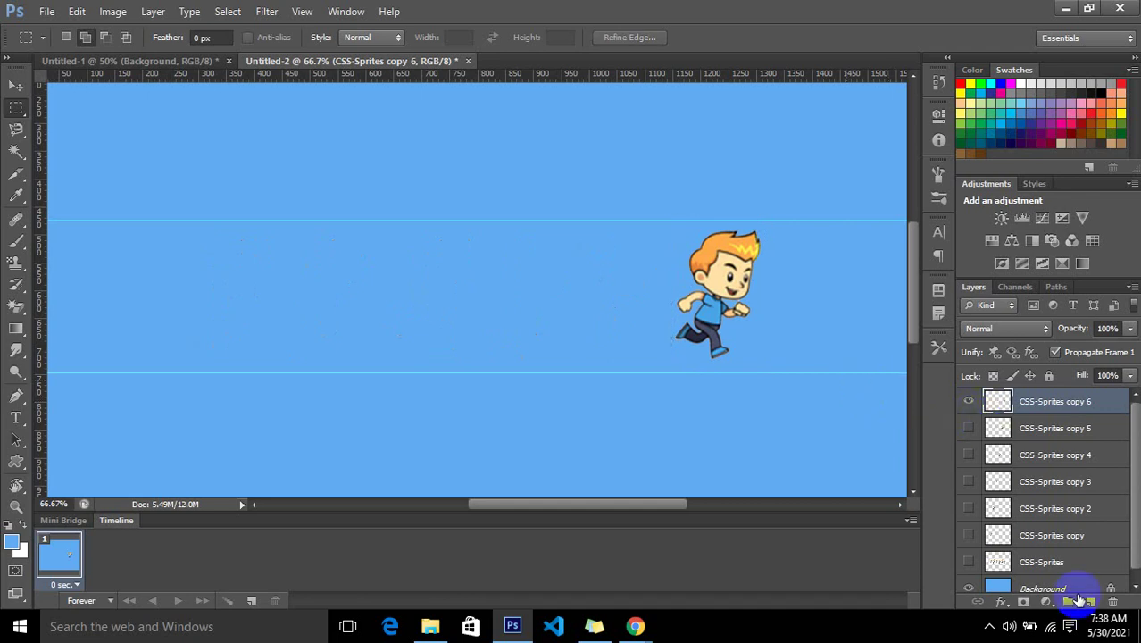
Make CSS-Sprites copy the active layer and show all six character layers, from CSS-Sprites copy up to CSS-Sprites copy 6.
click(989, 562)
drag(989, 564, 970, 416)
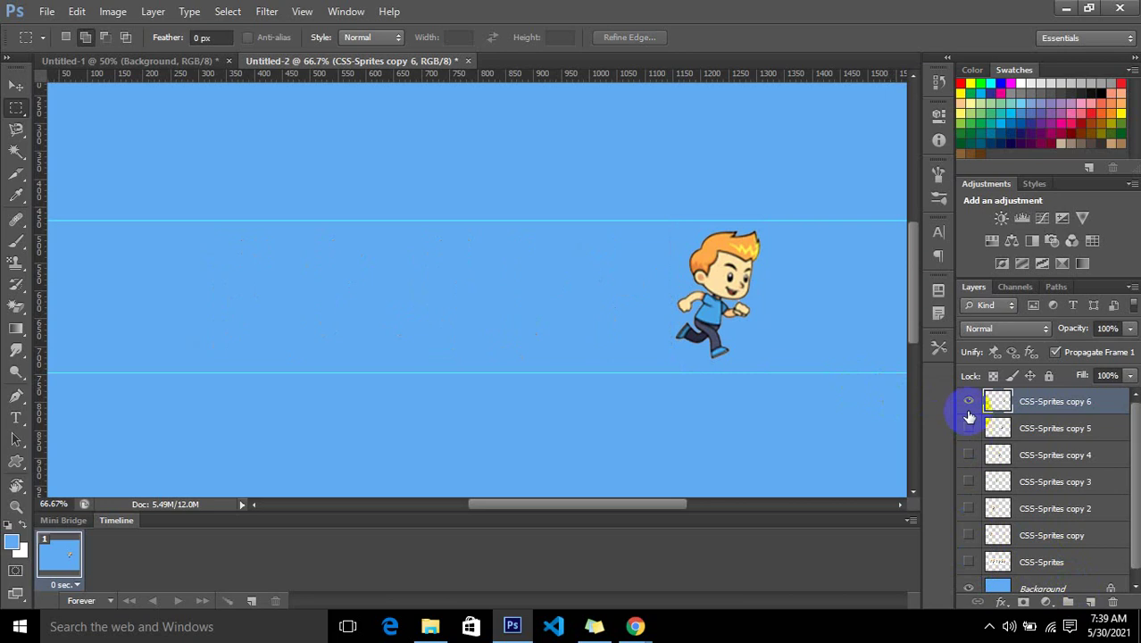
click(968, 403)
click(1015, 537)
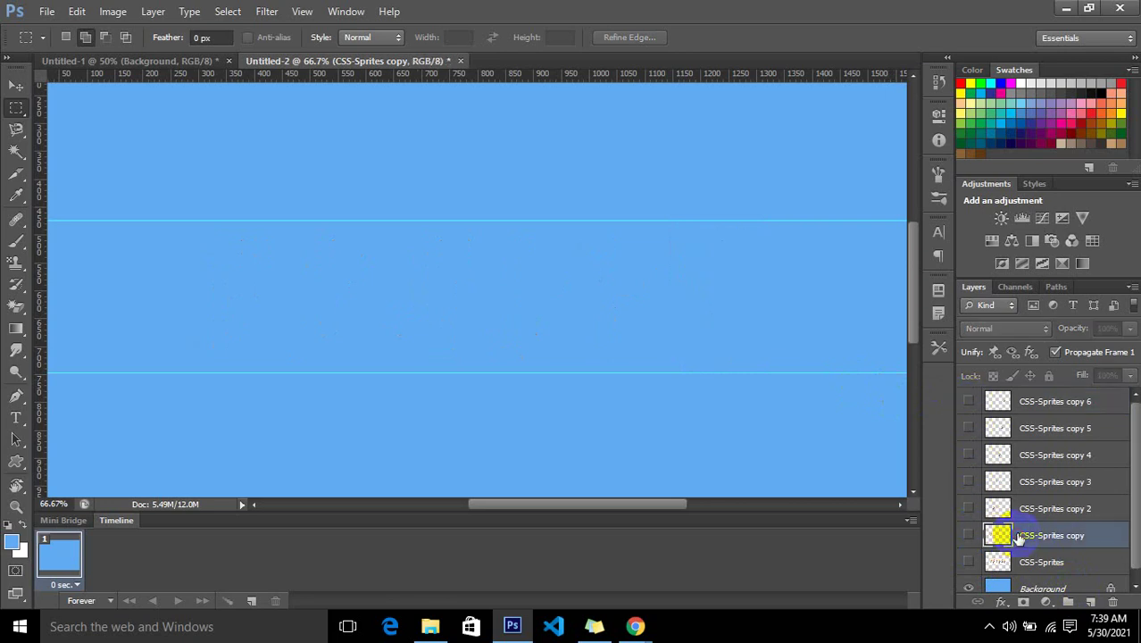
click(968, 535)
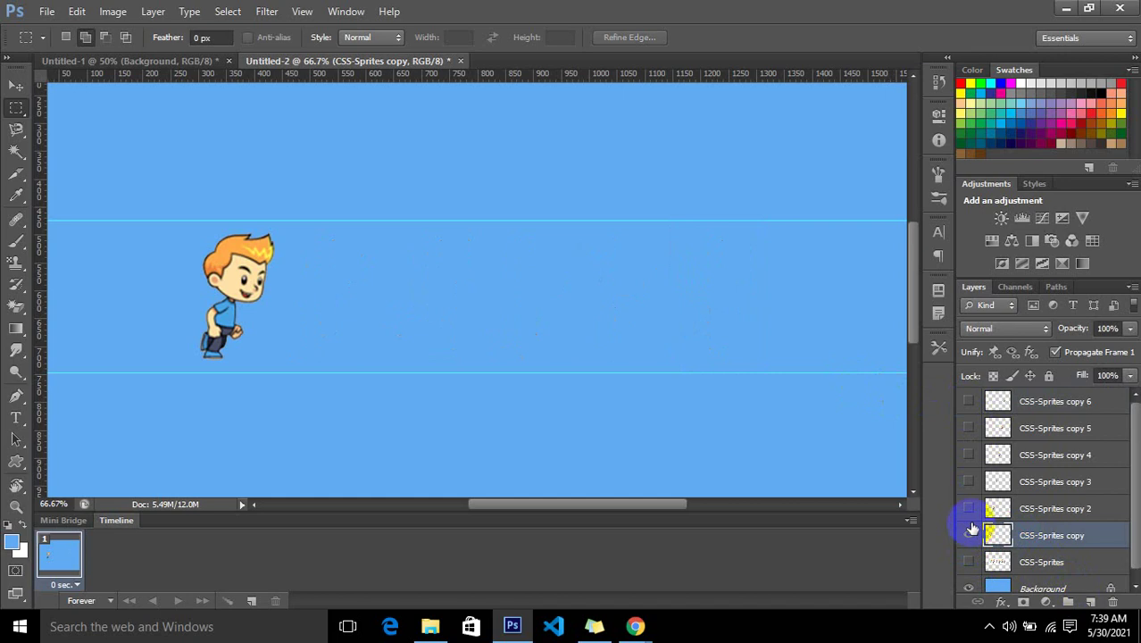
click(968, 508)
click(969, 481)
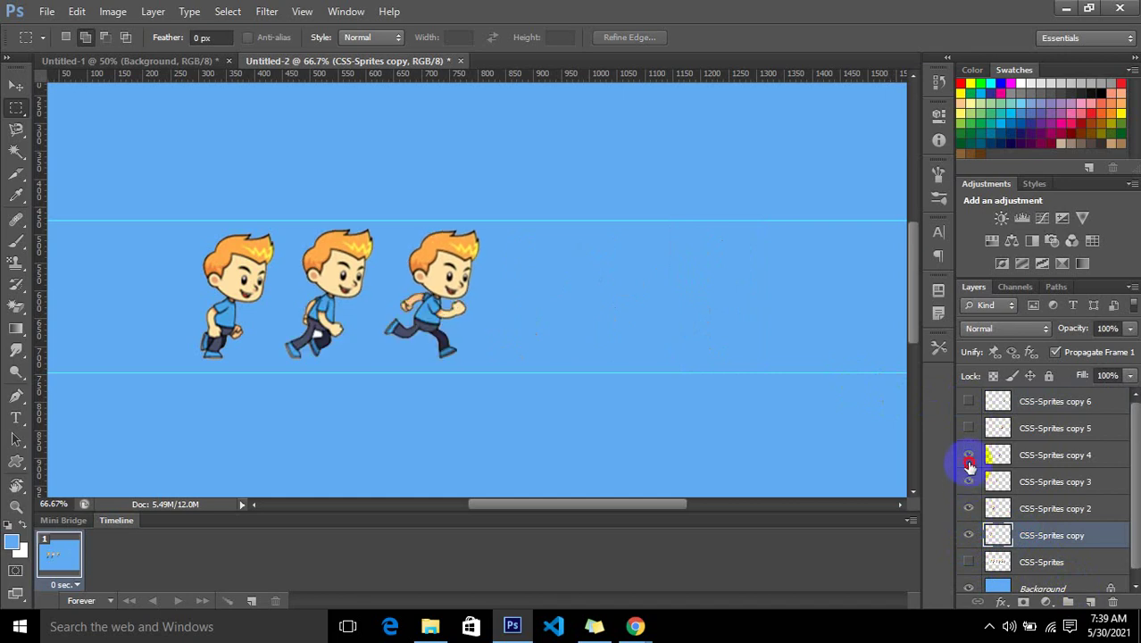
click(968, 455)
click(968, 428)
click(969, 400)
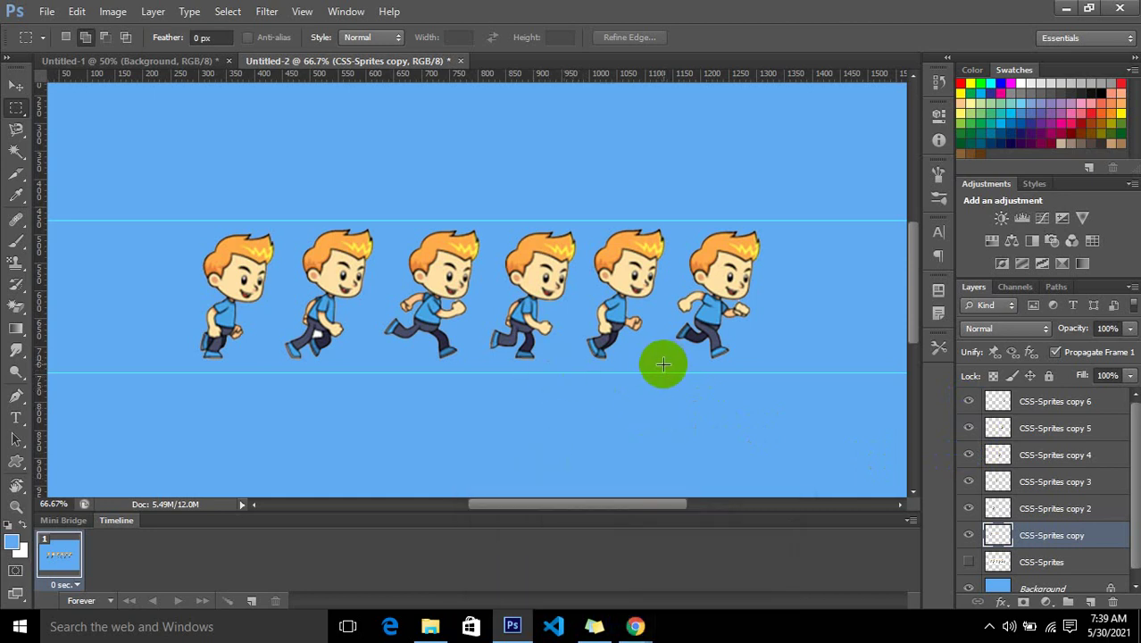
Switch to Chrome and search Google Images for "road images", leaving the developer tools closed.
mouse_move(637, 620)
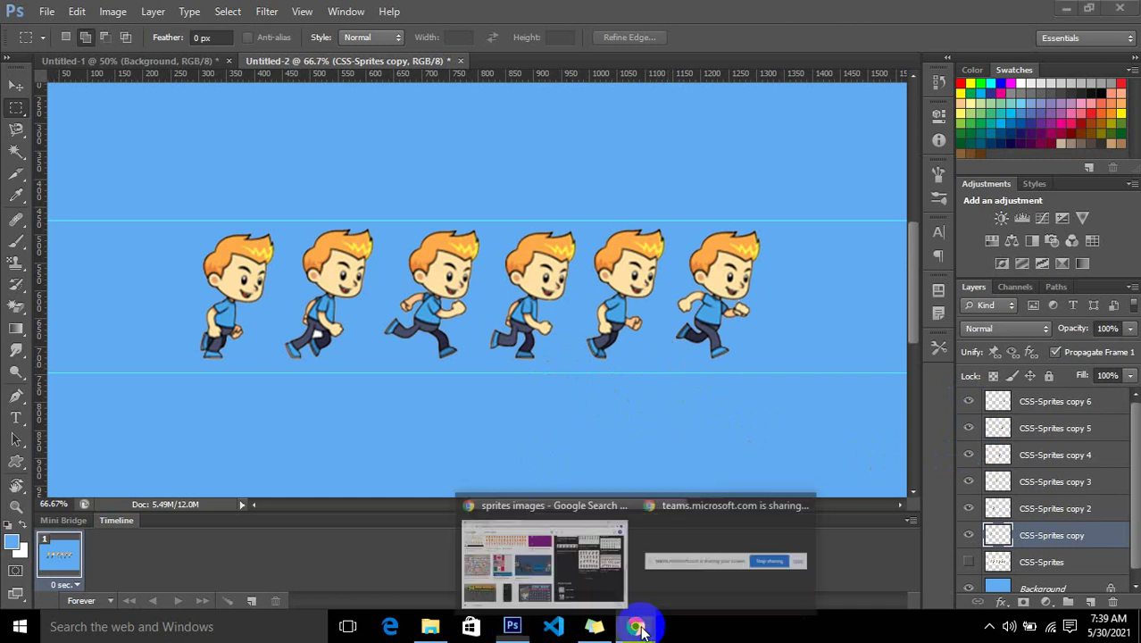
click(624, 598)
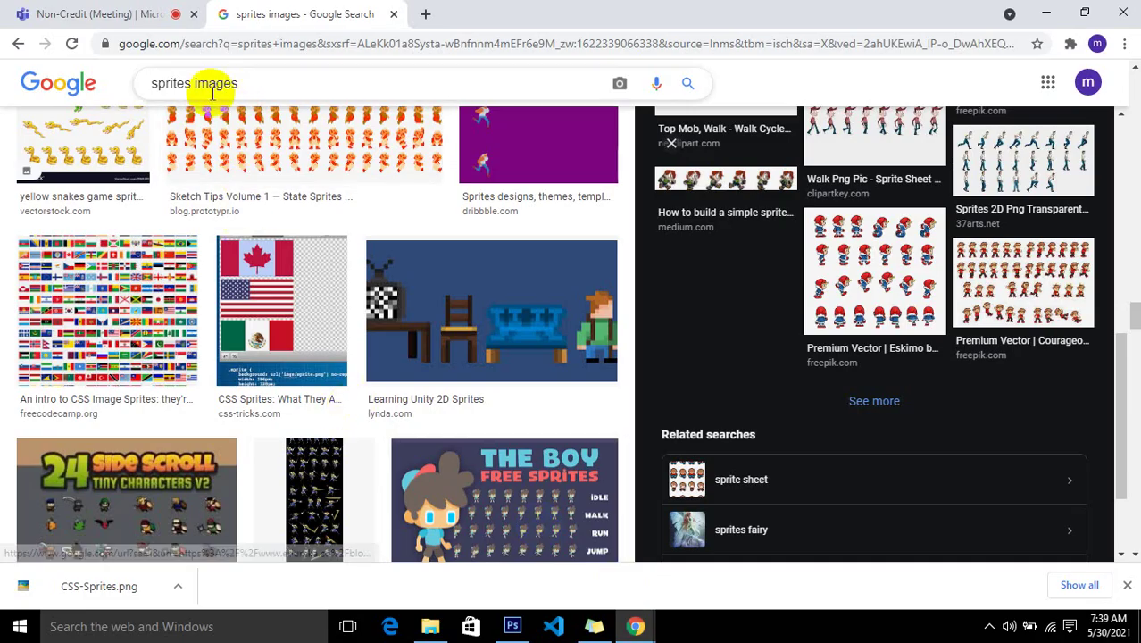
double_click(176, 82)
text(rao)
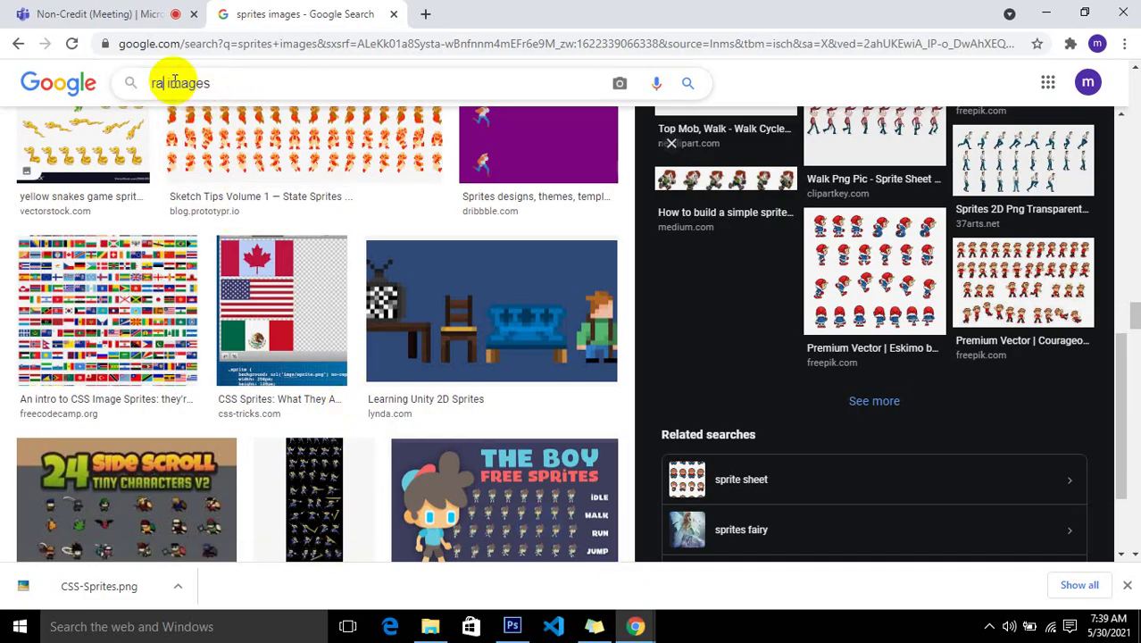
key(BackSpace)
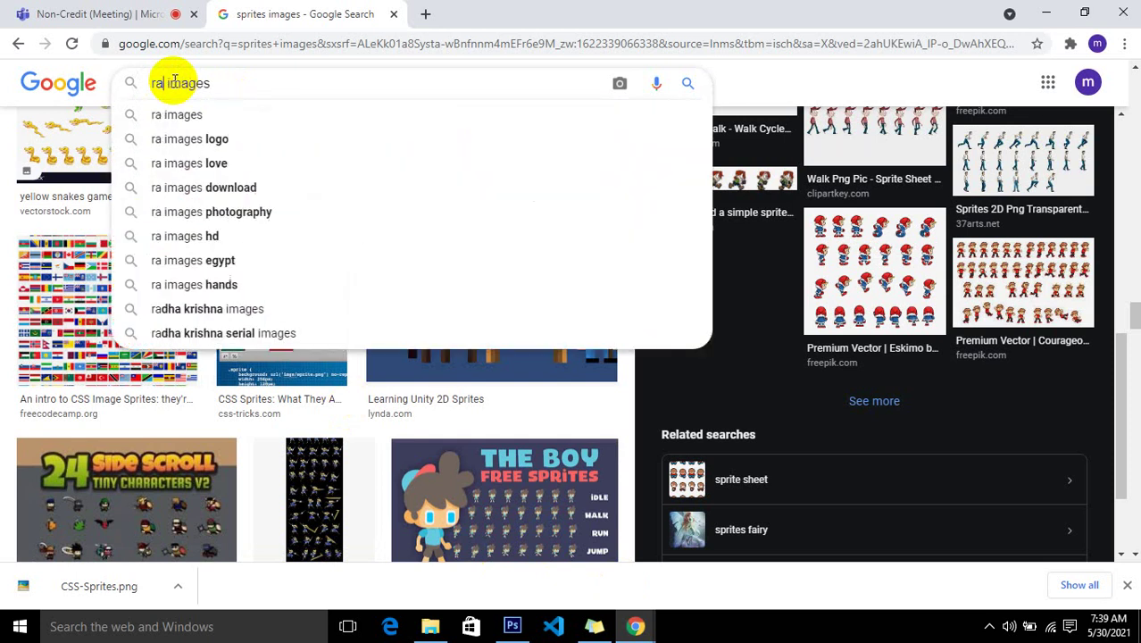
key(BackSpace)
text(oadd)
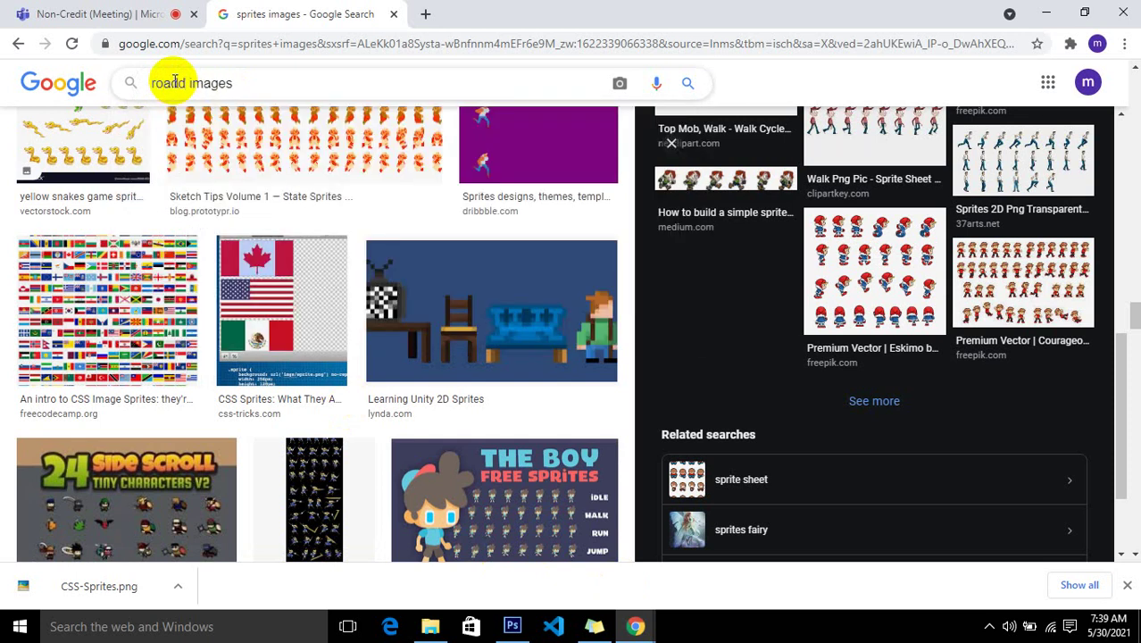
key(ctrl+shift+i)
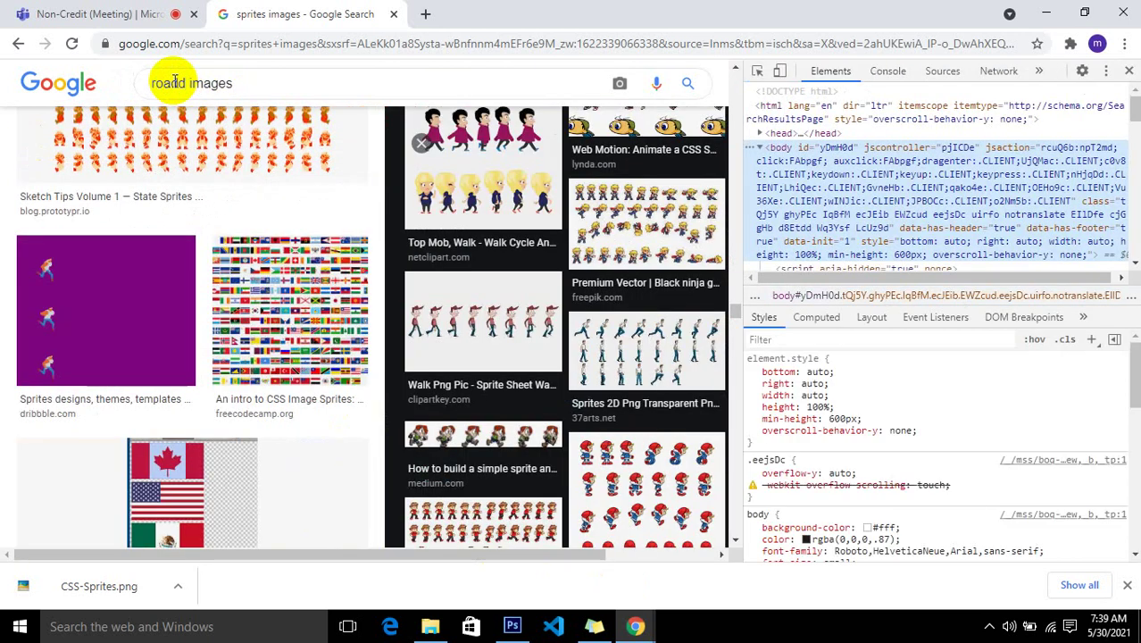
click(194, 92)
key(BackSpace)
key(Return)
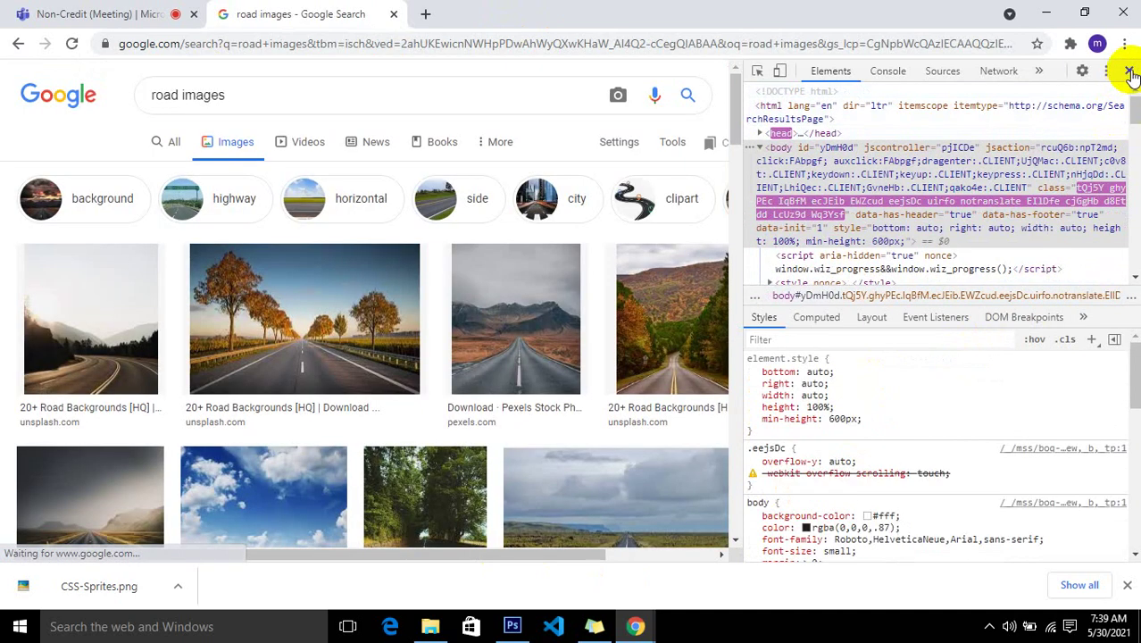
click(1129, 71)
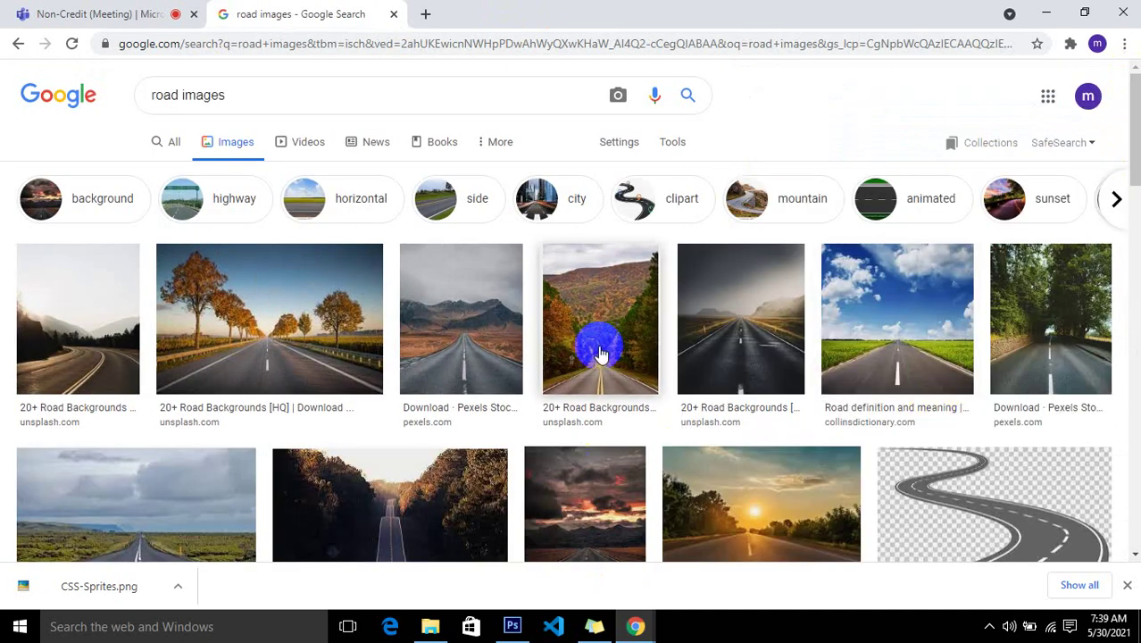
Find the side-view highway image "Landscape Urban Images" from freepik.com in the results and open it in a new tab.
scroll(255, 368, down, 2)
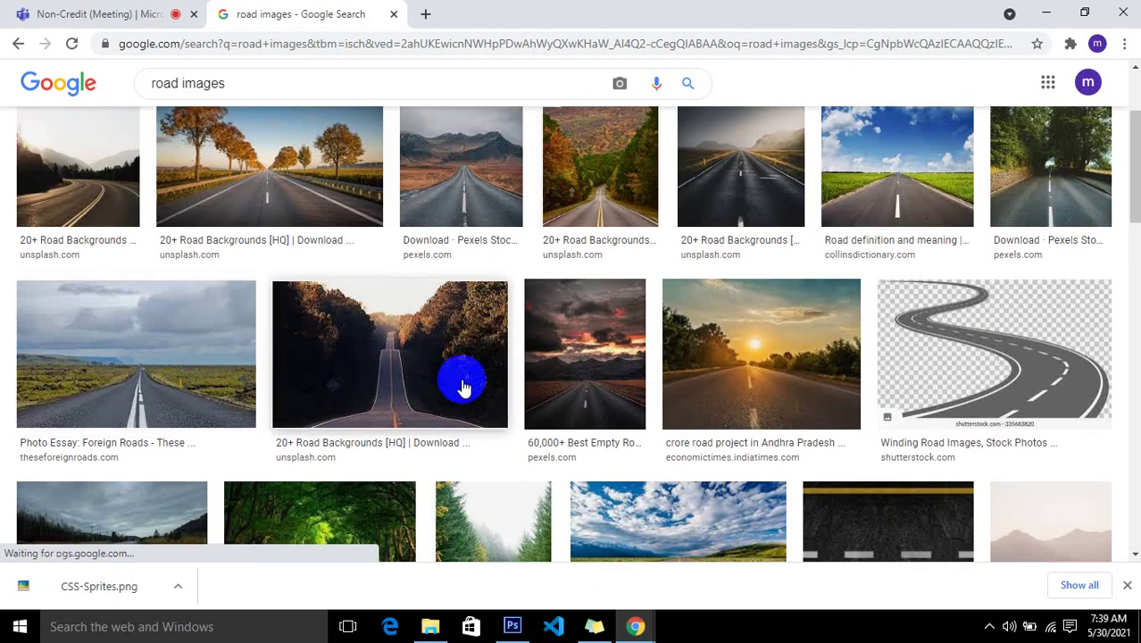
scroll(464, 384, down, 3)
scroll(469, 384, down, 3)
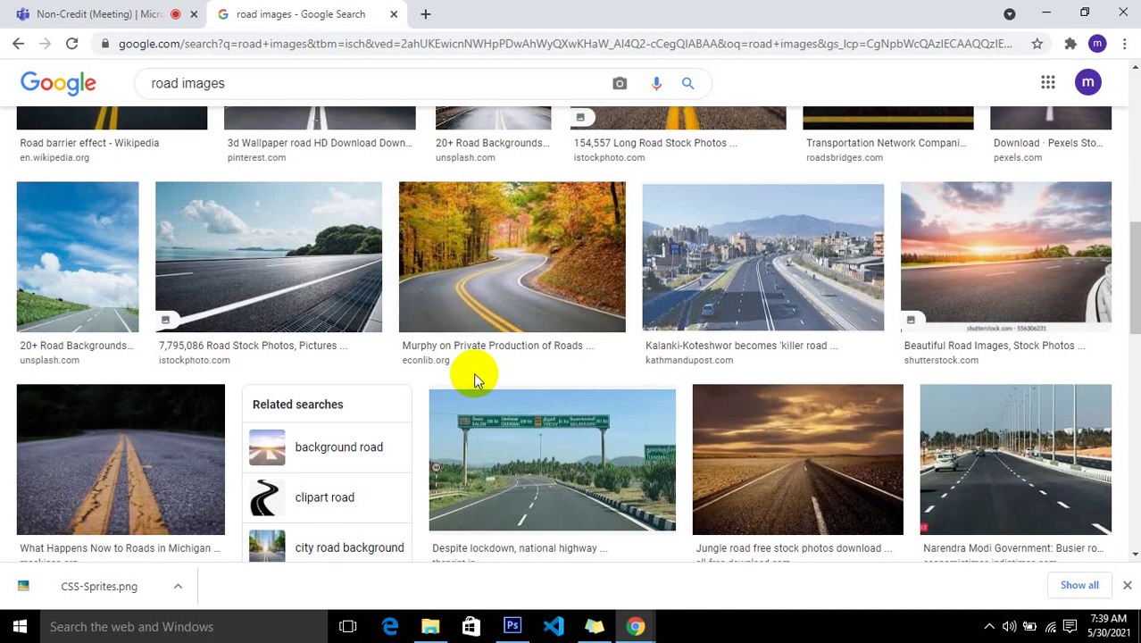
scroll(473, 374, down, 3)
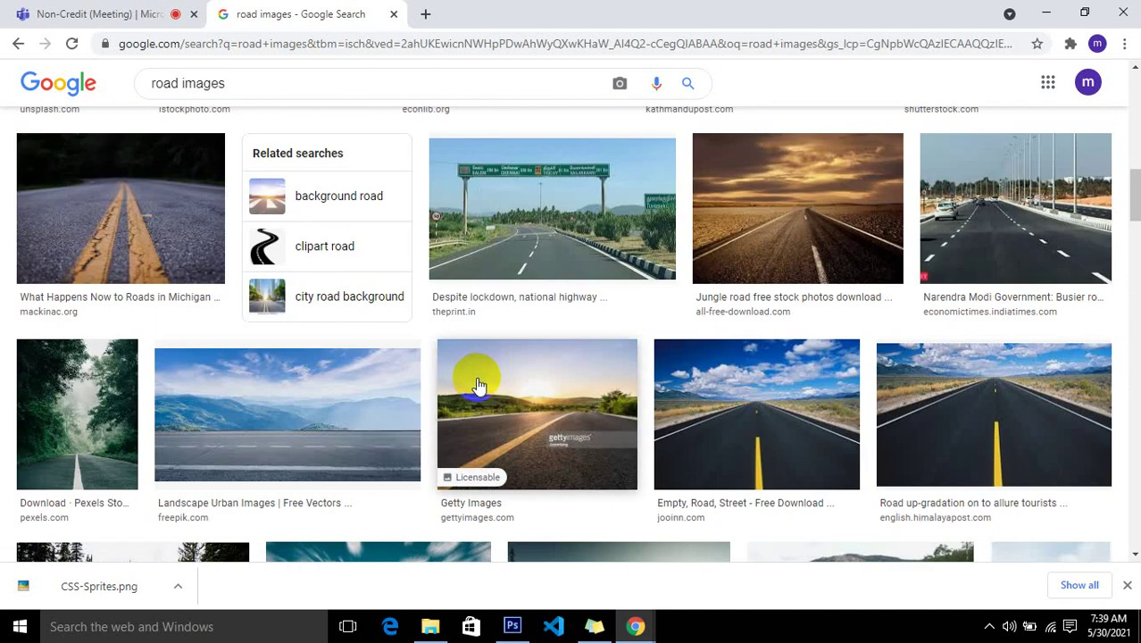
scroll(478, 384, down, 3)
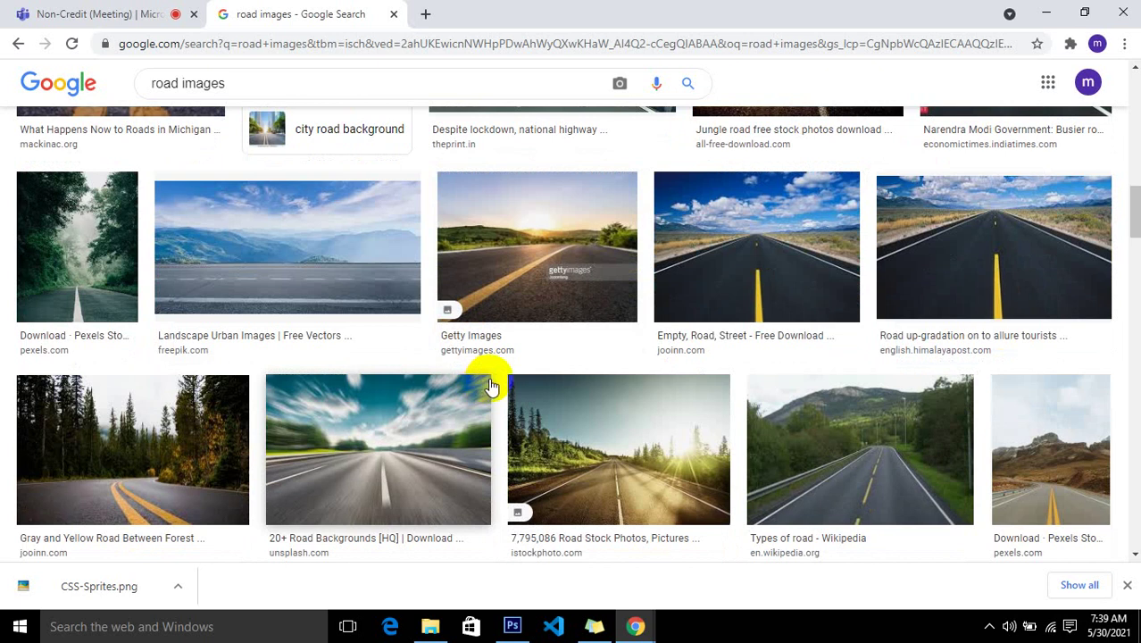
right_click(342, 177)
click(357, 186)
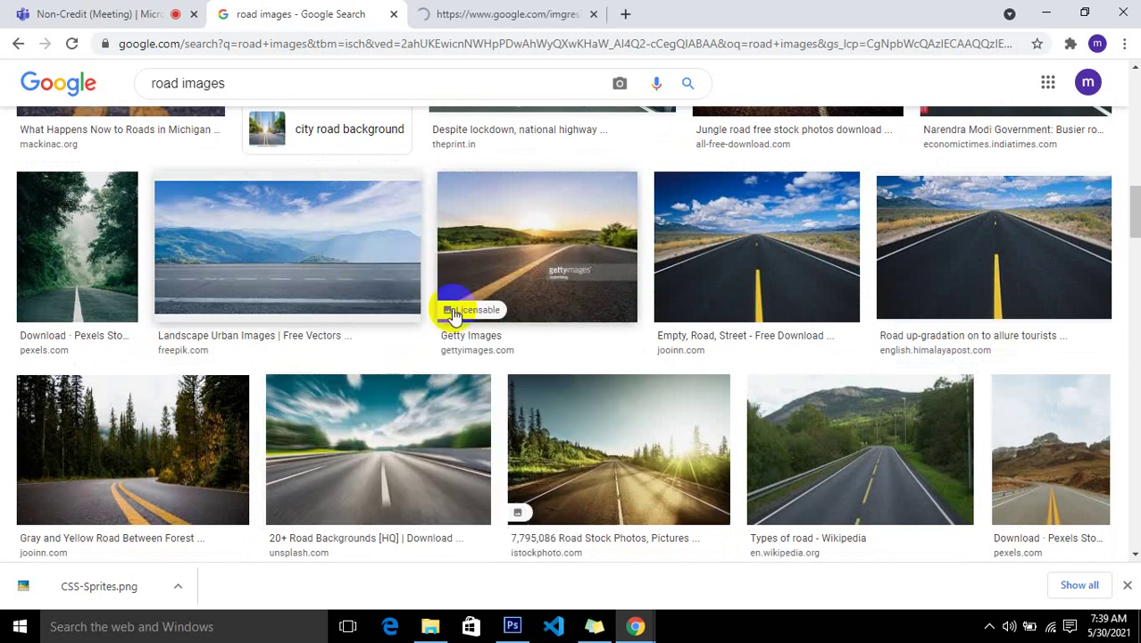
Look through the remaining road image results for other side-view roads that could suit the running character.
scroll(452, 312, down, 5)
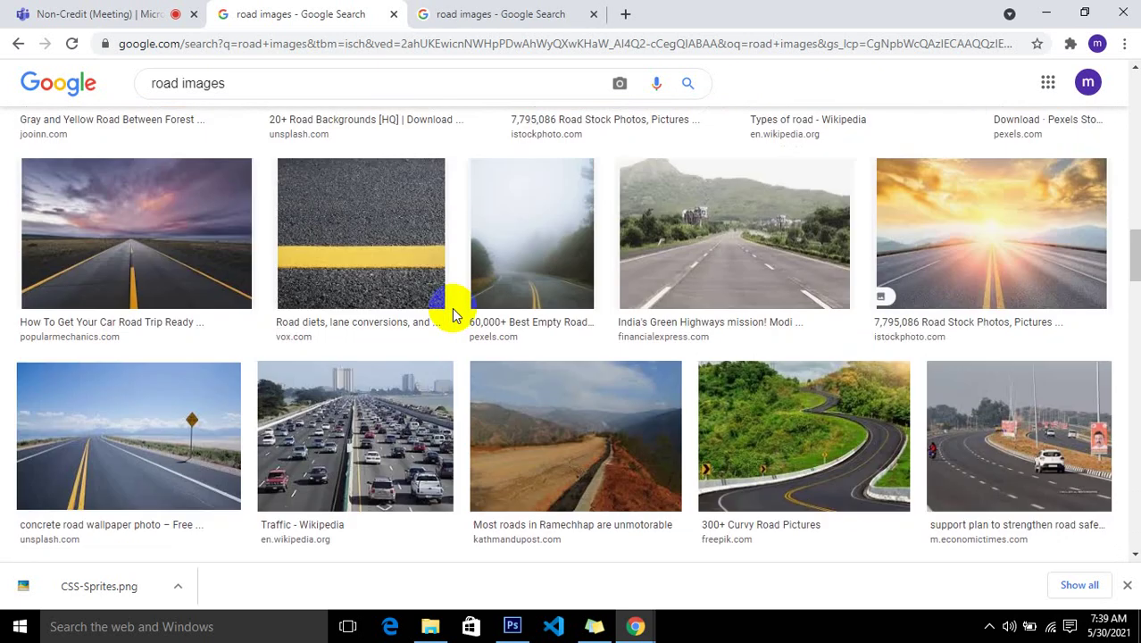
scroll(454, 307, down, 4)
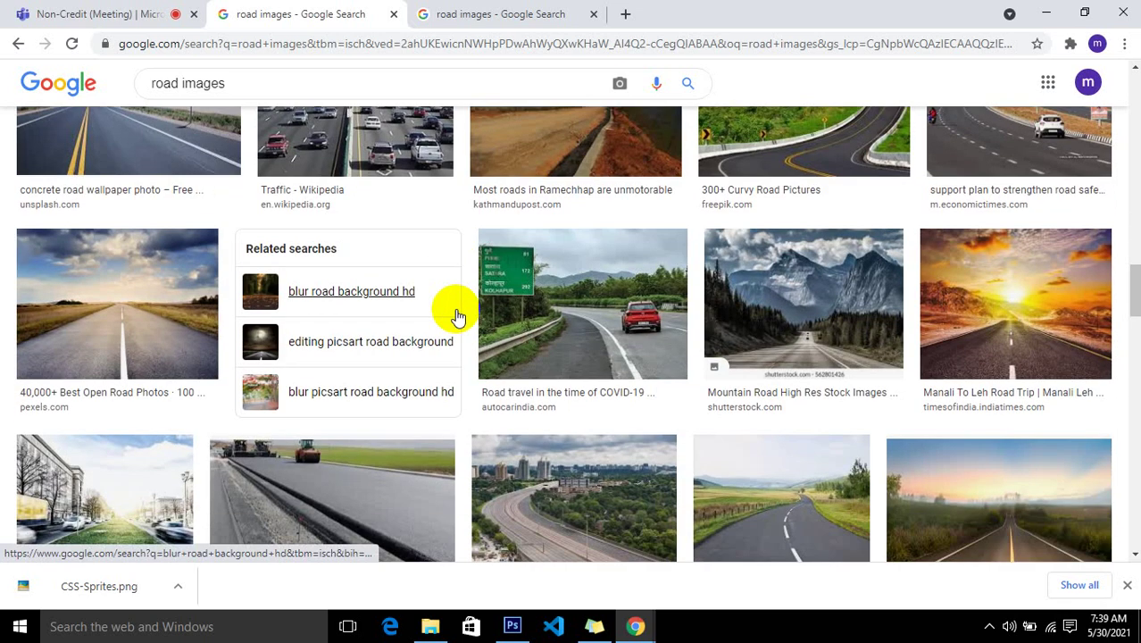
scroll(456, 318, down, 6)
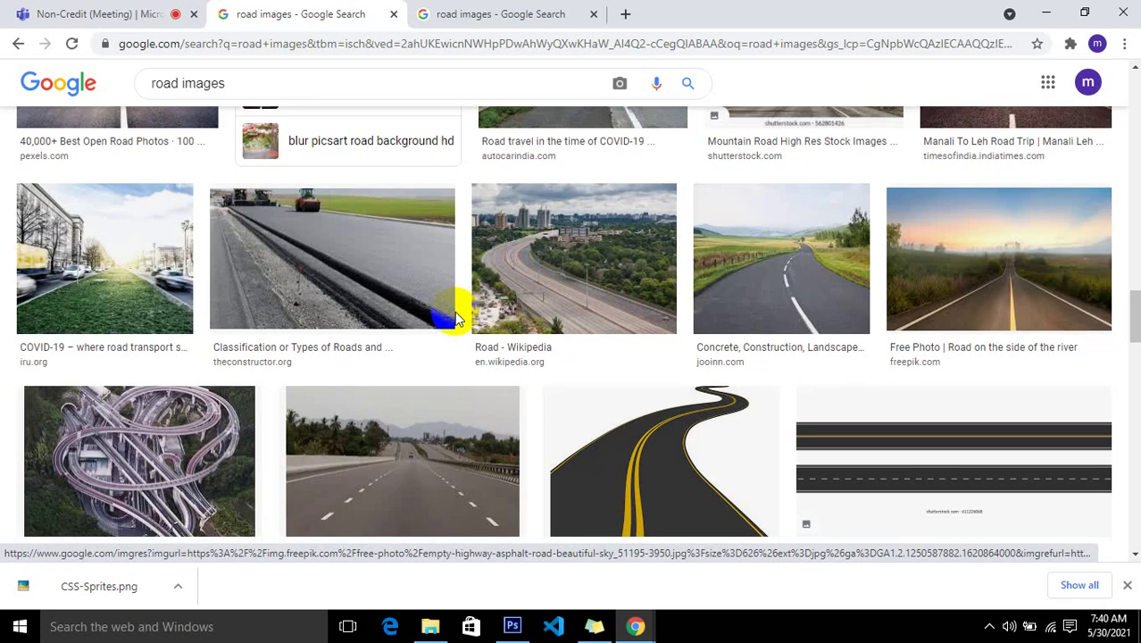
scroll(456, 318, down, 1)
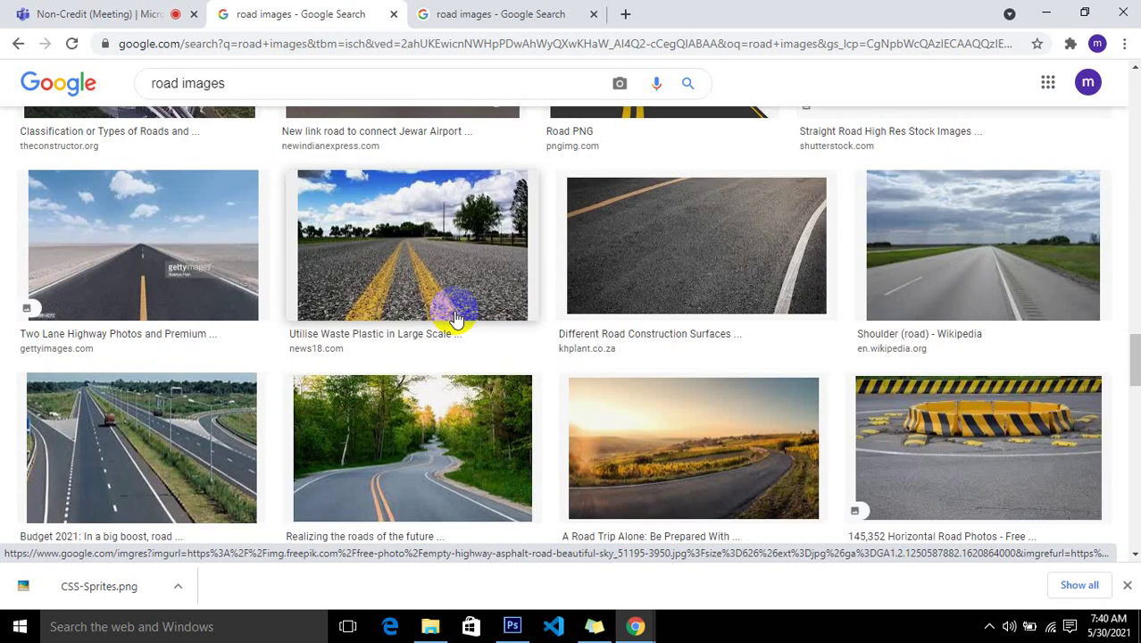
scroll(456, 317, down, 3)
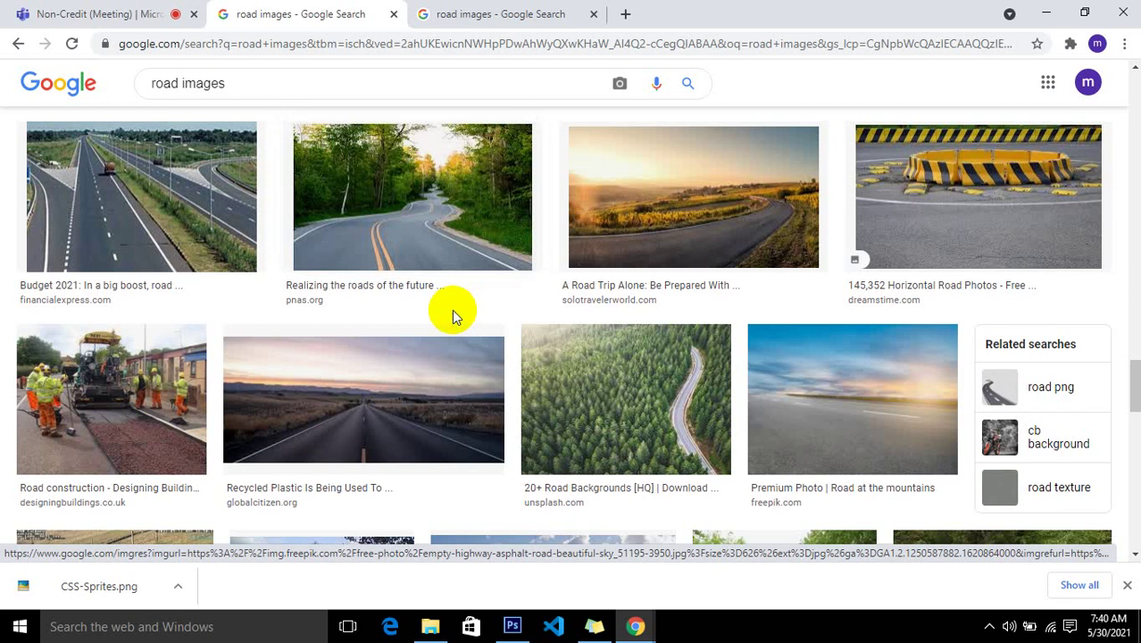
scroll(452, 309, down, 3)
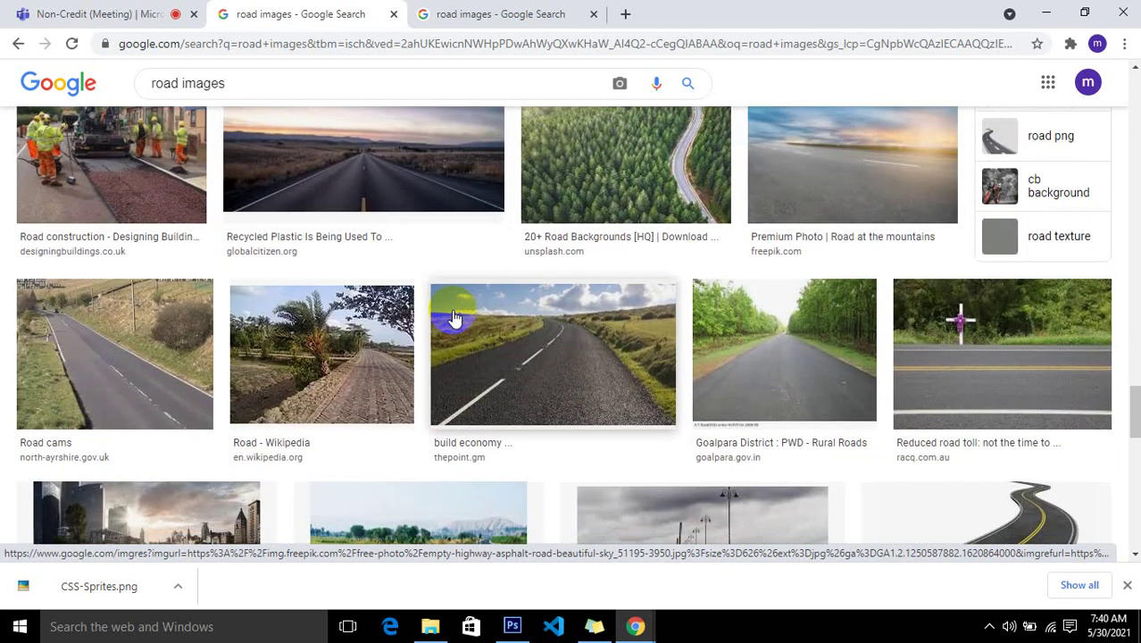
scroll(455, 318, down, 3)
scroll(455, 321, down, 3)
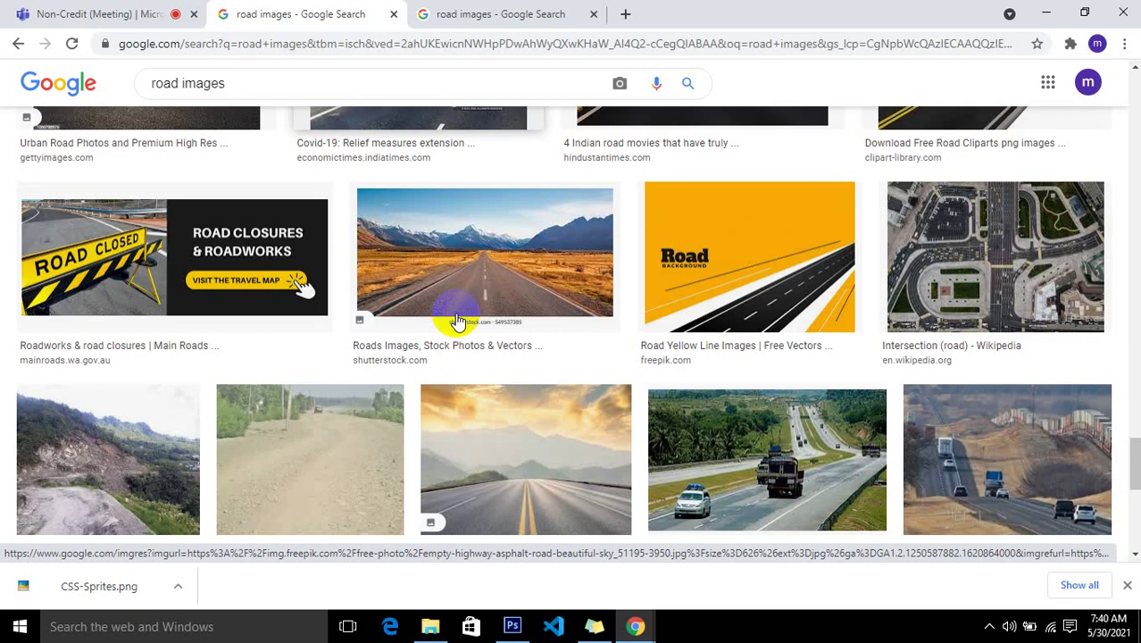
scroll(455, 321, down, 3)
scroll(455, 321, down, 4)
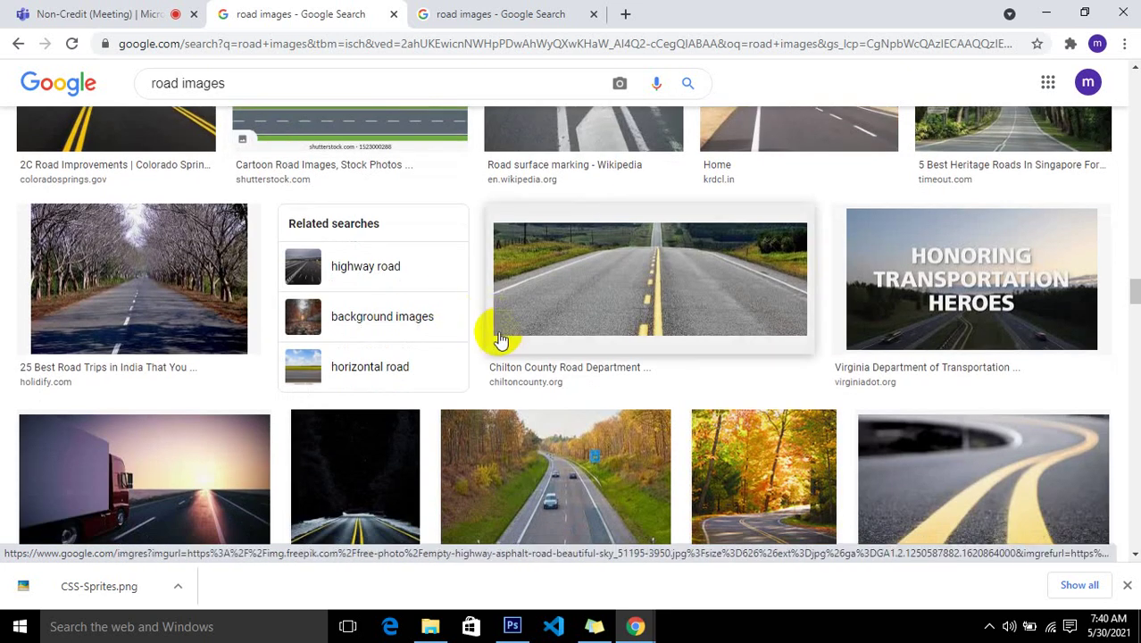
Compare the opened Landscape Urban Images picture with its related images, including "13,000+ Countryside Road Pictures", and return to it.
click(496, 29)
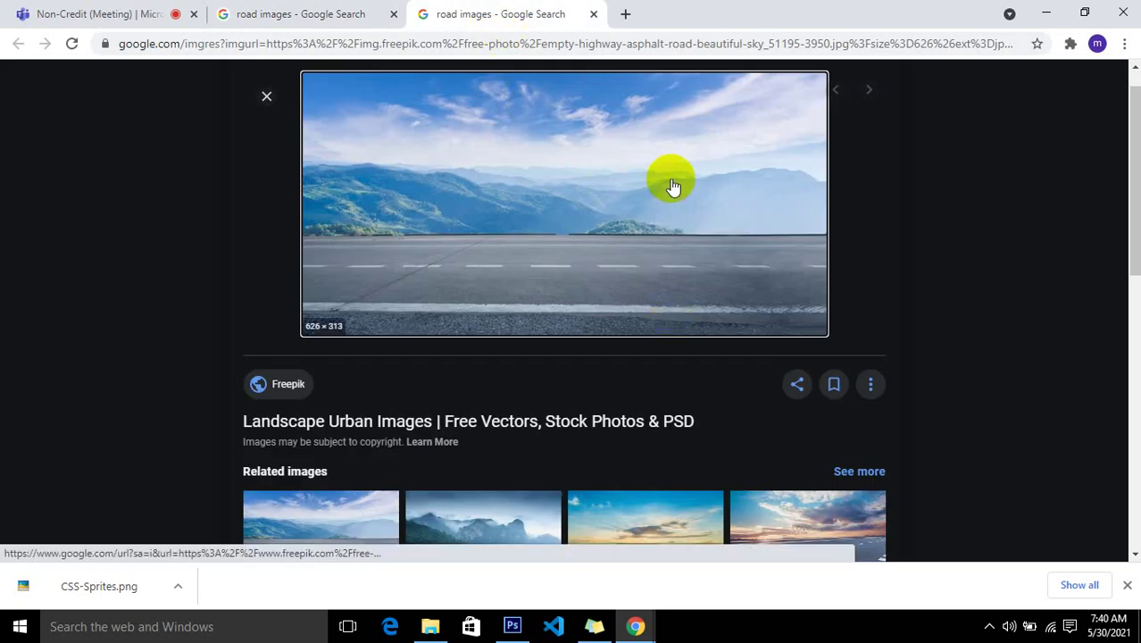
scroll(673, 189, down, 2)
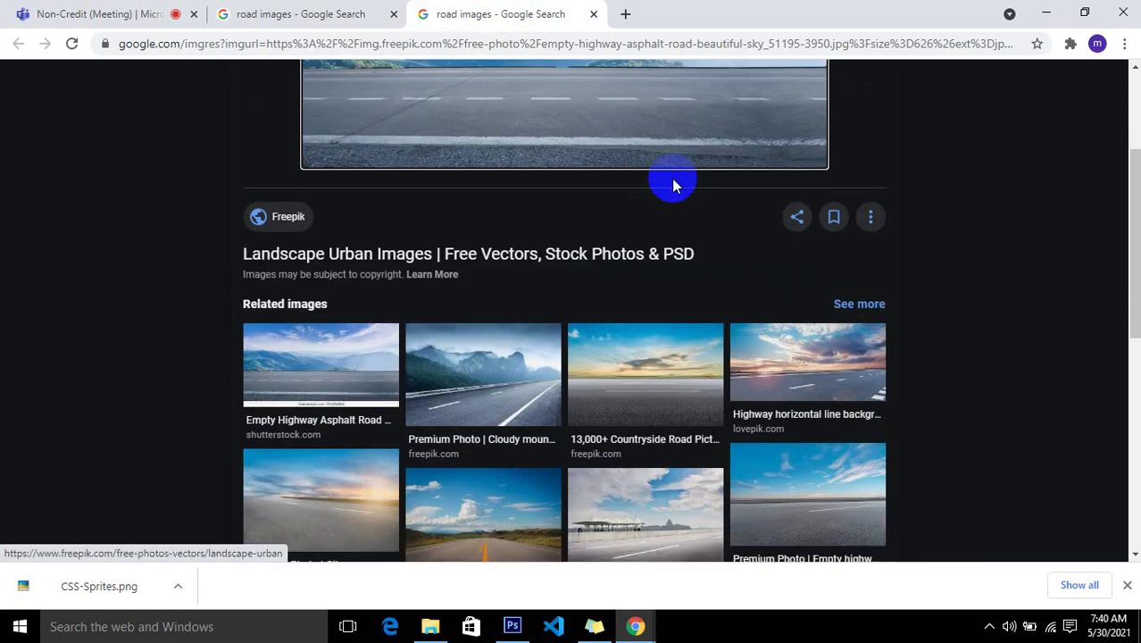
scroll(673, 183, up, 1)
click(660, 435)
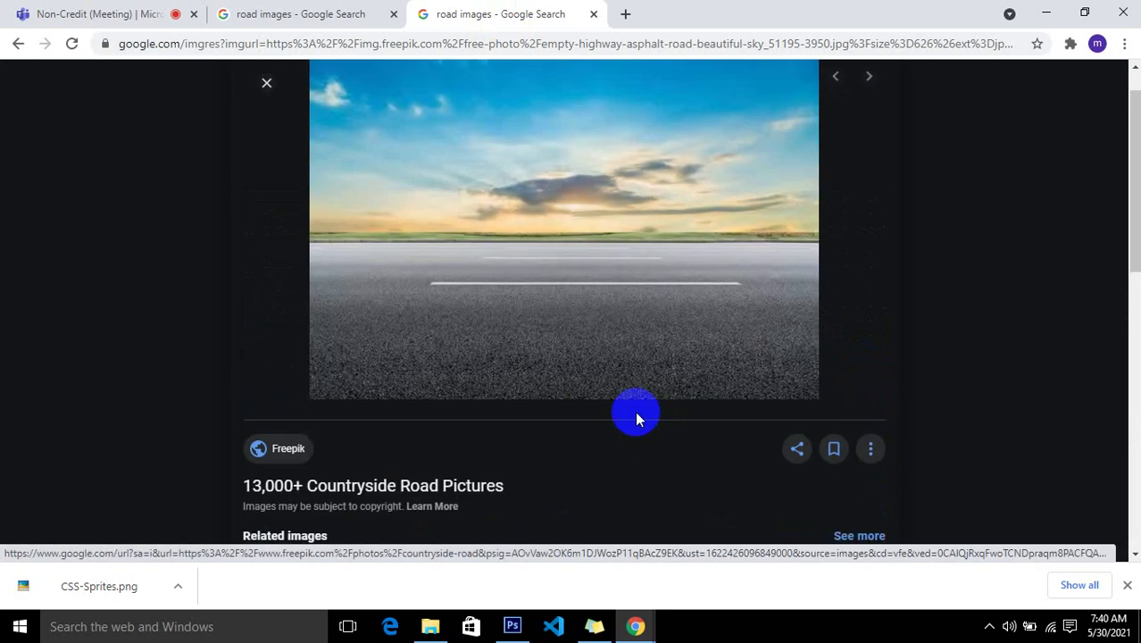
scroll(635, 412, down, 4)
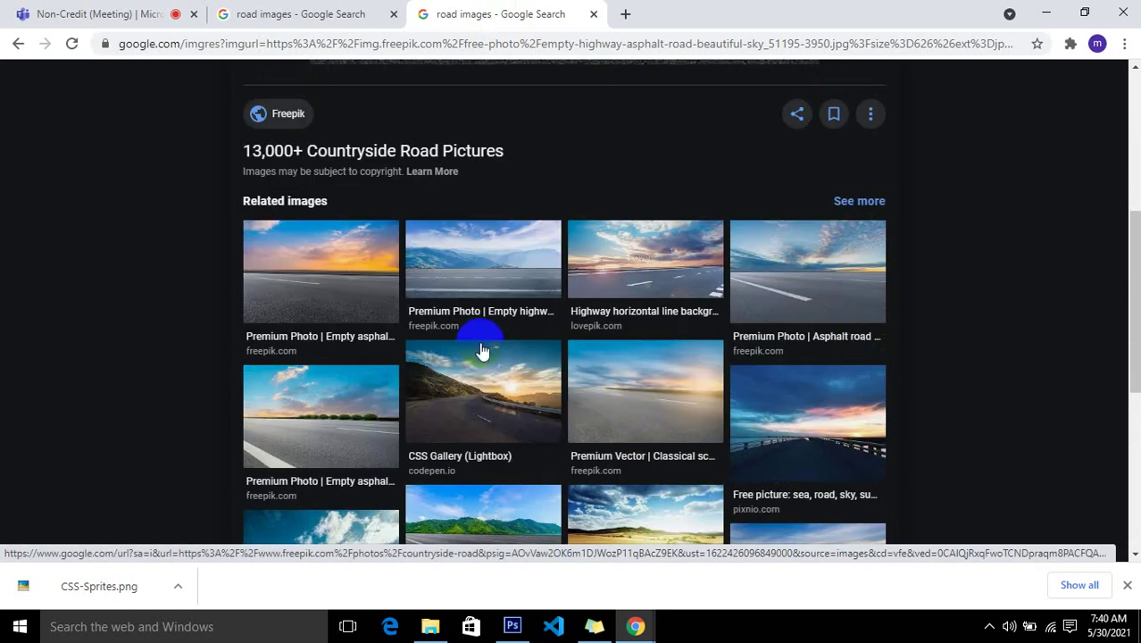
scroll(469, 335, up, 4)
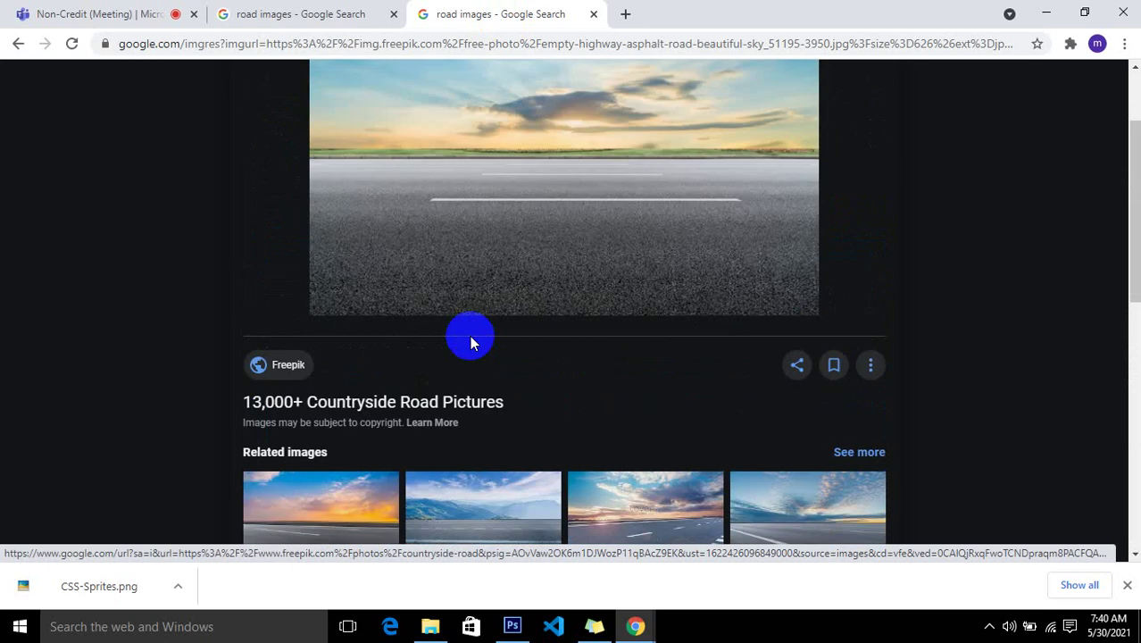
click(172, 206)
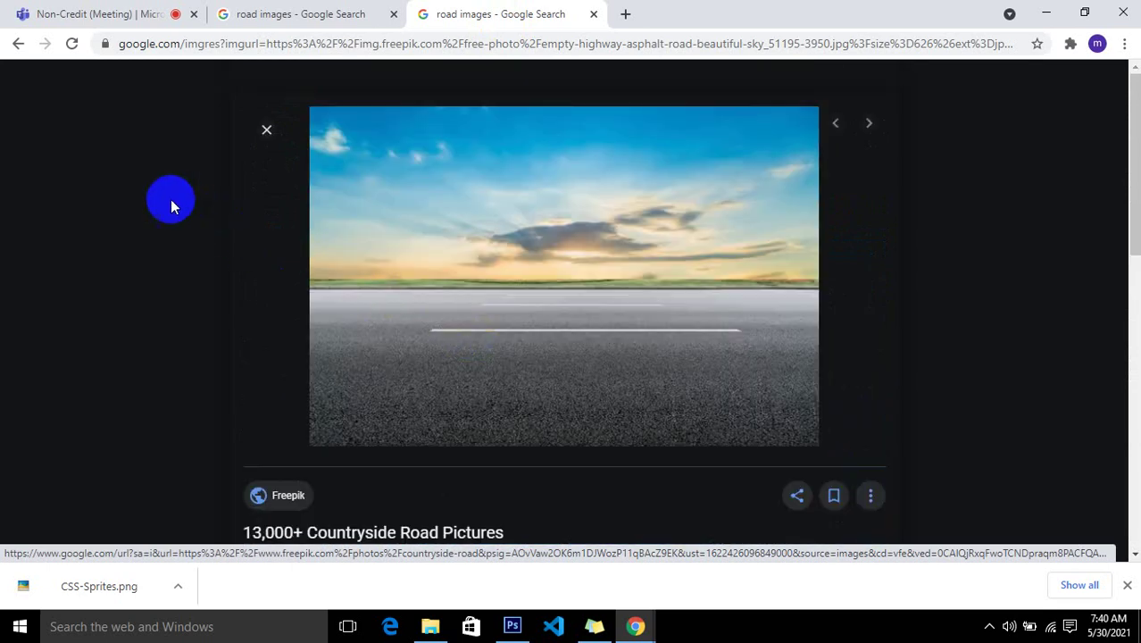
click(15, 43)
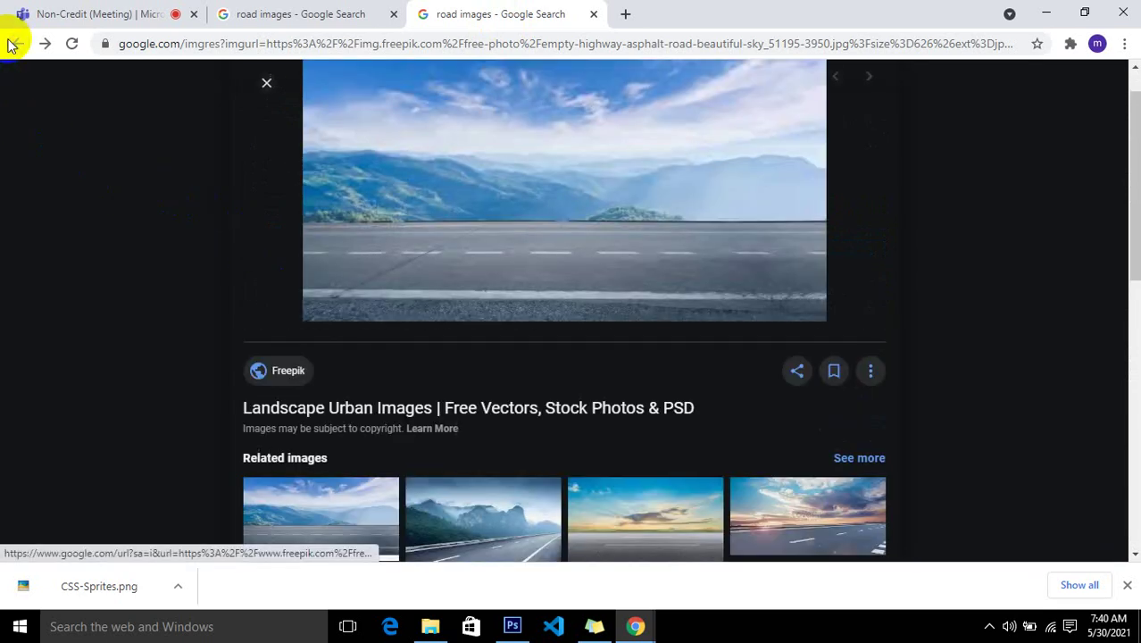
scroll(489, 248, down, 5)
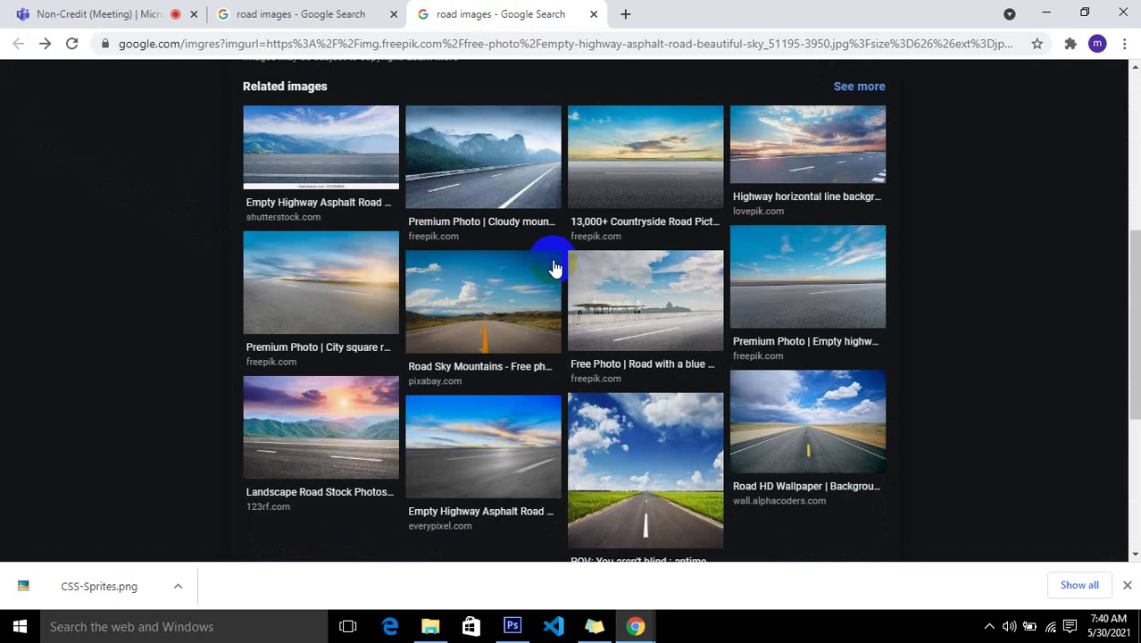
scroll(668, 308, down, 3)
scroll(665, 299, up, 8)
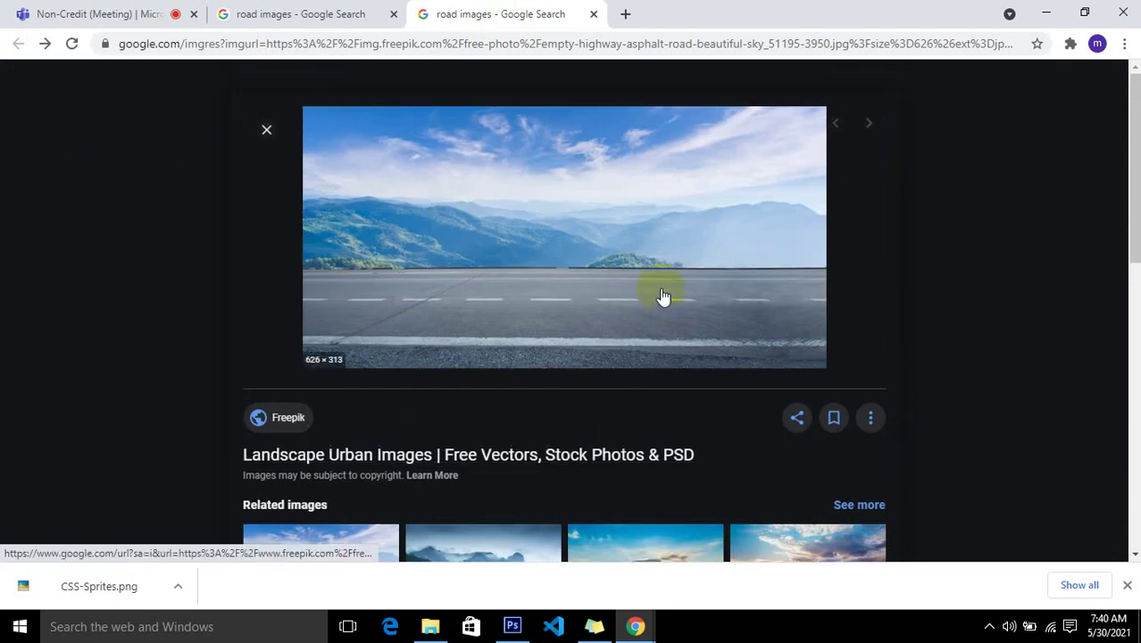
Save the Landscape Urban Images picture to the logo folder as empty-highway-asphalt-road-beautiful-sky_51195-3950.jpg.
right_click(534, 228)
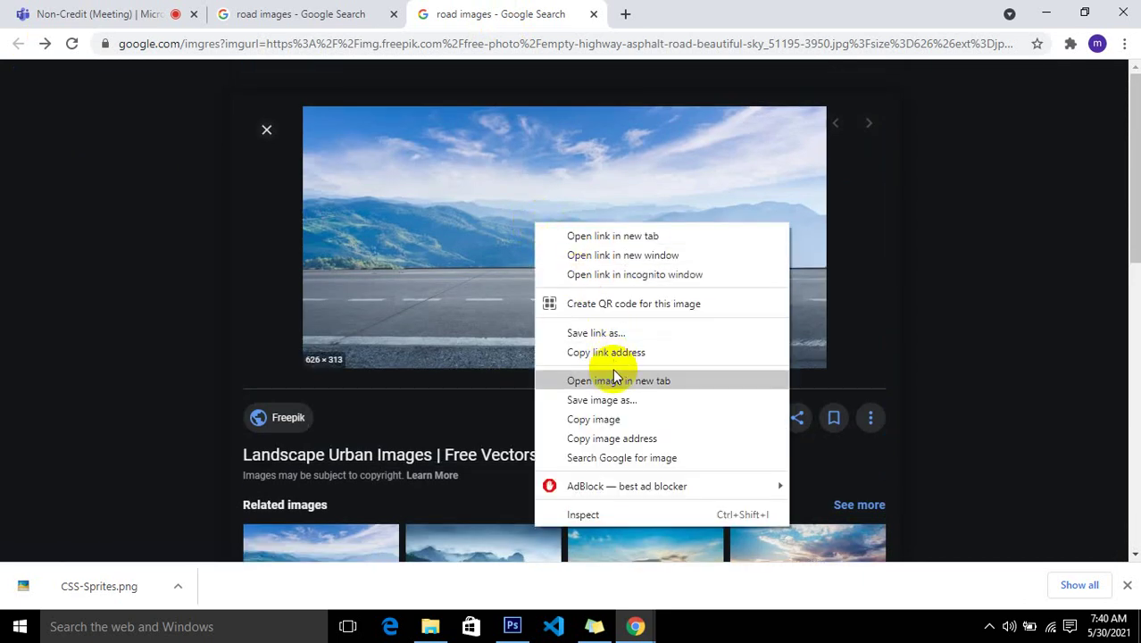
click(616, 401)
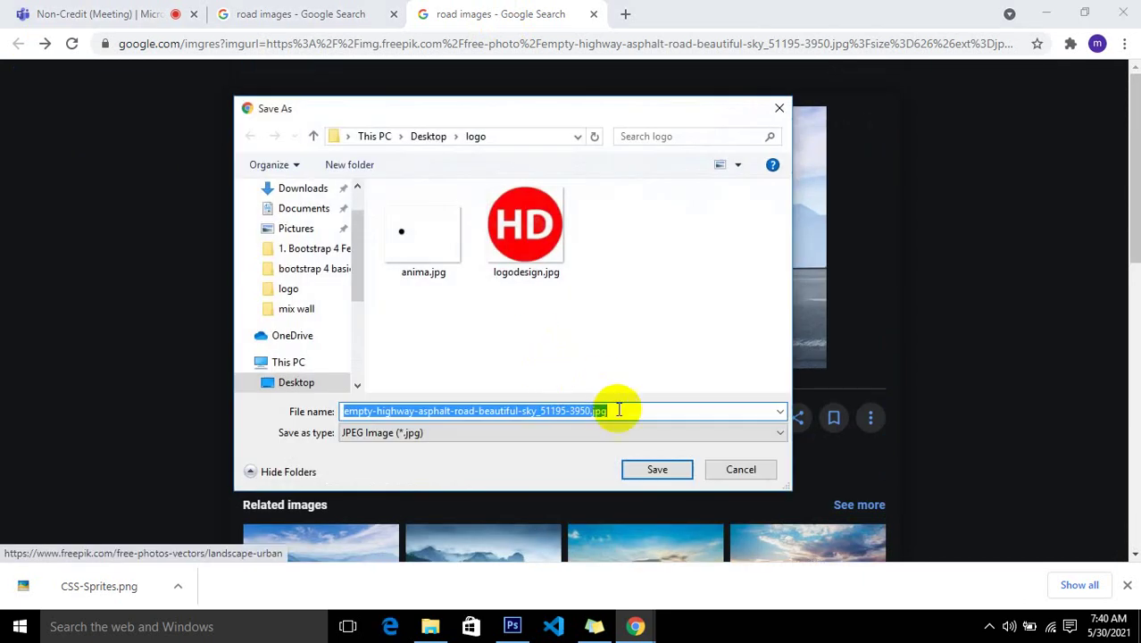
click(642, 468)
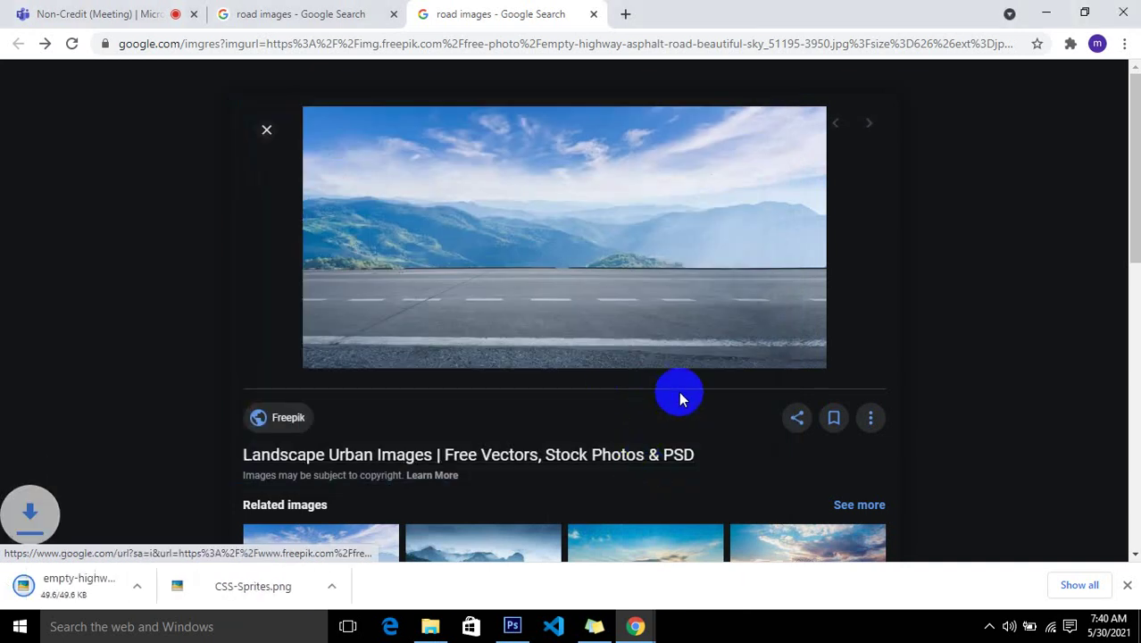
Switch to Photoshop and place the empty-highway image from the logo folder directly above the Background layer.
click(514, 627)
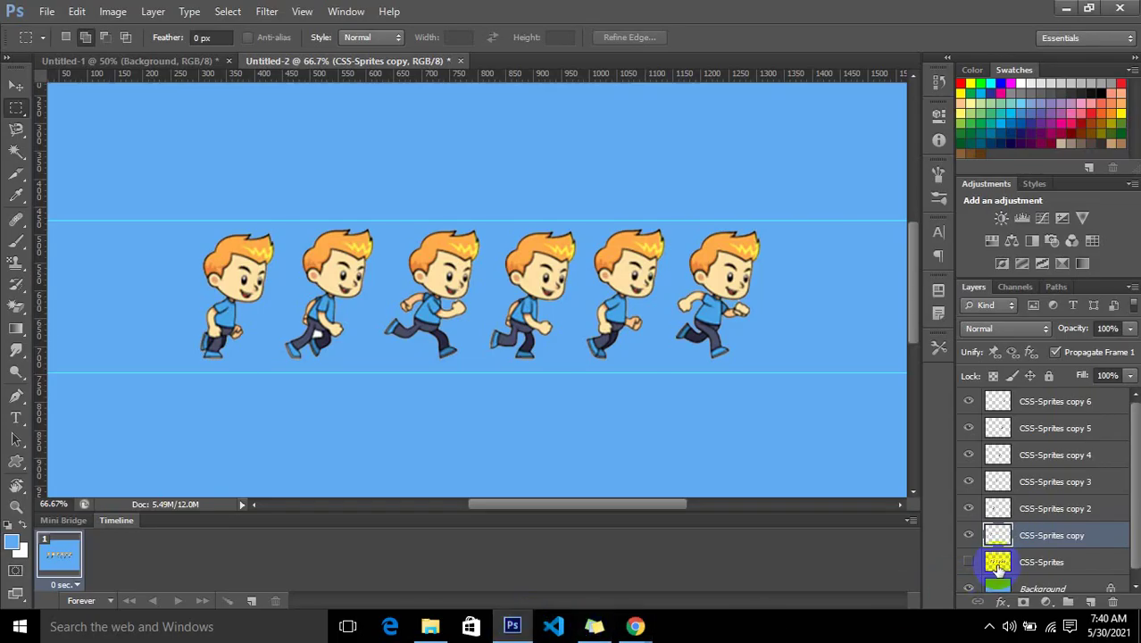
scroll(1036, 569, down, 1)
click(1042, 585)
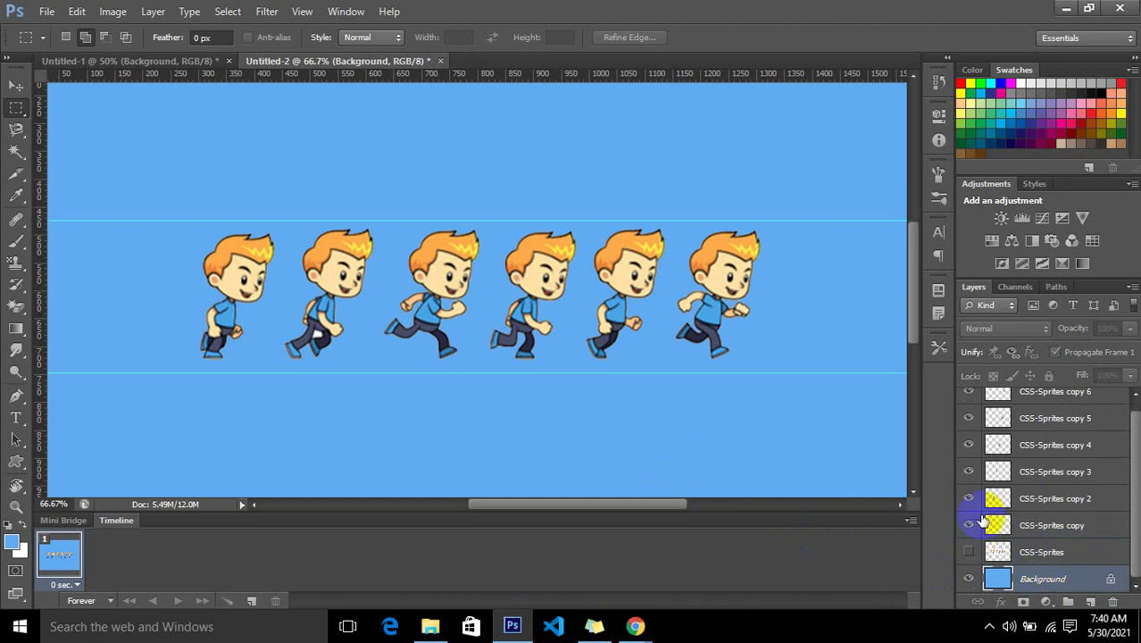
click(57, 11)
click(109, 284)
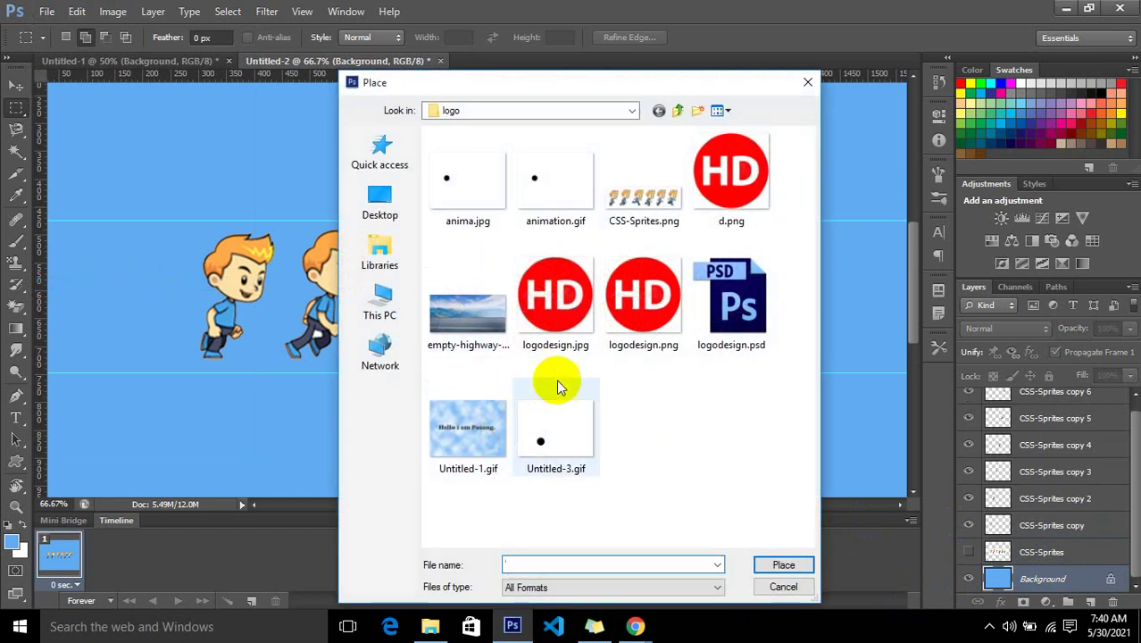
click(488, 327)
click(777, 566)
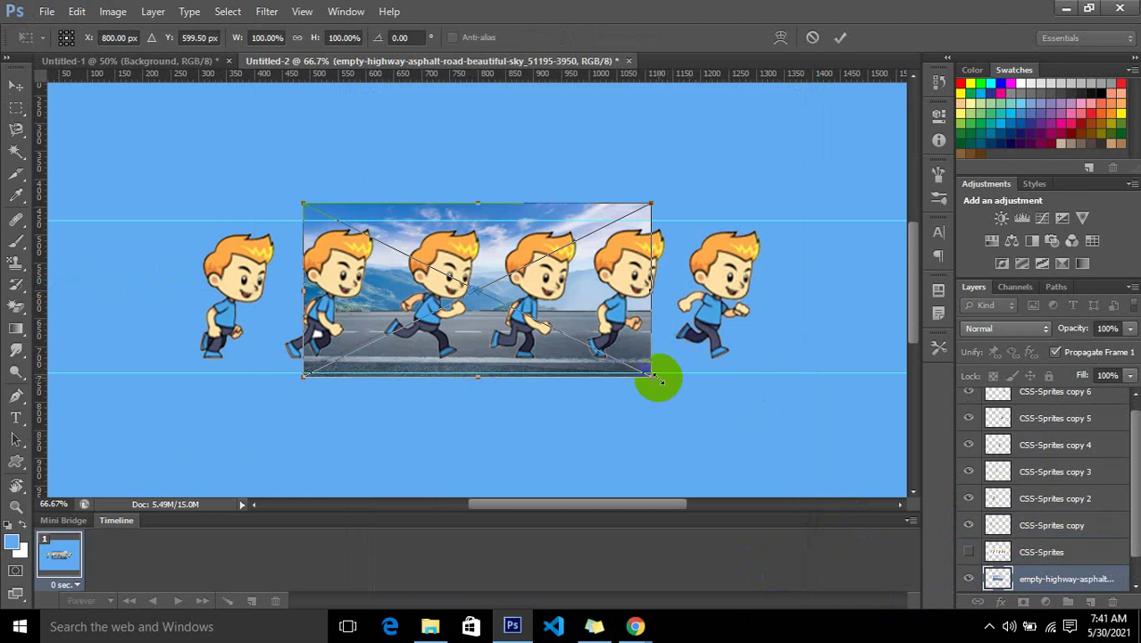
Scale the placed road image from its centre to about 256.6% width and 256.9% height, spanning the canvas width, and commit the placement.
drag(657, 379, 800, 325)
scroll(801, 325, up, 5)
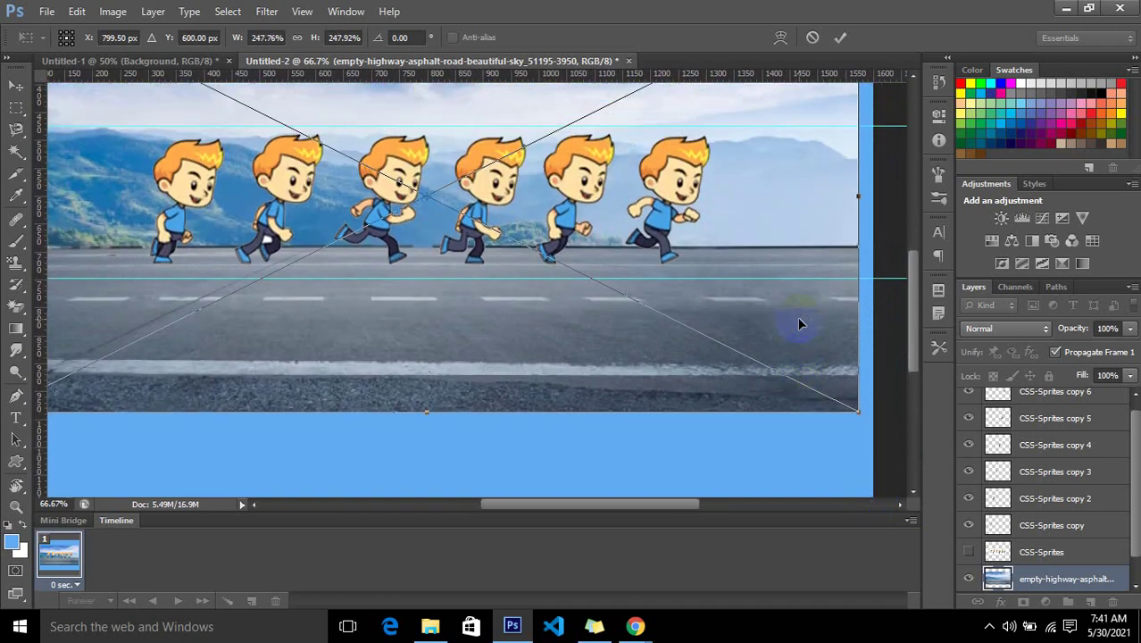
scroll(799, 323, up, 1)
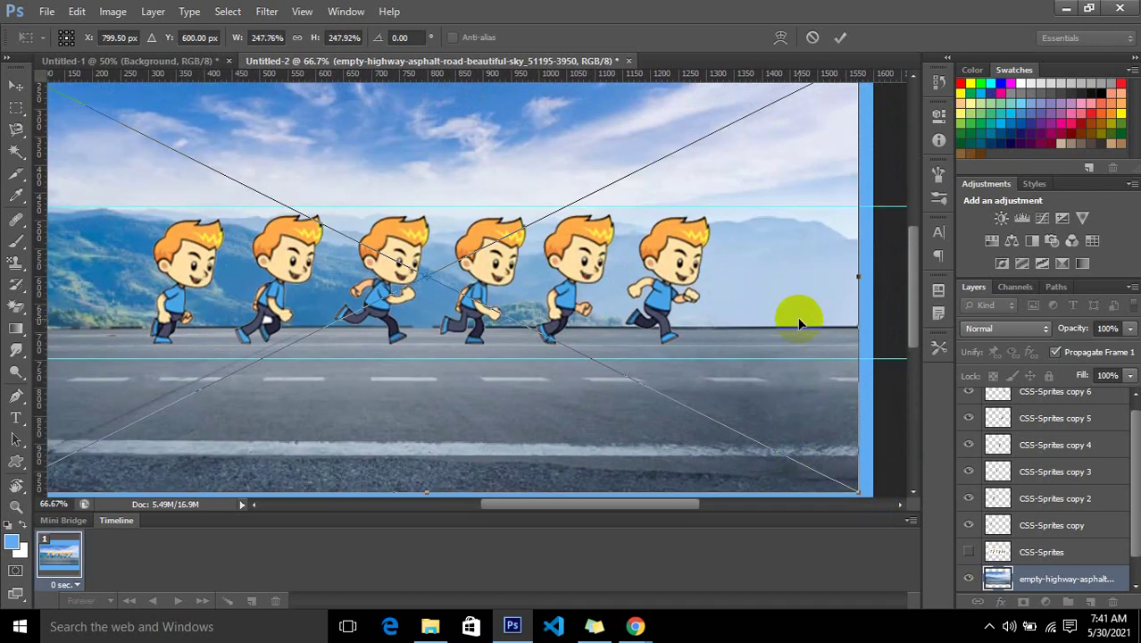
key(ctrl+minus)
key(ctrl+minus)
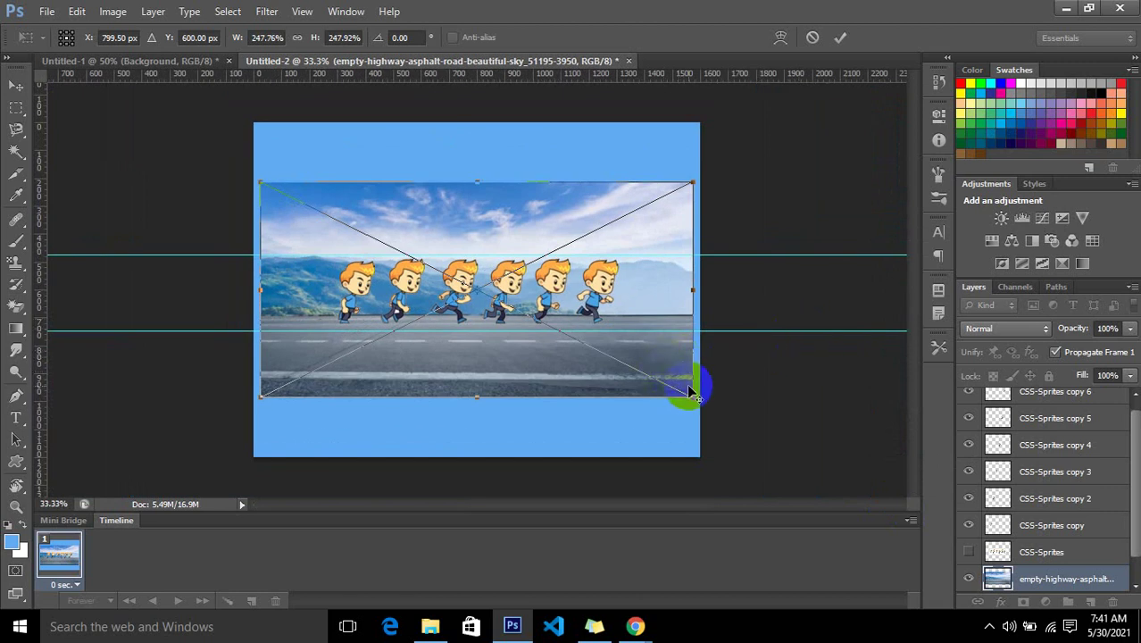
drag(689, 393, 700, 401)
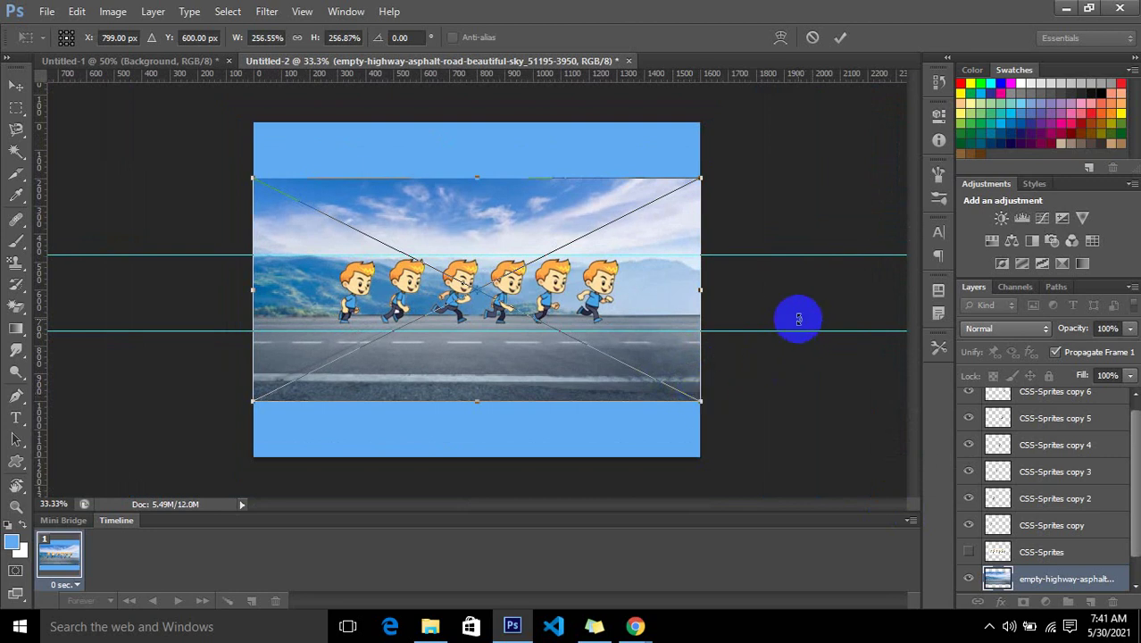
key(Return)
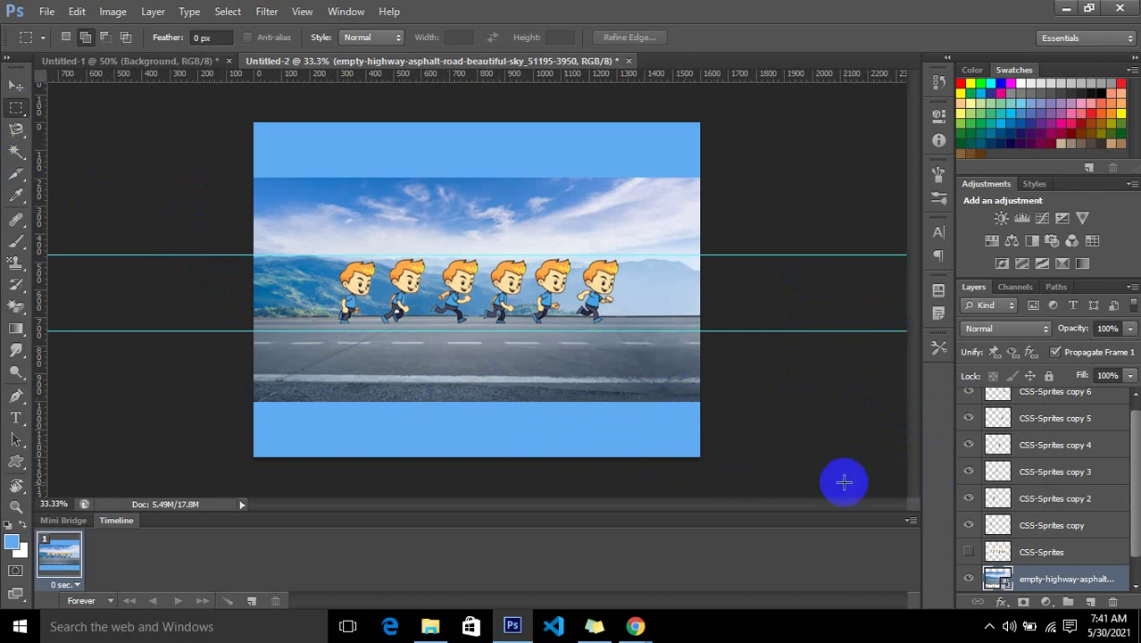
click(1007, 540)
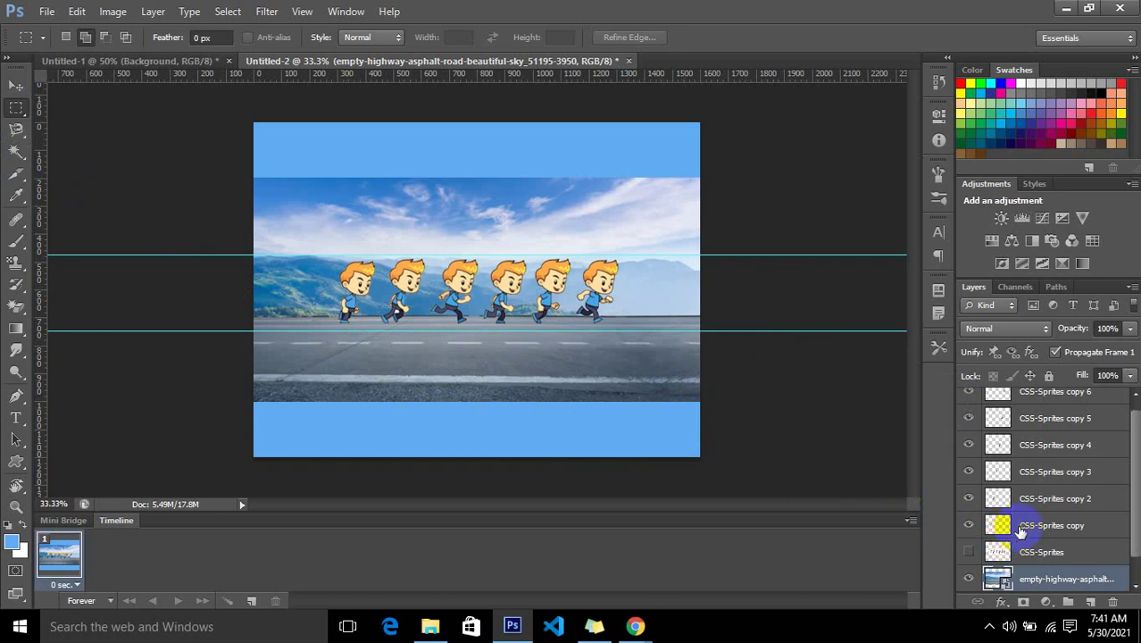
For the first frame, hide the layers CSS-Sprites copy 2 to copy 6, leaving CSS-Sprites copy showing over the road.
click(998, 580)
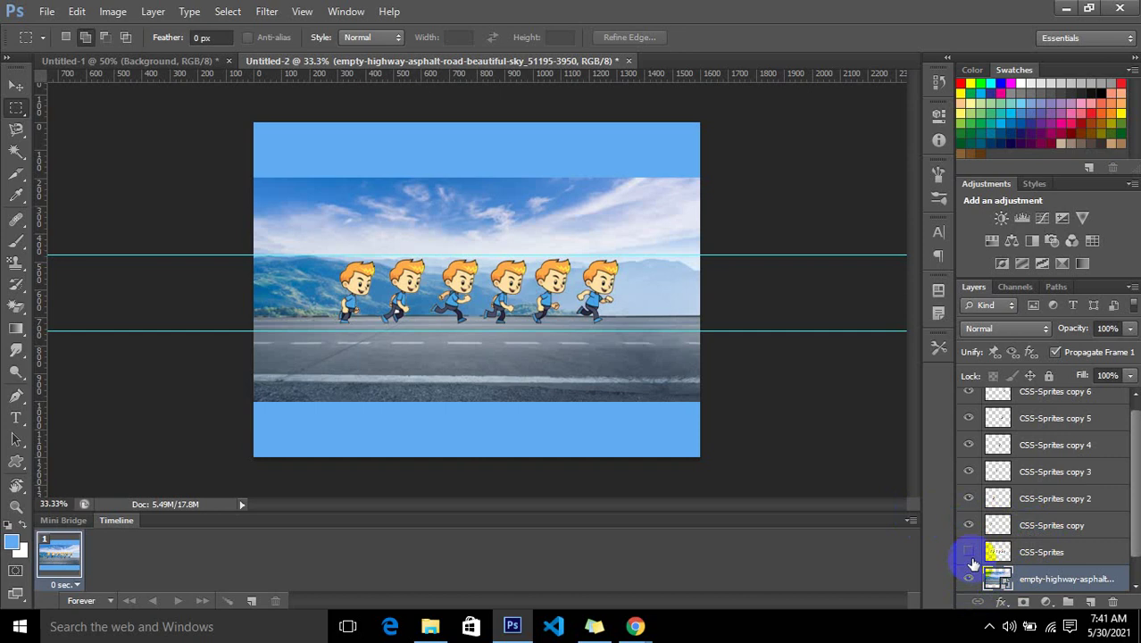
click(998, 525)
scroll(990, 486, up, 1)
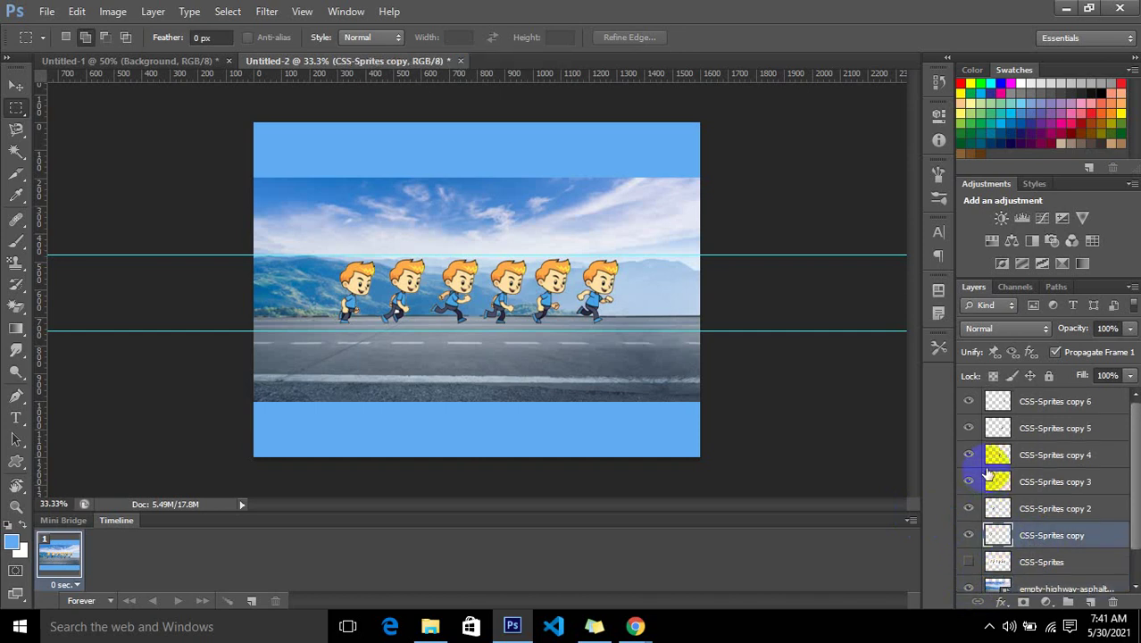
drag(972, 401, 981, 505)
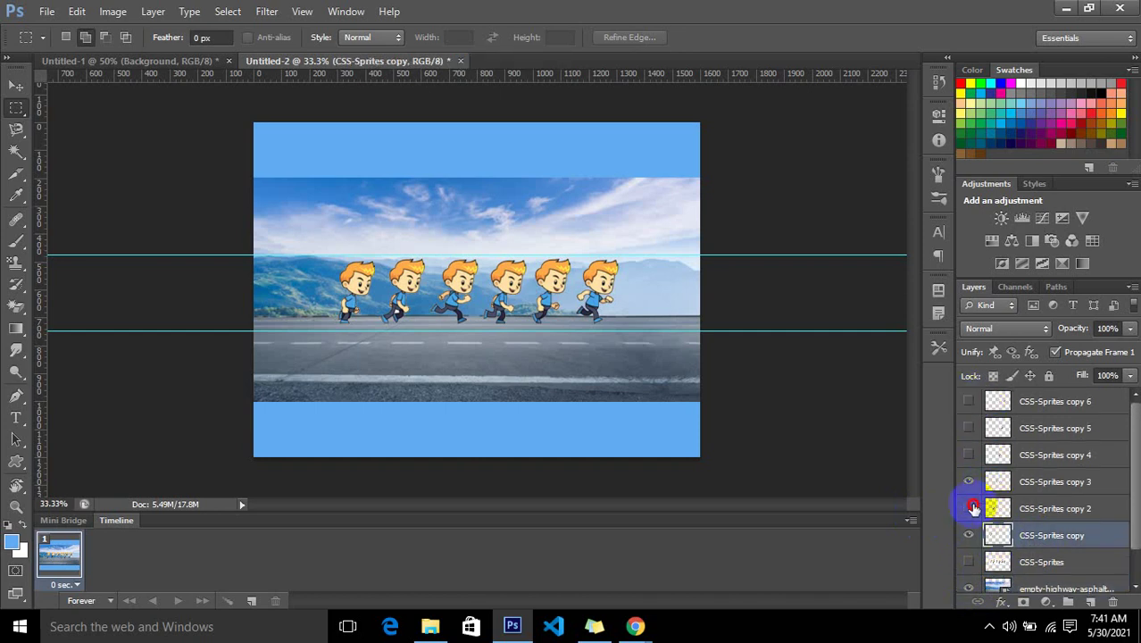
click(971, 483)
scroll(1006, 480, down, 2)
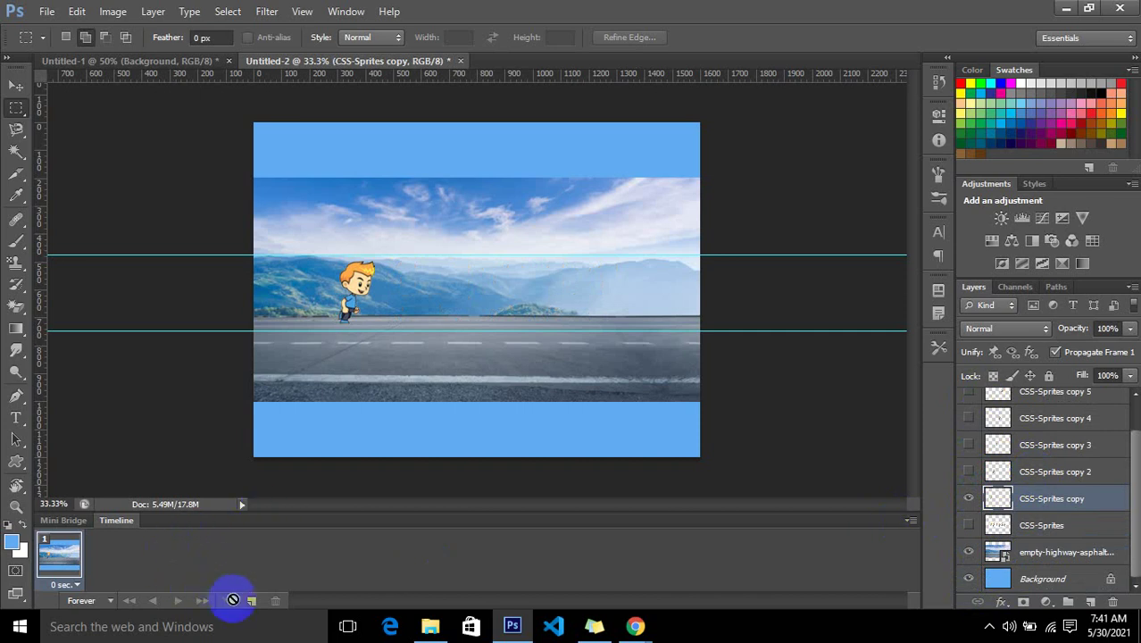
Add a second frame that shows CSS-Sprites copy 2 in place of CSS-Sprites copy.
click(250, 602)
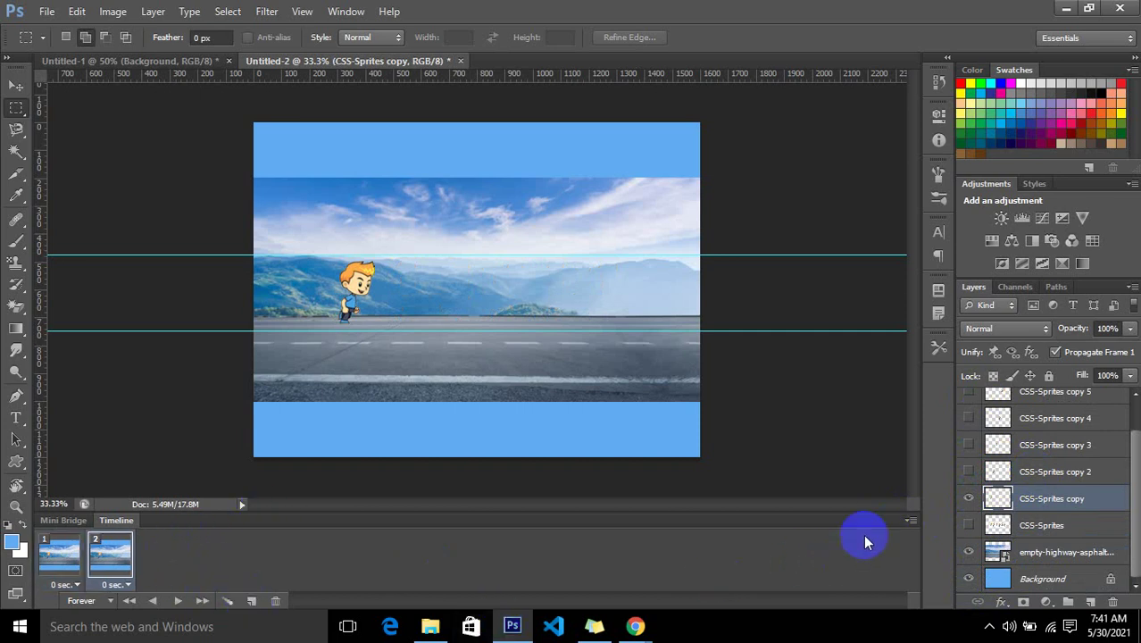
click(967, 500)
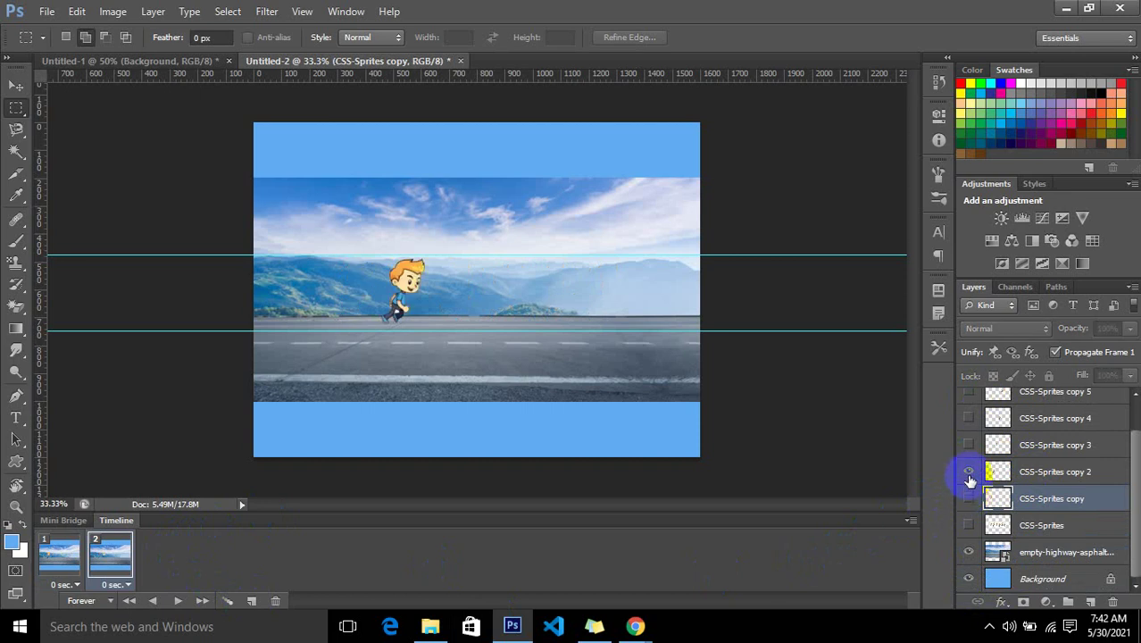
click(1017, 478)
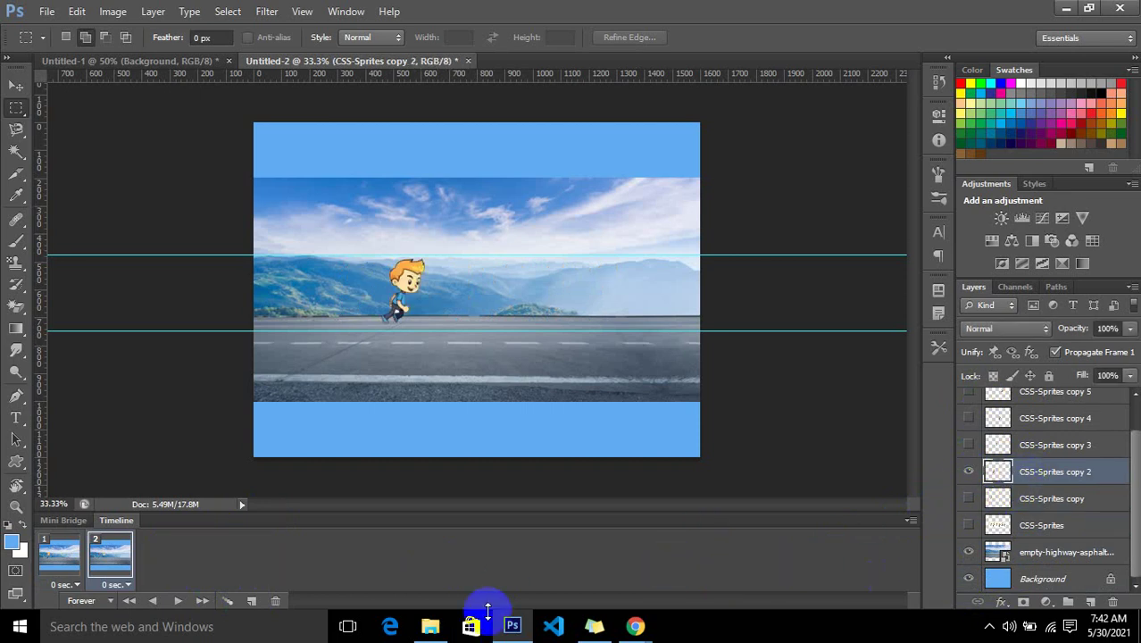
Add a third frame that shows CSS-Sprites copy 3 in place of CSS-Sprites copy 2.
click(251, 599)
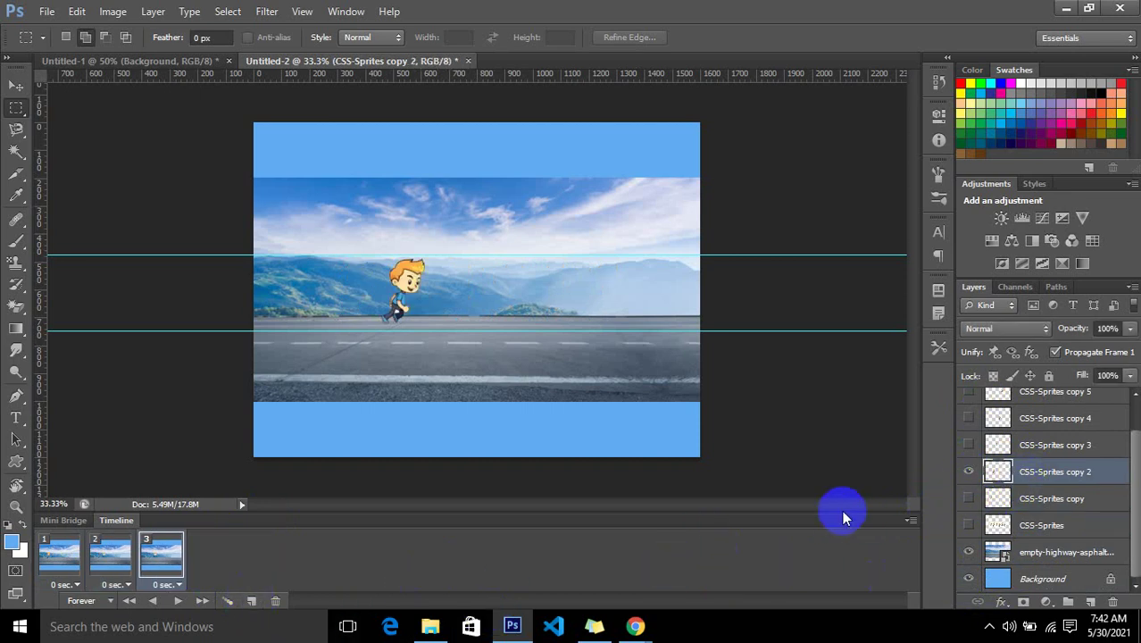
click(968, 476)
click(968, 445)
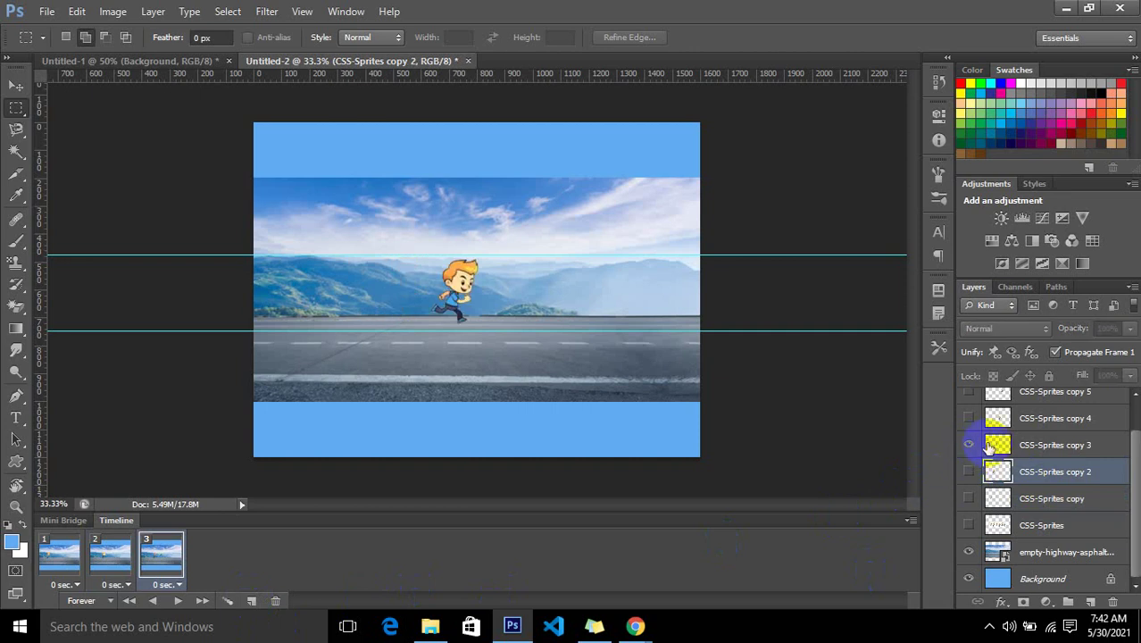
click(1000, 445)
Add a fourth frame that shows CSS-Sprites copy 4 in place of CSS-Sprites copy 3.
click(251, 600)
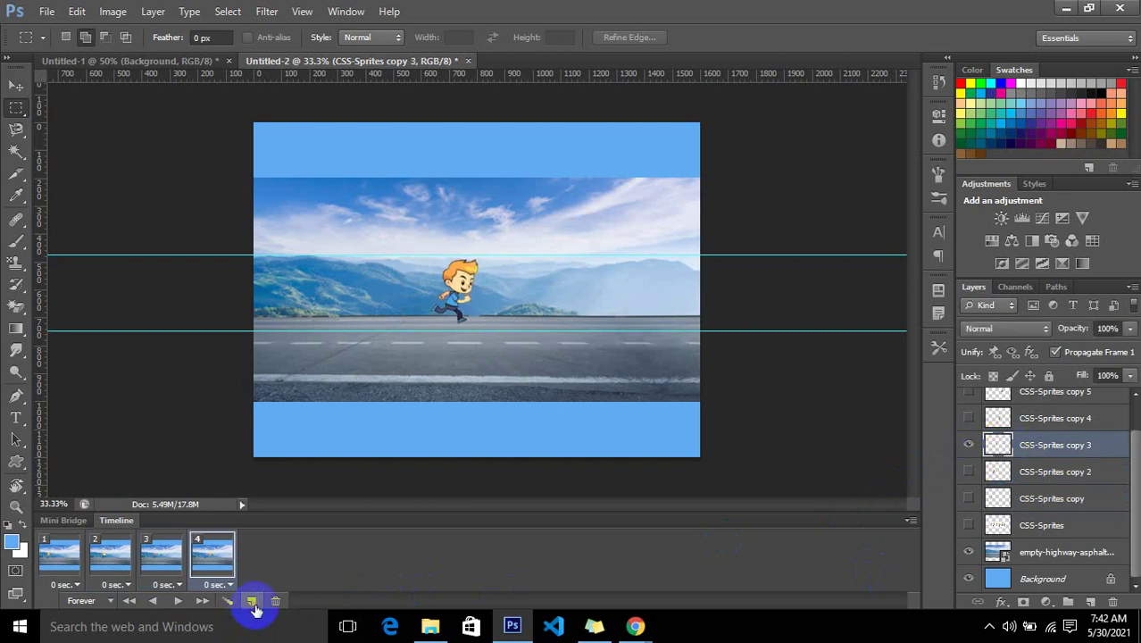
click(968, 445)
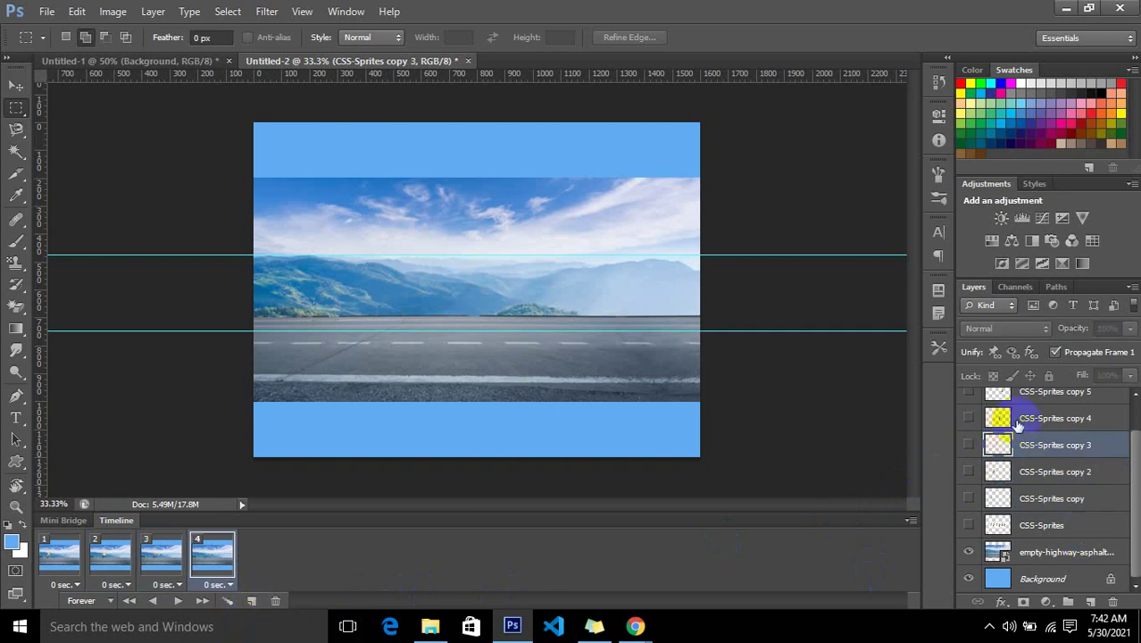
click(980, 419)
click(969, 419)
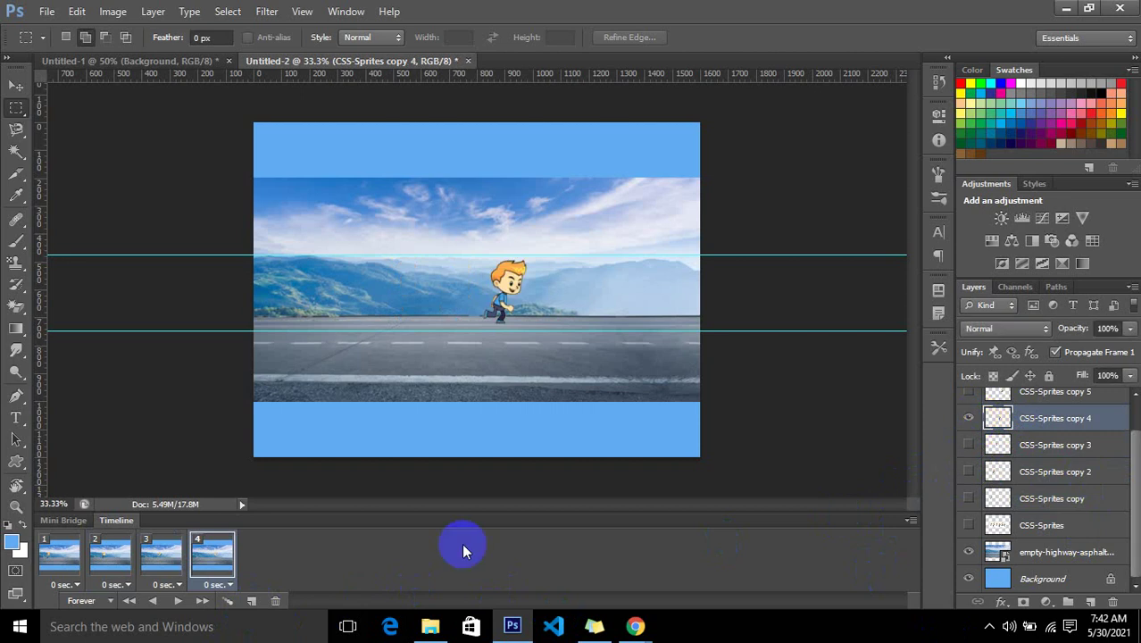
Add a fifth frame that shows CSS-Sprites copy 5 in place of CSS-Sprites copy 4.
click(254, 600)
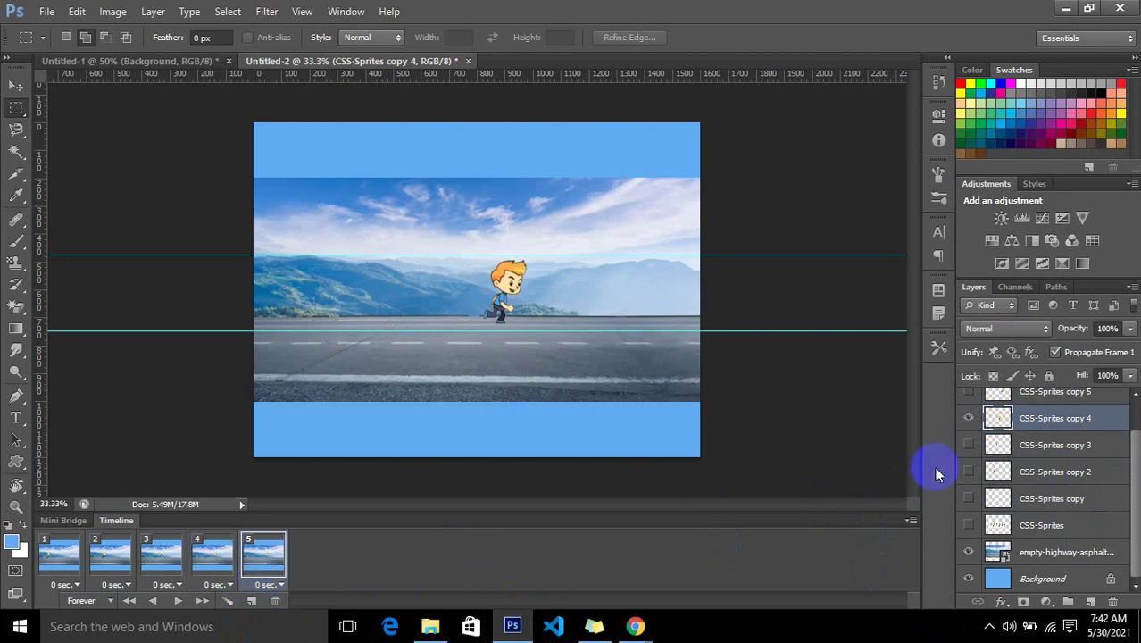
scroll(1098, 469, up, 2)
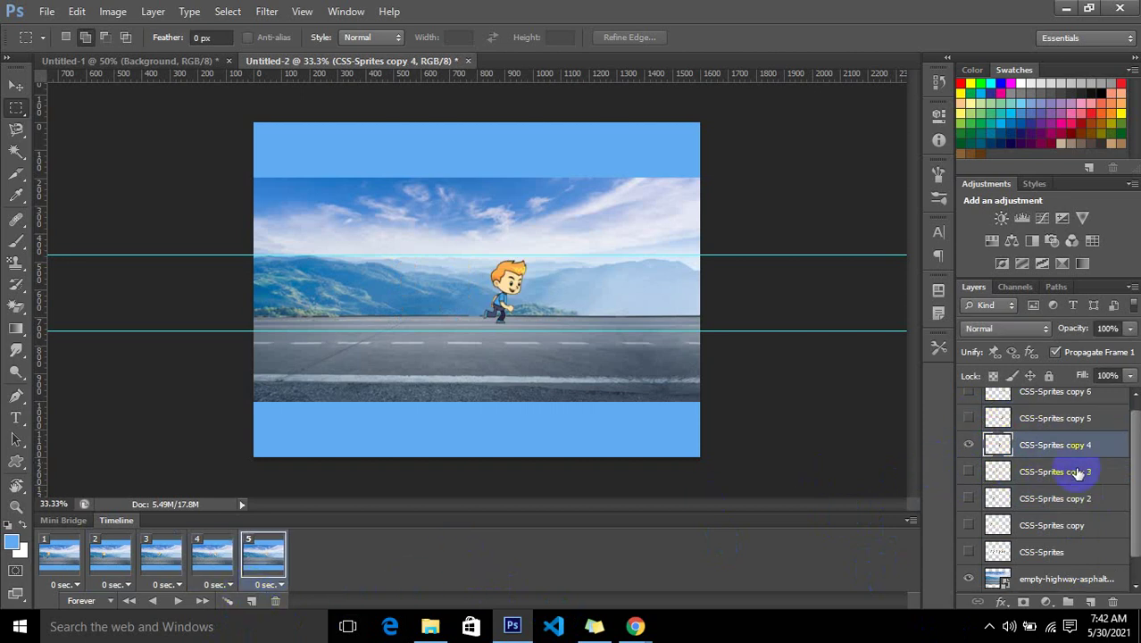
click(968, 454)
click(970, 429)
click(1009, 428)
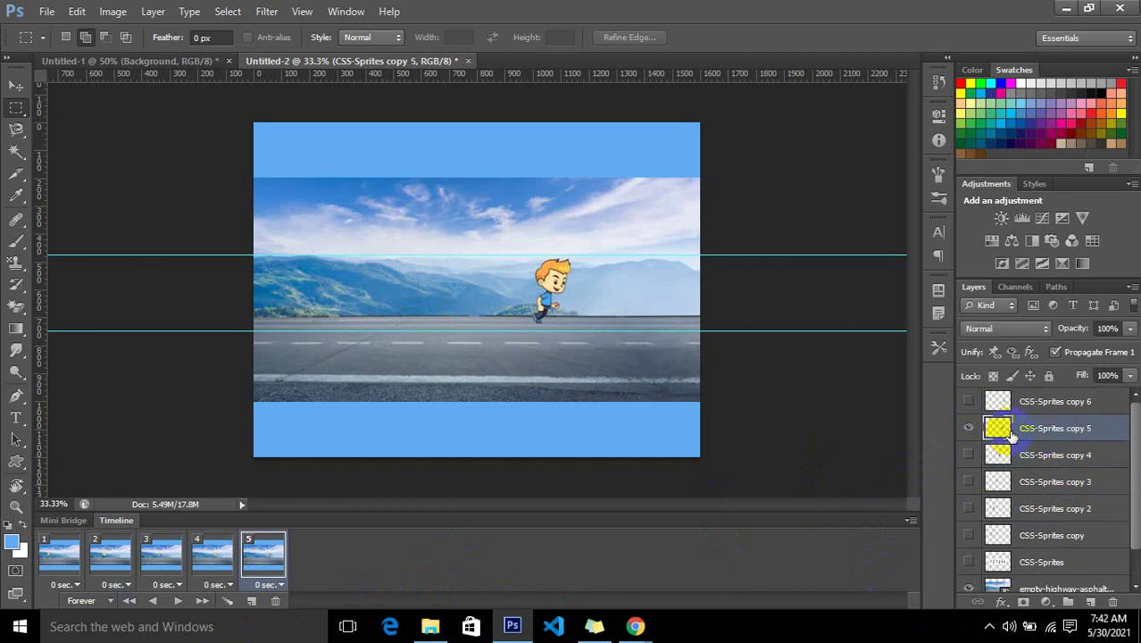
Add a sixth frame that shows CSS-Sprites copy 6 in place of CSS-Sprites copy 5.
click(252, 600)
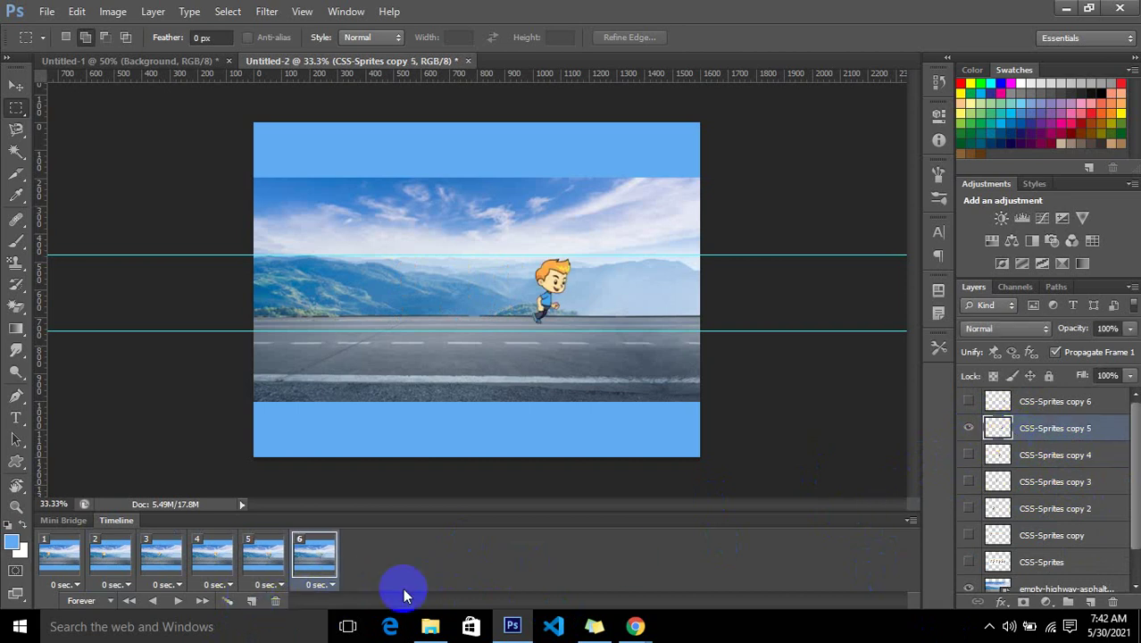
click(969, 427)
click(1008, 401)
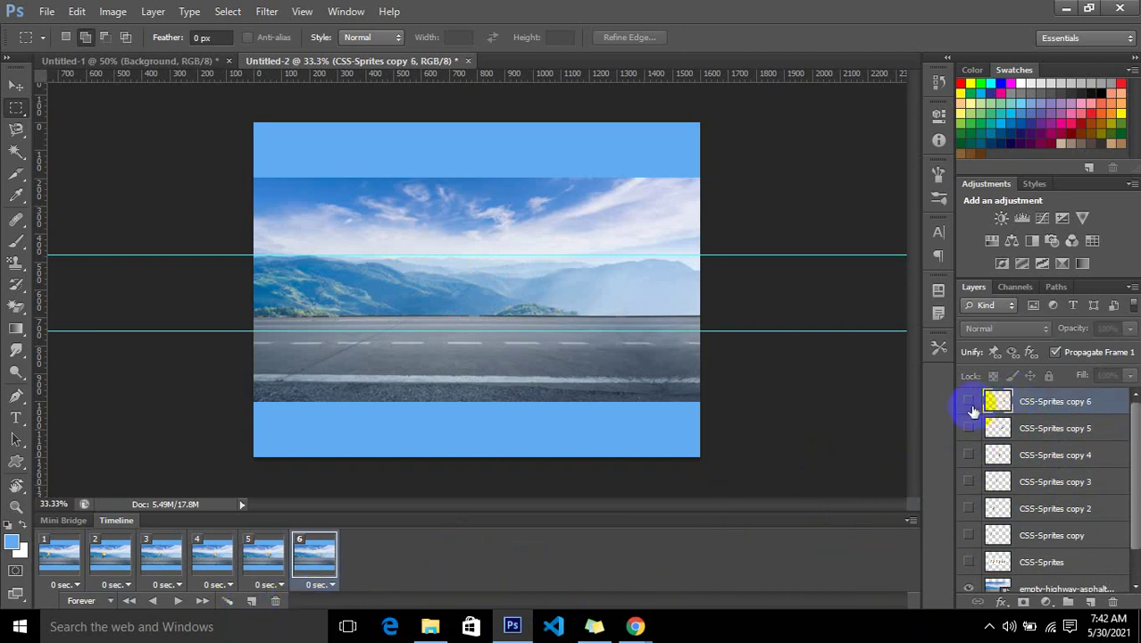
click(968, 402)
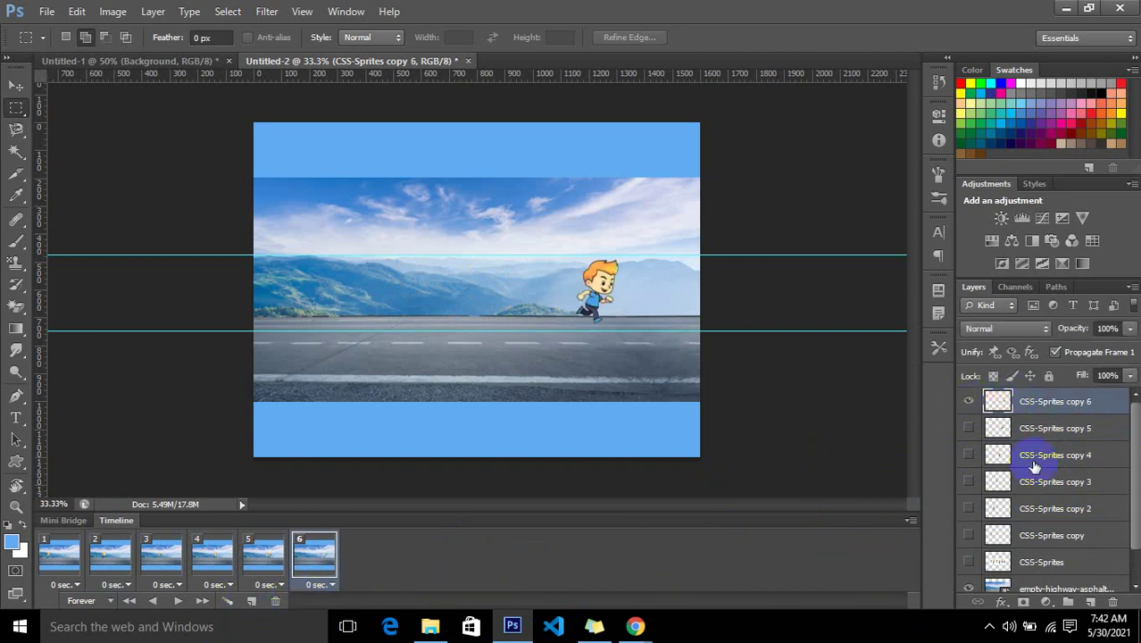
Play back the six-frame animation and set the delay of all frames to 0.2 seconds.
click(178, 602)
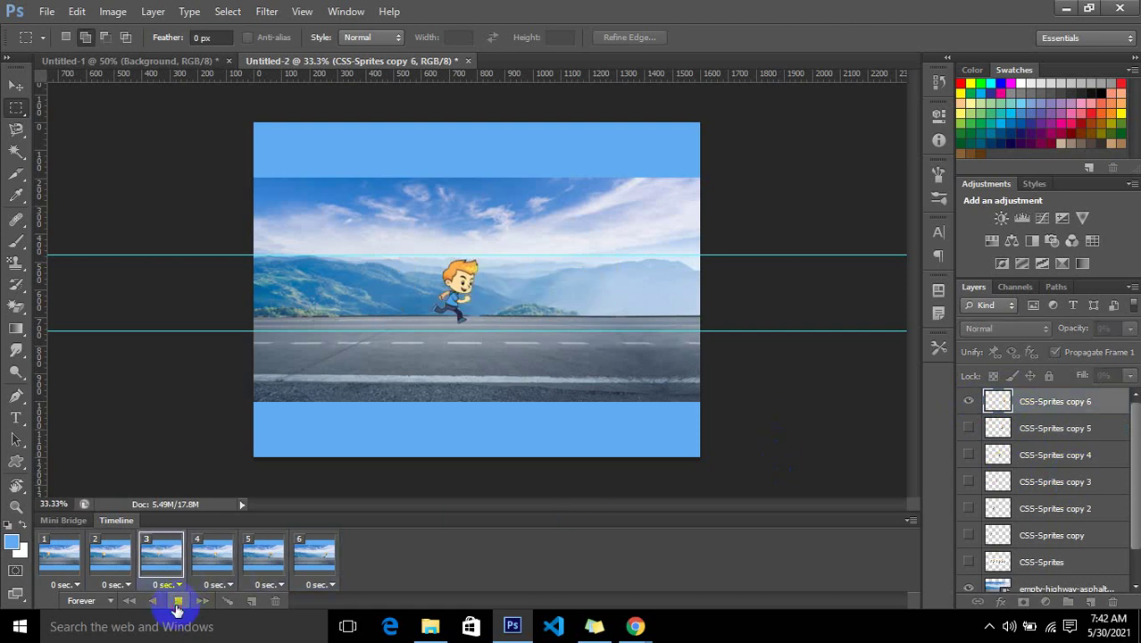
click(182, 601)
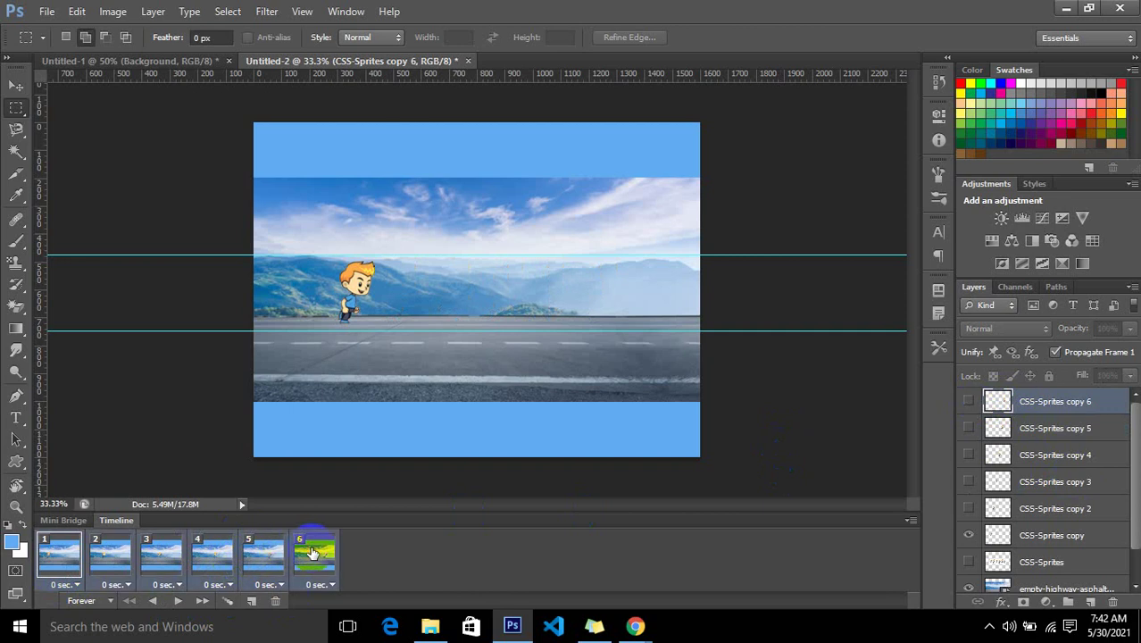
click(320, 588)
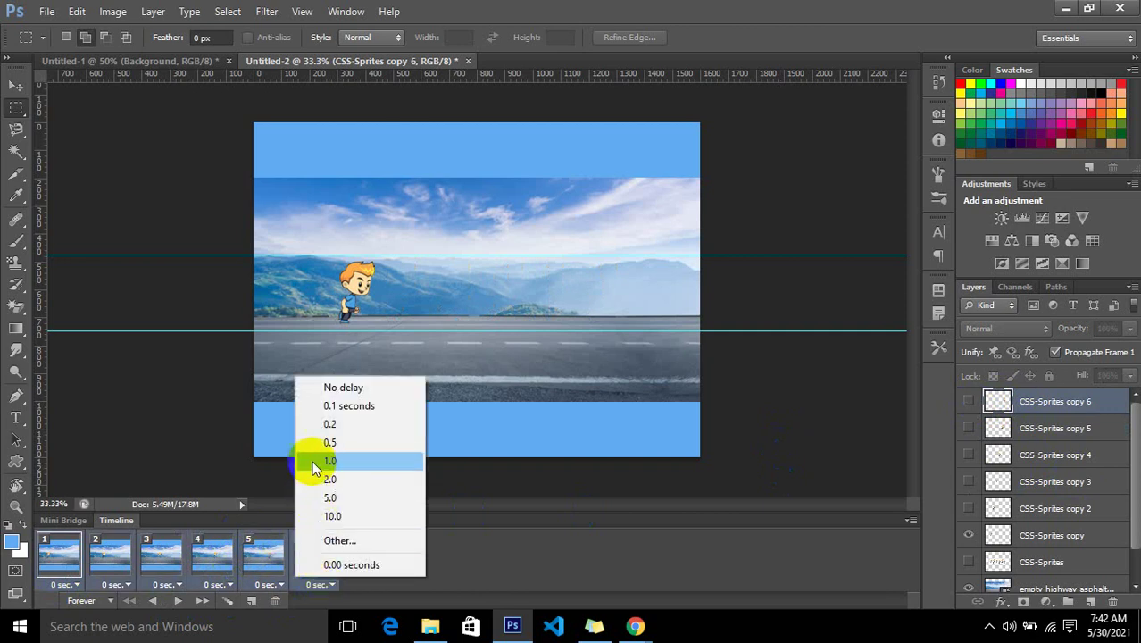
click(313, 423)
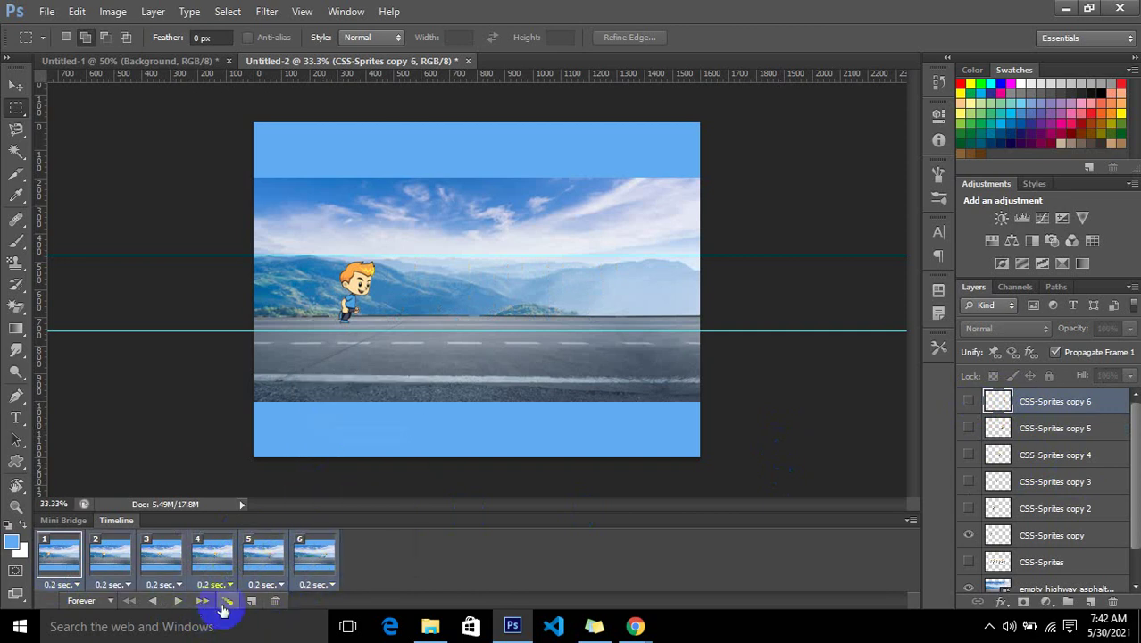
Play the retimed animation with the guides and grid hidden, and stop the playback.
click(178, 600)
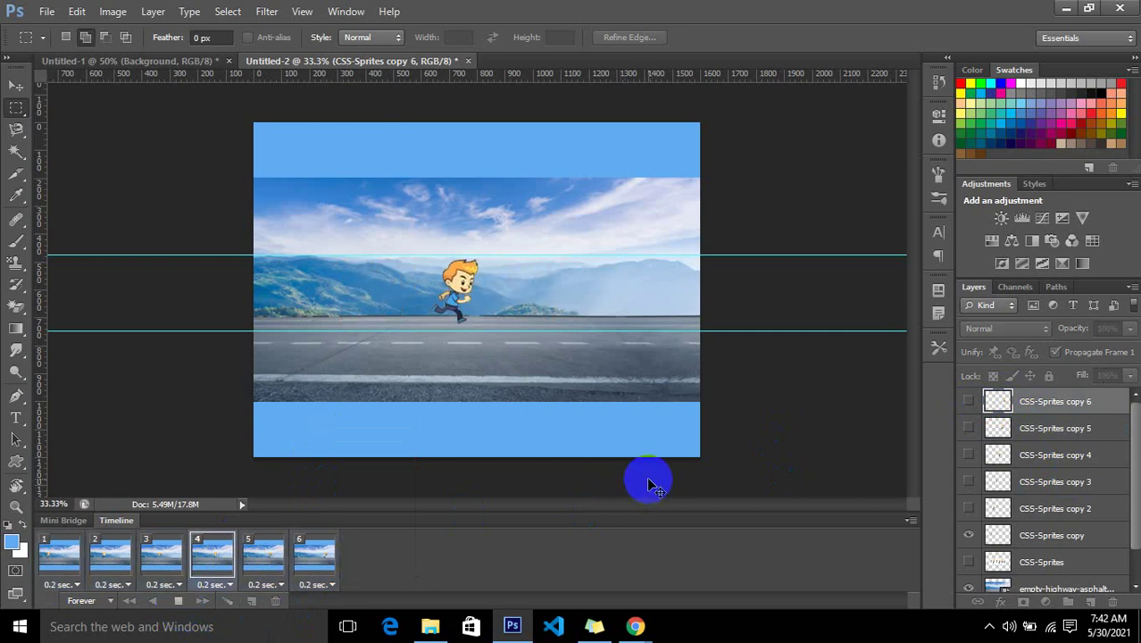
key(ctrl+apostrophe)
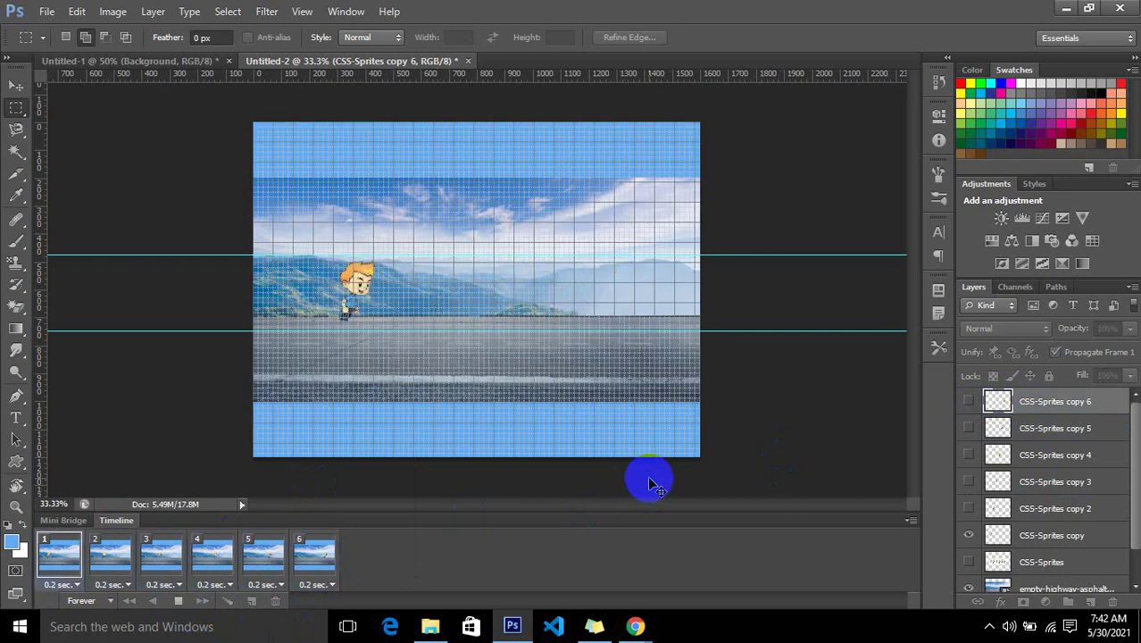
key(ctrl+h)
key(ctrl+plus)
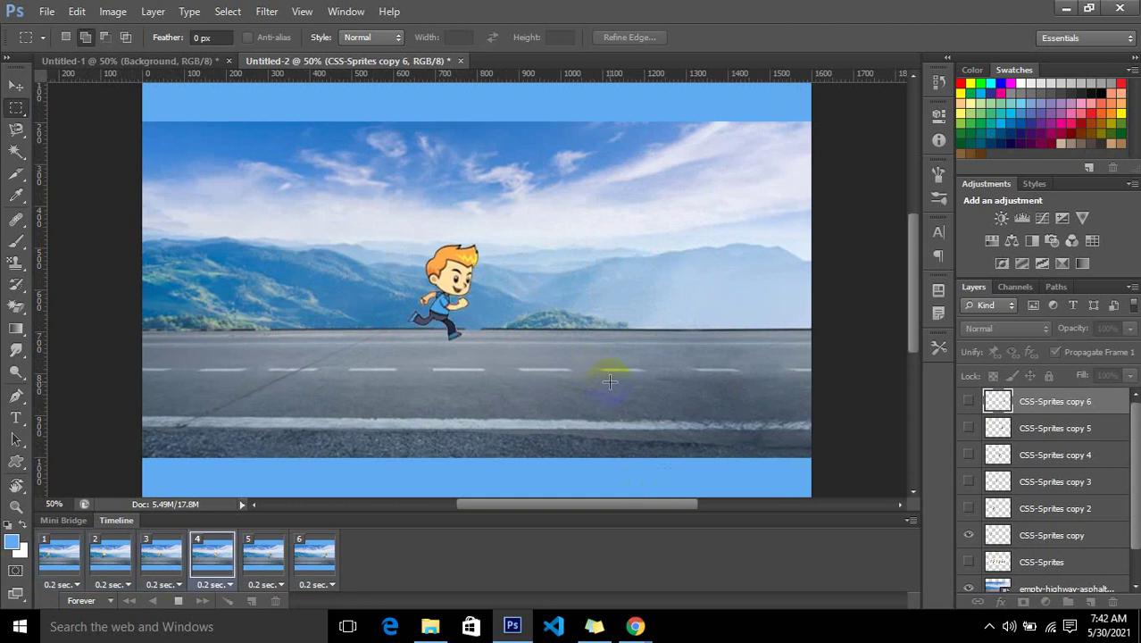
click(179, 601)
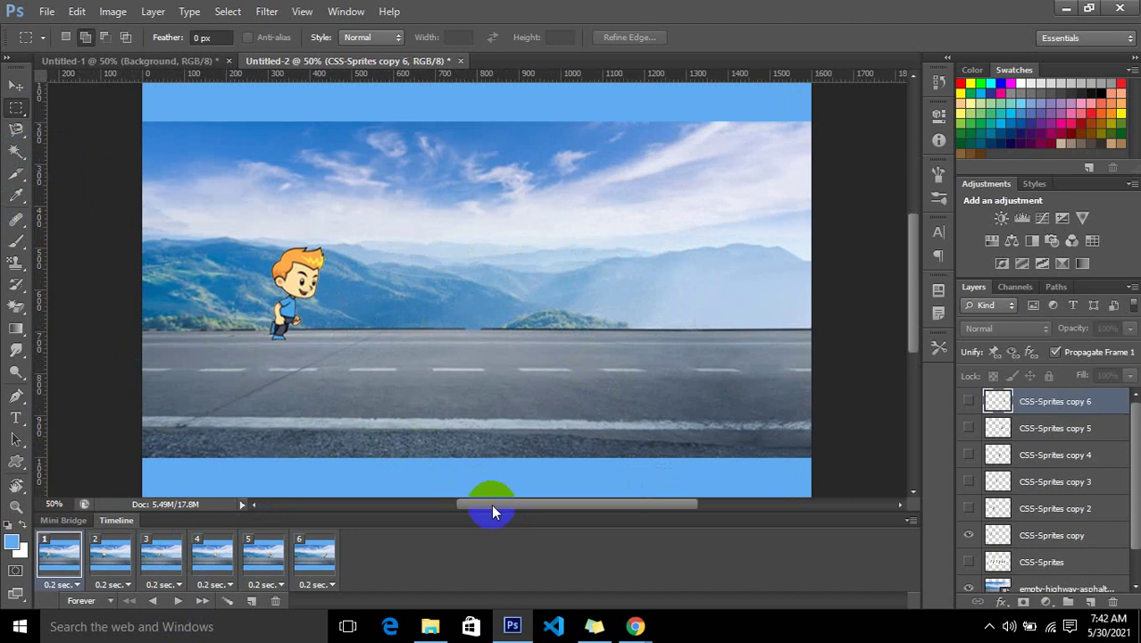
Crop the canvas to the road picture, about 1600 × 810 px, removing the blue bands, and play back the cropped animation.
drag(492, 507, 471, 510)
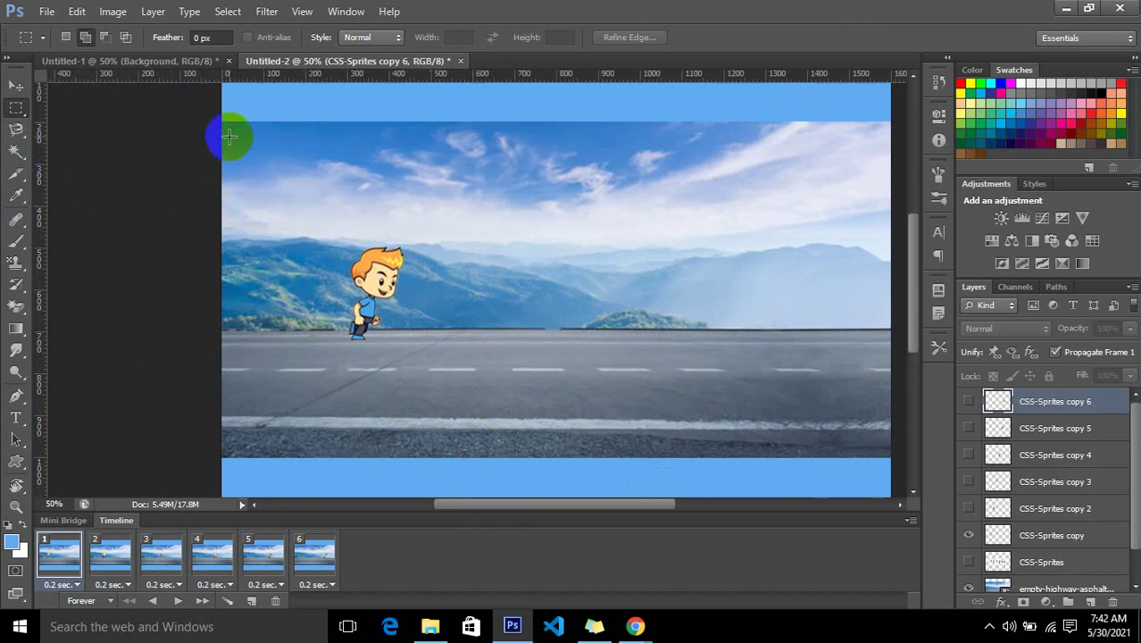
drag(222, 119, 910, 460)
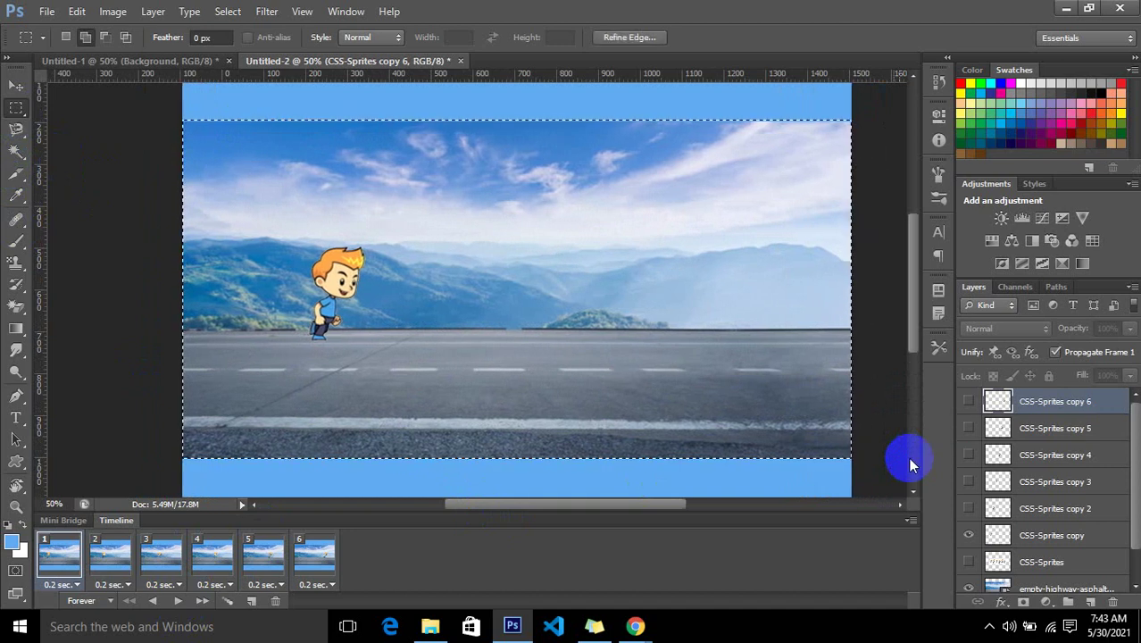
click(112, 11)
click(161, 178)
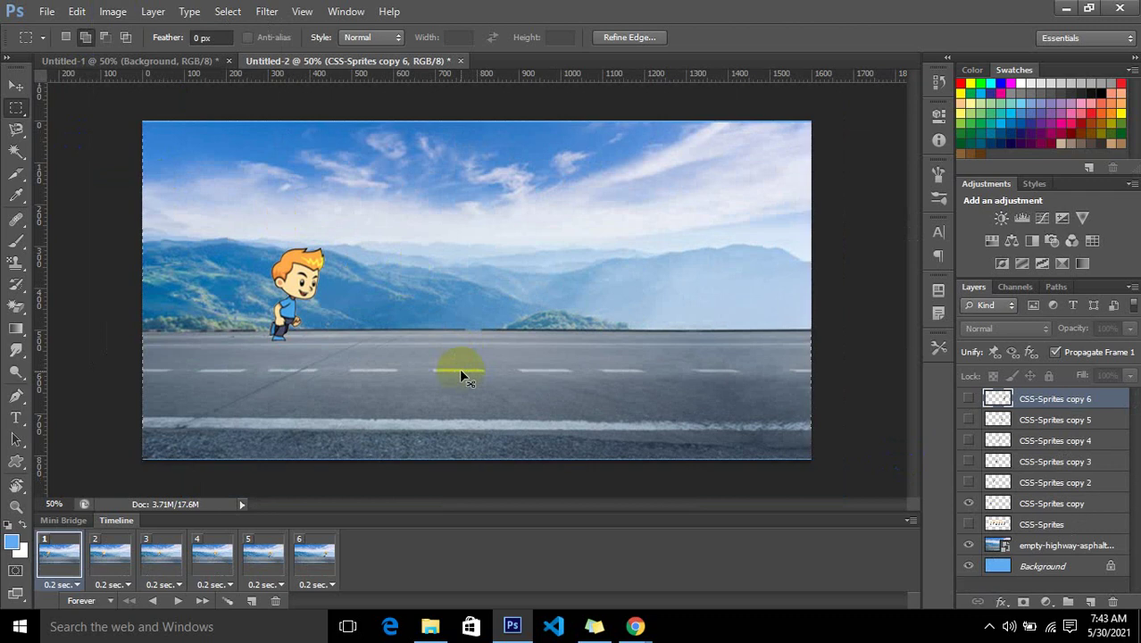
click(177, 602)
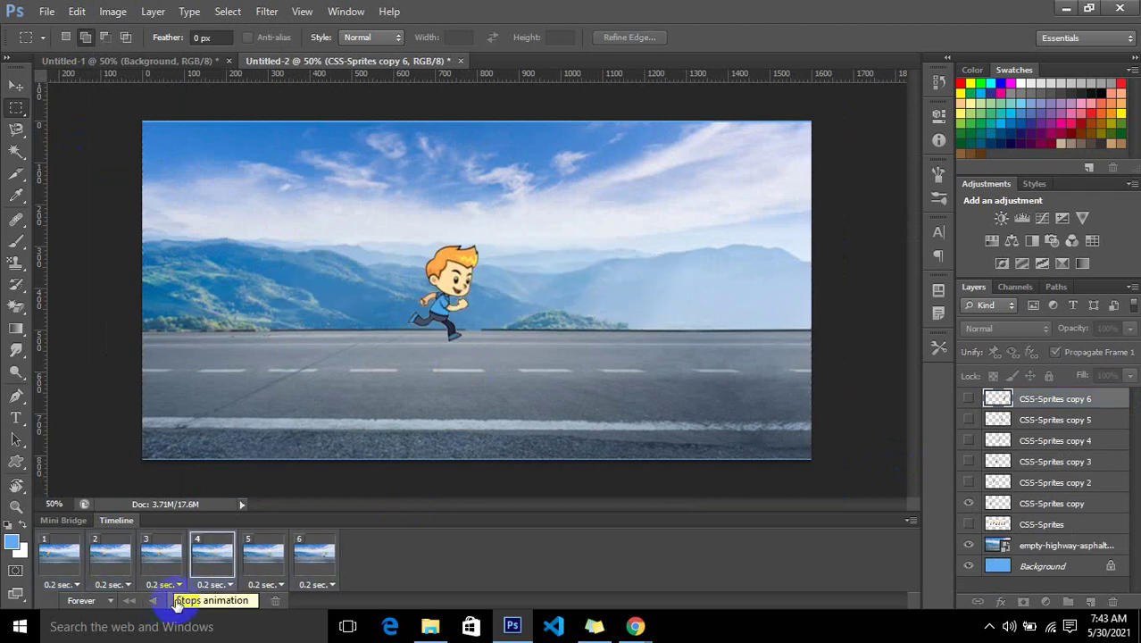
click(178, 603)
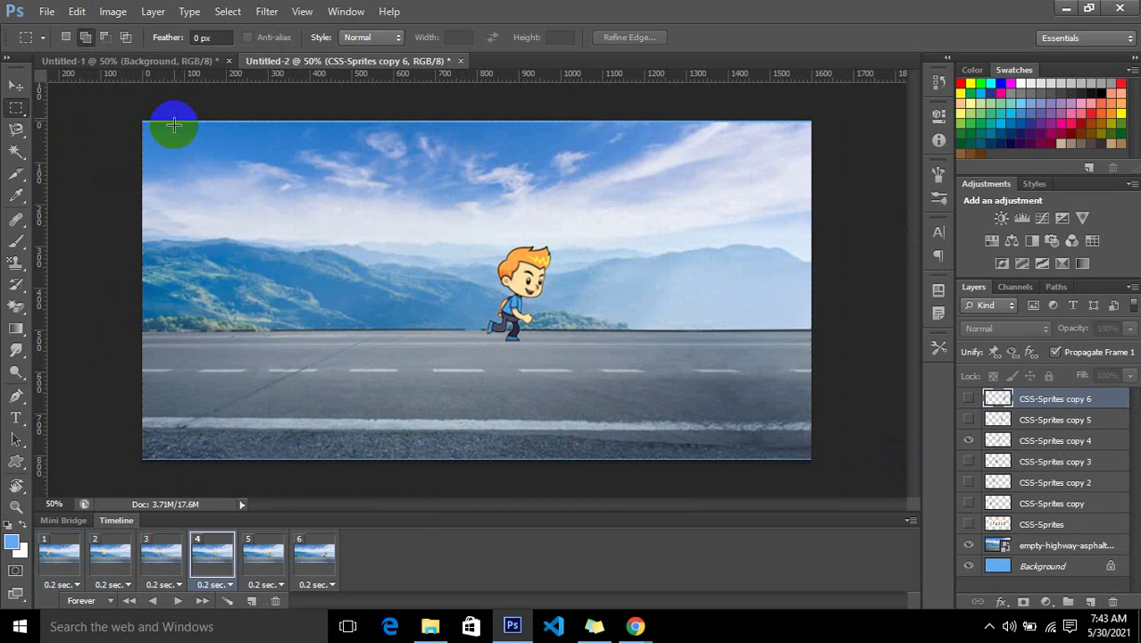
click(46, 11)
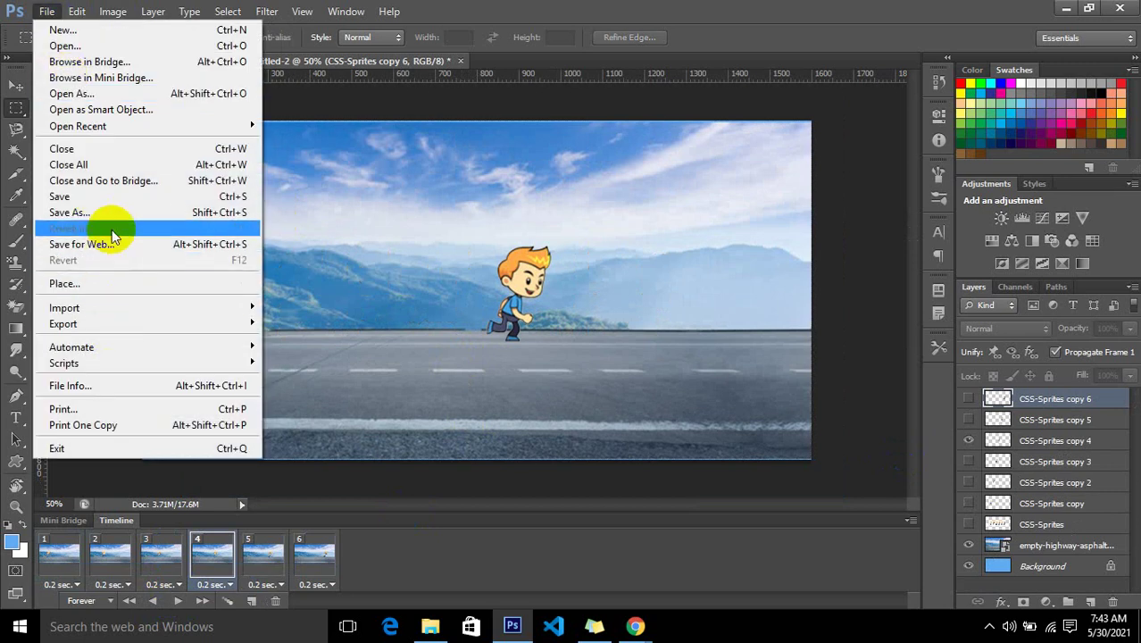
click(114, 214)
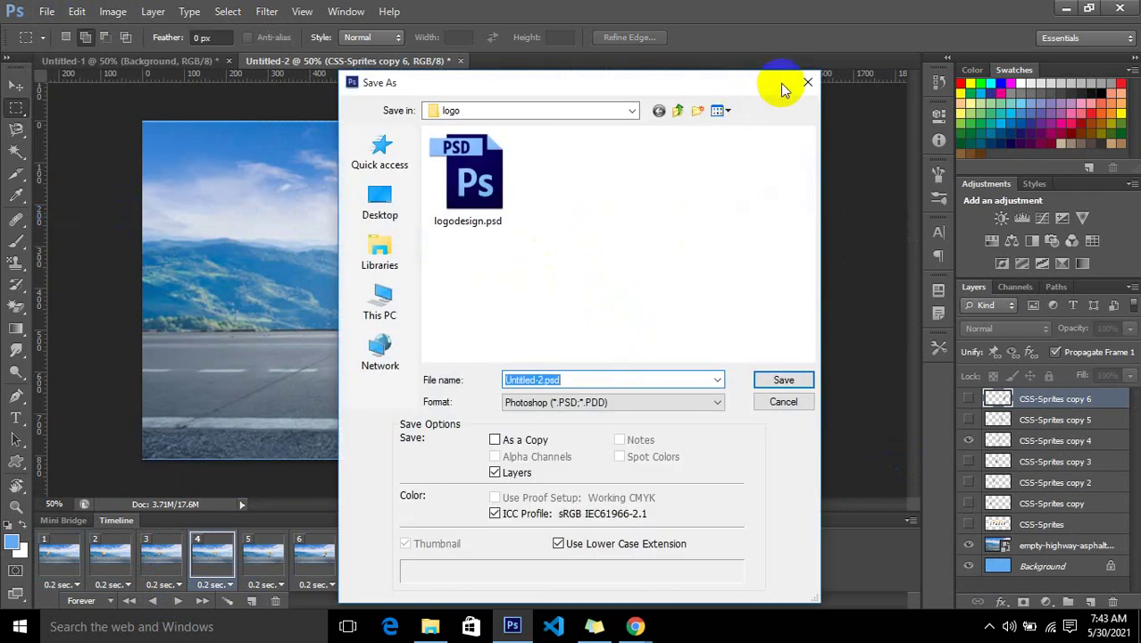
click(808, 82)
Export the animation with Save for Web as a 256-color GIF named walking on highway in the logo folder.
click(43, 11)
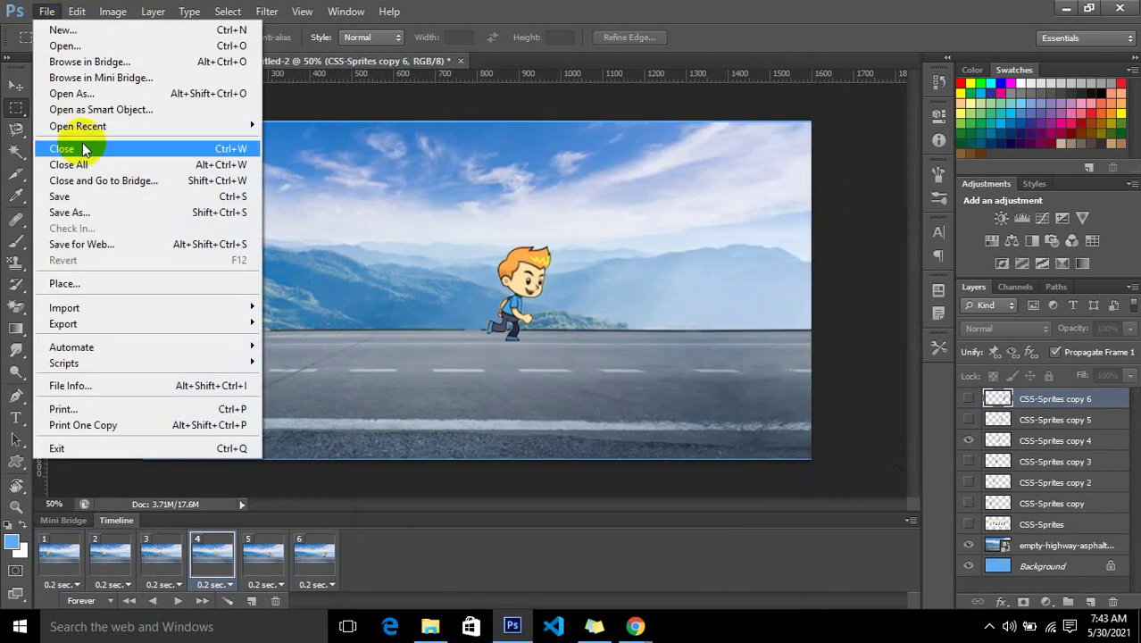
click(117, 244)
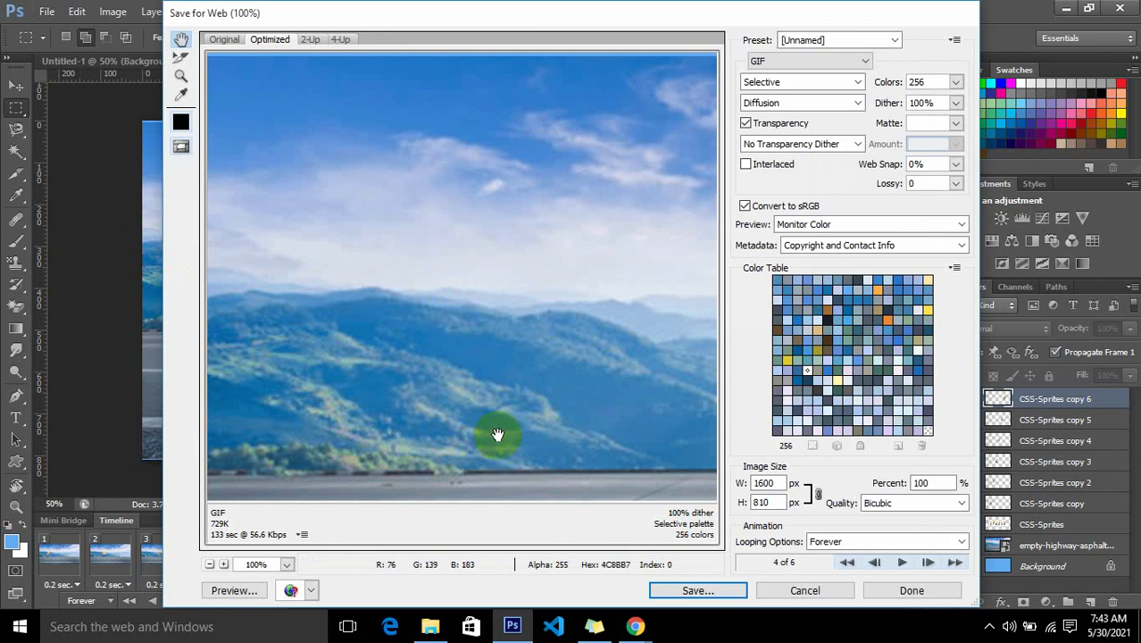
click(694, 589)
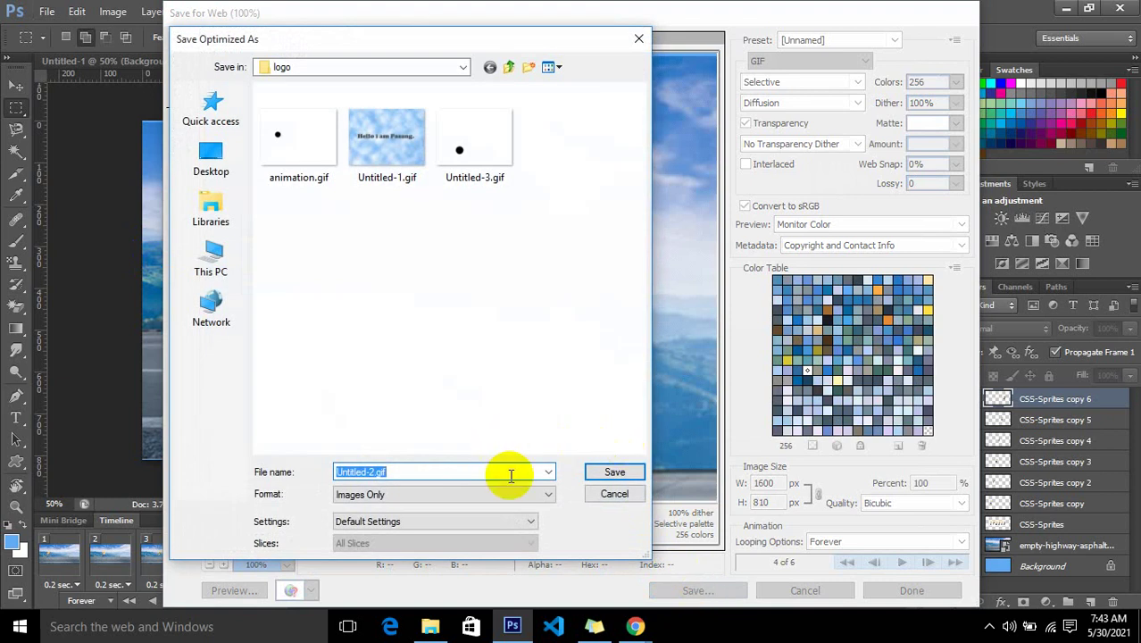
key(BackSpace)
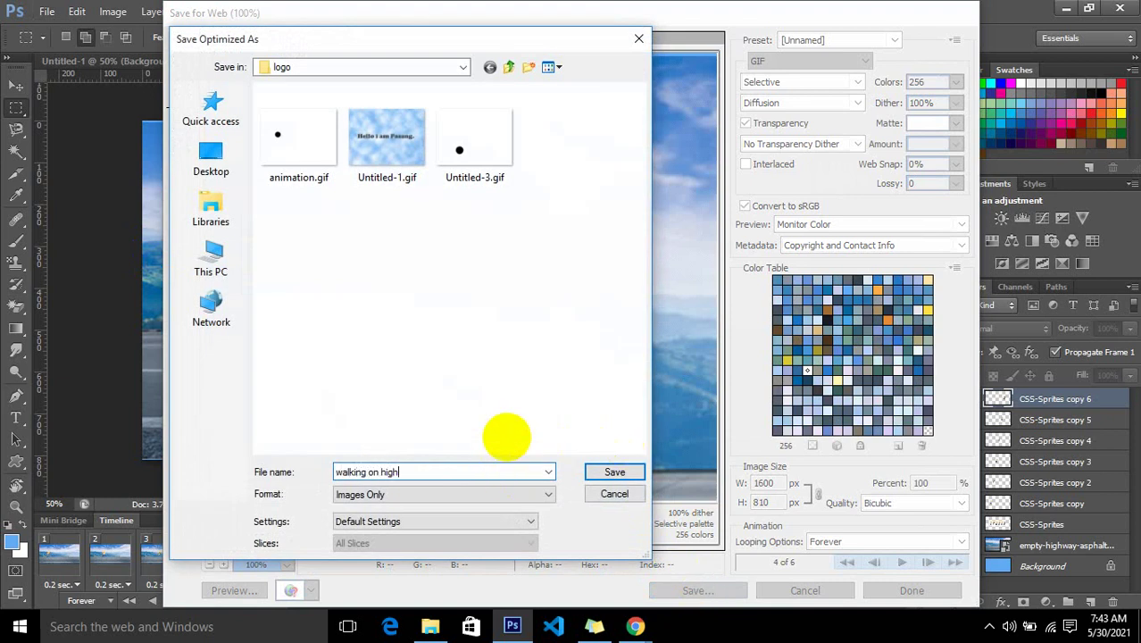
text(y)
key(Return)
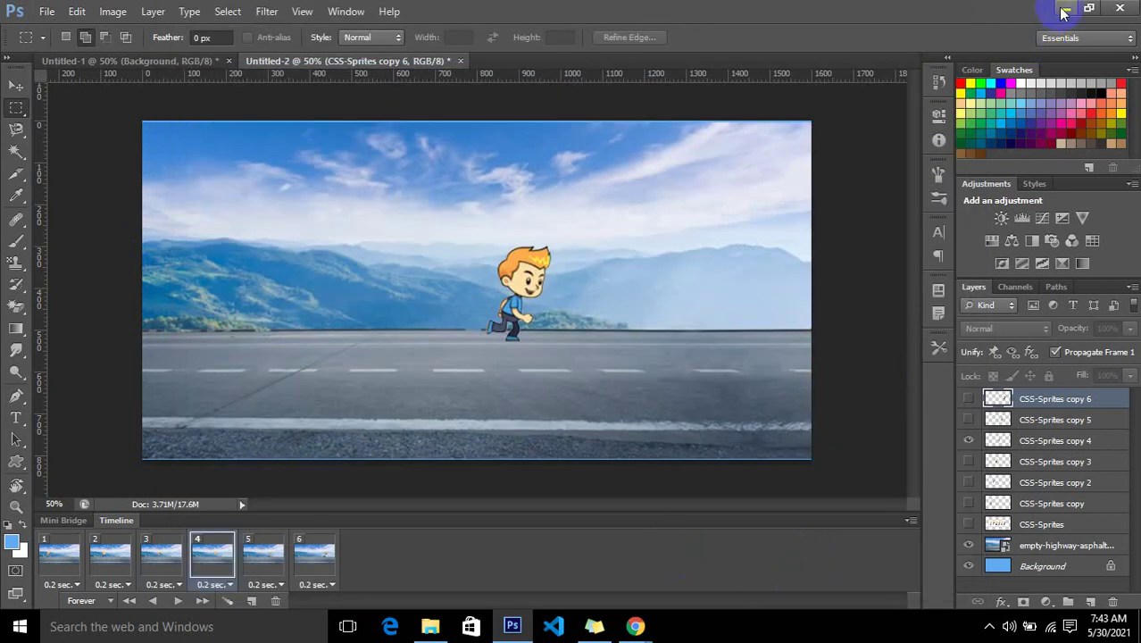
Open walking-on-highway.gif from the logo folder in Chrome, watch its playback, and close it.
click(1063, 10)
click(431, 629)
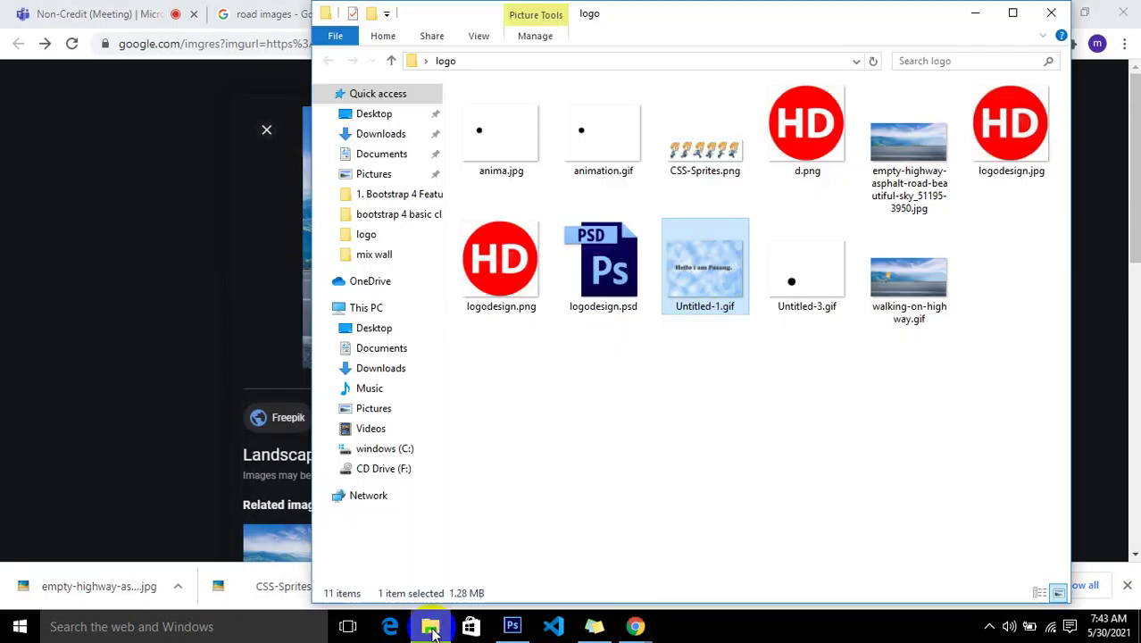
drag(879, 293, 514, 42)
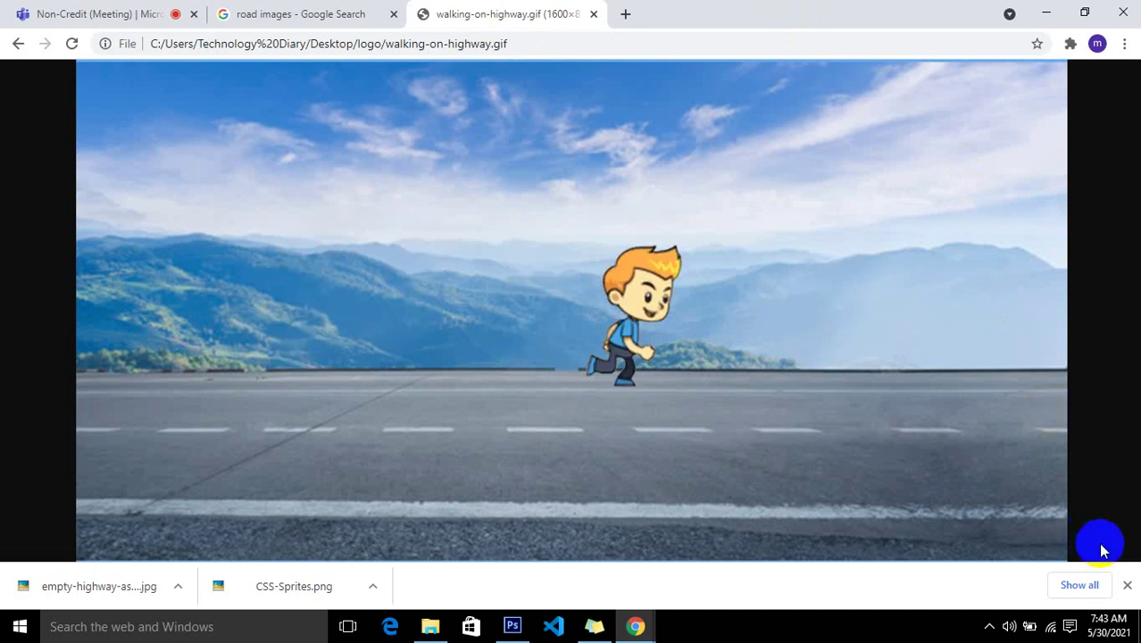
click(1126, 585)
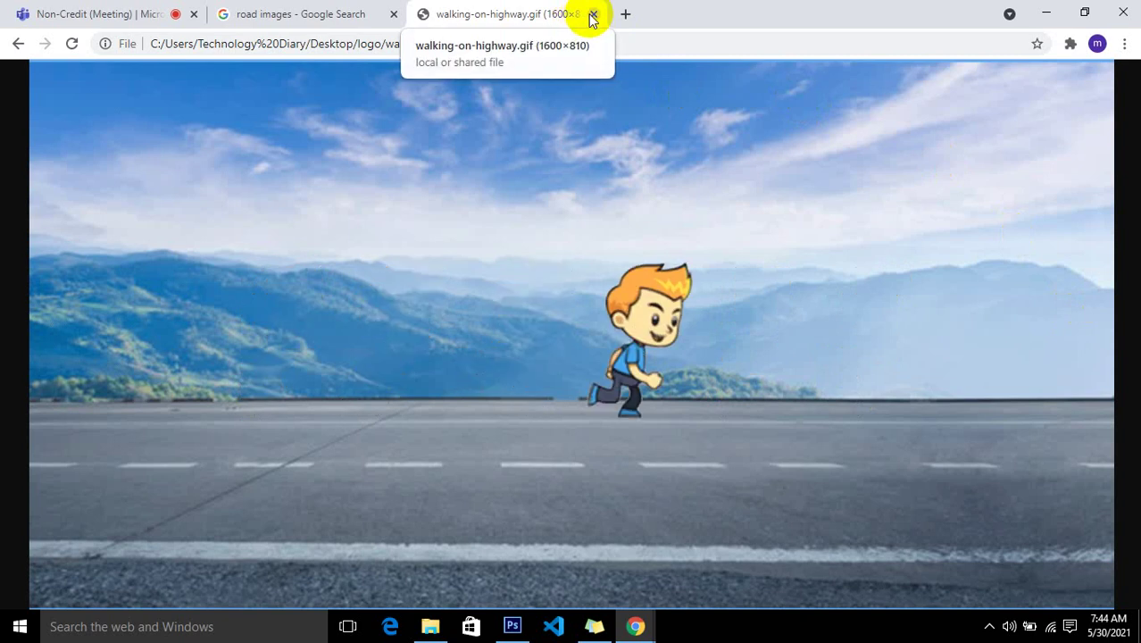
click(593, 14)
click(1045, 11)
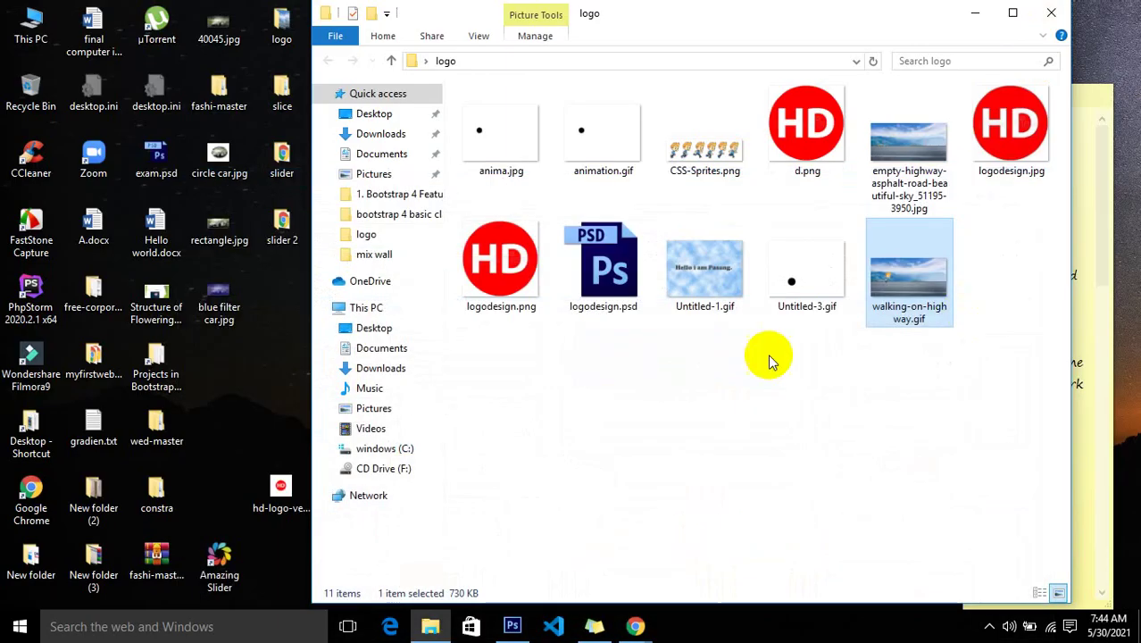
Return to Photoshop, create a 1600 × 1200 px RGB document at 72 pixels/inch with a white background, and add an empty layer.
click(513, 628)
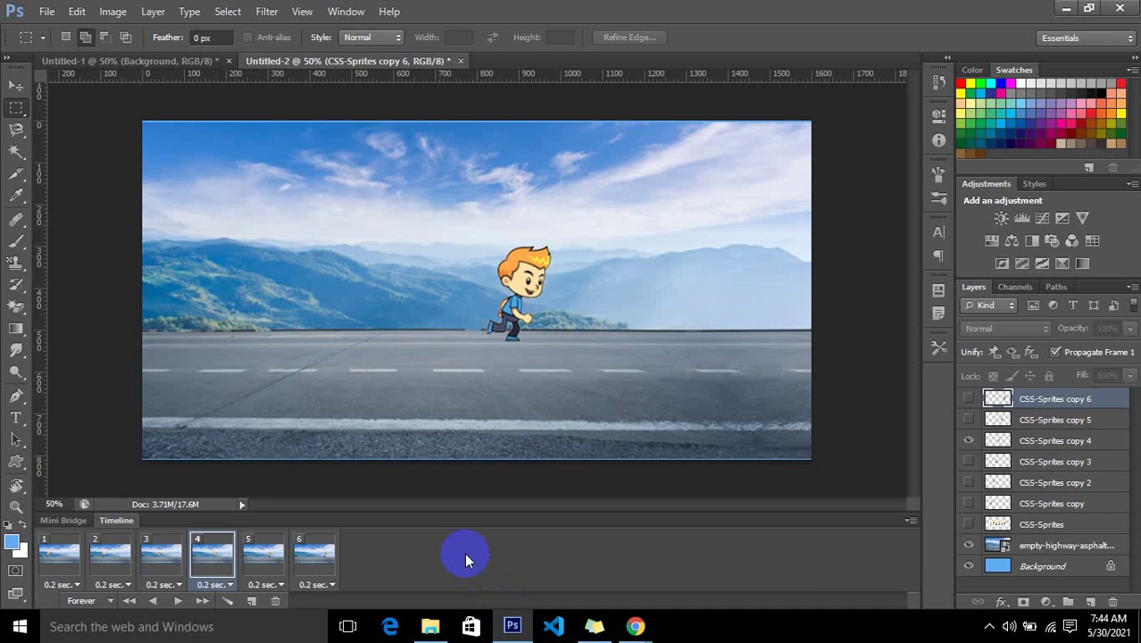
click(49, 11)
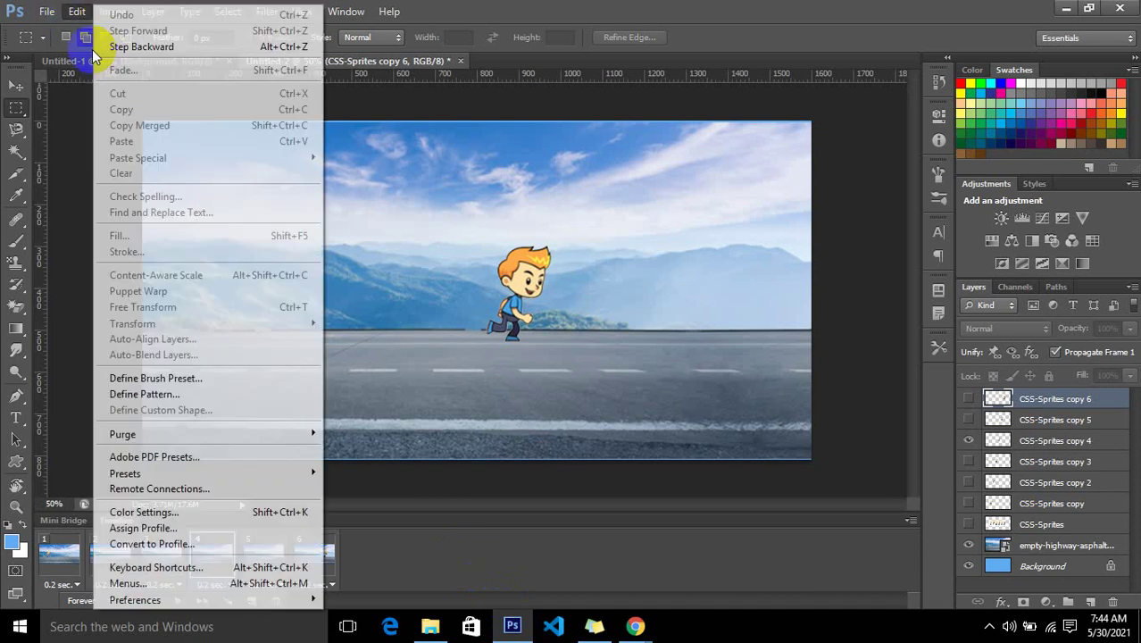
click(56, 32)
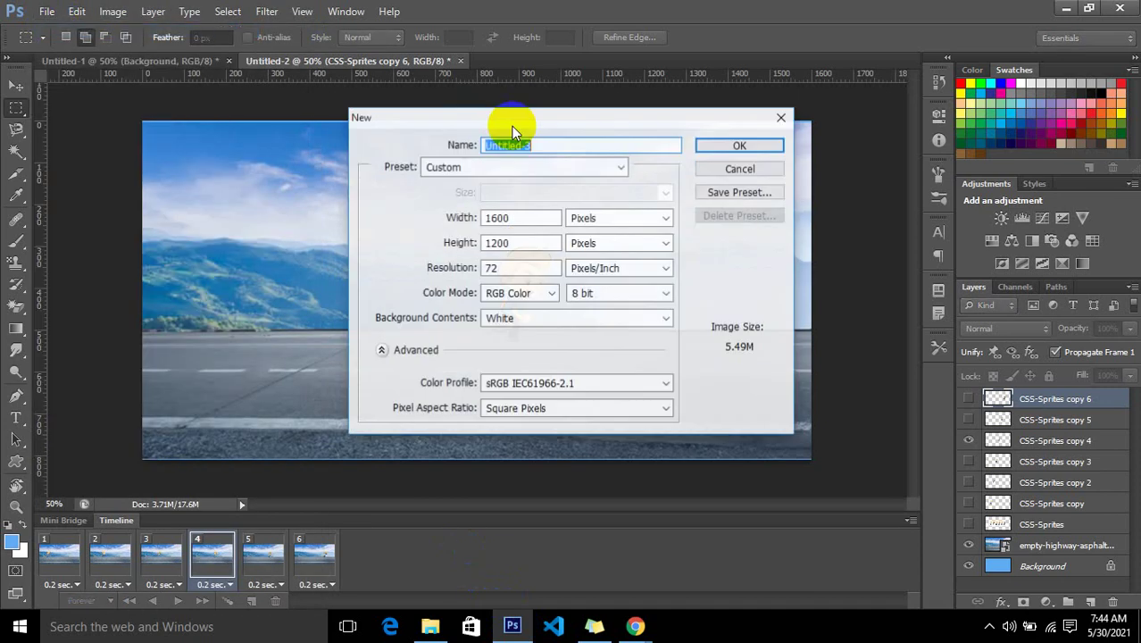
click(712, 148)
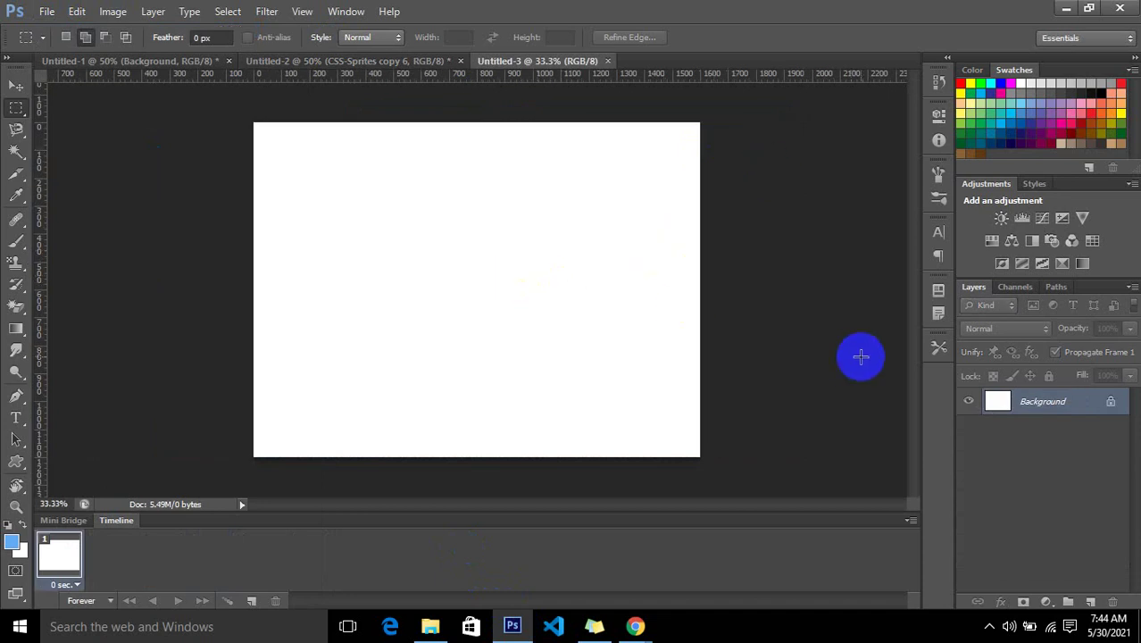
key(ctrl+shift+n)
key(Return)
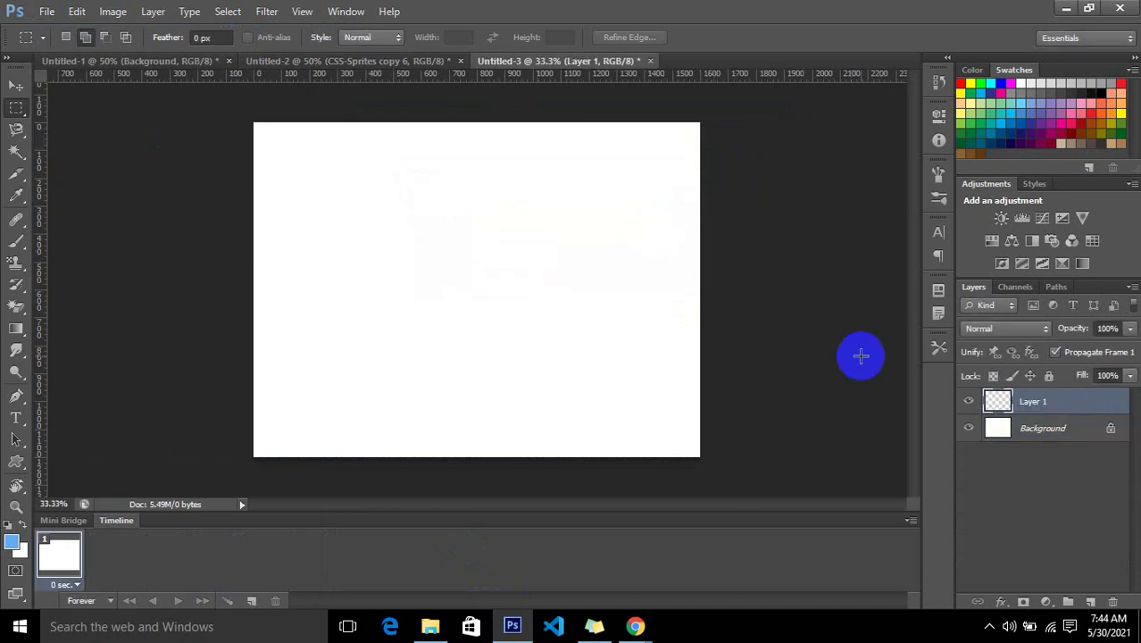
Make a circular selection about 210 px wide near the canvas's left edge, fill it with the blue foreground color, and deselect it.
right_click(7, 111)
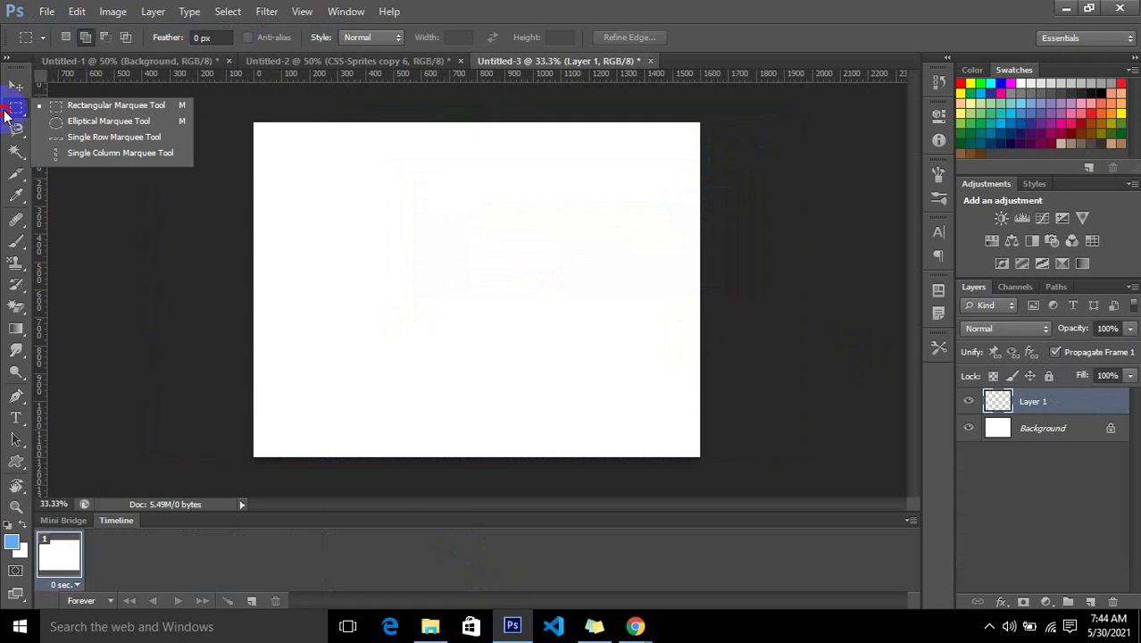
click(71, 121)
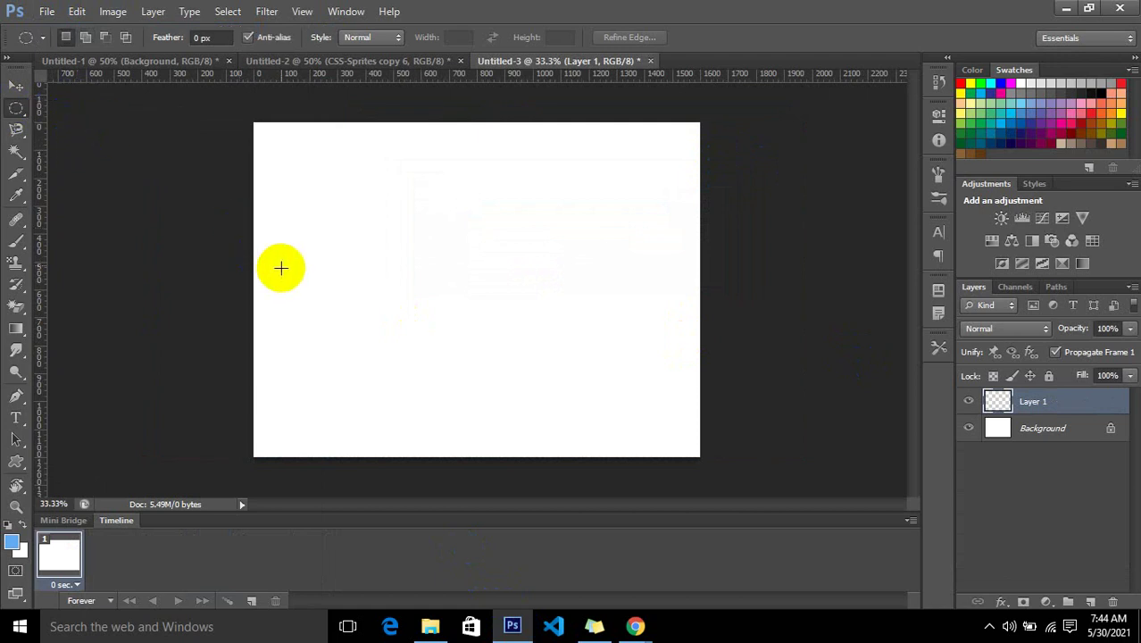
drag(281, 256, 339, 348)
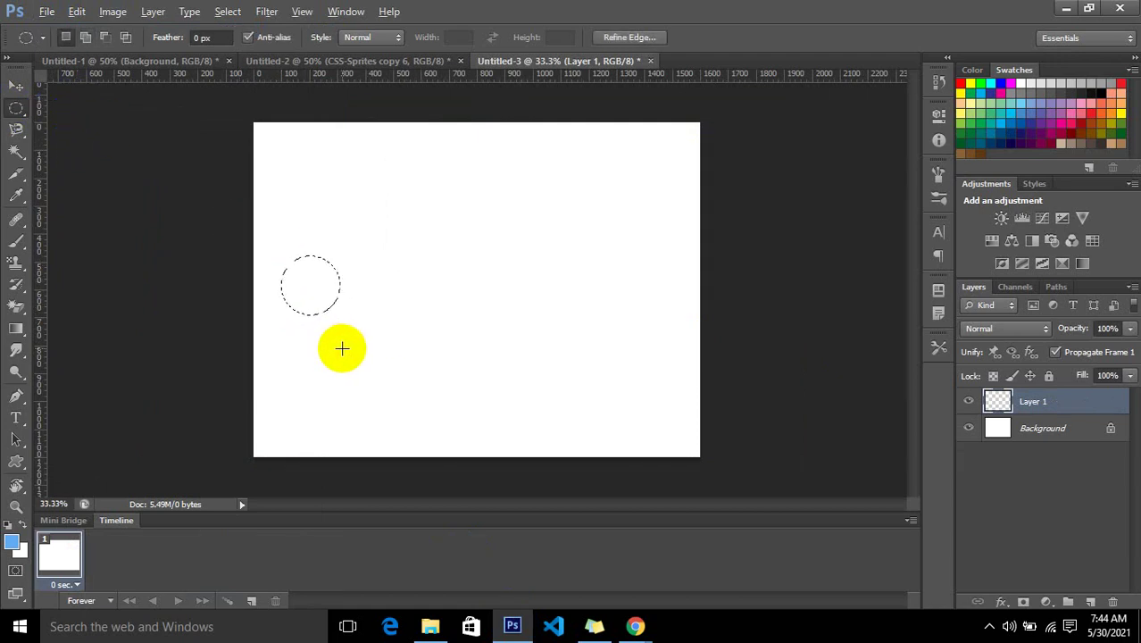
key(alt+BackSpace)
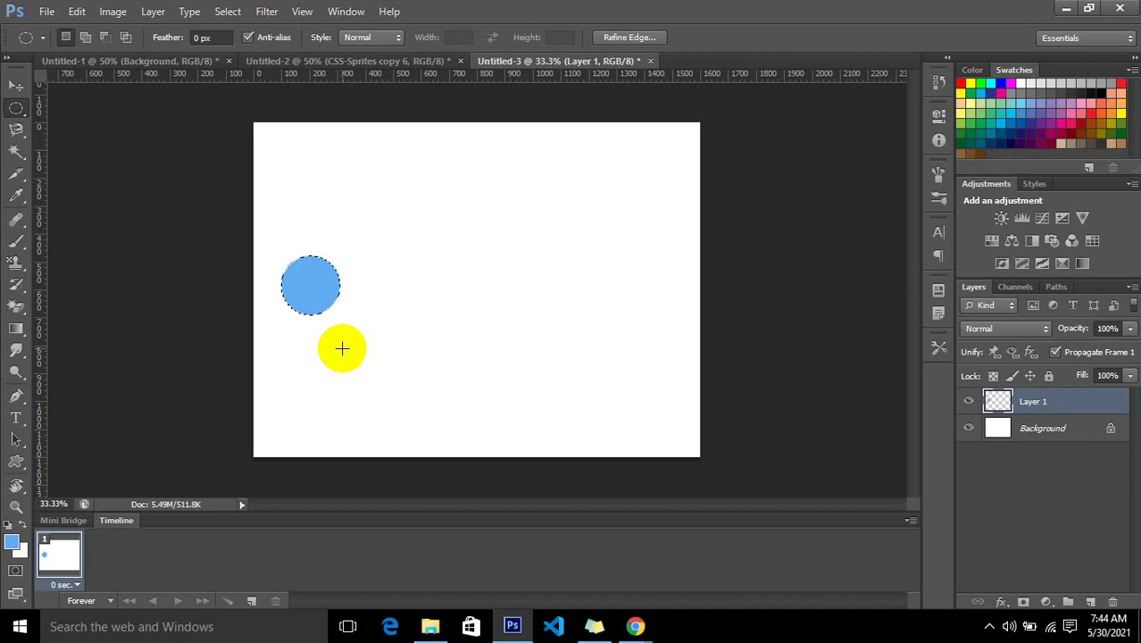
click(25, 89)
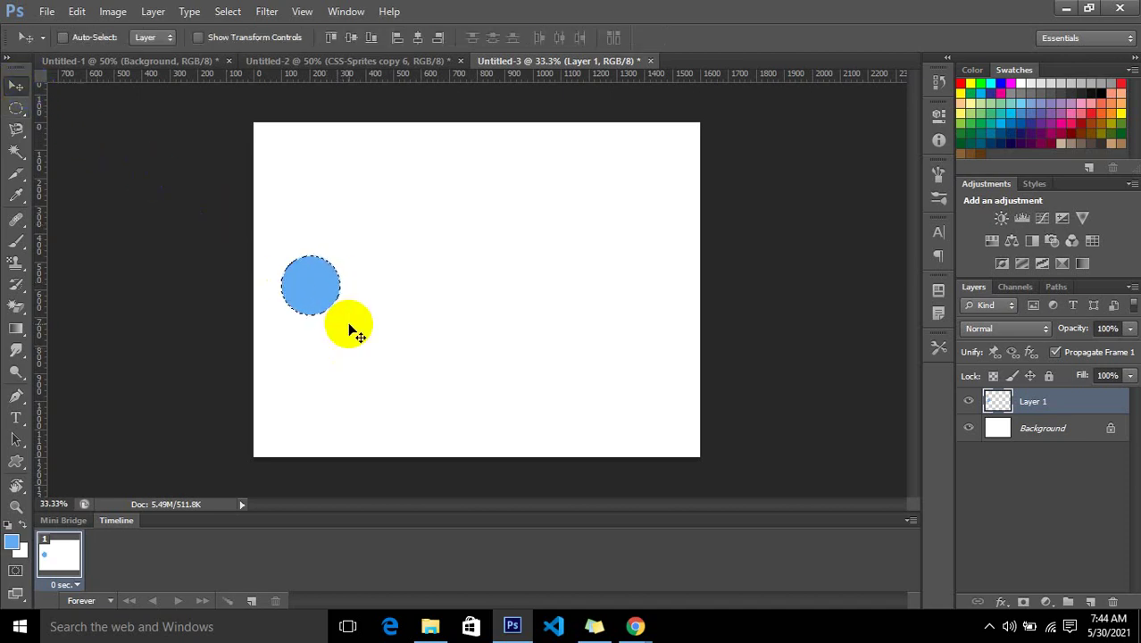
key(ctrl+d)
click(519, 355)
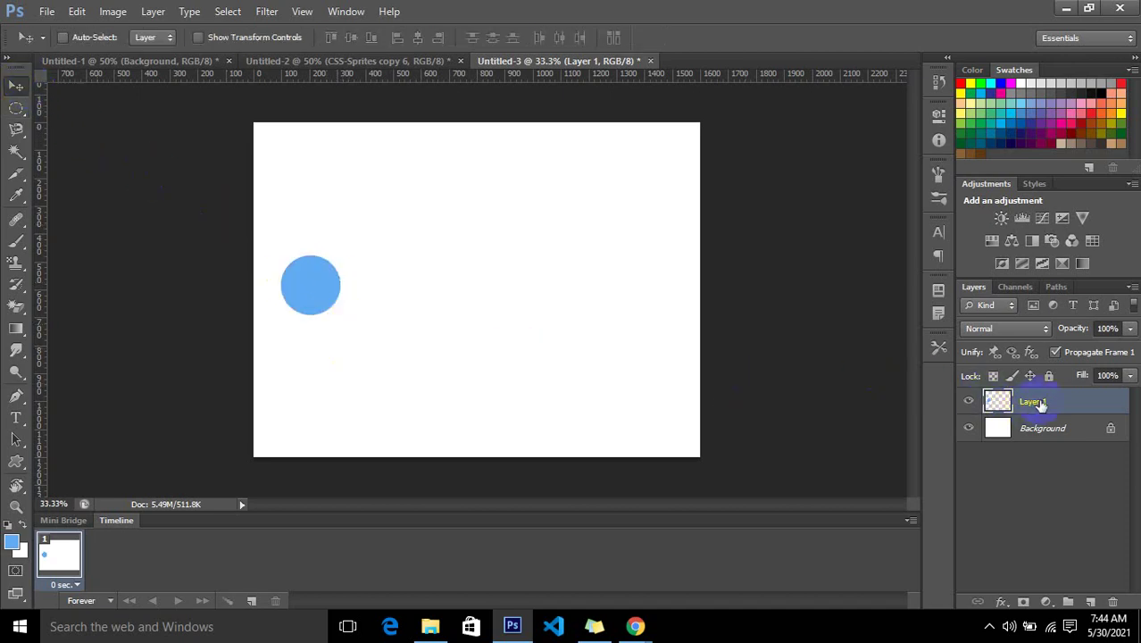
Duplicate the circle layer and move the copy about 1037 px straight to the right.
key(ctrl+j)
click(700, 441)
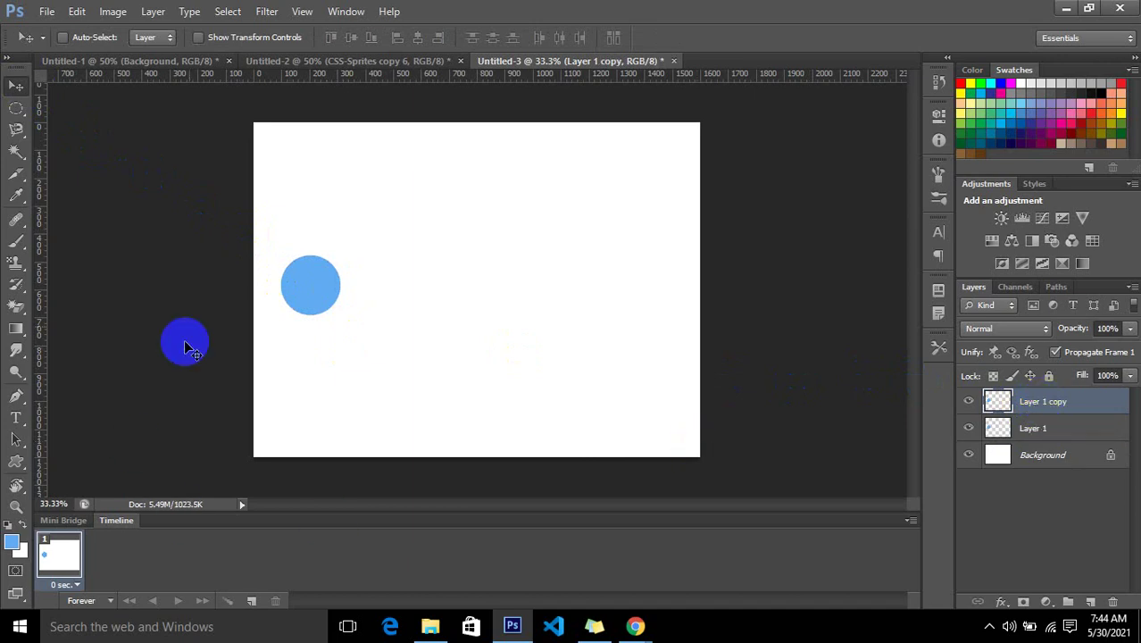
drag(292, 283, 582, 290)
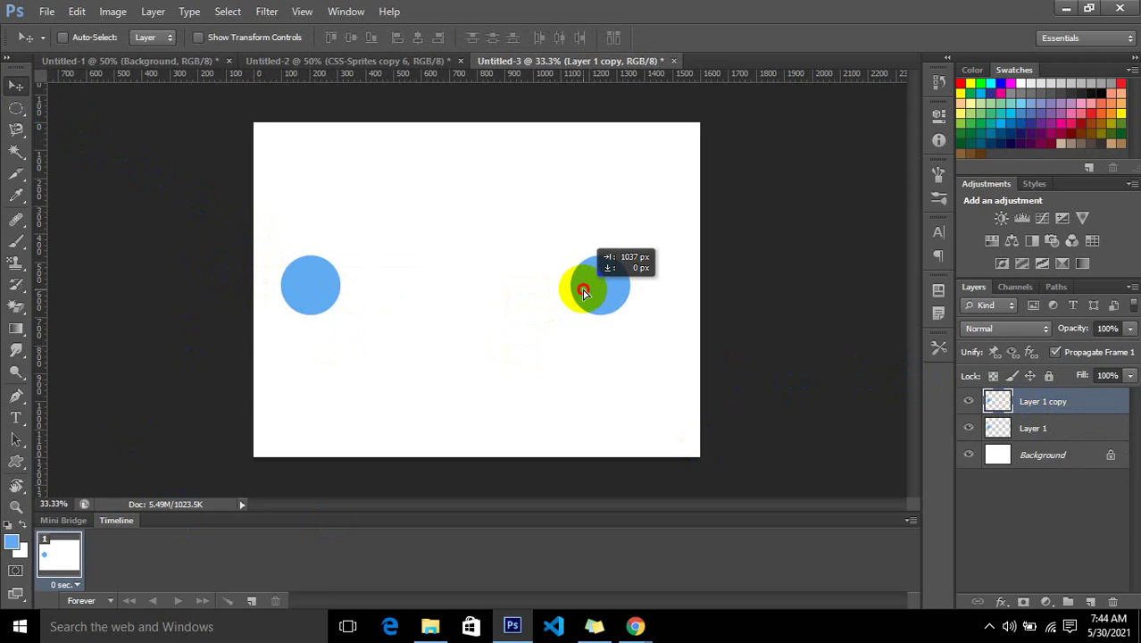
drag(582, 291, 584, 291)
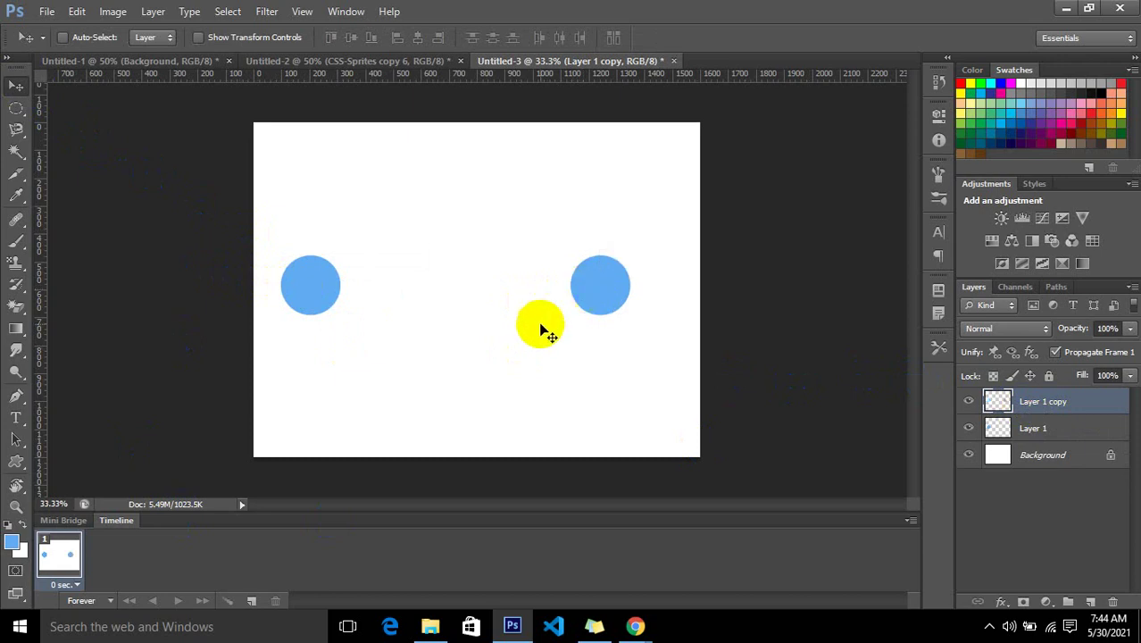
Add a second frame showing only the Layer 1 circle and a third frame showing only the Layer 1 copy circle.
click(1017, 432)
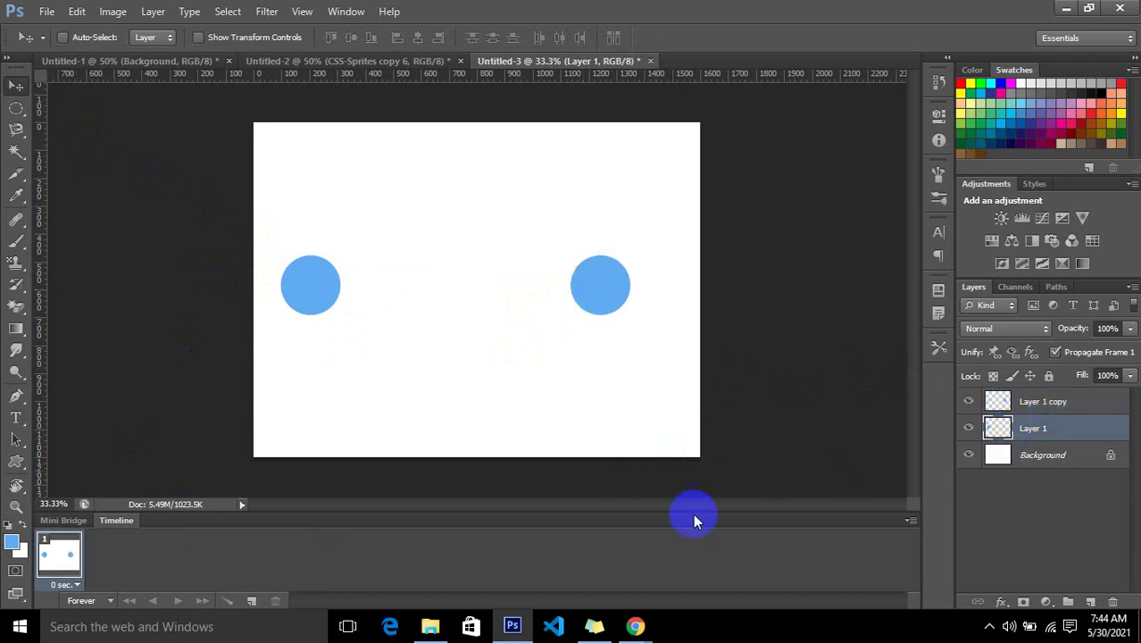
click(254, 603)
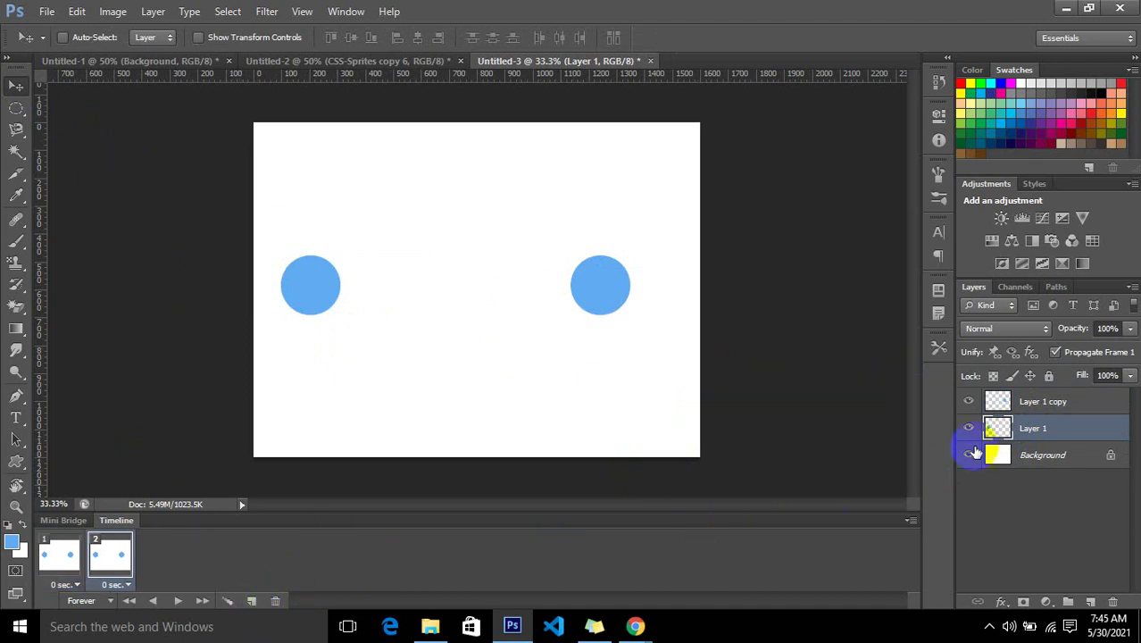
click(969, 403)
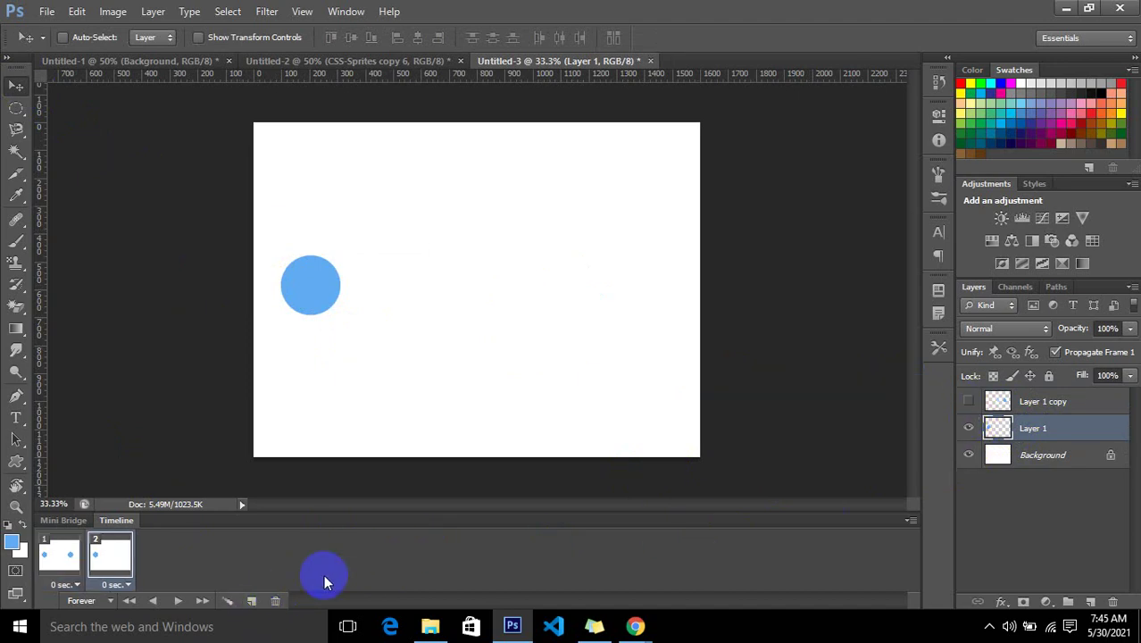
click(251, 601)
click(967, 428)
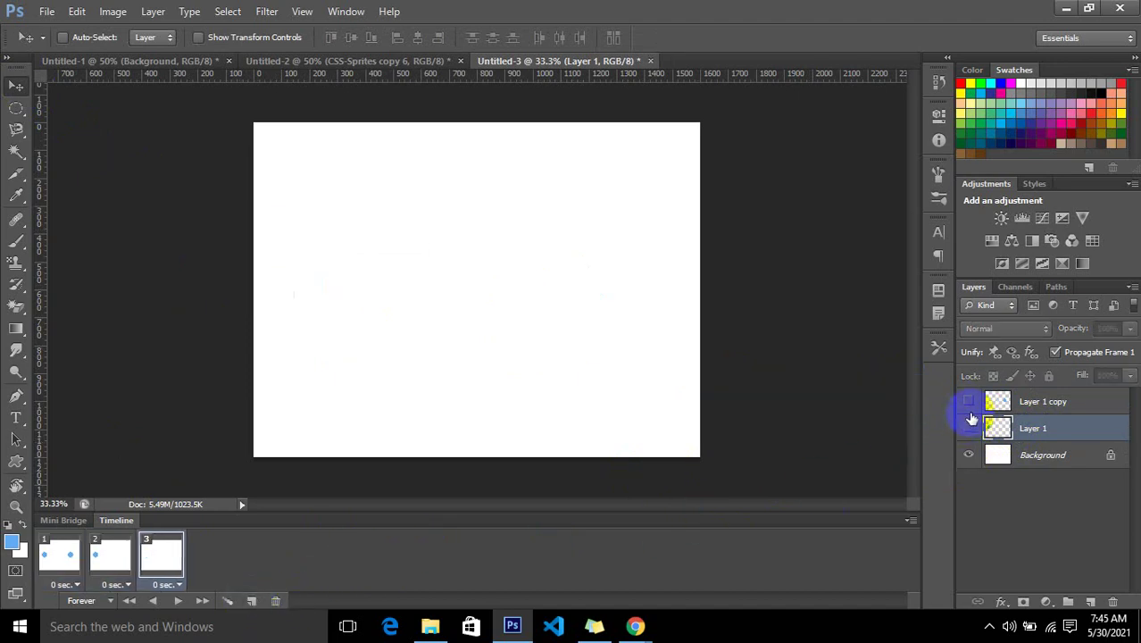
click(968, 402)
Play back the three-frame animation, stop it, and delete the first frame that shows both circles.
click(176, 602)
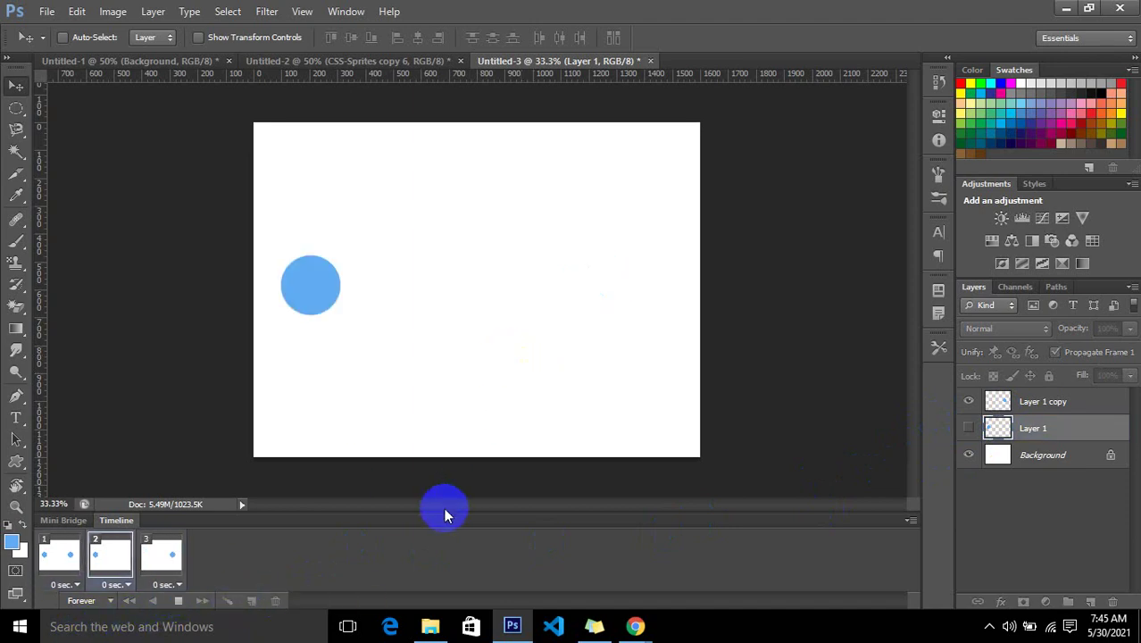
click(174, 604)
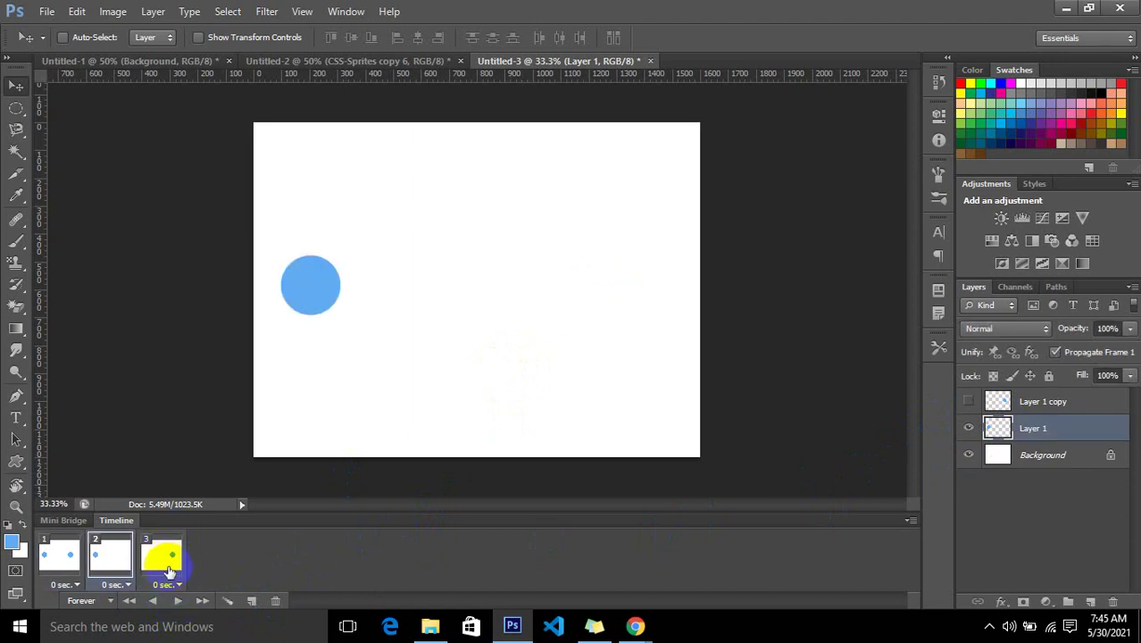
click(53, 555)
click(275, 600)
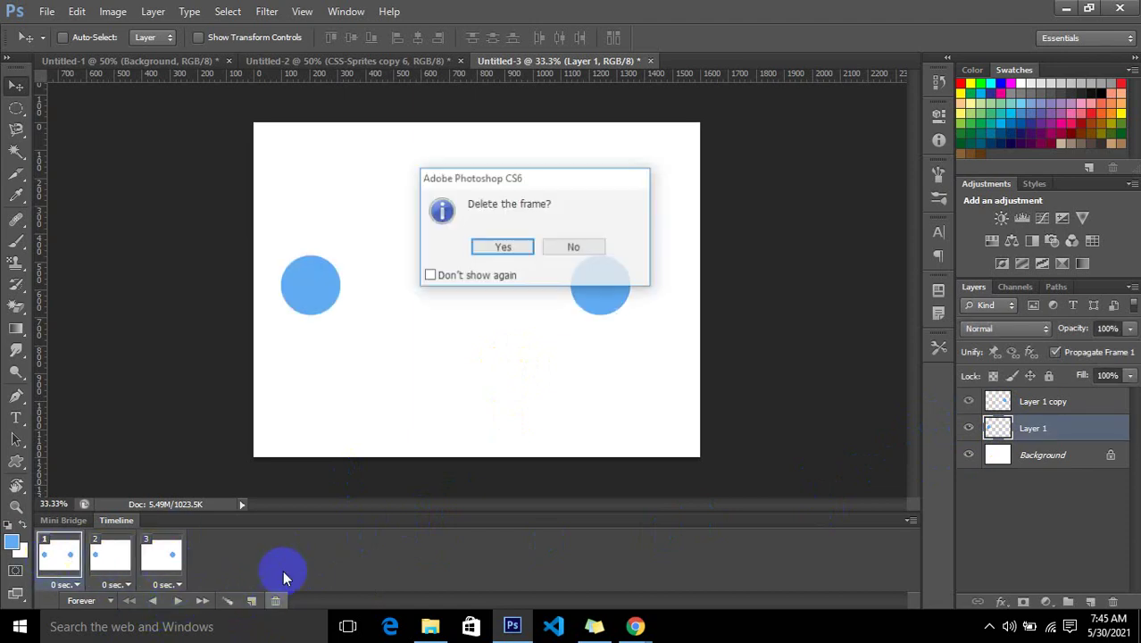
click(522, 253)
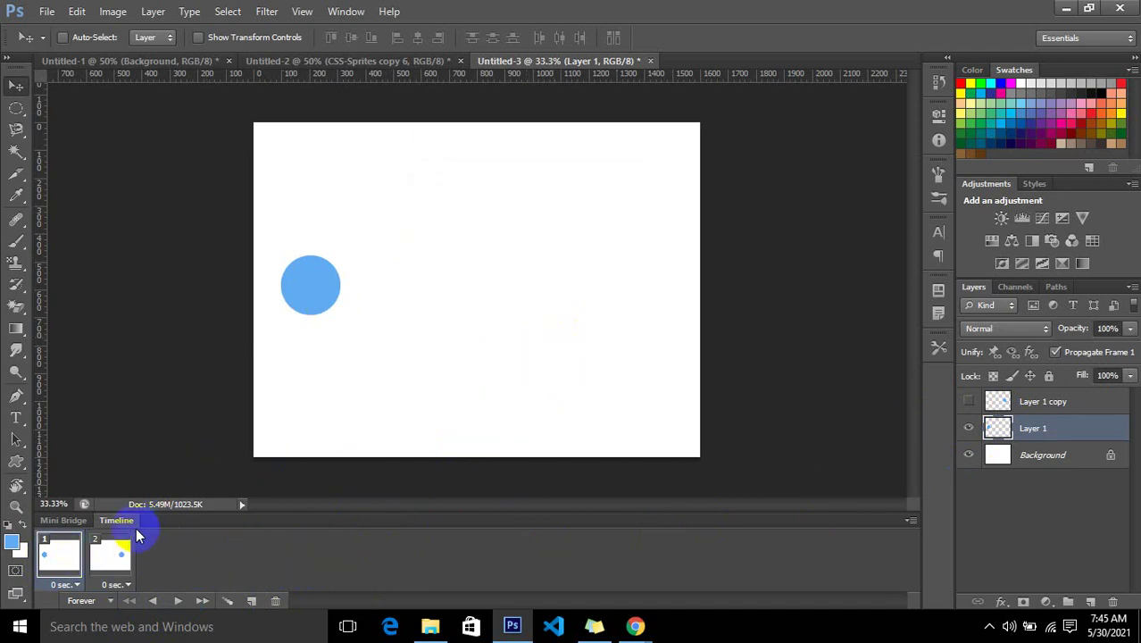
Try tweening the two selected frames with 10 added frames for all layers, including position, opacity and effects, and play the result.
click(110, 551)
click(69, 567)
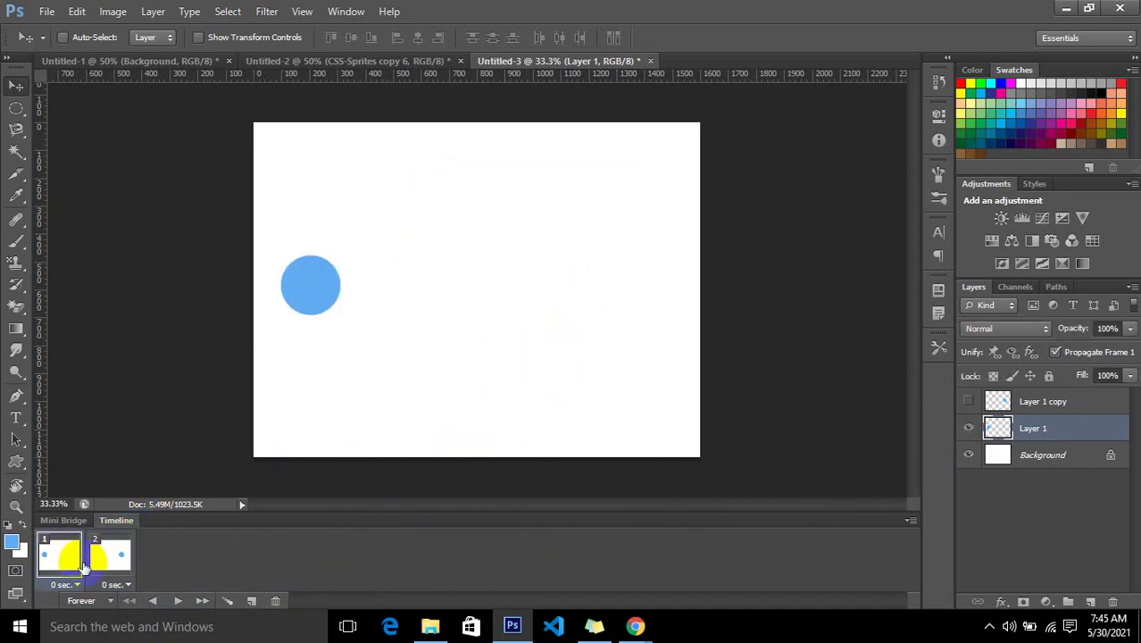
click(228, 601)
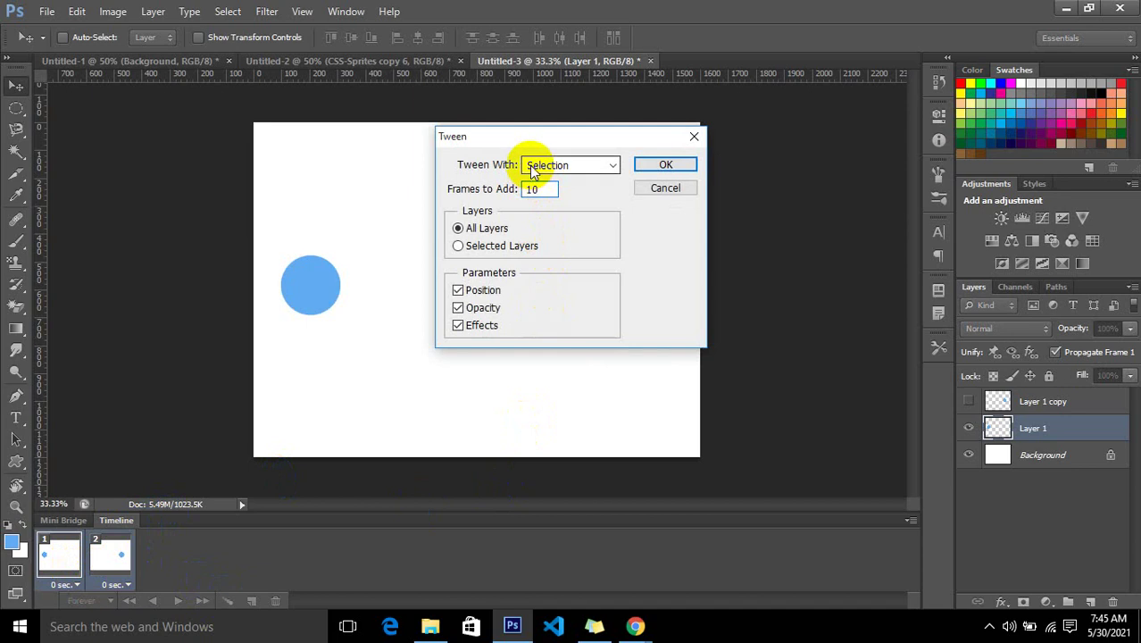
click(664, 166)
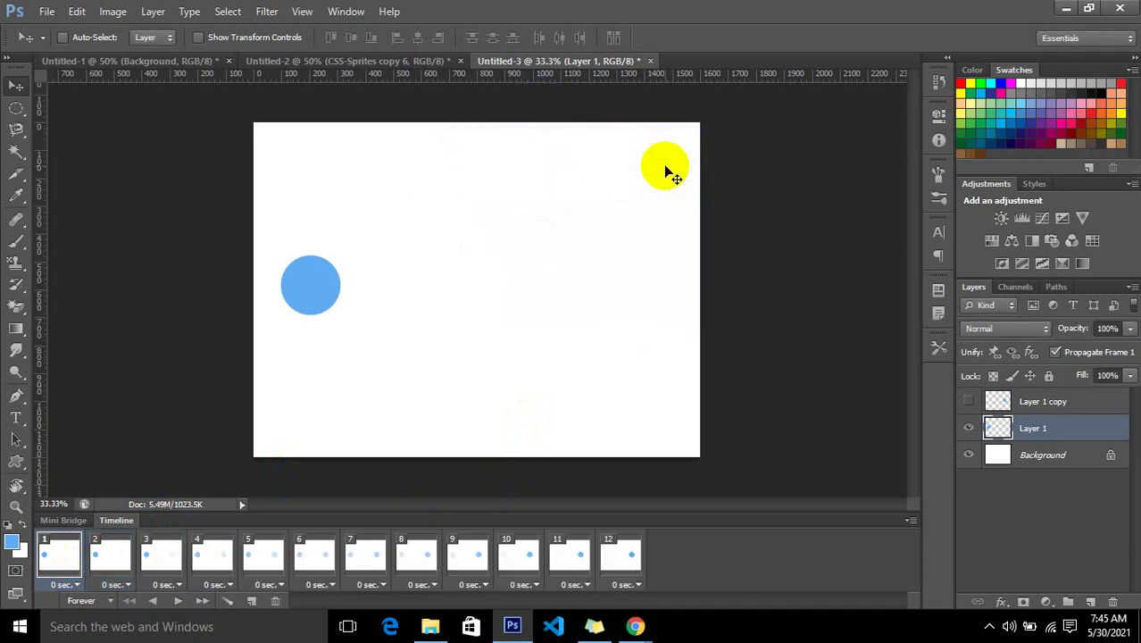
click(183, 603)
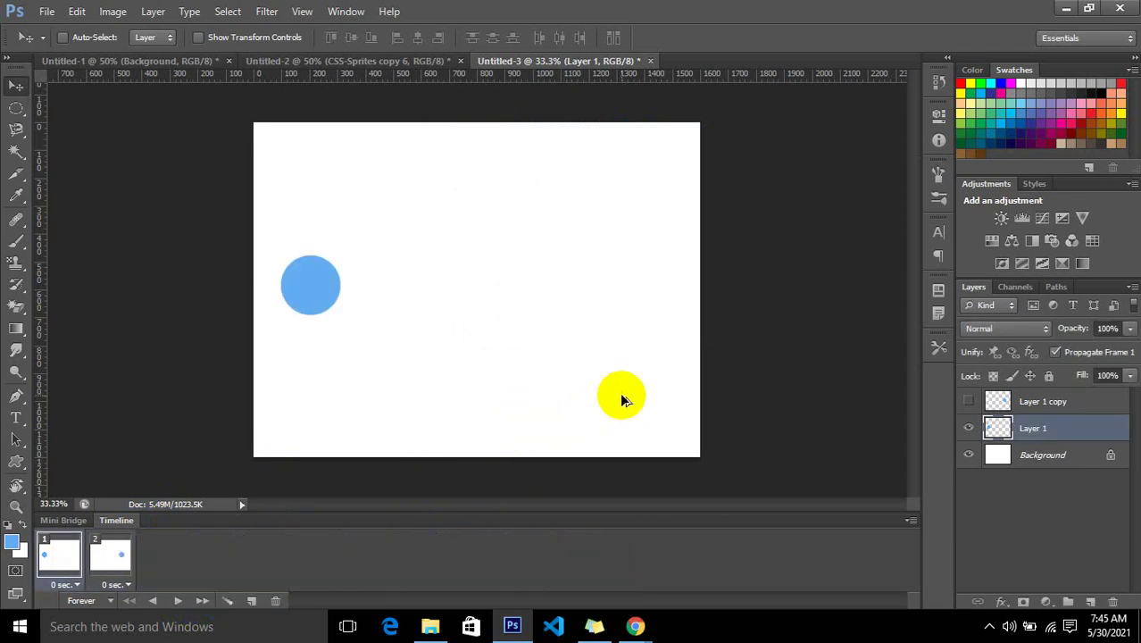
Switch back and forth between the two timeline frames to compare the circle's position in each.
click(343, 549)
click(125, 562)
click(77, 569)
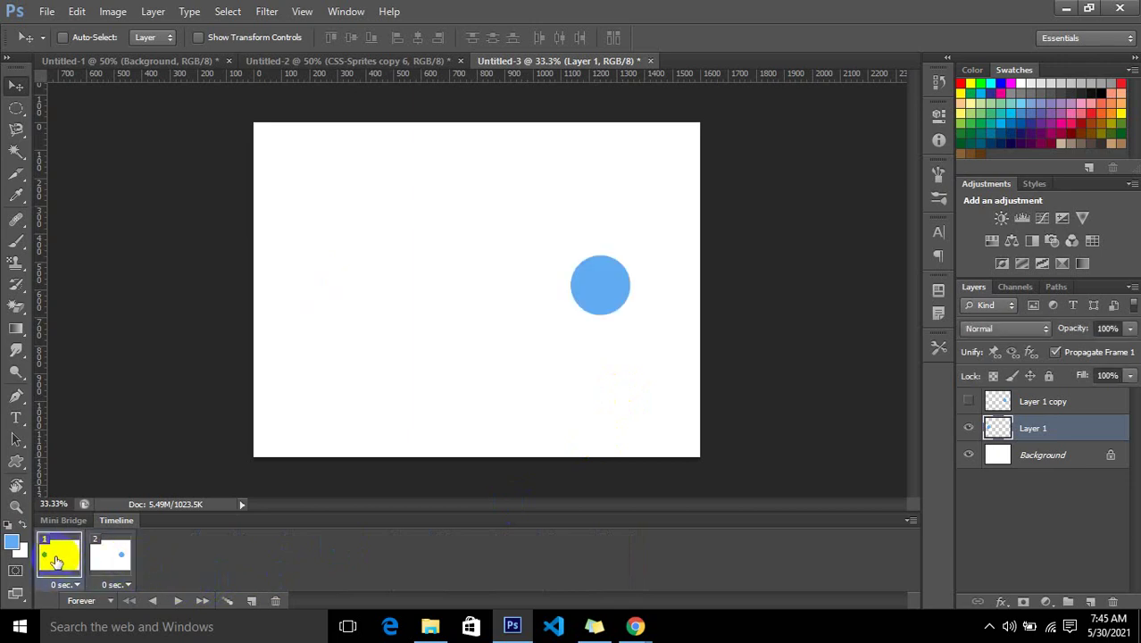
click(110, 571)
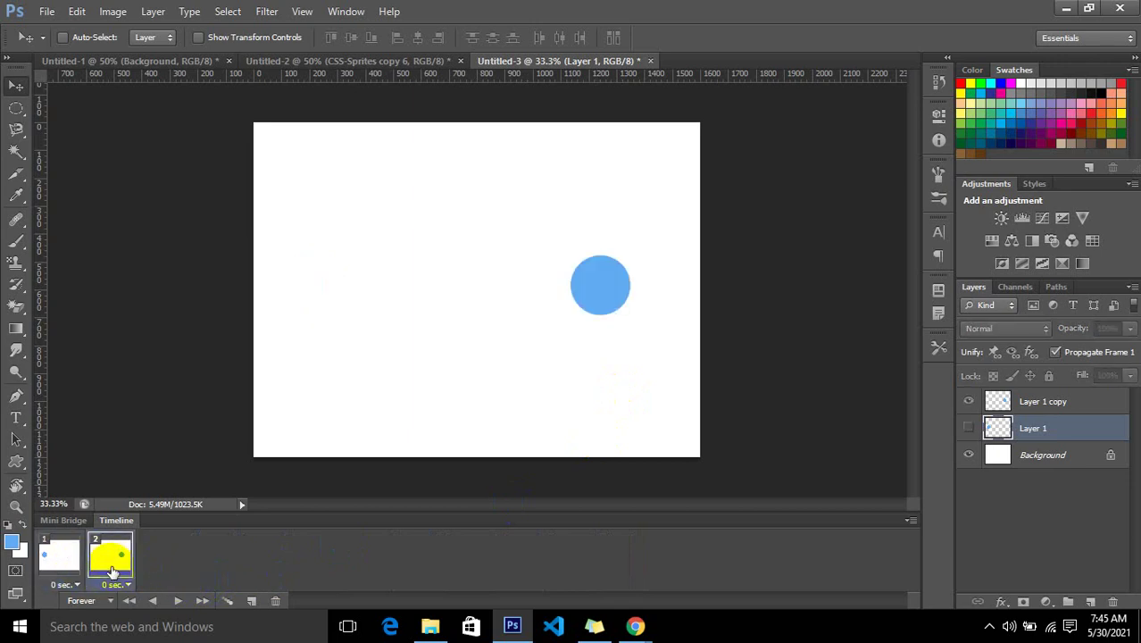
click(55, 564)
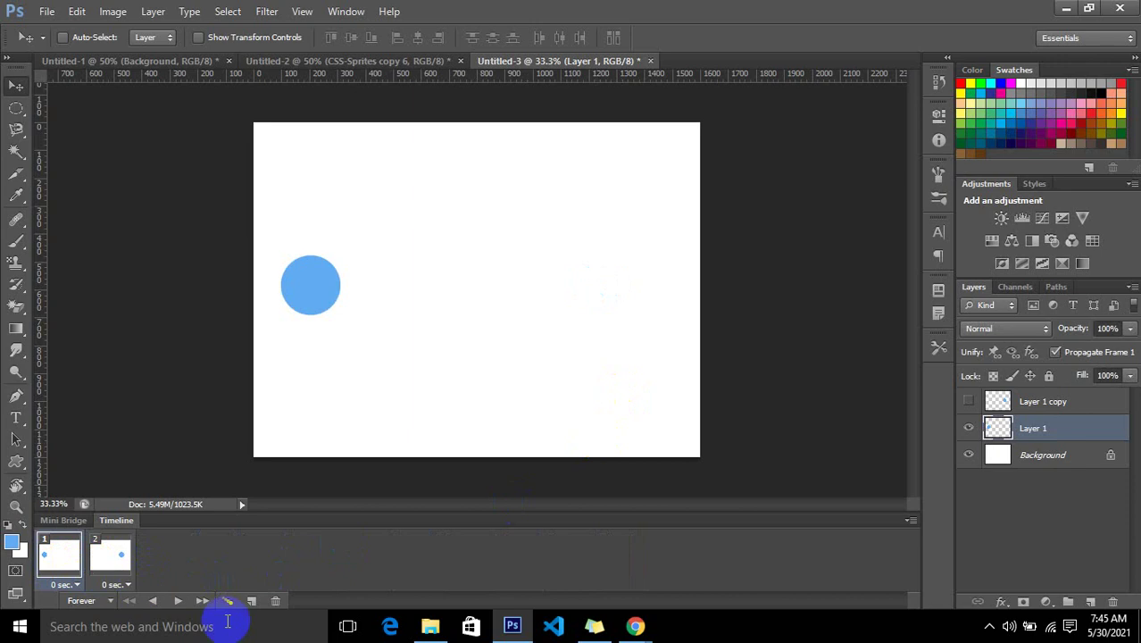
click(110, 558)
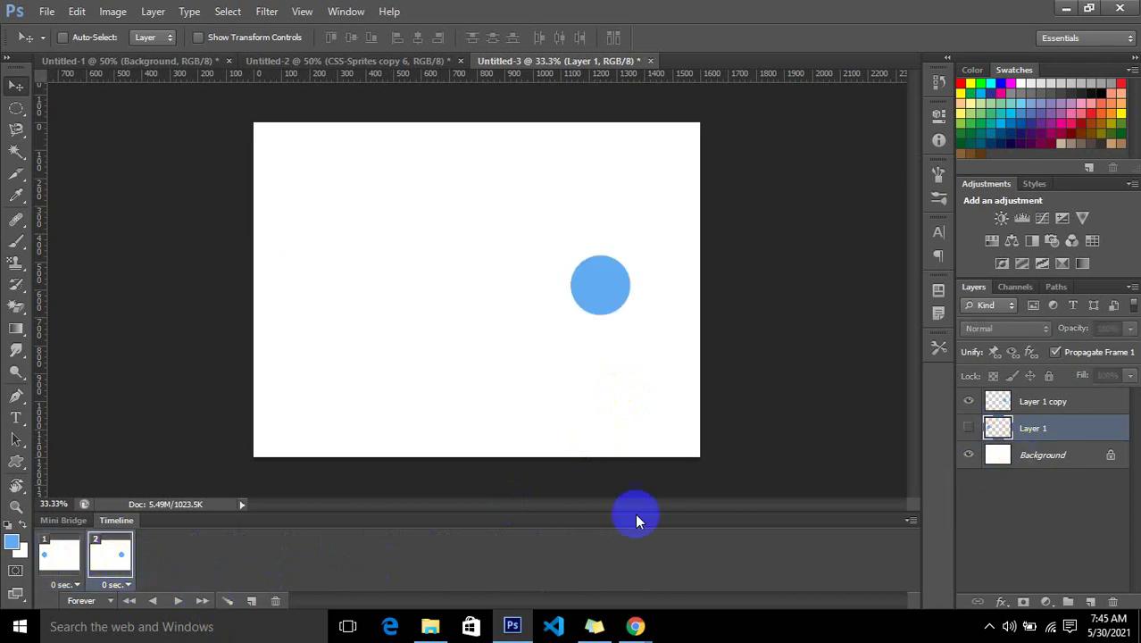
click(84, 557)
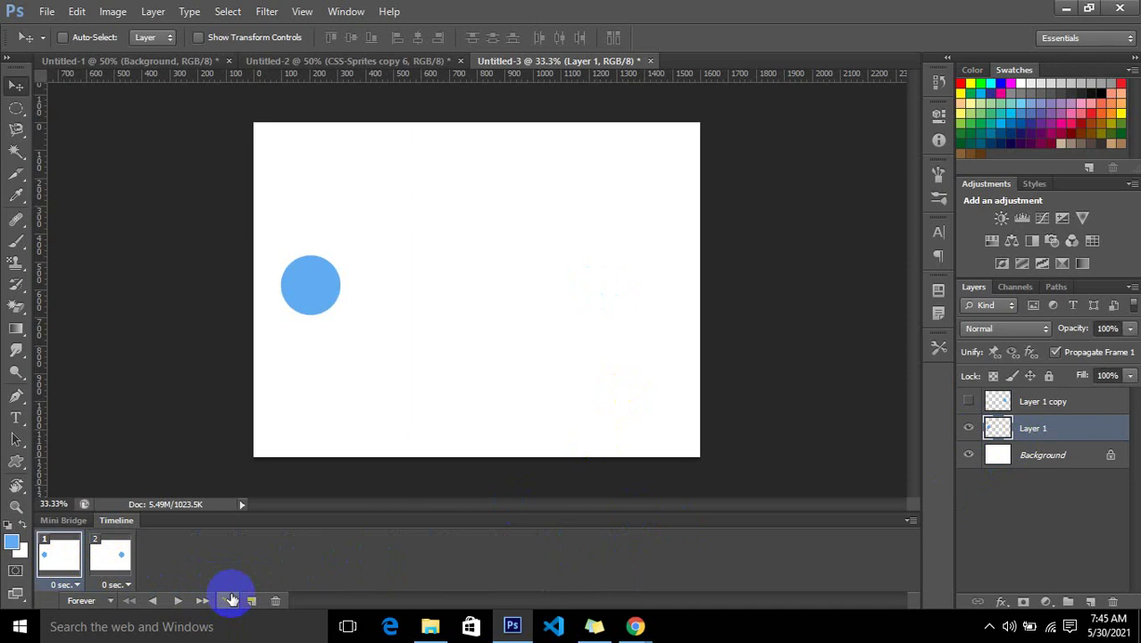
Delete the first frame and make the remaining frame show only the Layer 1 circle over the background.
click(274, 600)
click(494, 249)
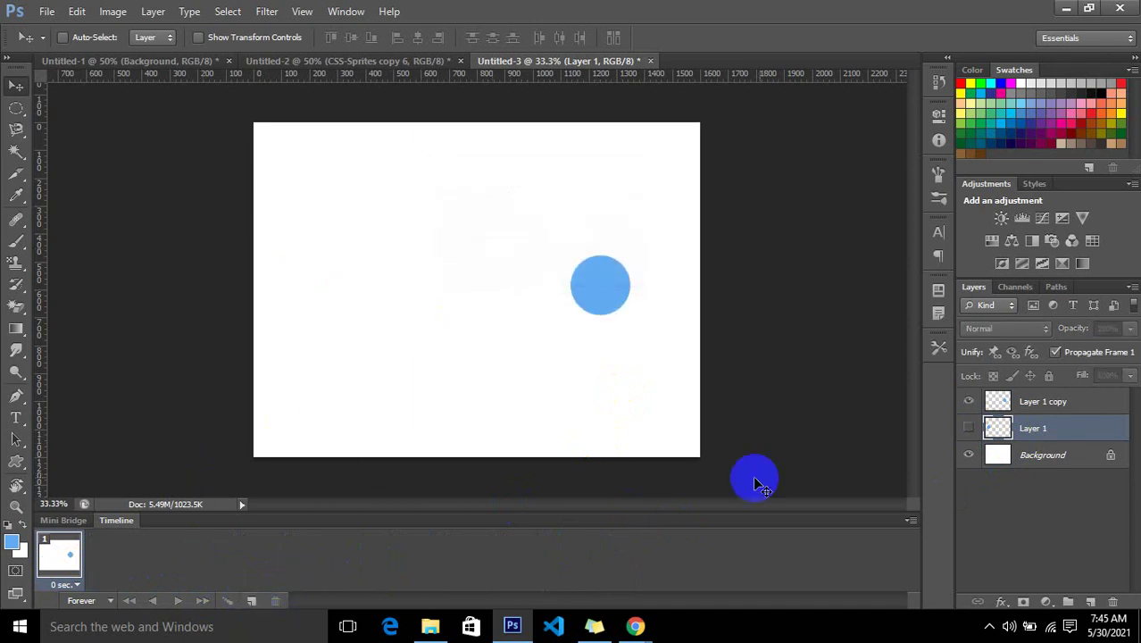
click(968, 400)
click(968, 428)
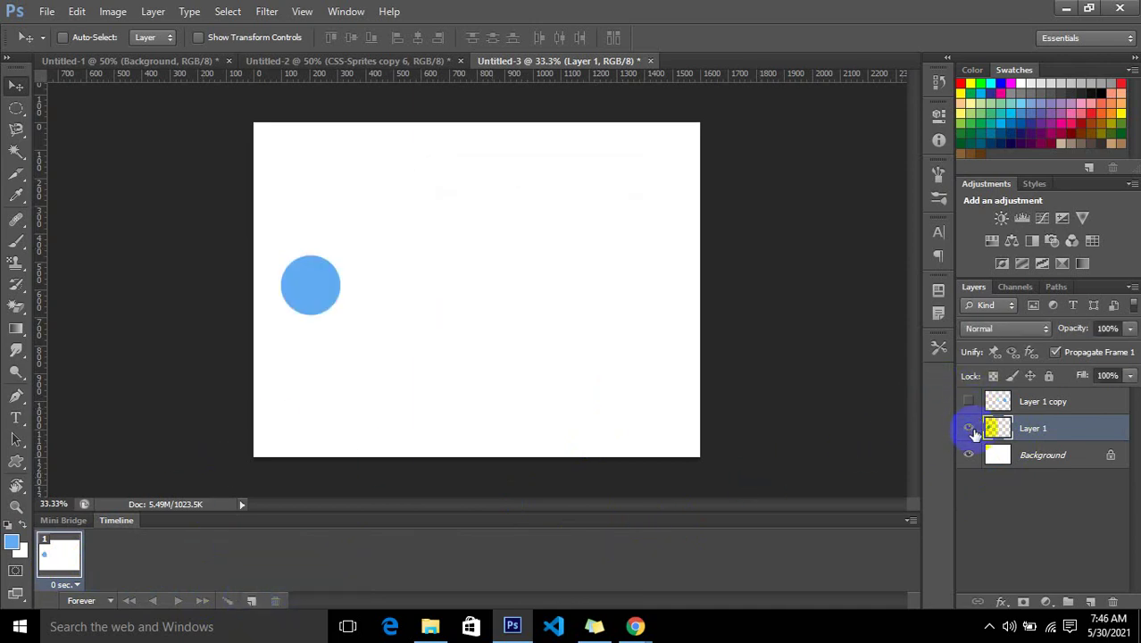
Add a second frame that hides Layer 1 and shows only the Layer 1 copy circle.
click(253, 601)
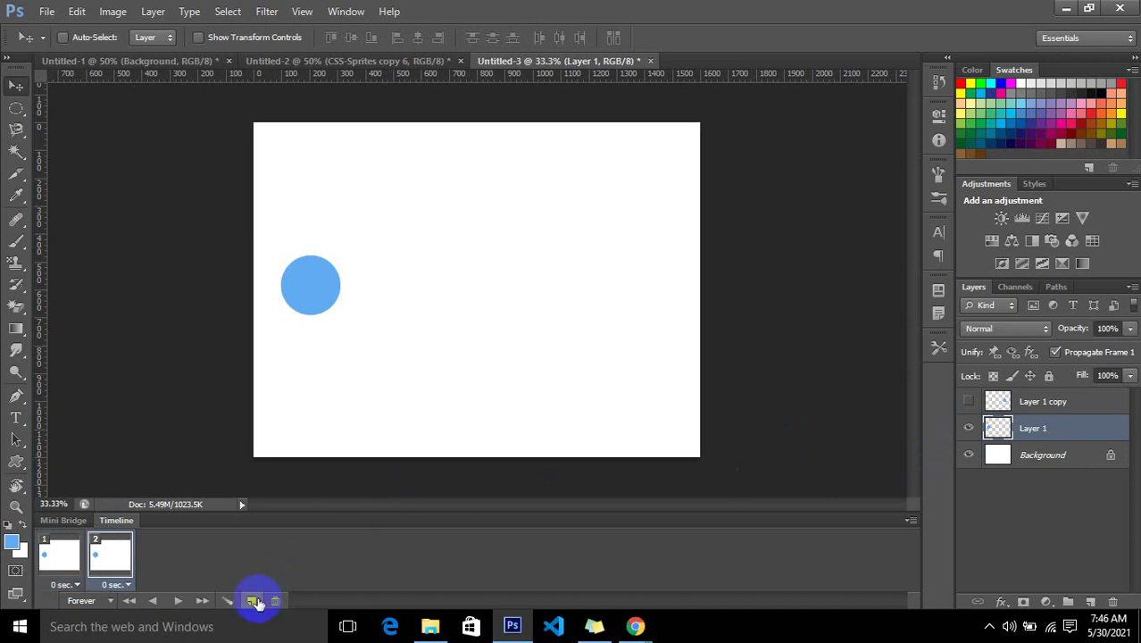
click(969, 429)
click(968, 401)
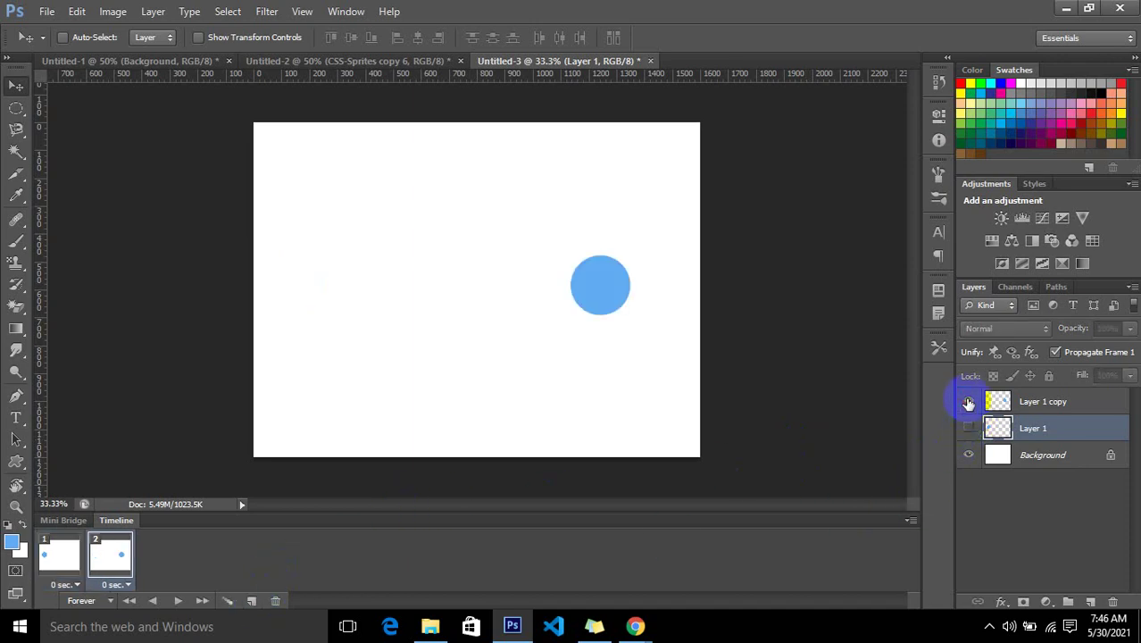
With Layer 1 copy active, try tweening the two selected frames with 10 added frames.
click(1007, 404)
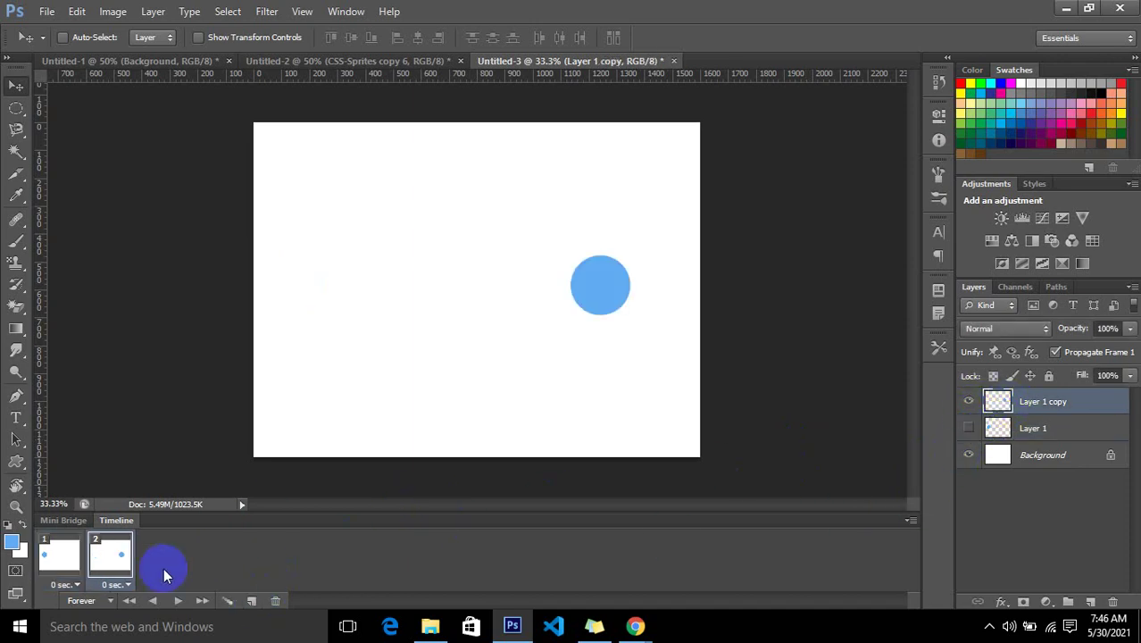
click(61, 555)
shift+click(122, 561)
click(228, 598)
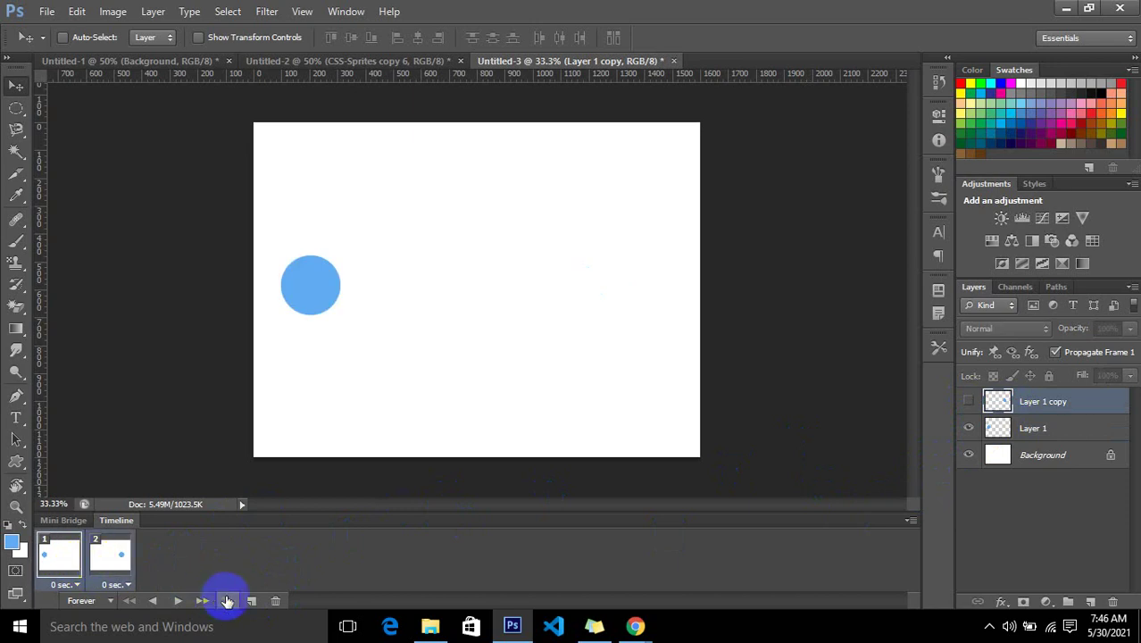
click(666, 165)
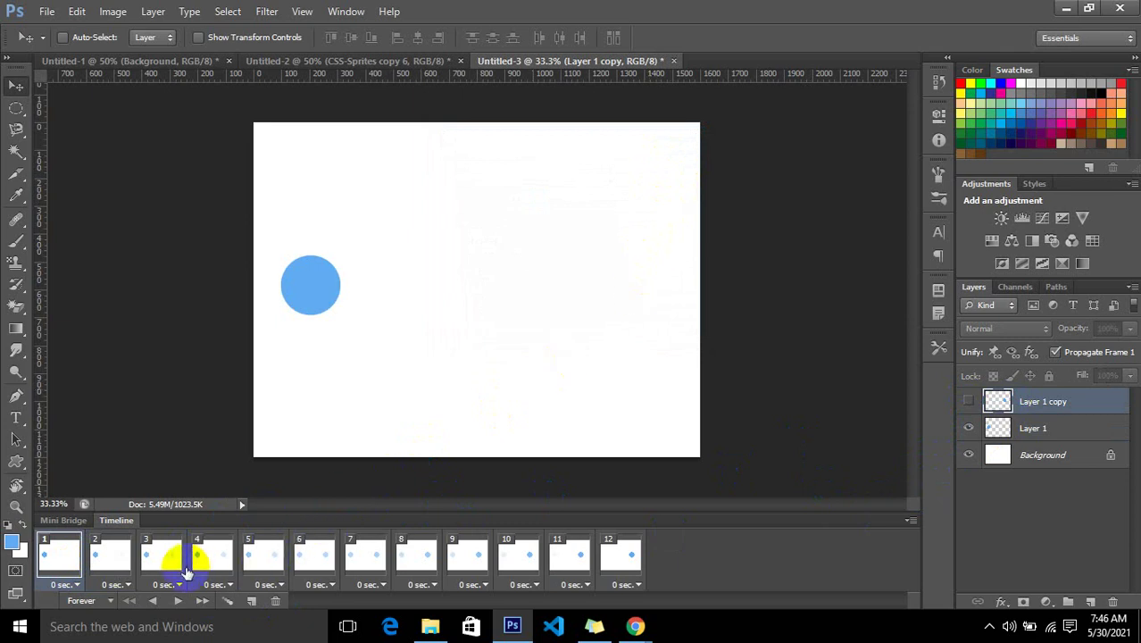
Step through tweened frames 2 to 9 to examine how each circle's opacity changes.
click(118, 568)
click(157, 560)
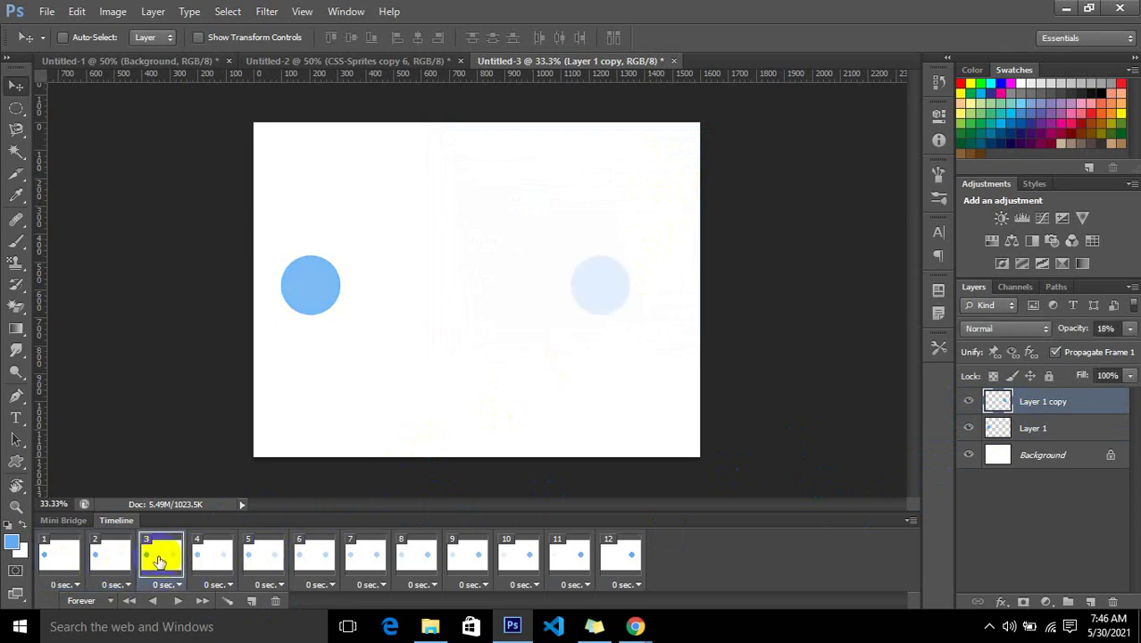
click(204, 561)
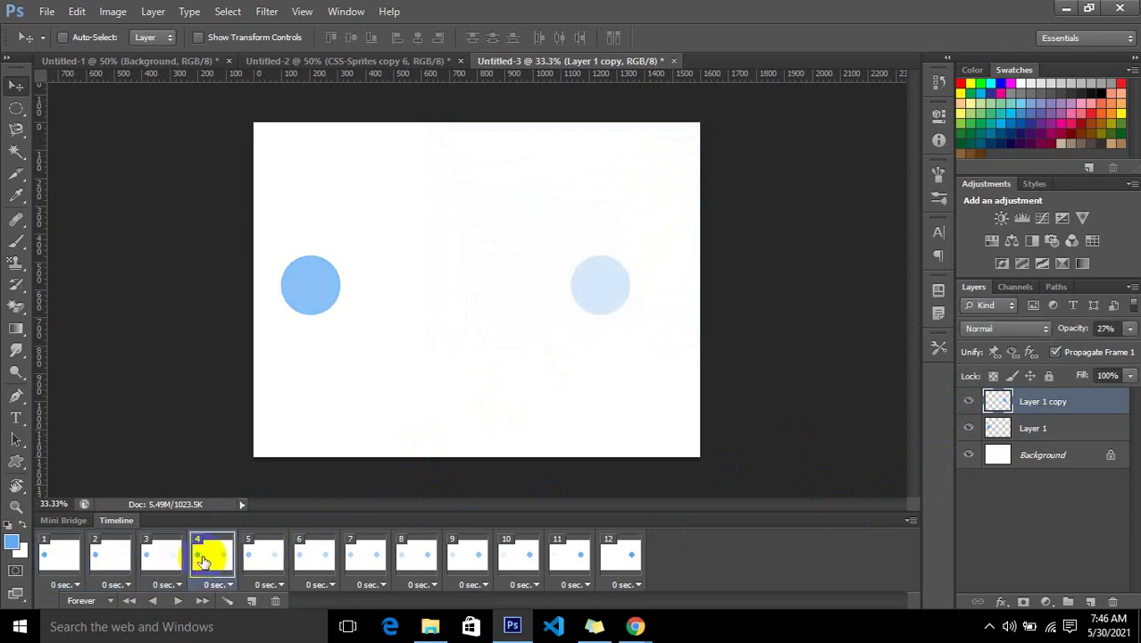
click(250, 559)
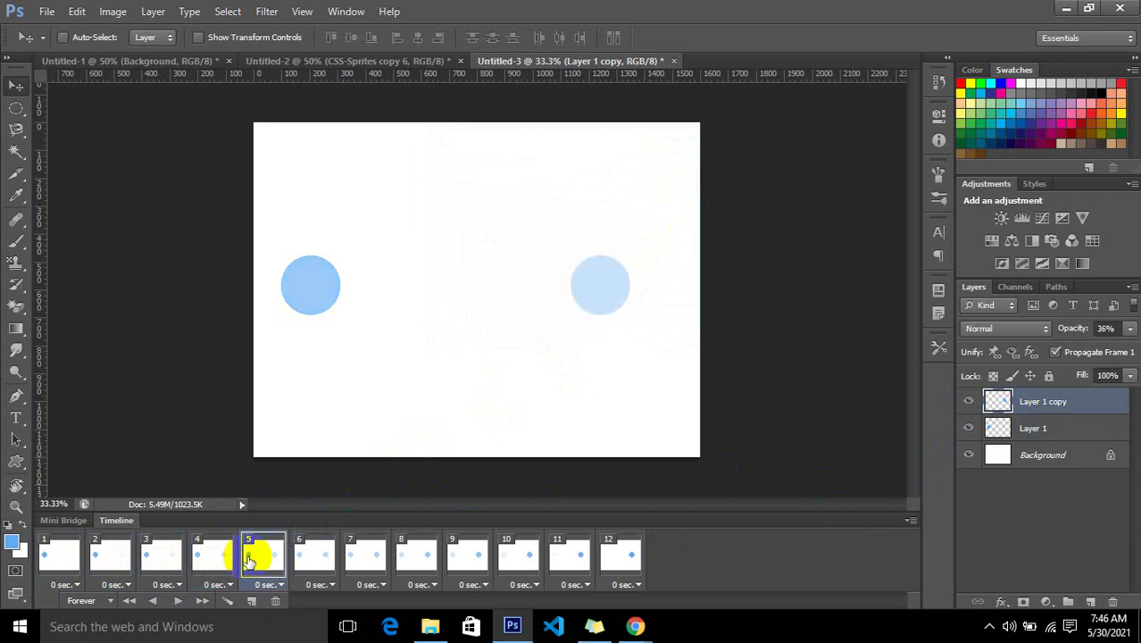
click(302, 559)
click(347, 557)
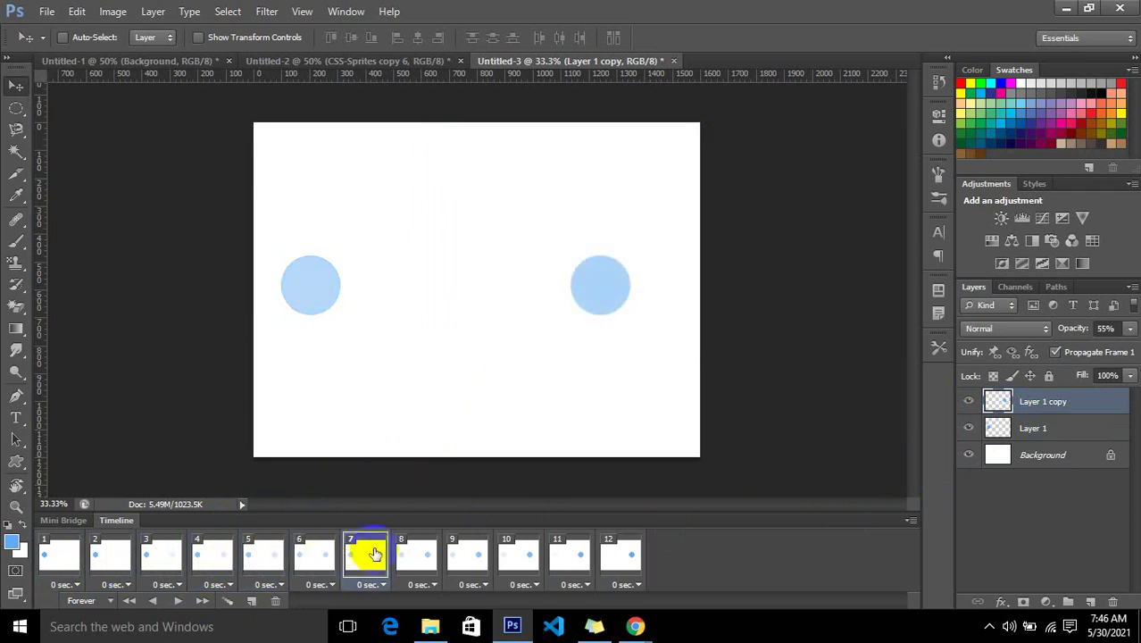
click(406, 551)
click(466, 546)
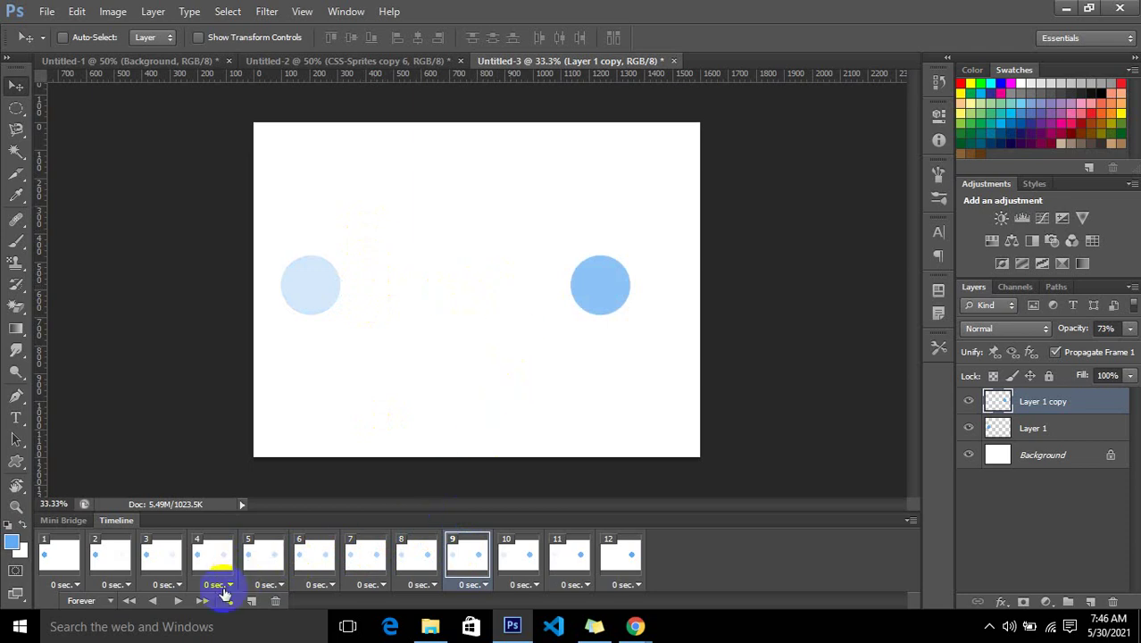
Play back the tweened animation, then undo the tween to restore the two original frames.
click(205, 601)
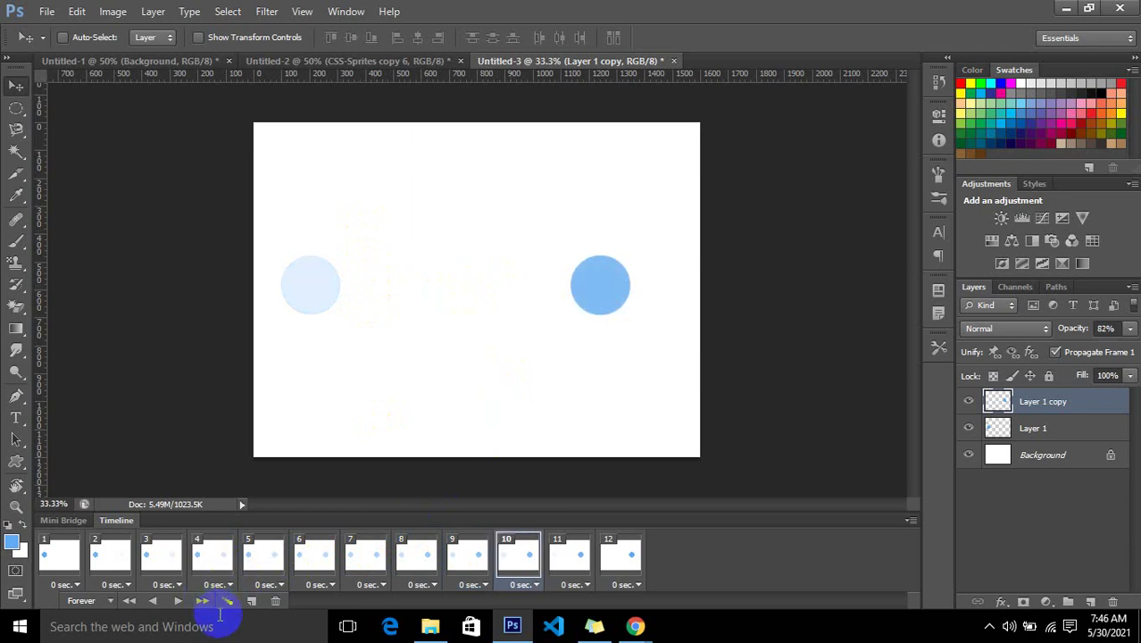
click(212, 616)
click(177, 600)
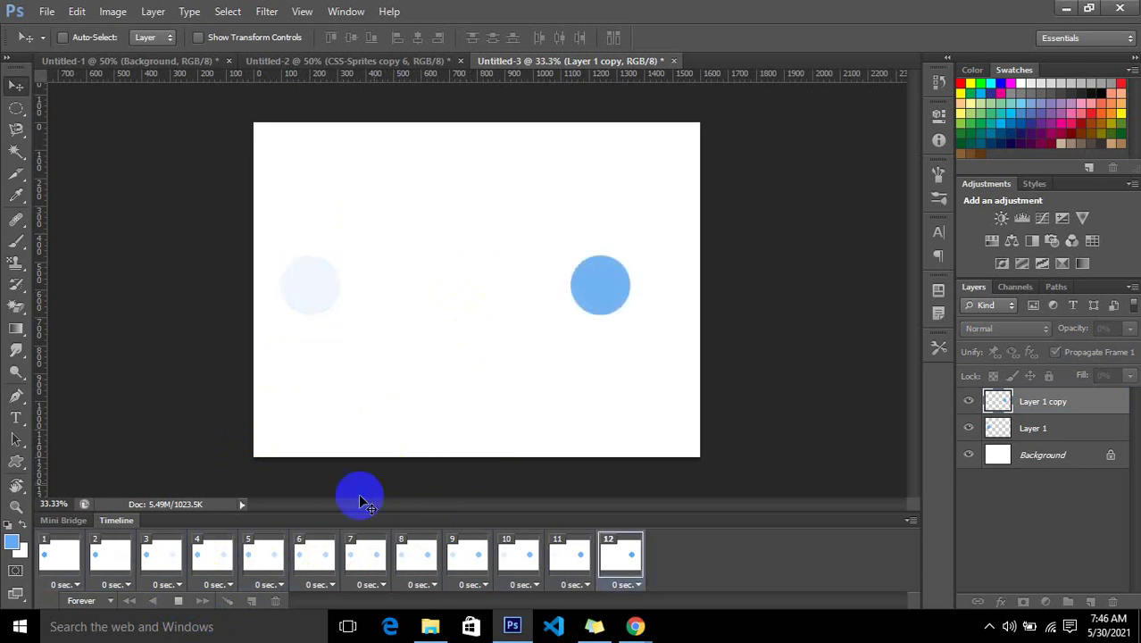
click(176, 606)
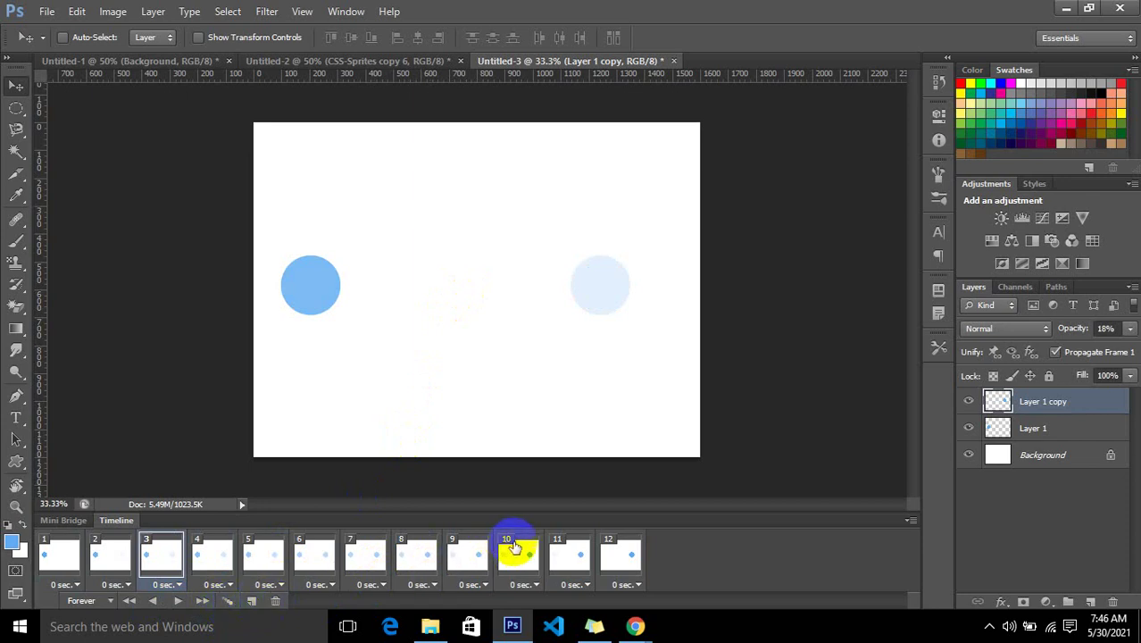
key(ctrl+z)
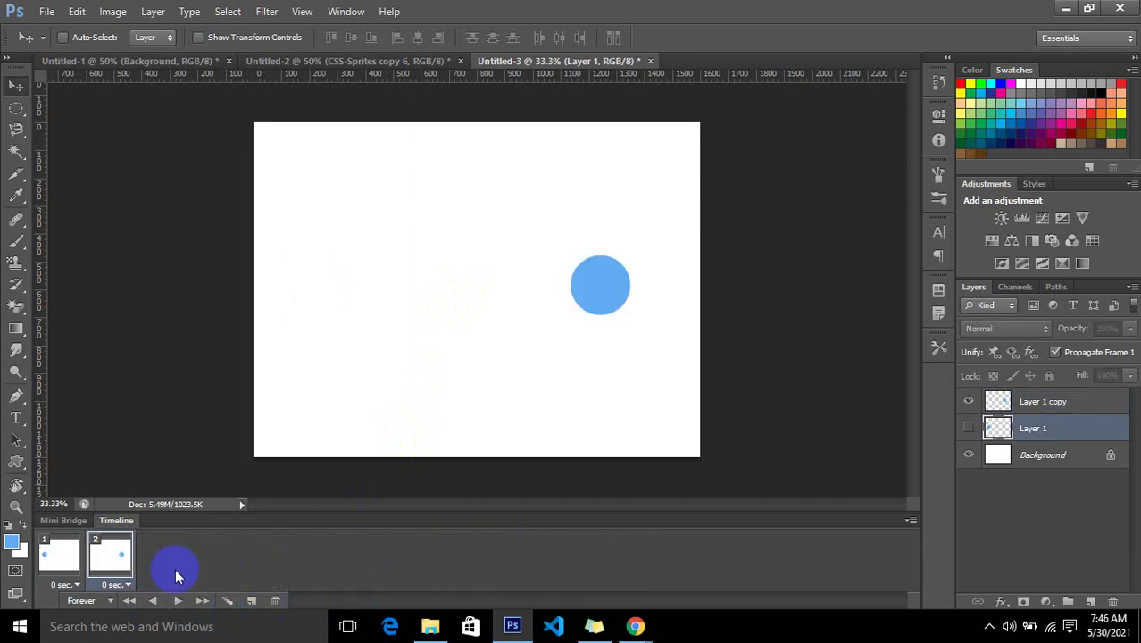
Select the second frame and keep the animation's looping option at Forever.
click(1031, 420)
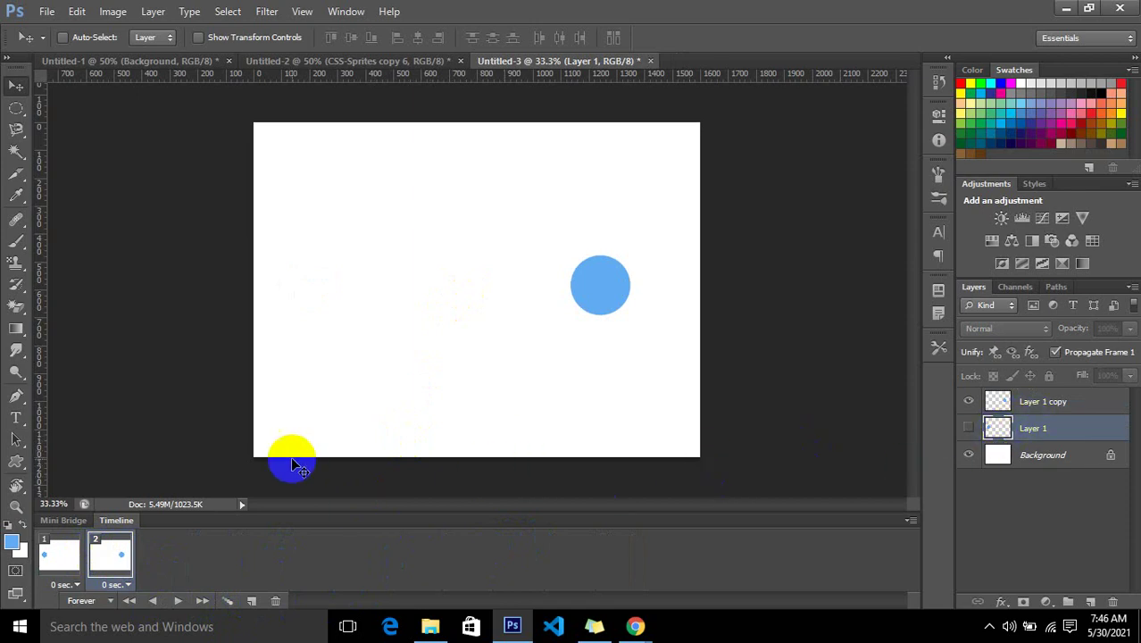
click(125, 559)
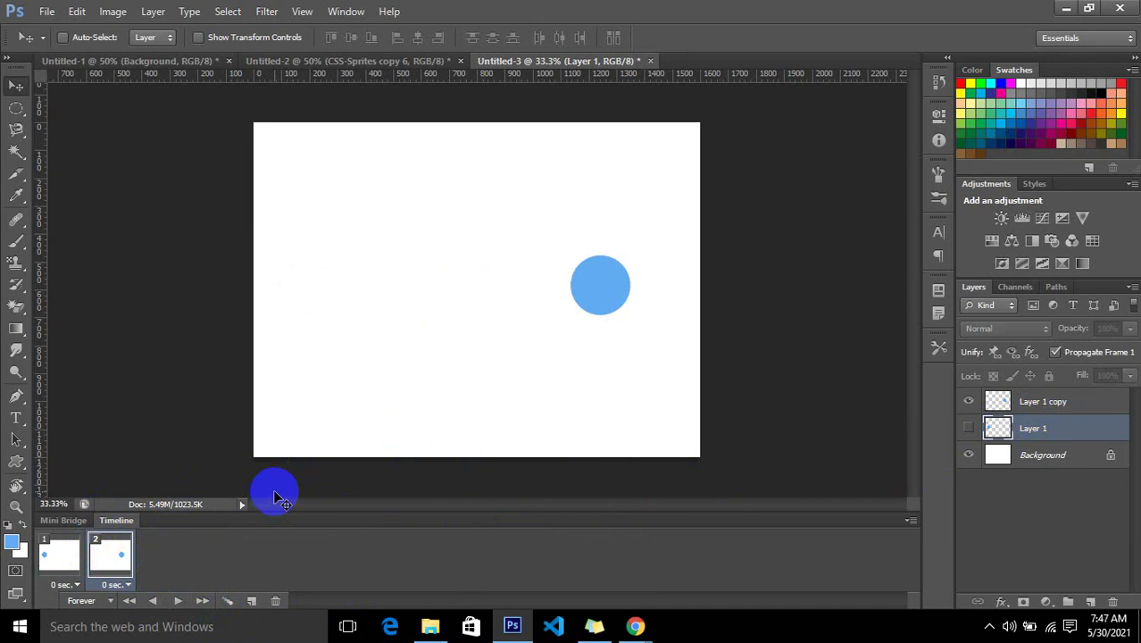
click(111, 553)
click(104, 602)
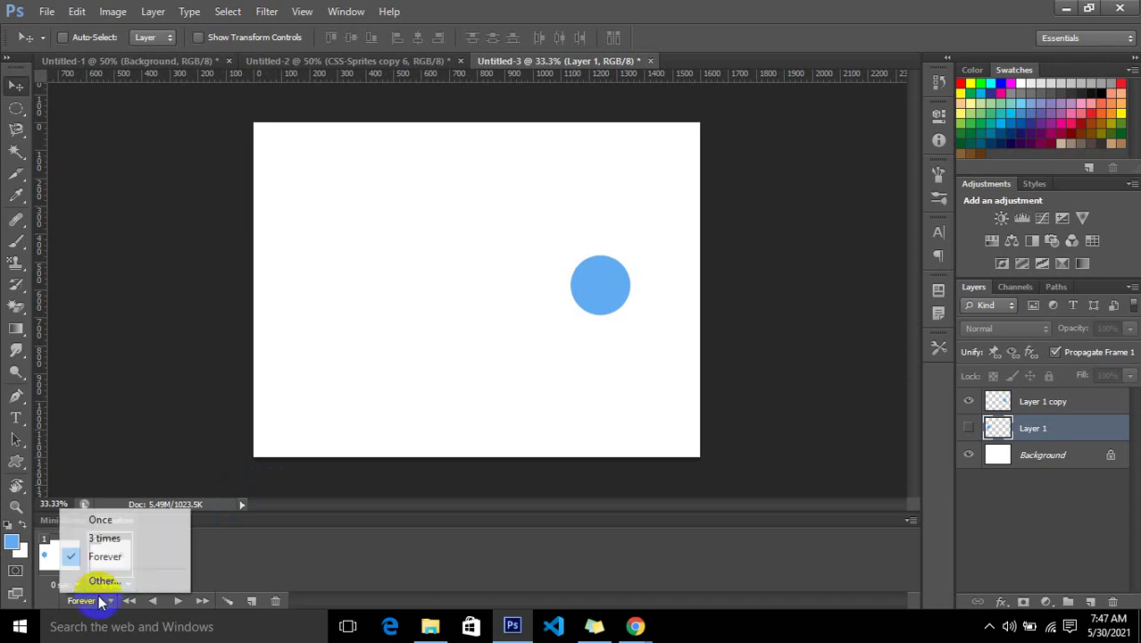
click(129, 552)
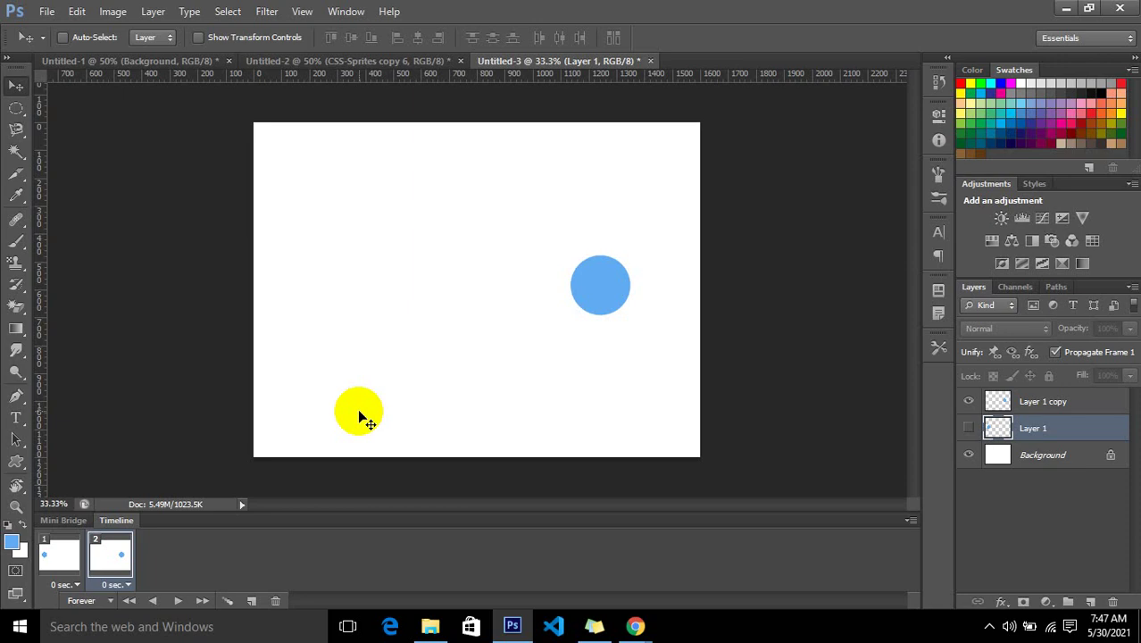
Switch to Chrome, load youtube.com in the road images tab, and return to Photoshop.
click(652, 627)
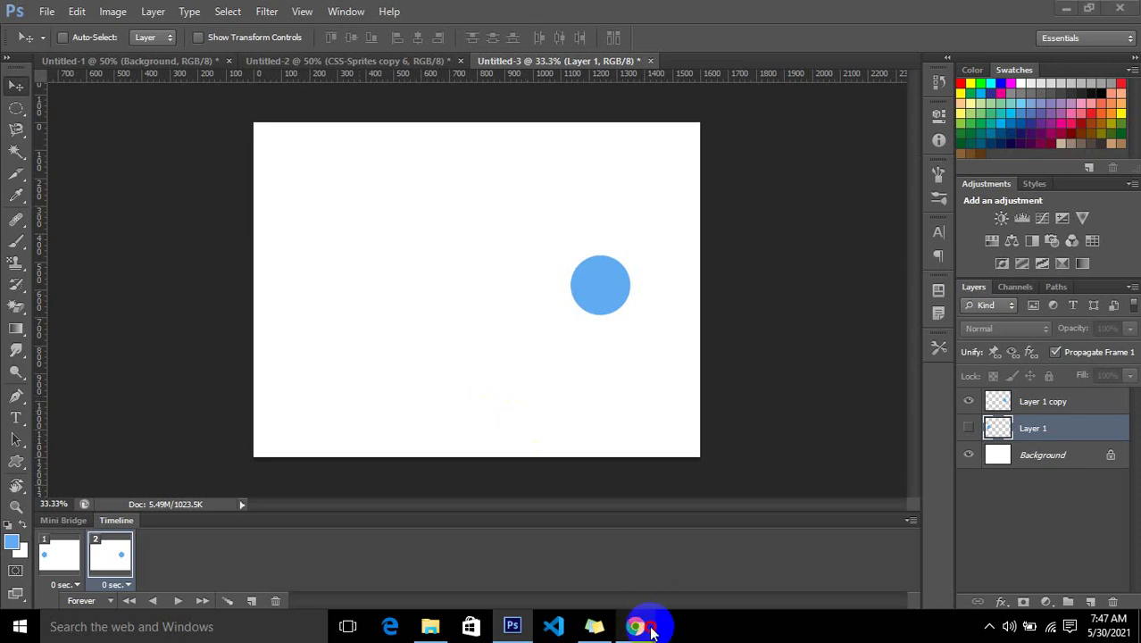
click(543, 557)
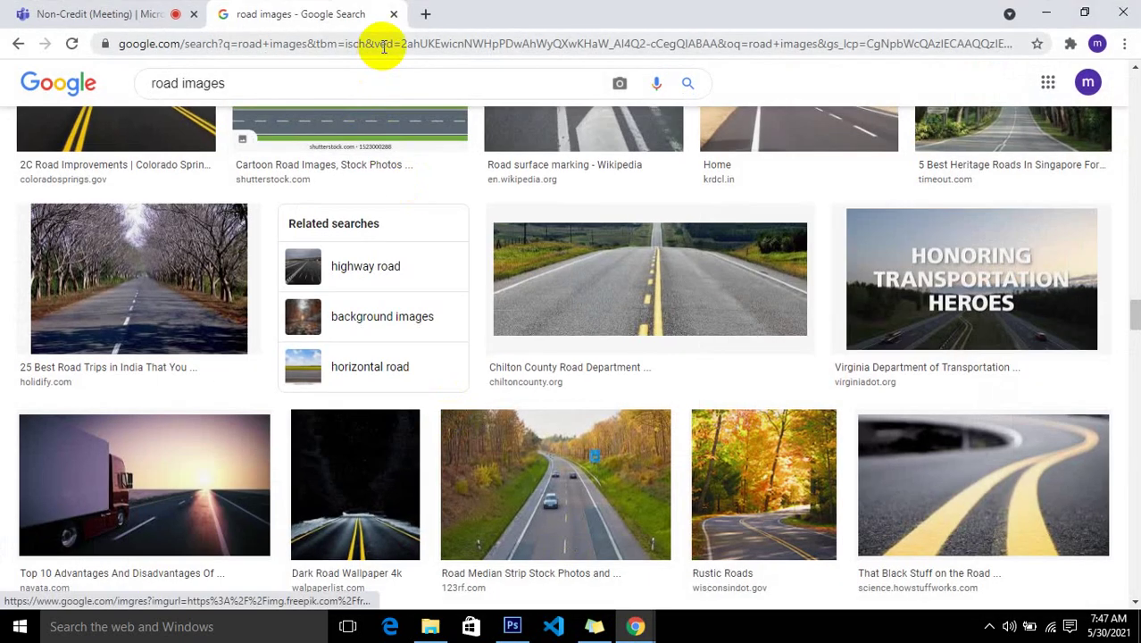
click(382, 45)
text(y)
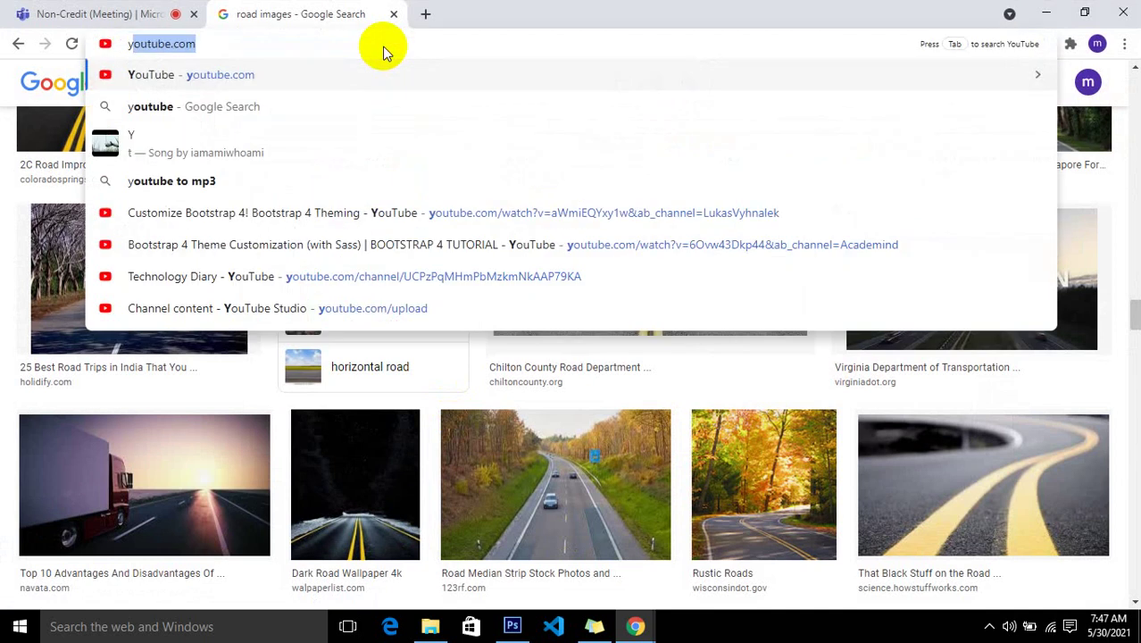
key(Return)
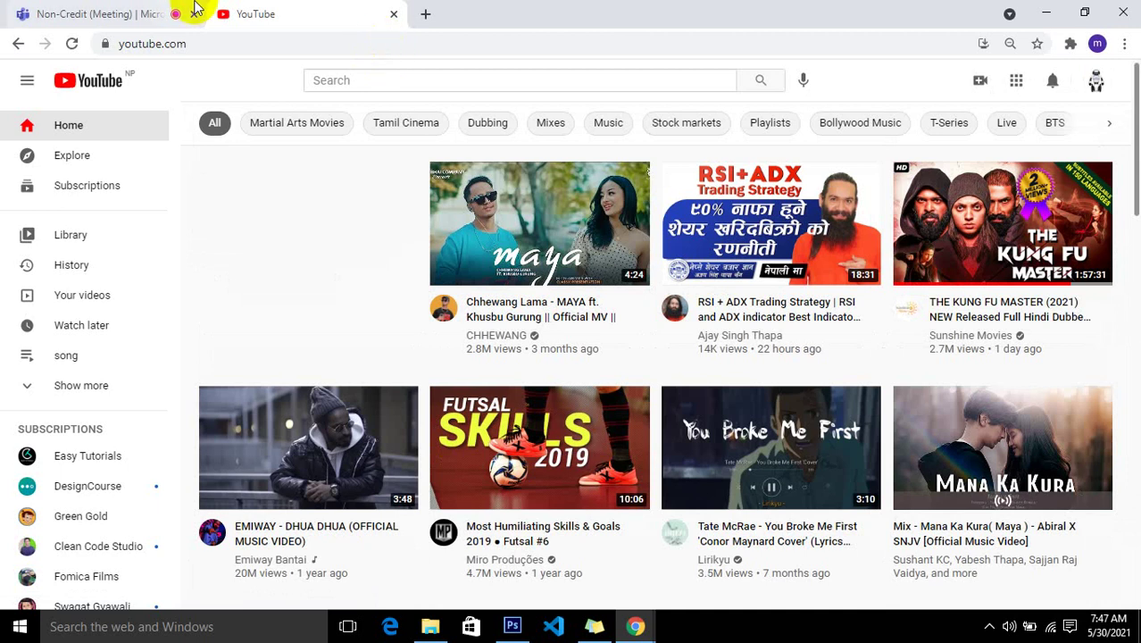
click(1040, 10)
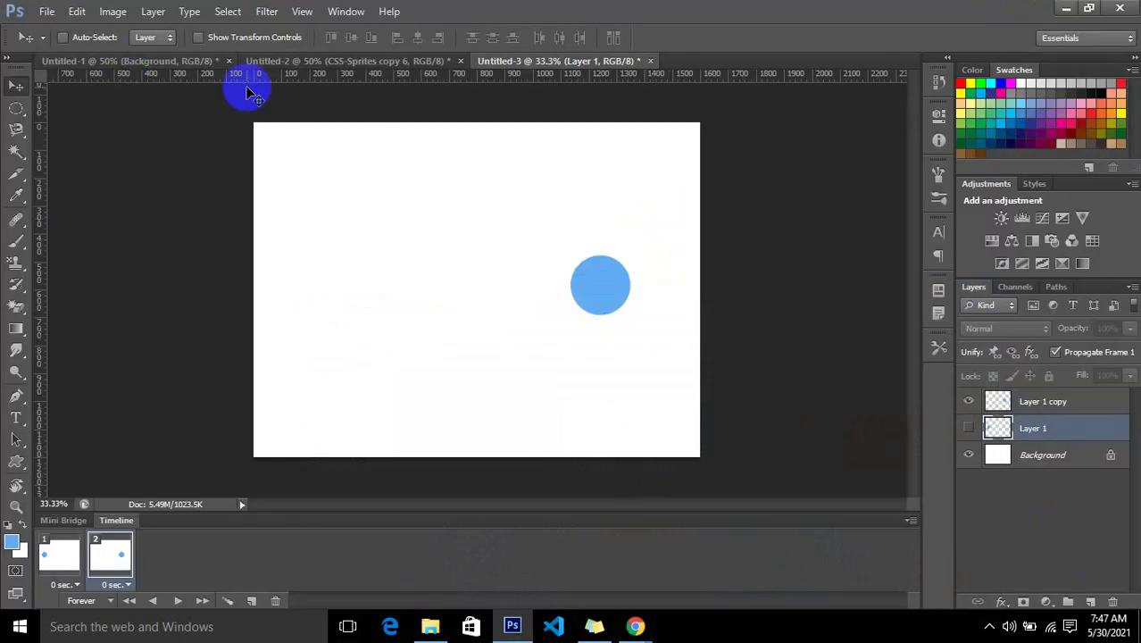
Start placing a file and browse to the photo graphics folder inside my files on drive C.
click(44, 11)
click(125, 278)
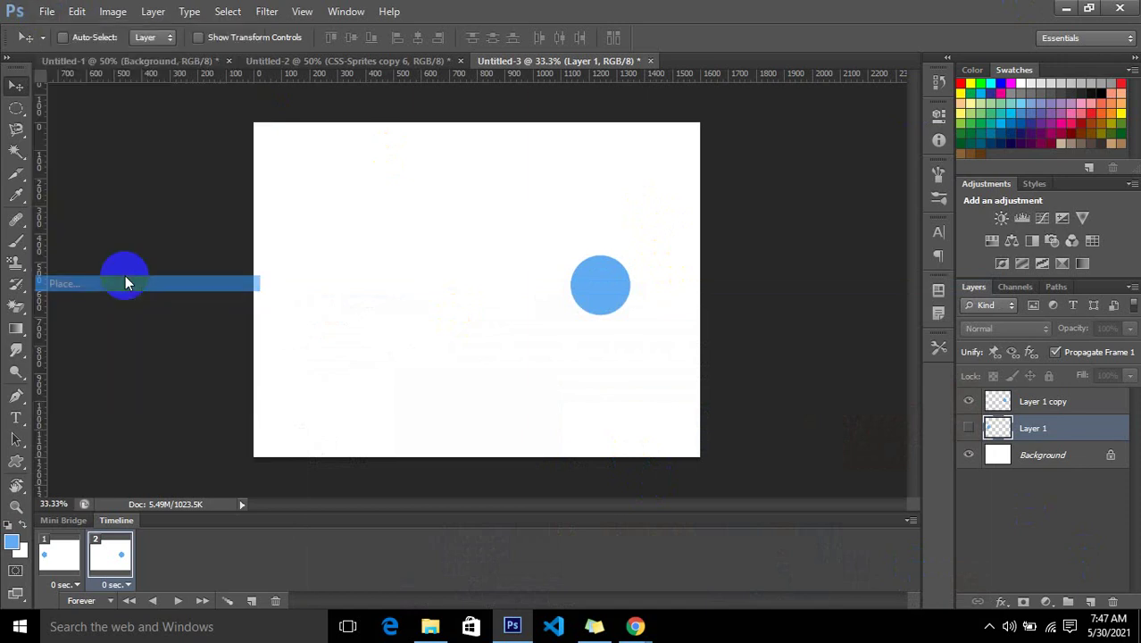
click(375, 198)
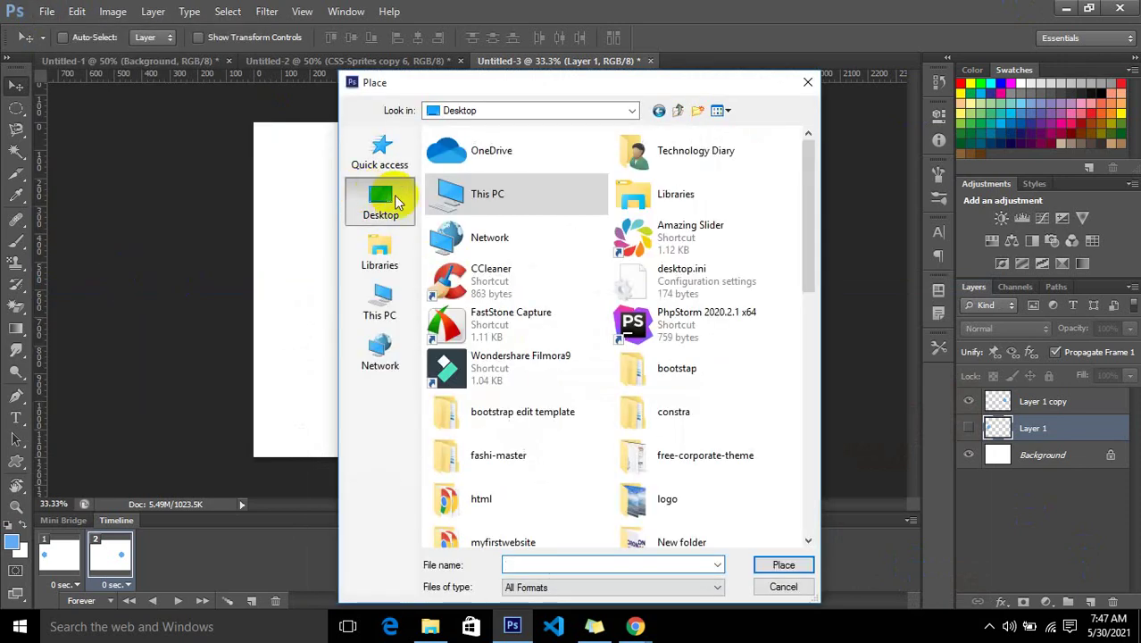
click(384, 301)
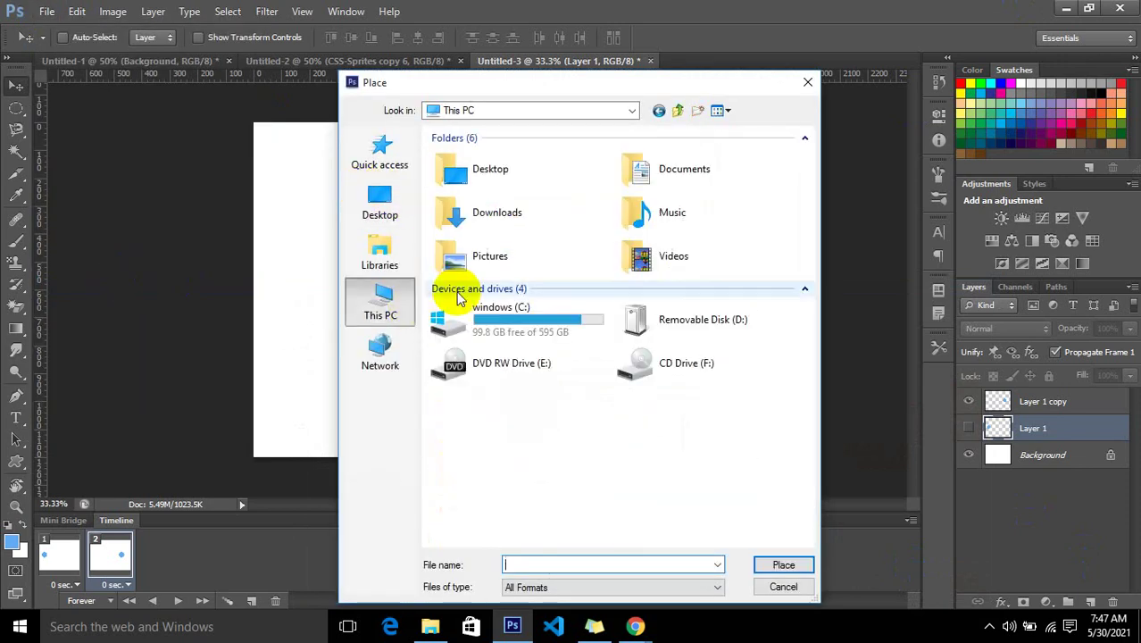
double_click(518, 319)
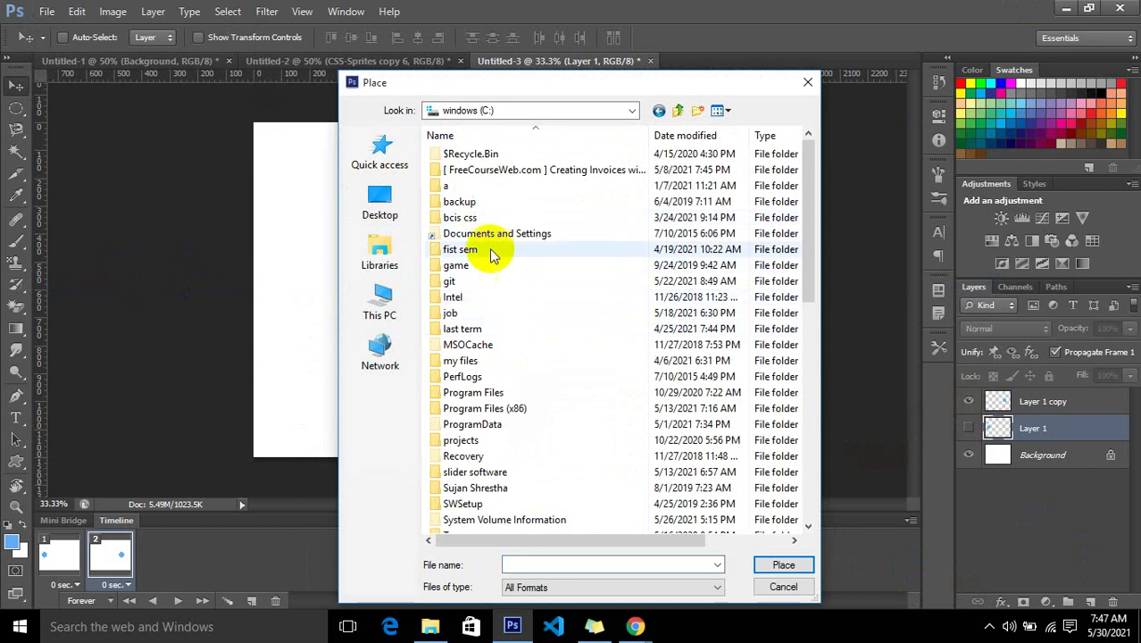
double_click(503, 364)
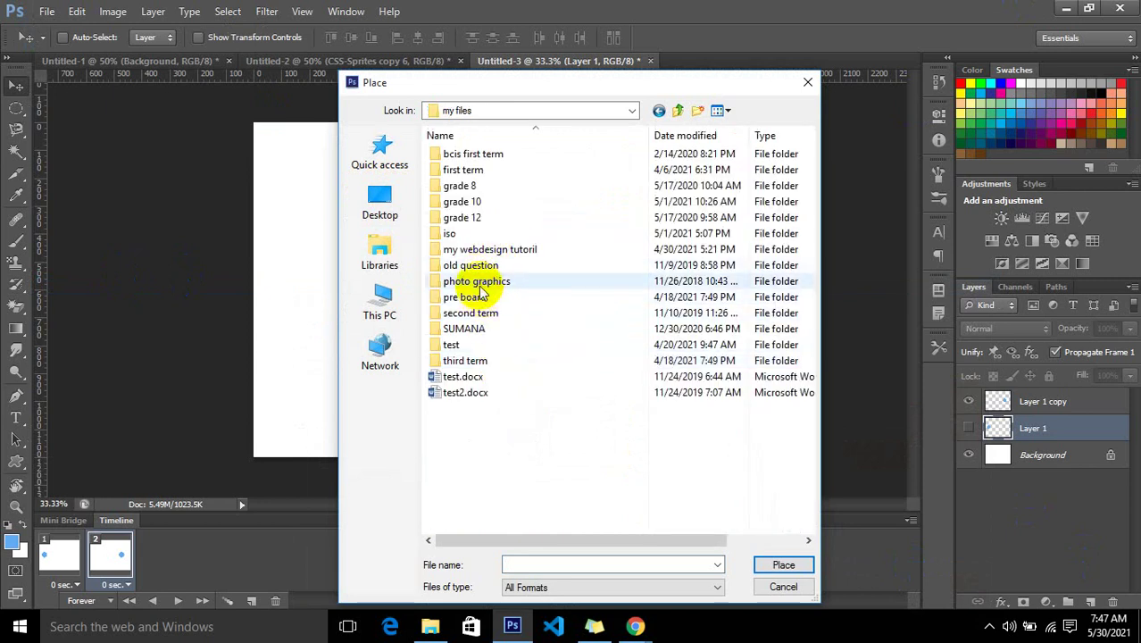
double_click(477, 282)
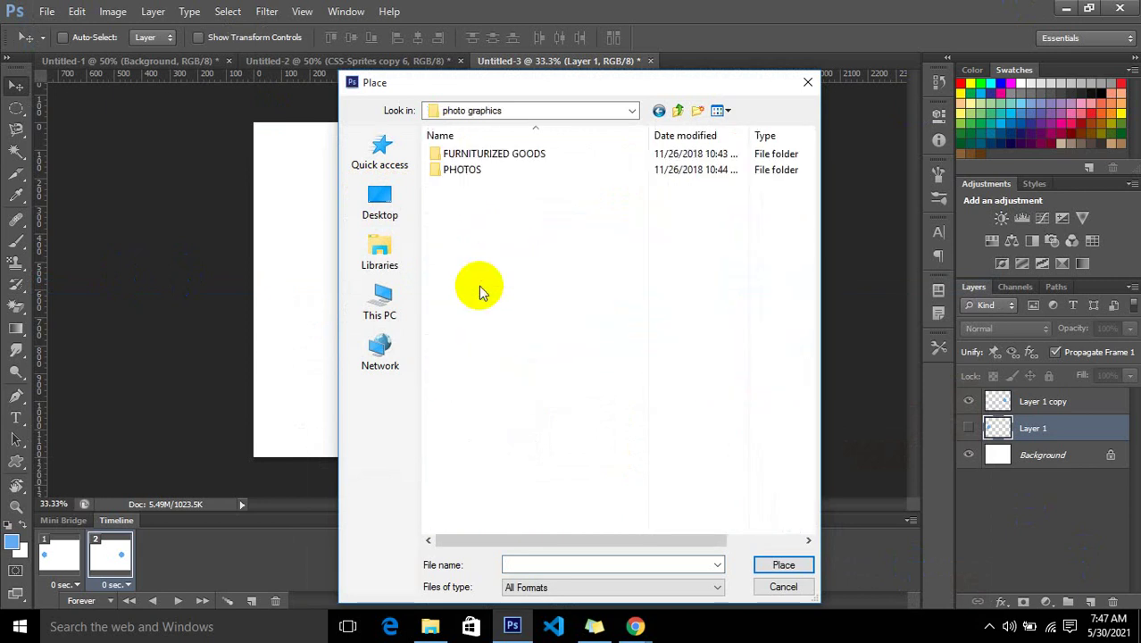
Place the pony photo 574063.JPG from the ANIMALS folder inside PHOTOS into the document.
double_click(460, 155)
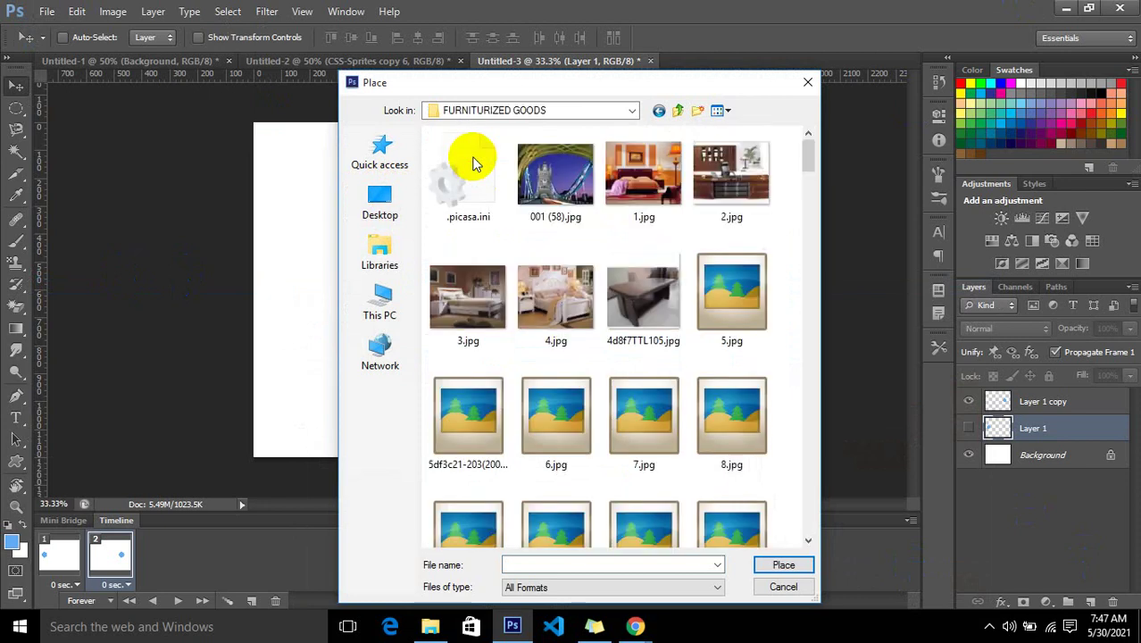
click(679, 110)
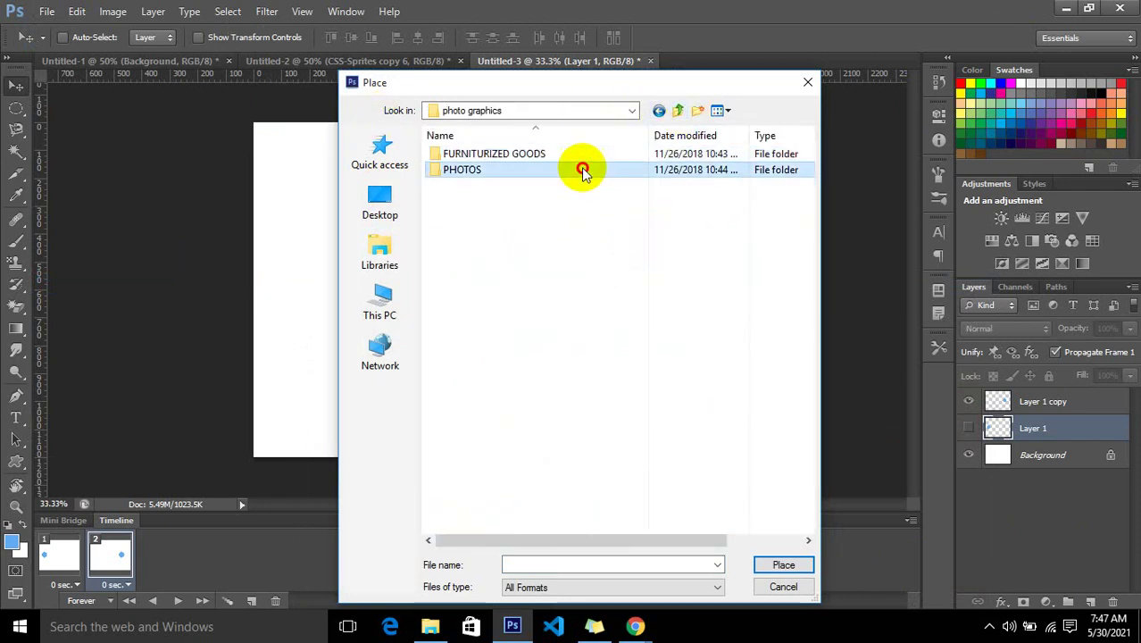
double_click(581, 169)
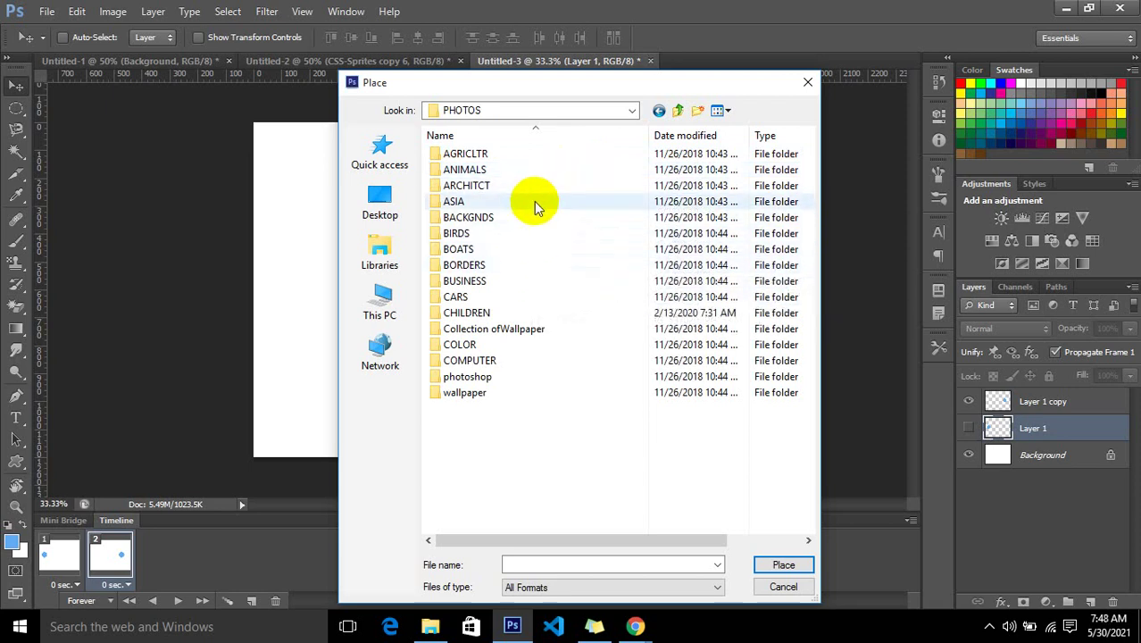
double_click(541, 169)
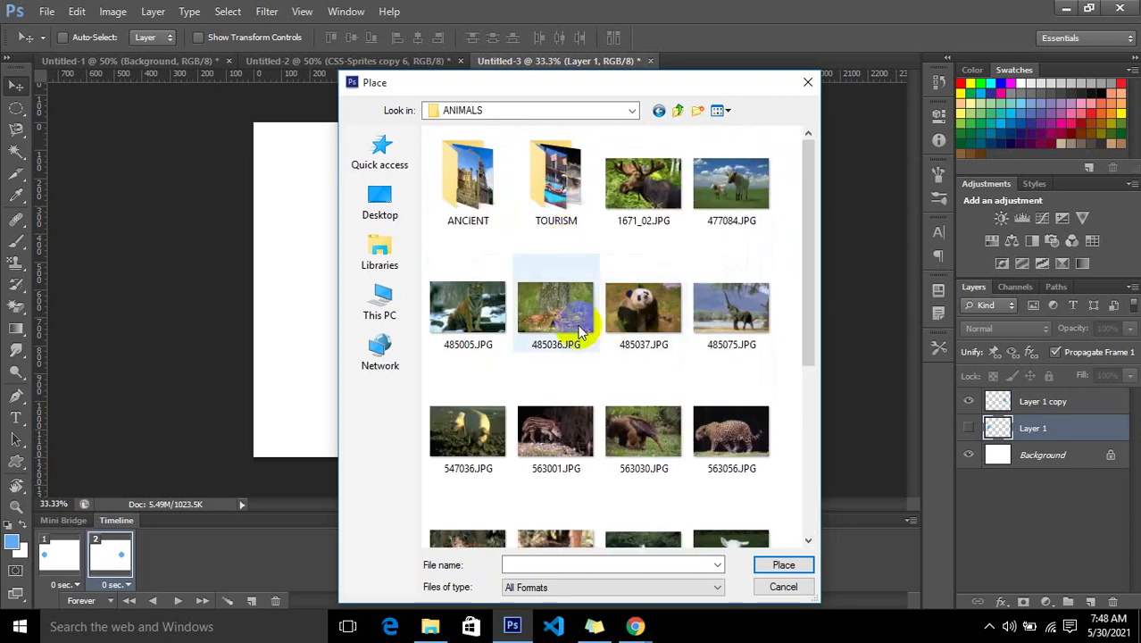
scroll(656, 428, down, 3)
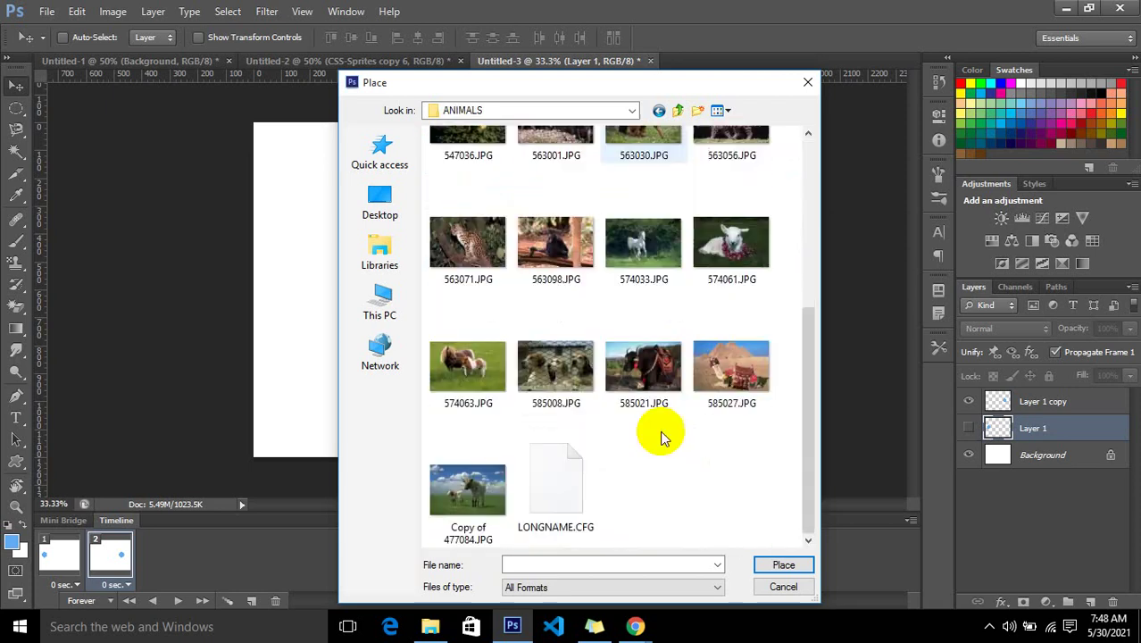
click(510, 392)
click(775, 569)
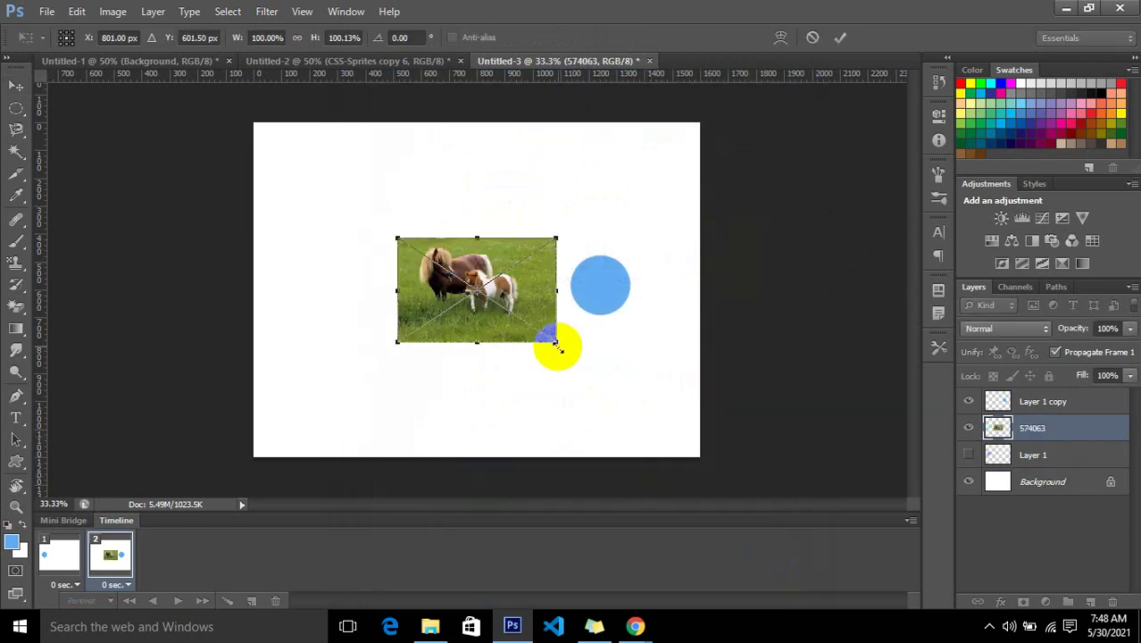
Enlarge the placed photo from its centre to the full canvas width and hide the Layer 1 copy circle.
drag(557, 347, 731, 449)
key(Return)
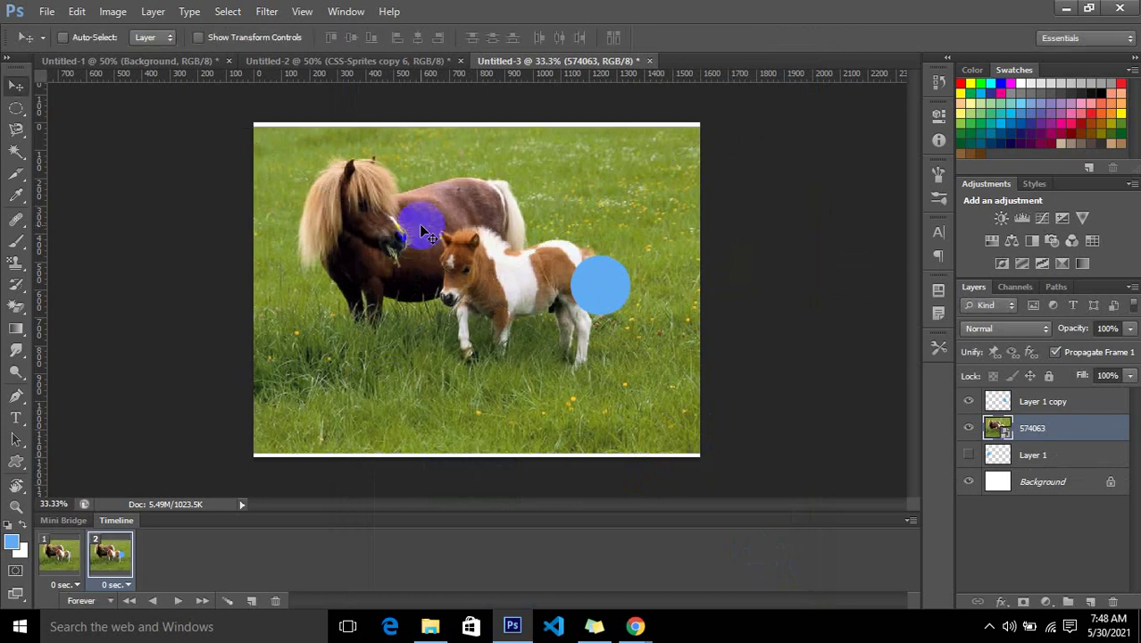
click(968, 402)
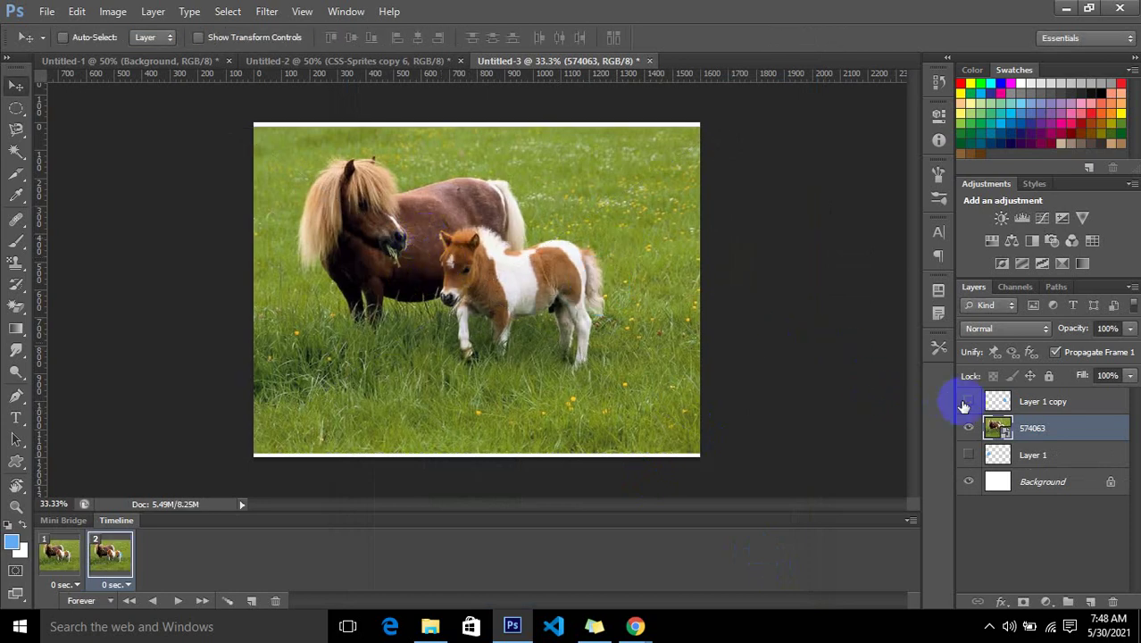
Check the available image adjustments for the placed photo and rasterize its layer, 574063.
click(123, 15)
mouse_move(176, 167)
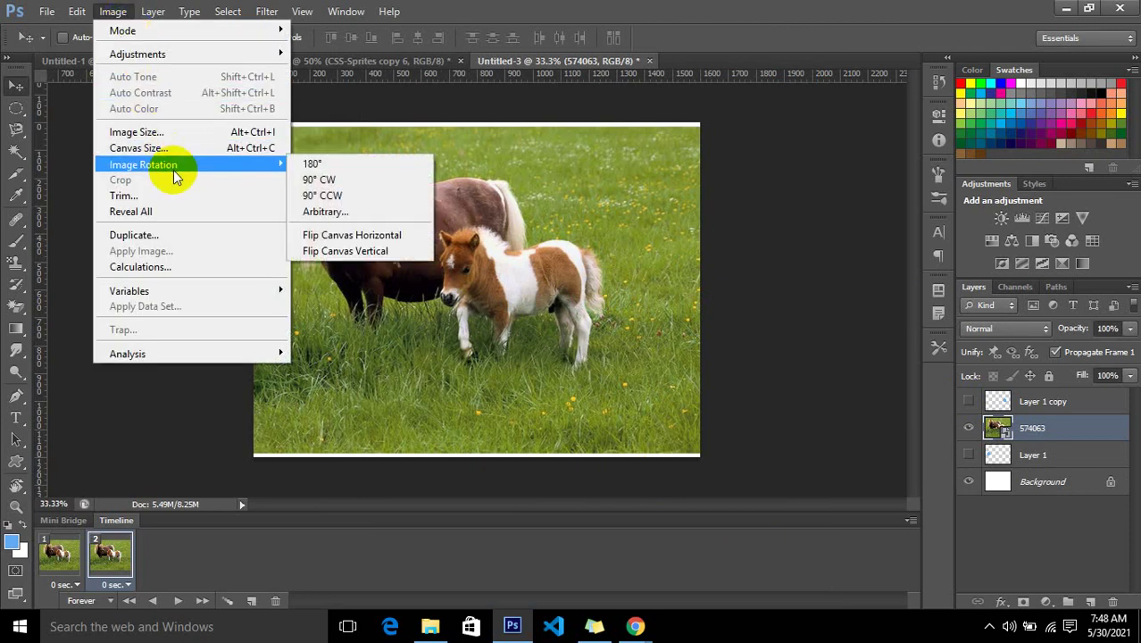
mouse_move(191, 55)
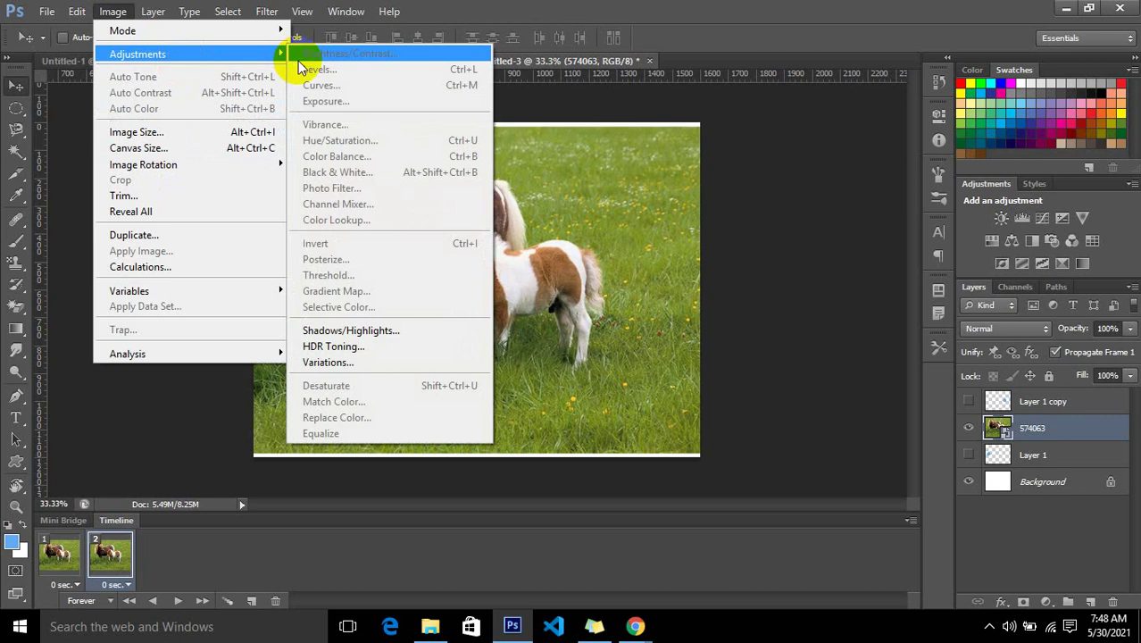
click(1042, 432)
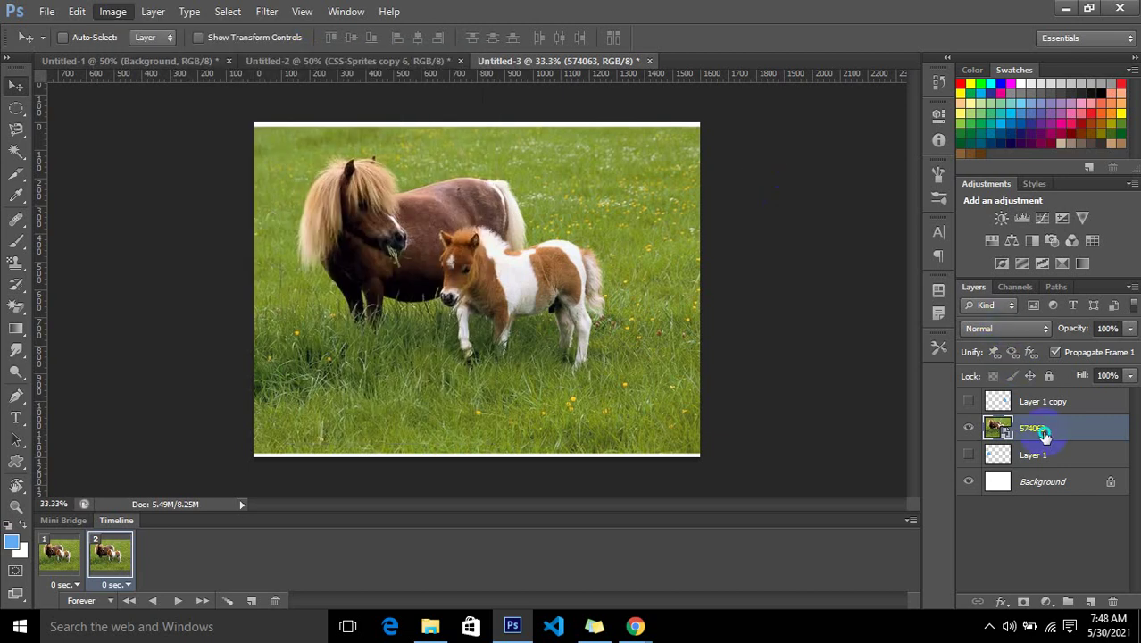
right_click(1042, 432)
click(937, 205)
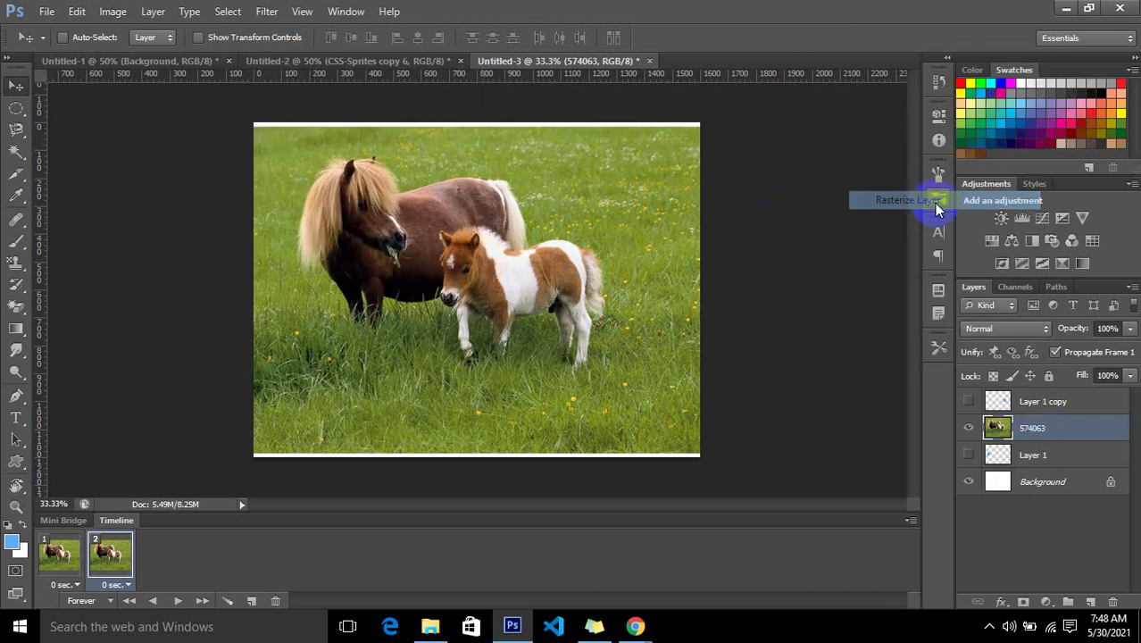
Open the Black & White adjustment for the pony photo and move its dialog further away from the image.
click(152, 11)
mouse_move(130, 14)
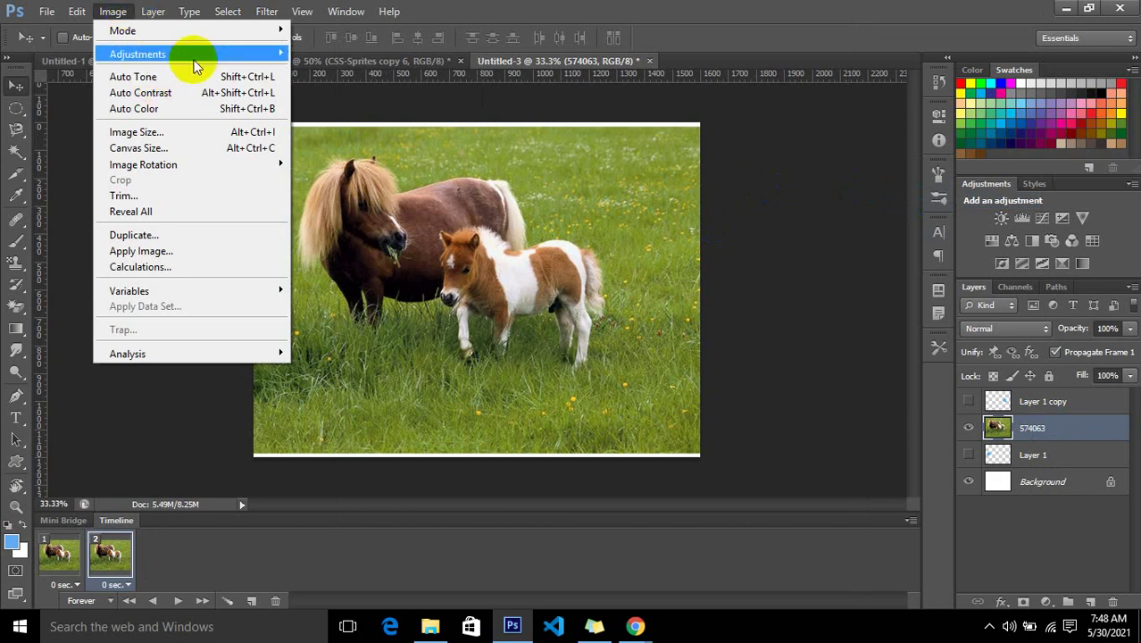
mouse_move(196, 56)
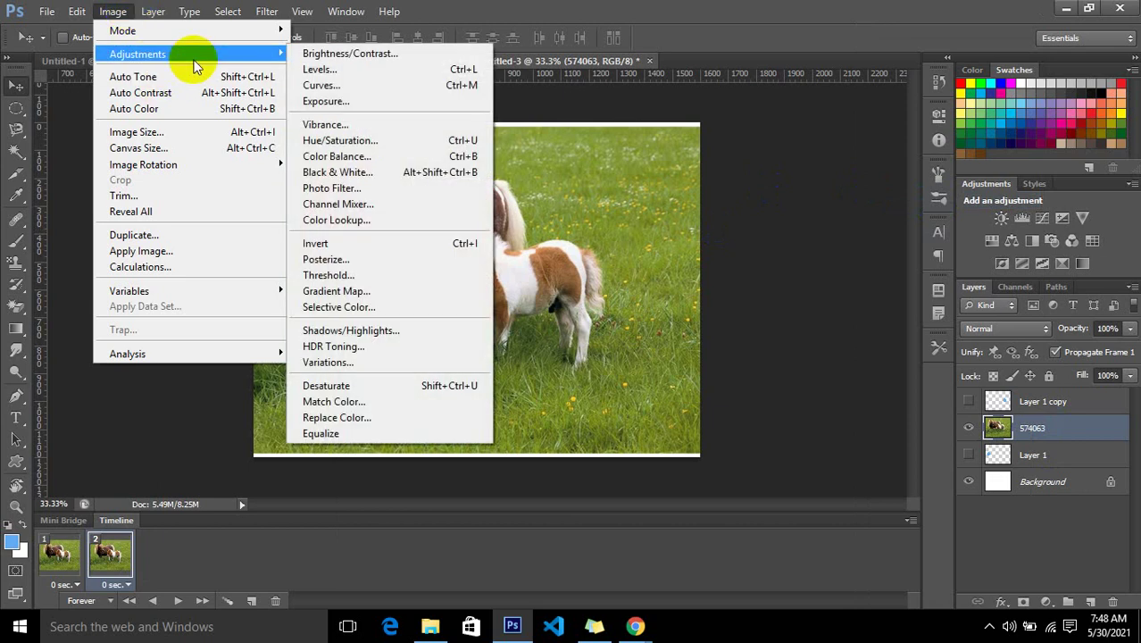
click(432, 170)
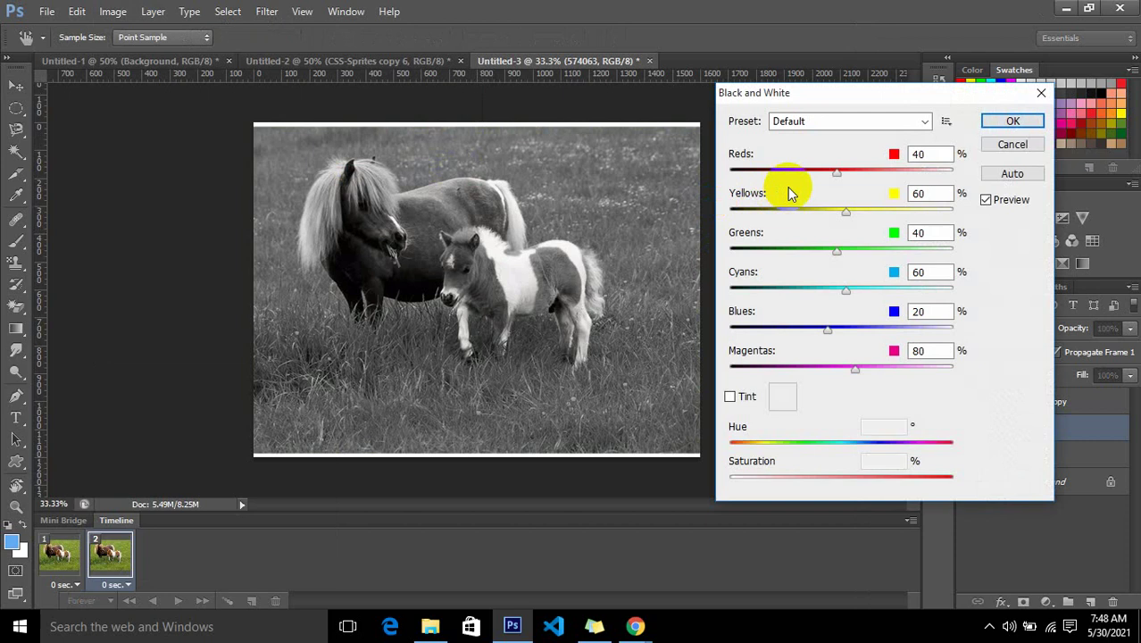
drag(834, 96, 875, 97)
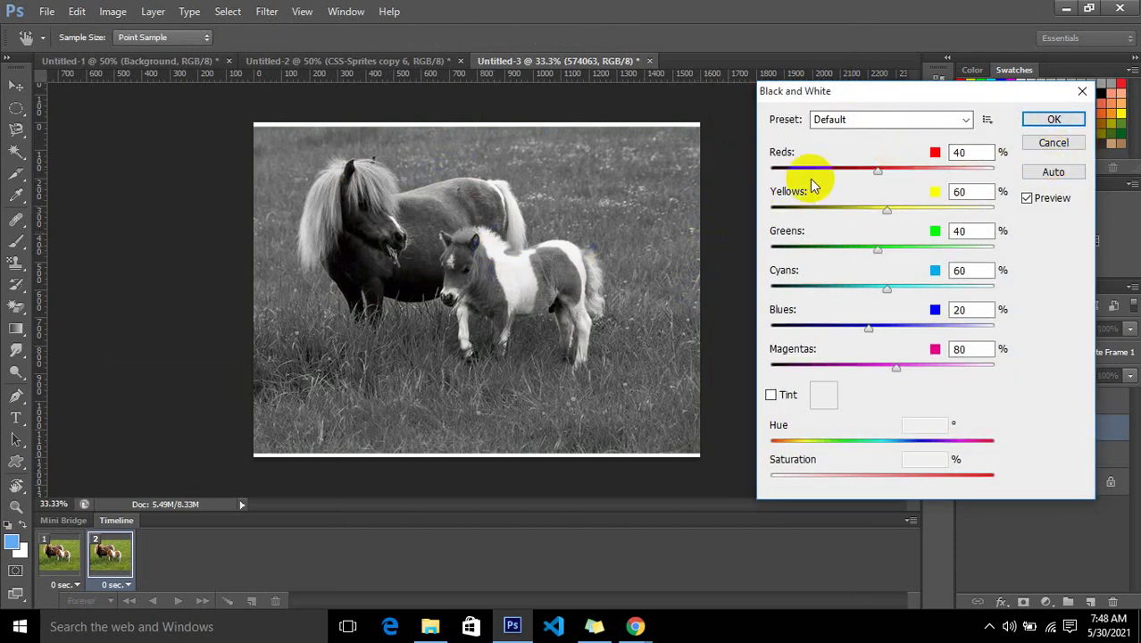
Preview the Blue Filter, Green Filter, High Contrast Blue Filter, Infrared and Lighter black-and-white presets on the photo, ending on Default.
click(900, 121)
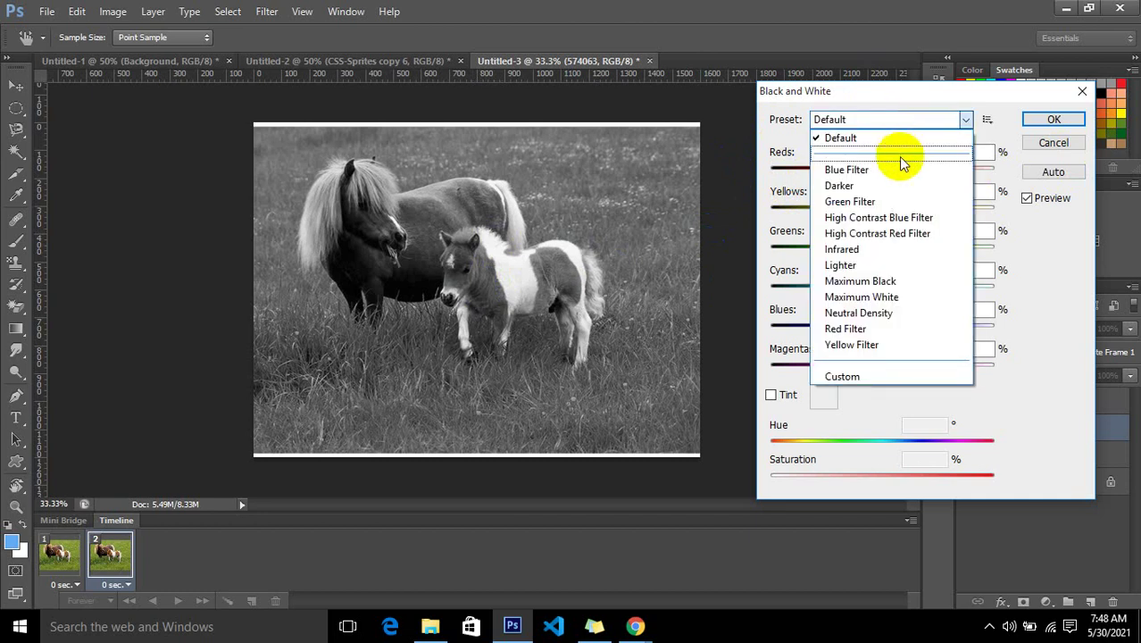
click(899, 170)
click(896, 122)
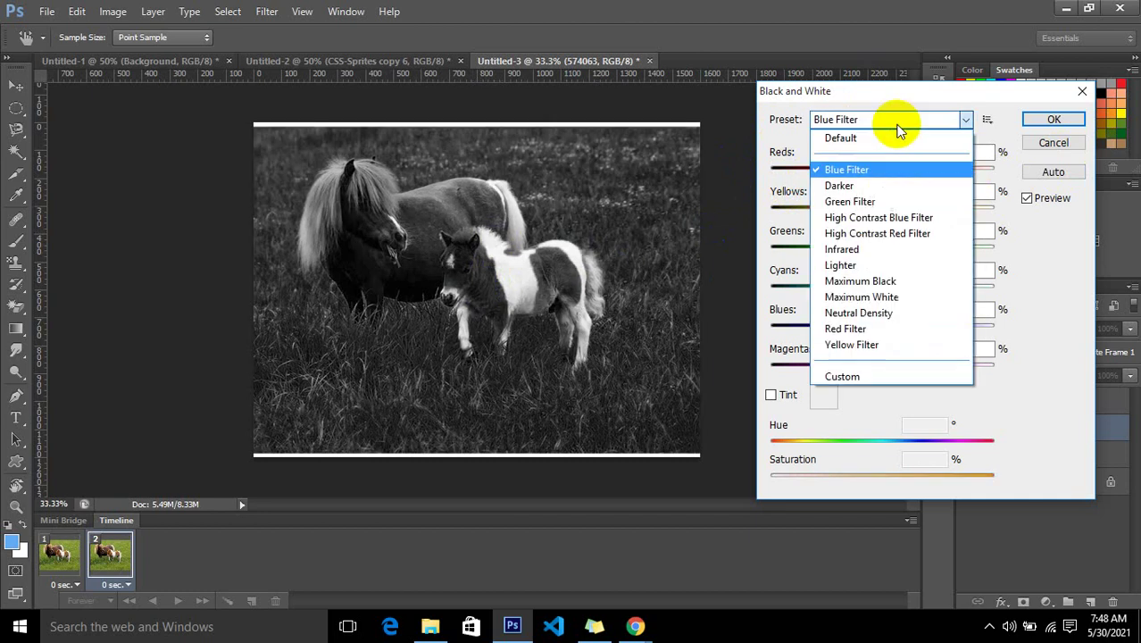
click(866, 198)
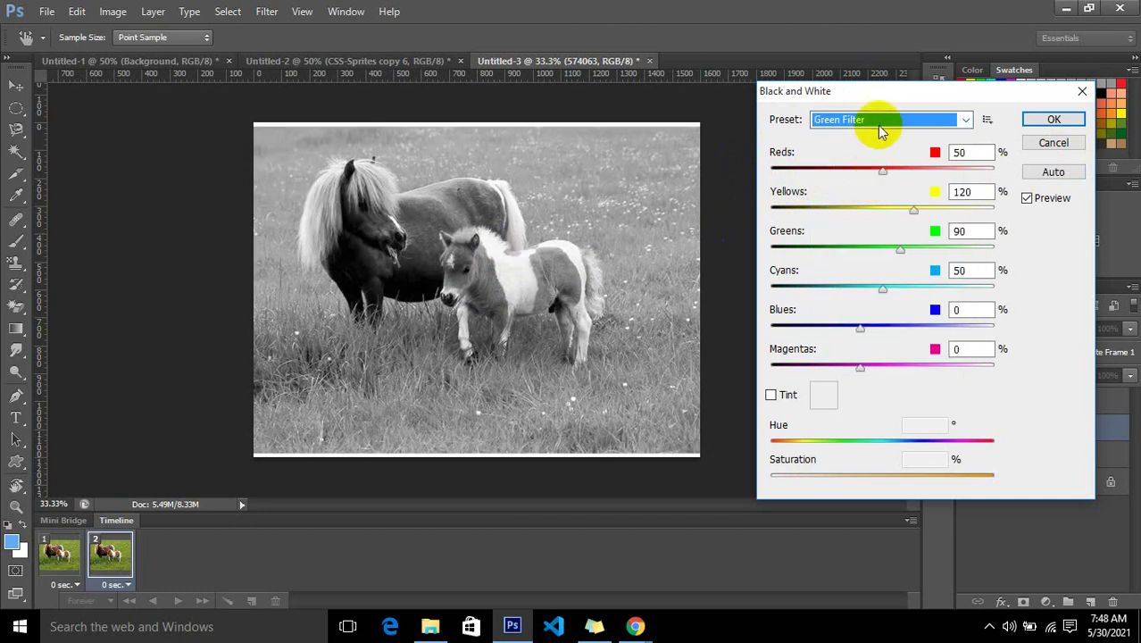
click(879, 122)
click(870, 217)
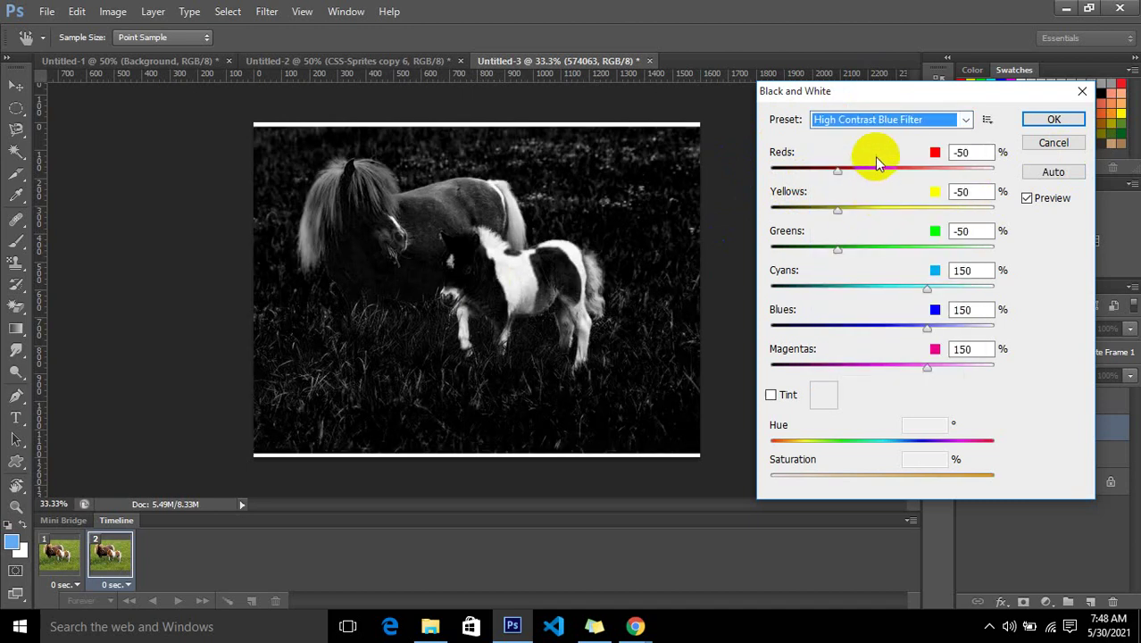
click(879, 123)
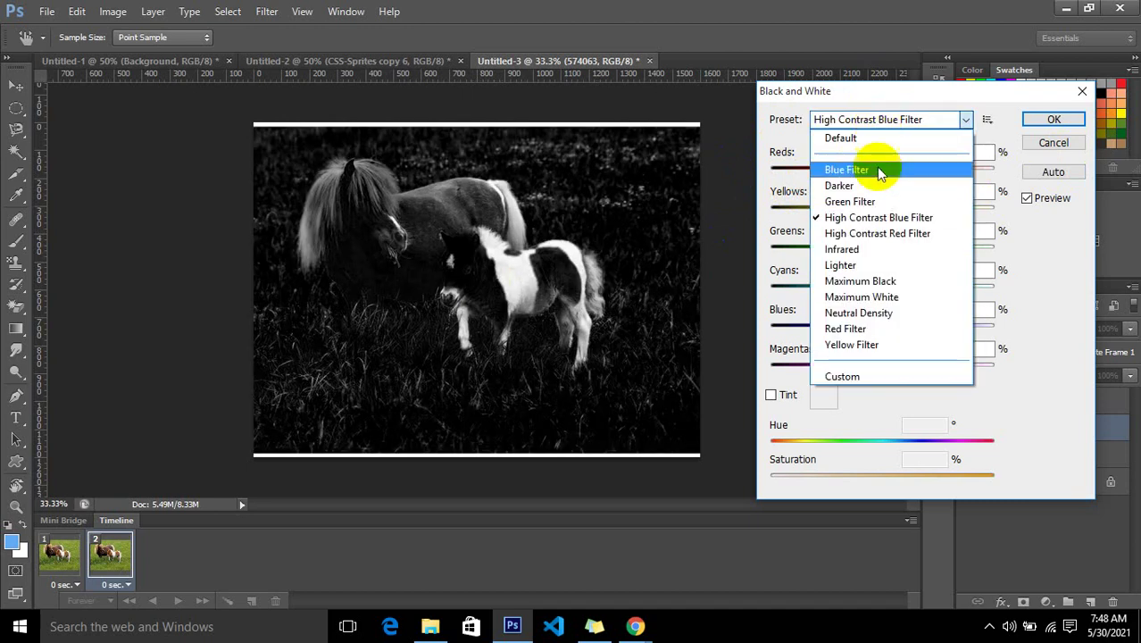
click(875, 249)
click(879, 123)
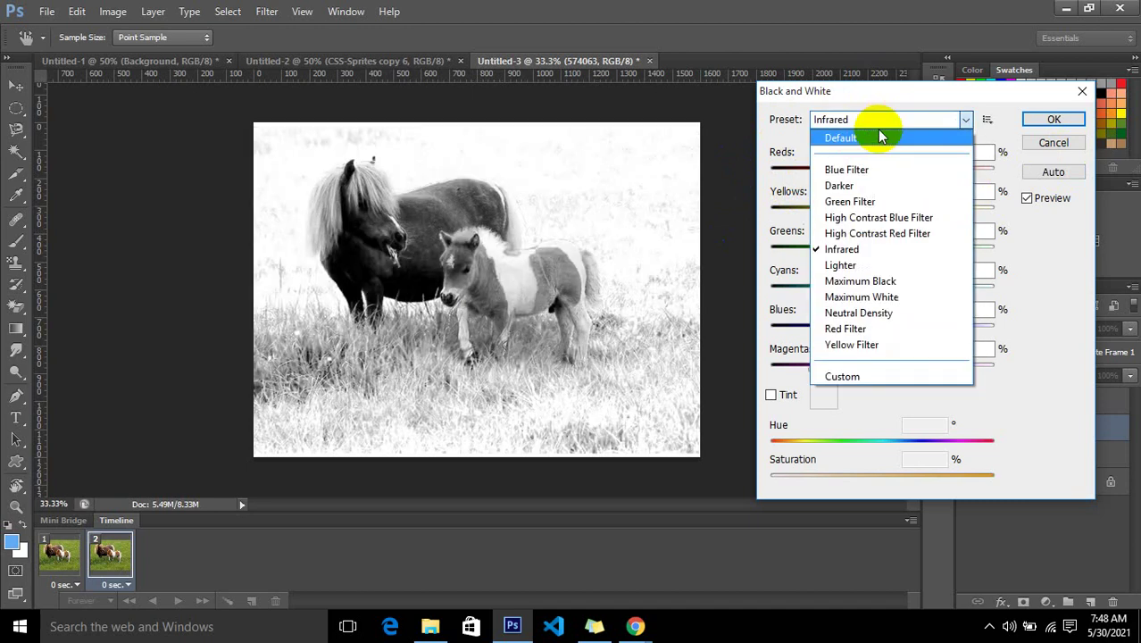
click(872, 261)
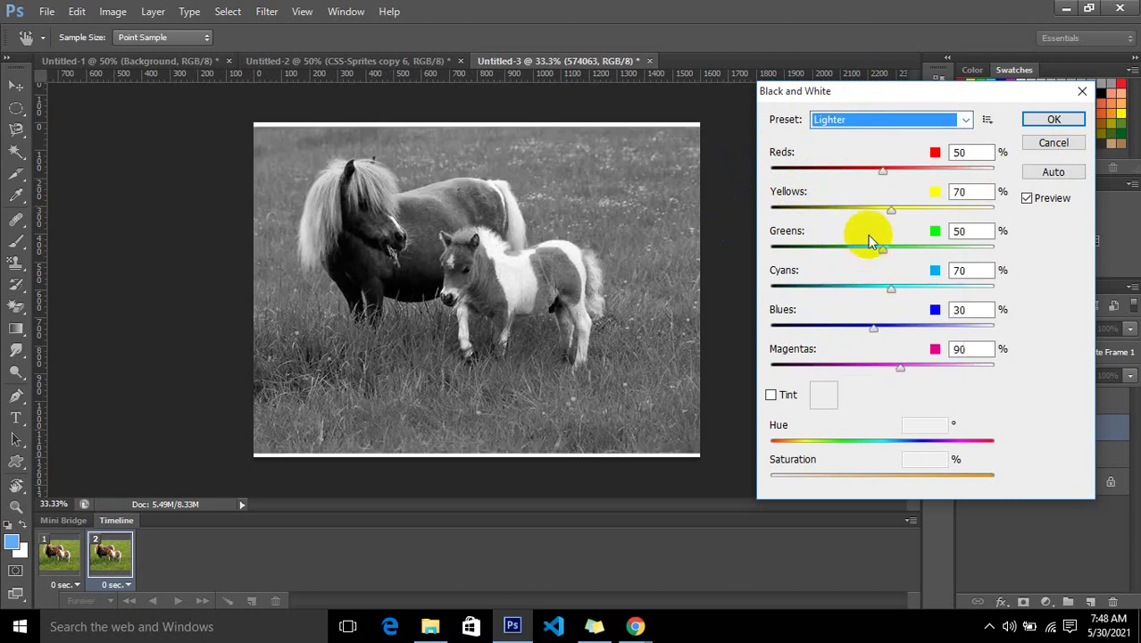
click(869, 120)
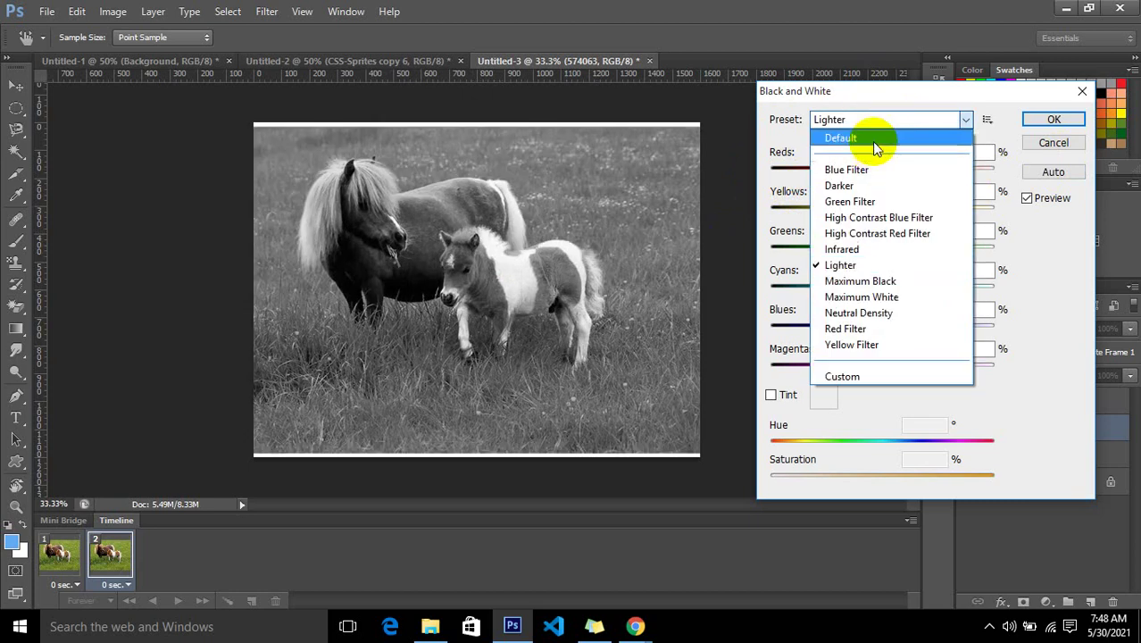
click(871, 138)
Try a custom black-and-white mix with Reds 118, Yellows 184, Greens -131, Cyans 128 and Blues -91, and cancel the adjustment.
drag(879, 174, 914, 177)
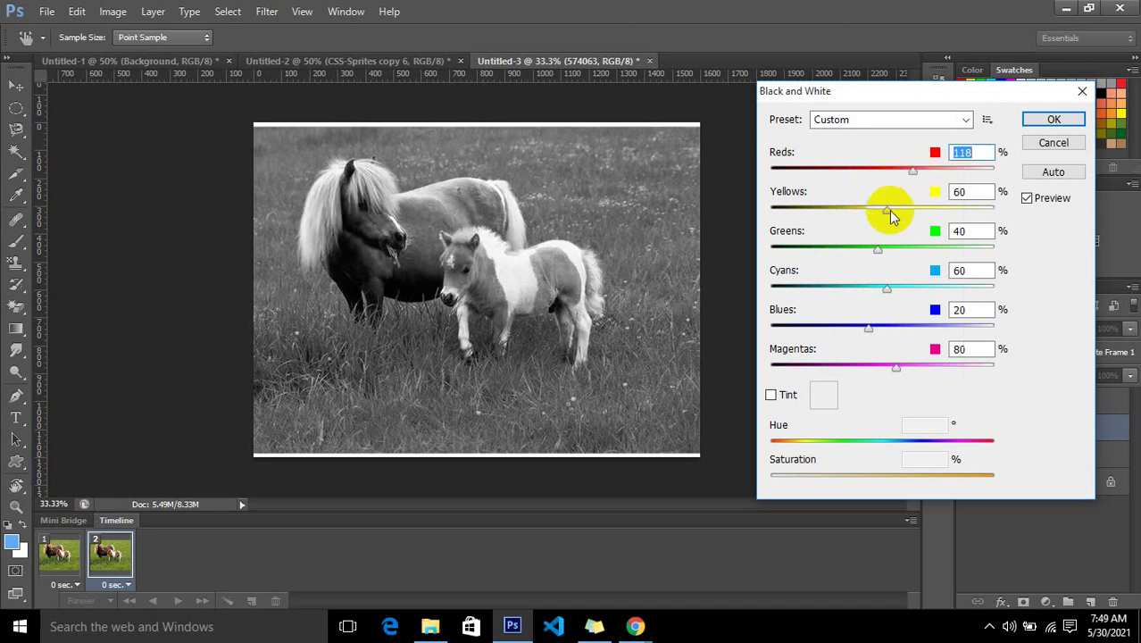
drag(889, 213, 942, 213)
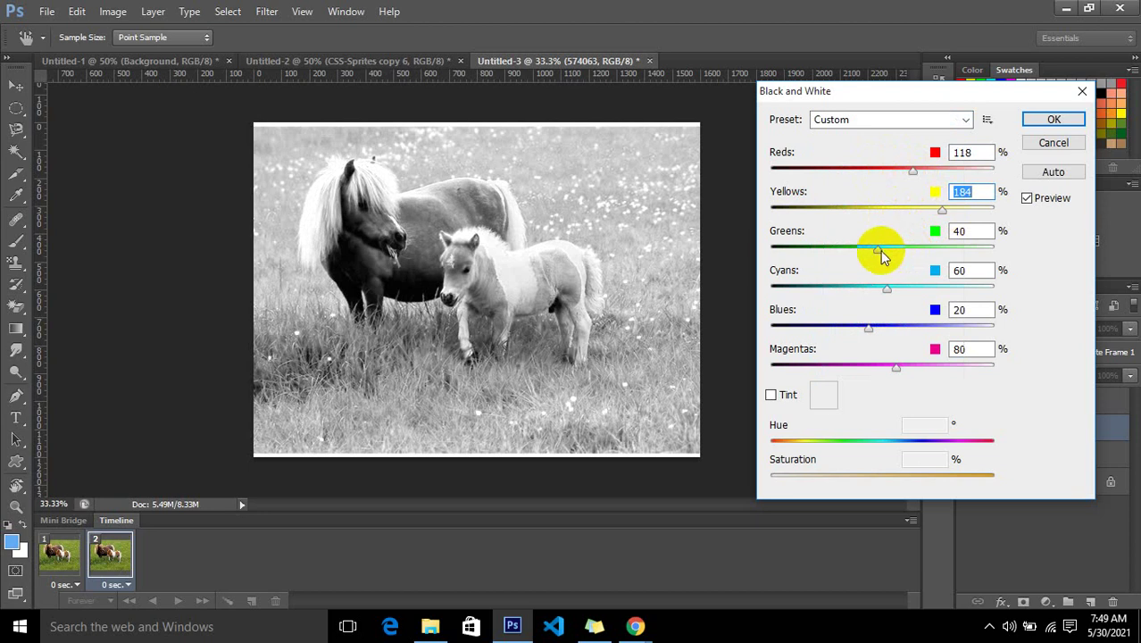
drag(881, 247, 802, 259)
drag(884, 287, 917, 291)
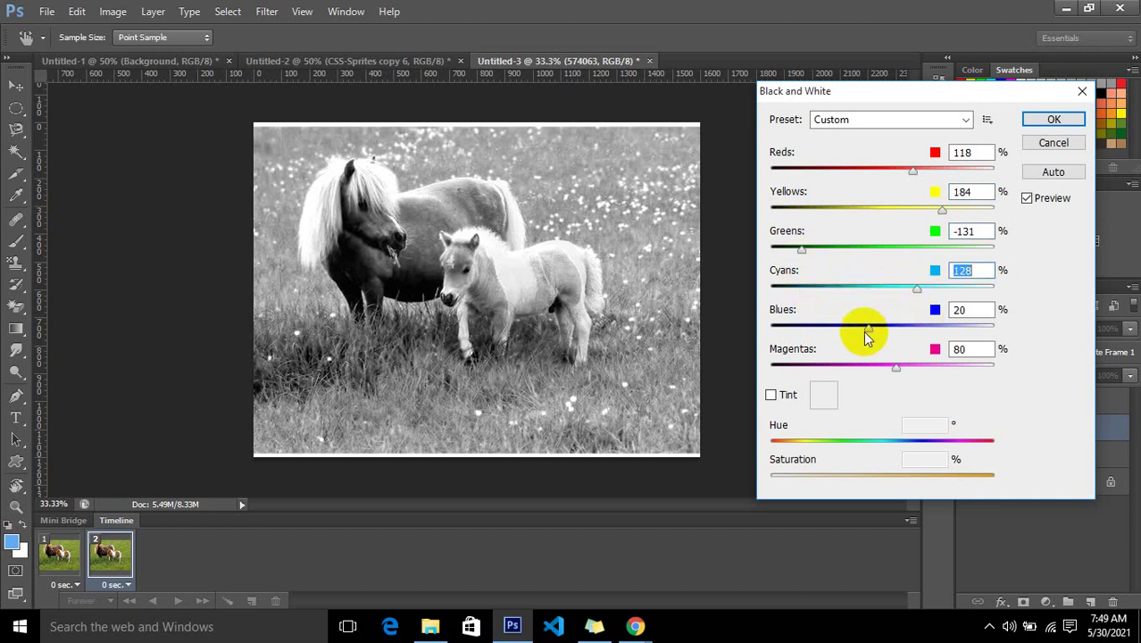
drag(866, 329, 819, 325)
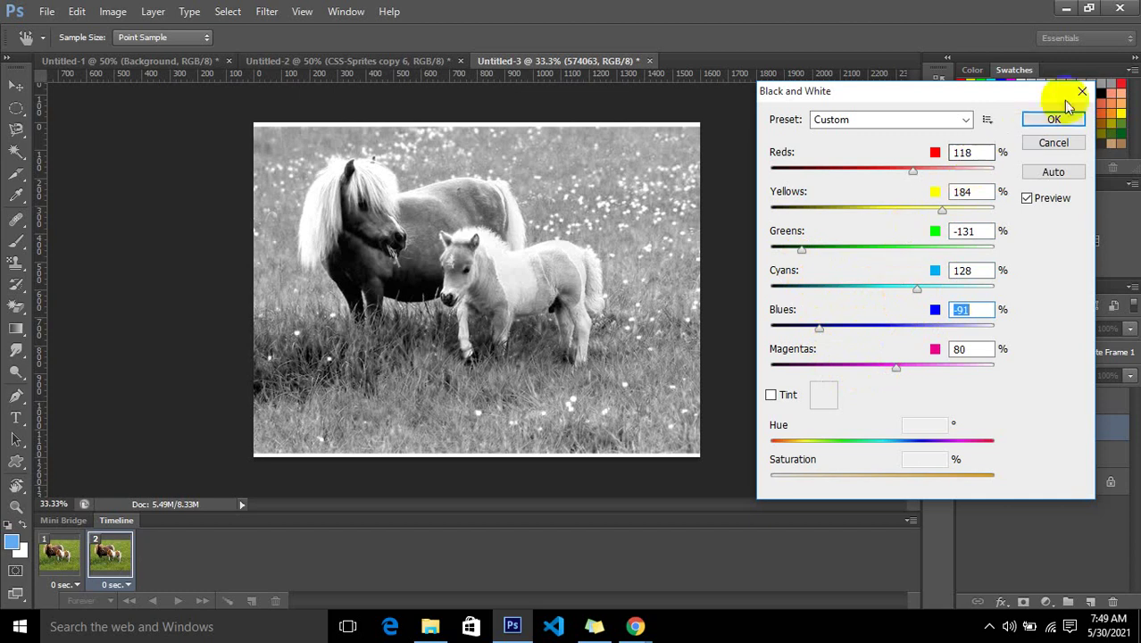
click(1053, 143)
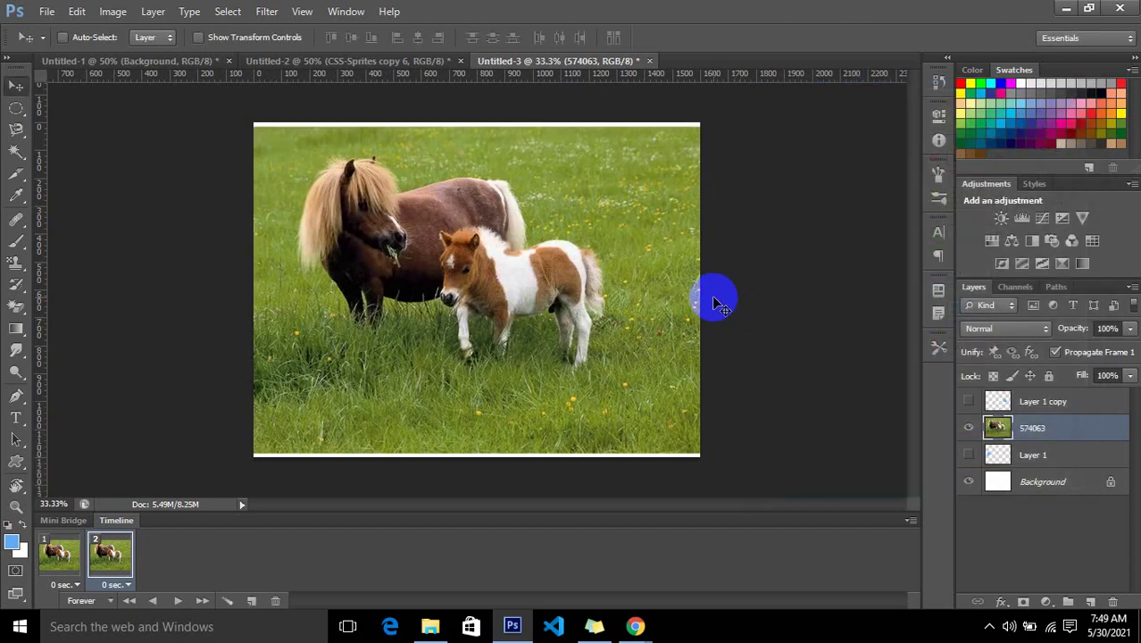